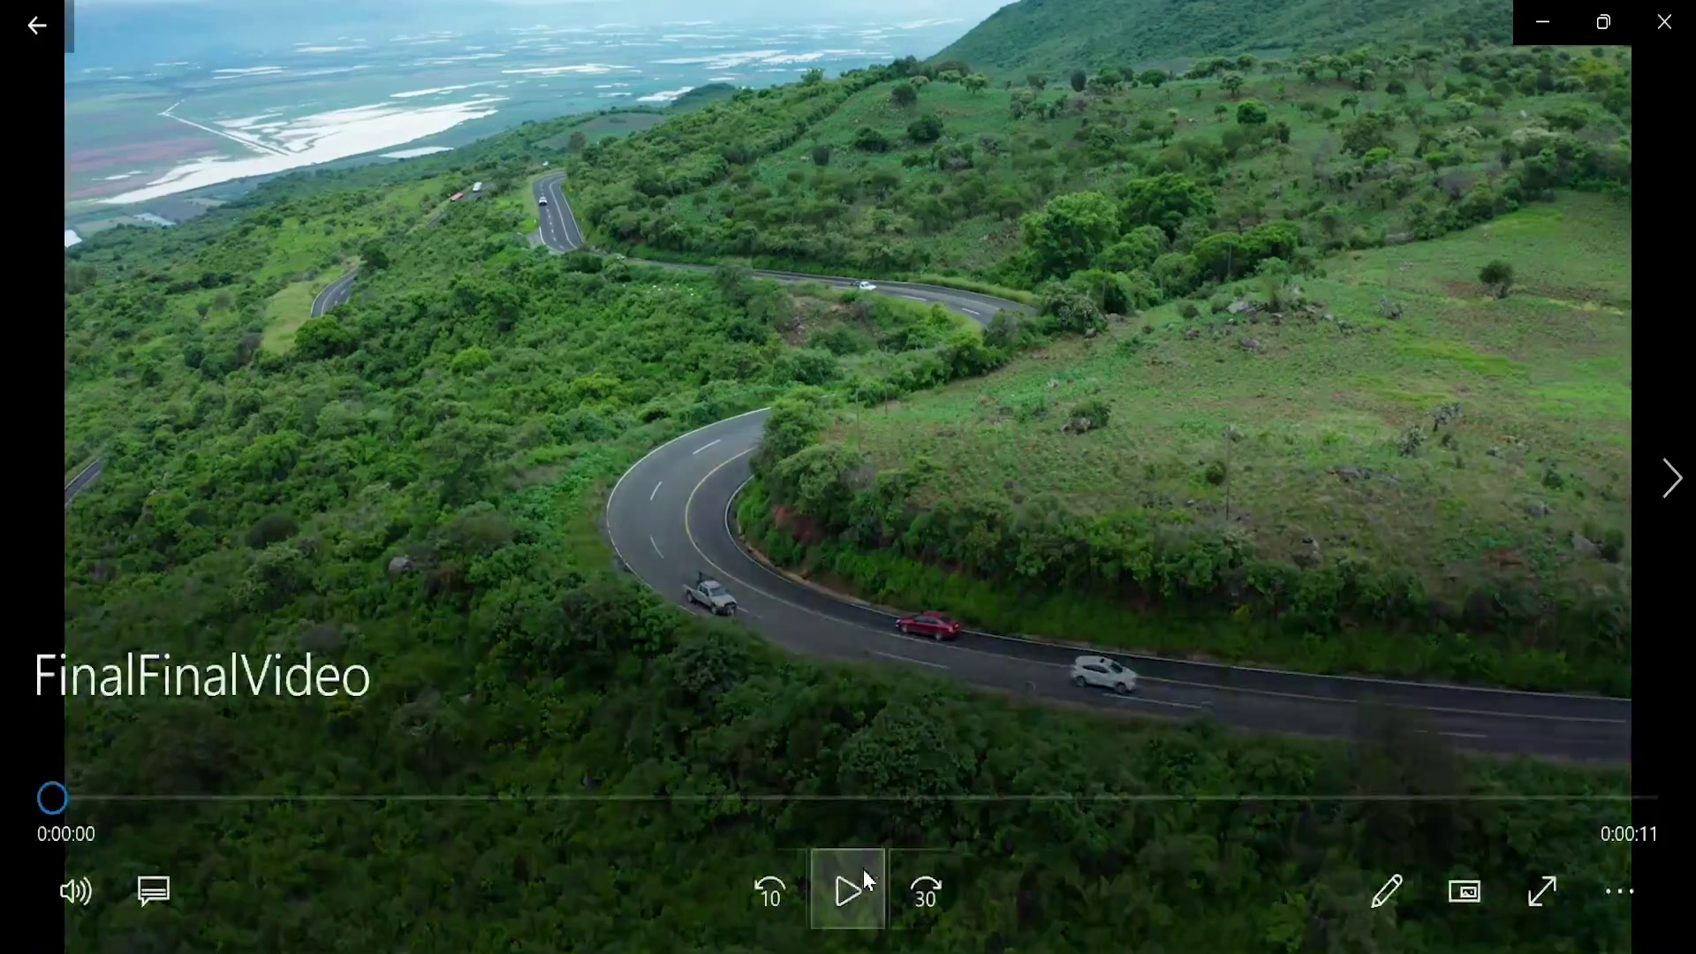
- Play the finished road video with its boxed titles twice in Media Player, then close it
click(850, 890)
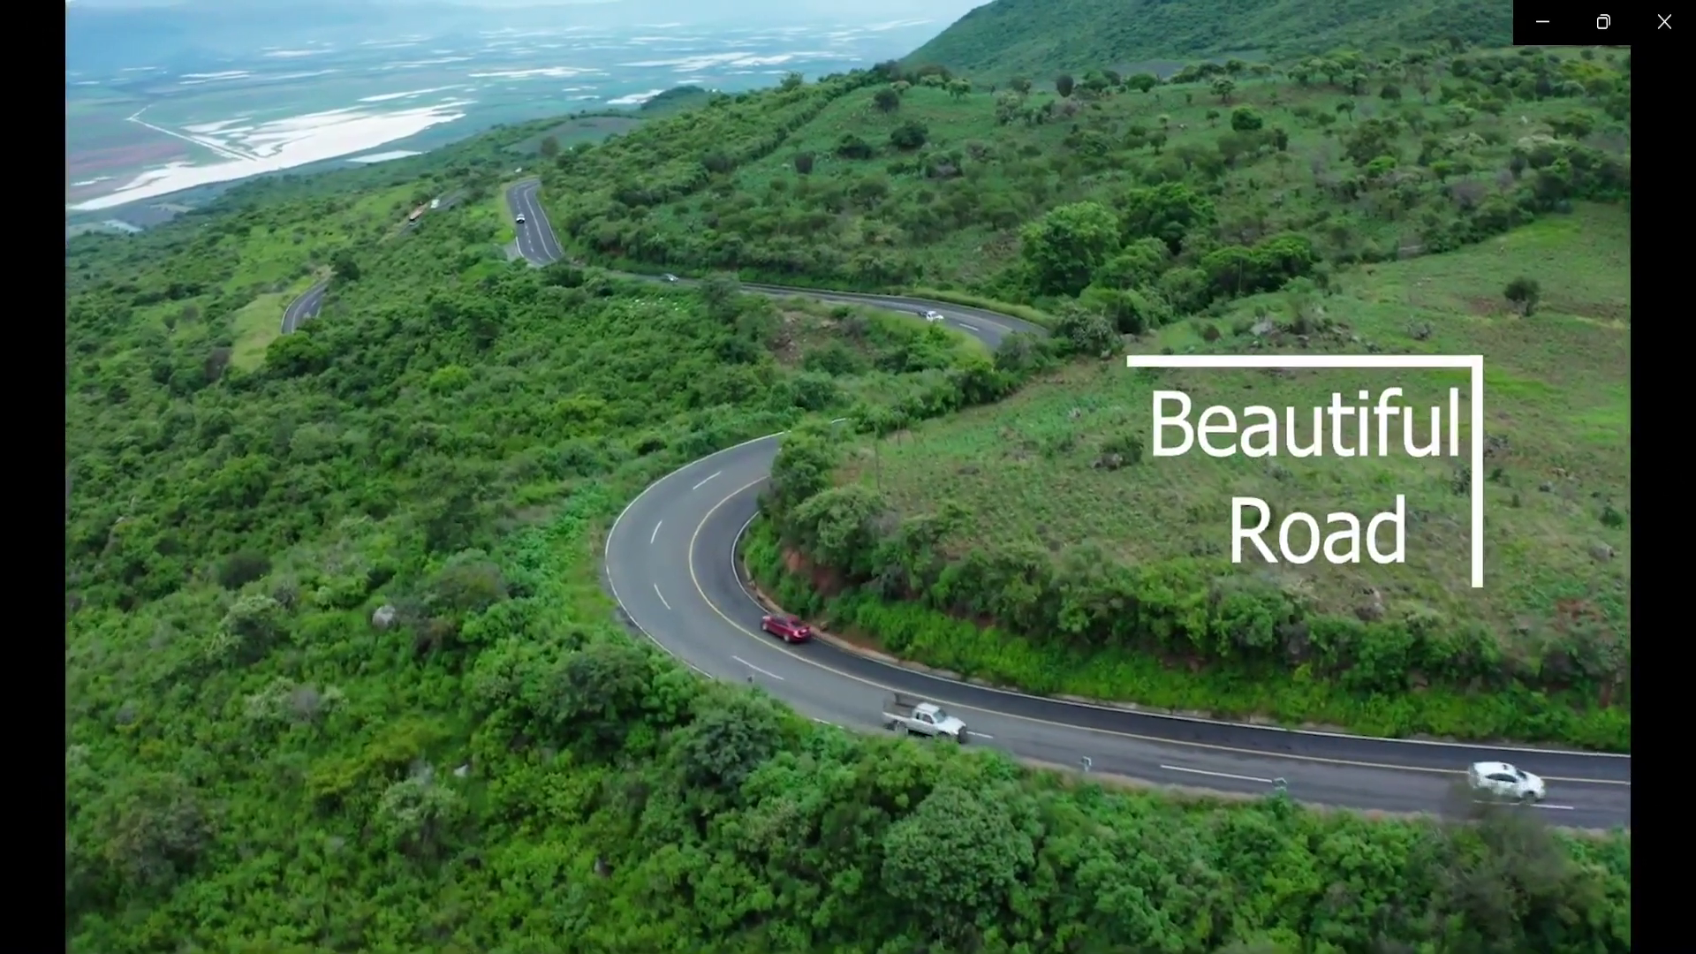
mouse_move(1622, 226)
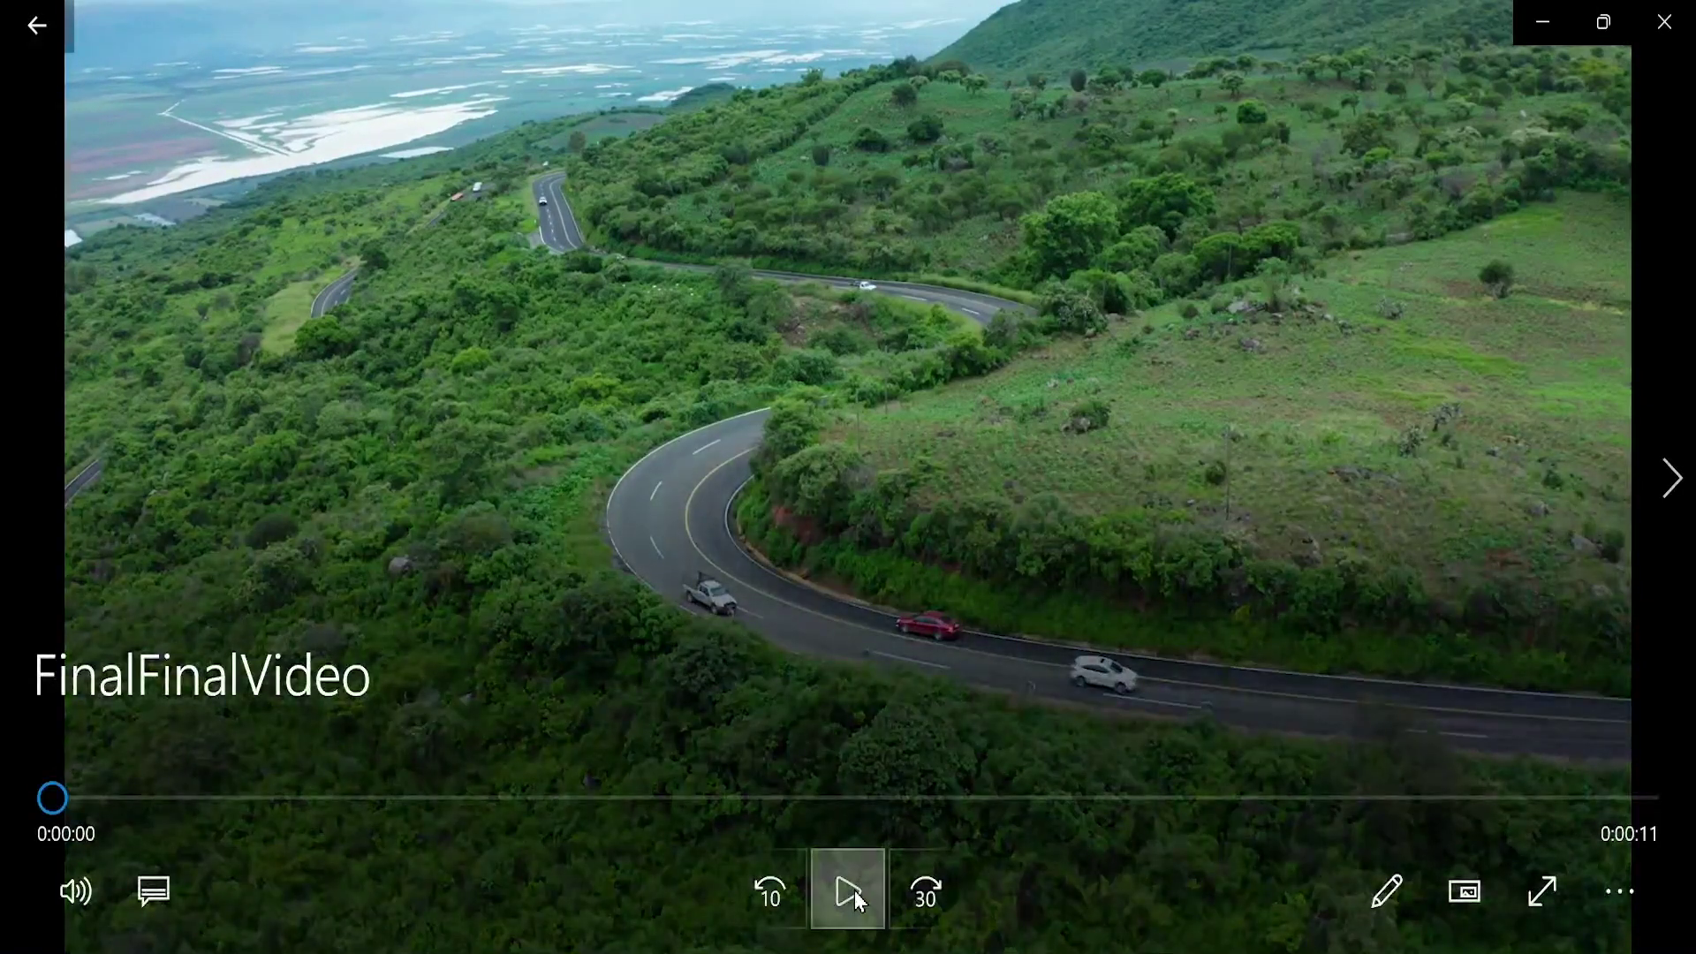
click(849, 891)
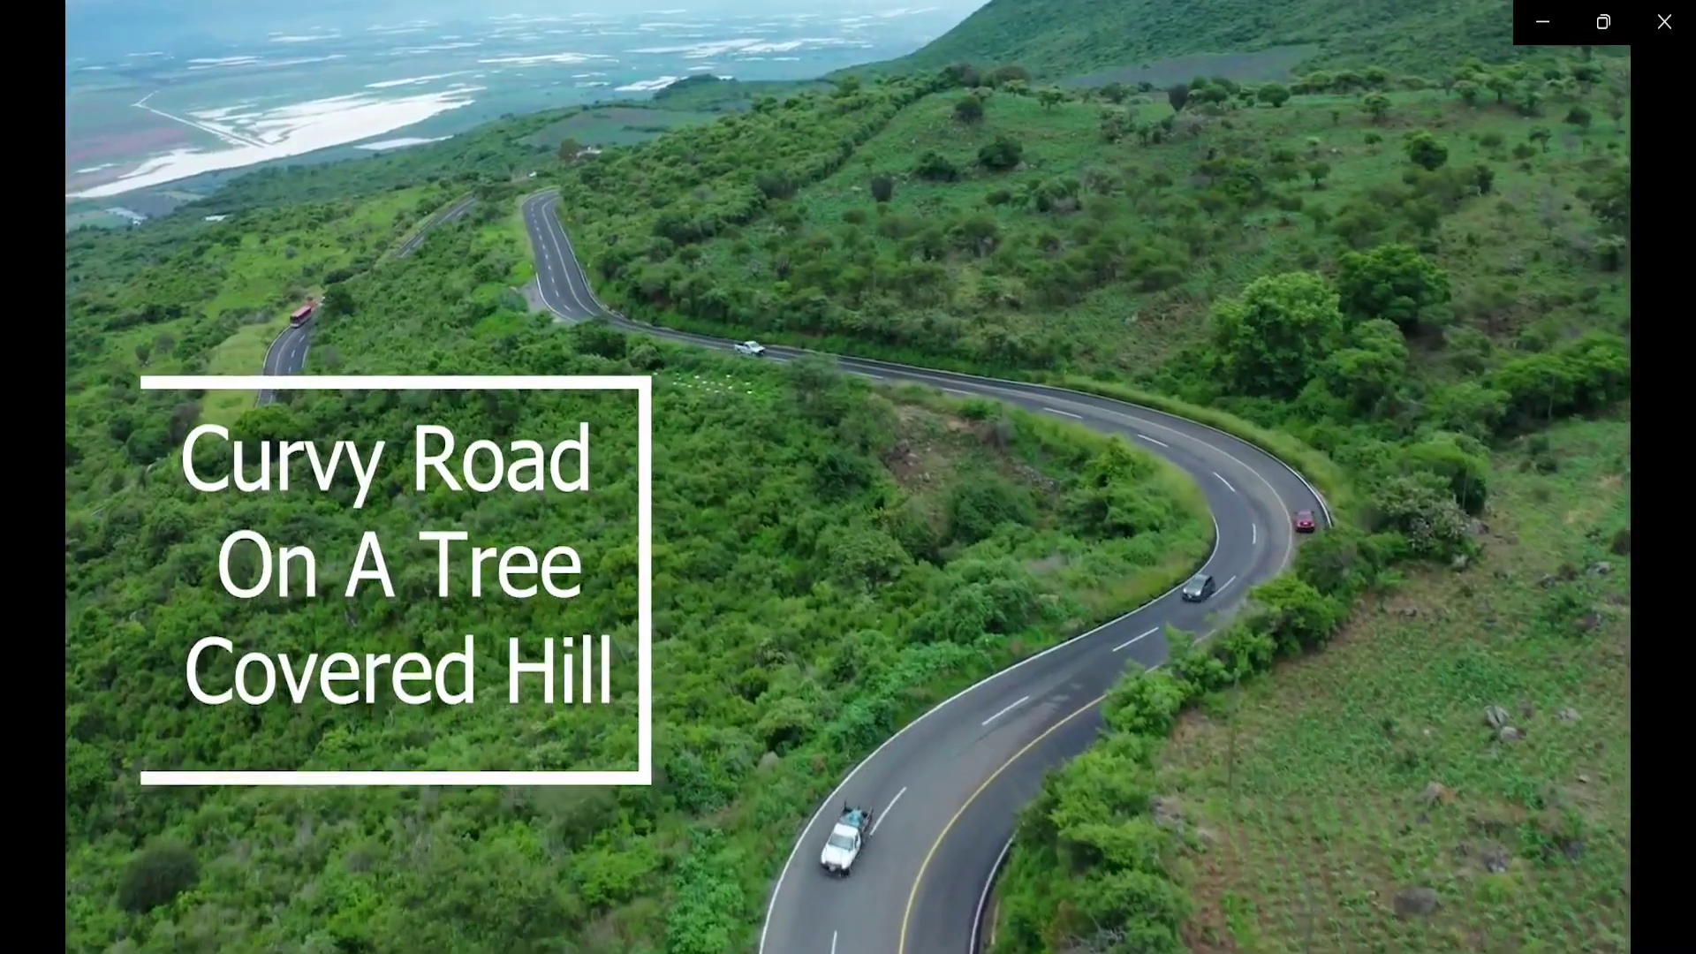
key(alt+F4)
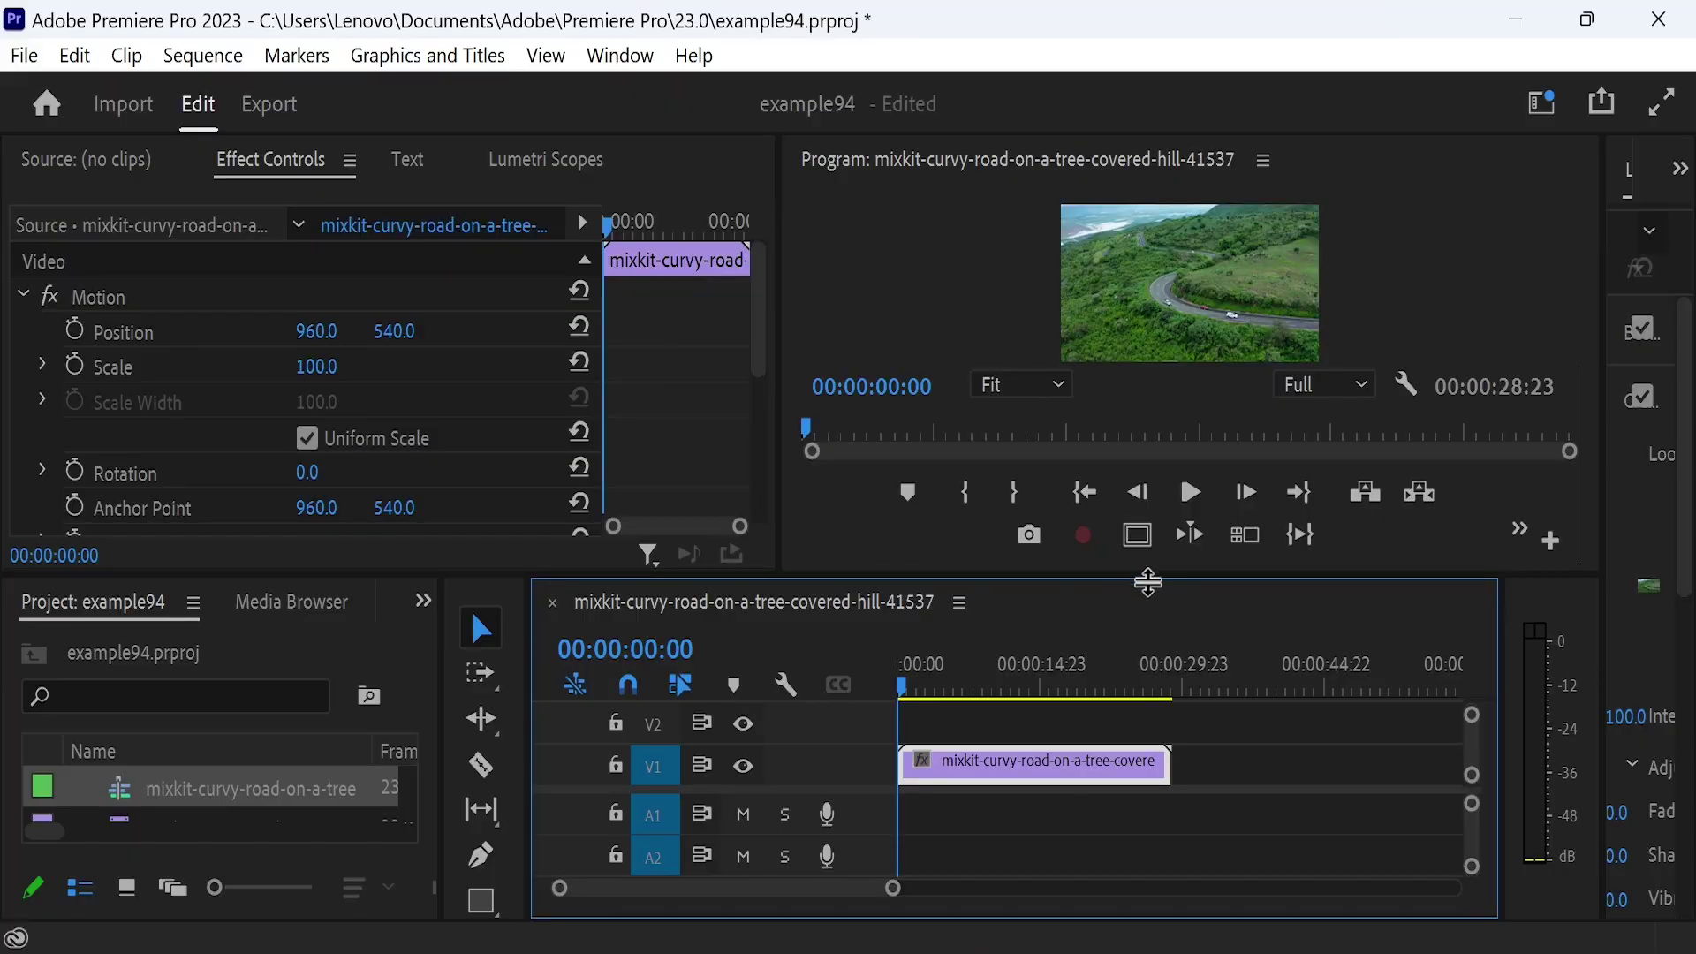
- Move the playhead to 00:00:00:20 and enlarge the timeline to reveal the video tracks
drag(1148, 575, 1148, 665)
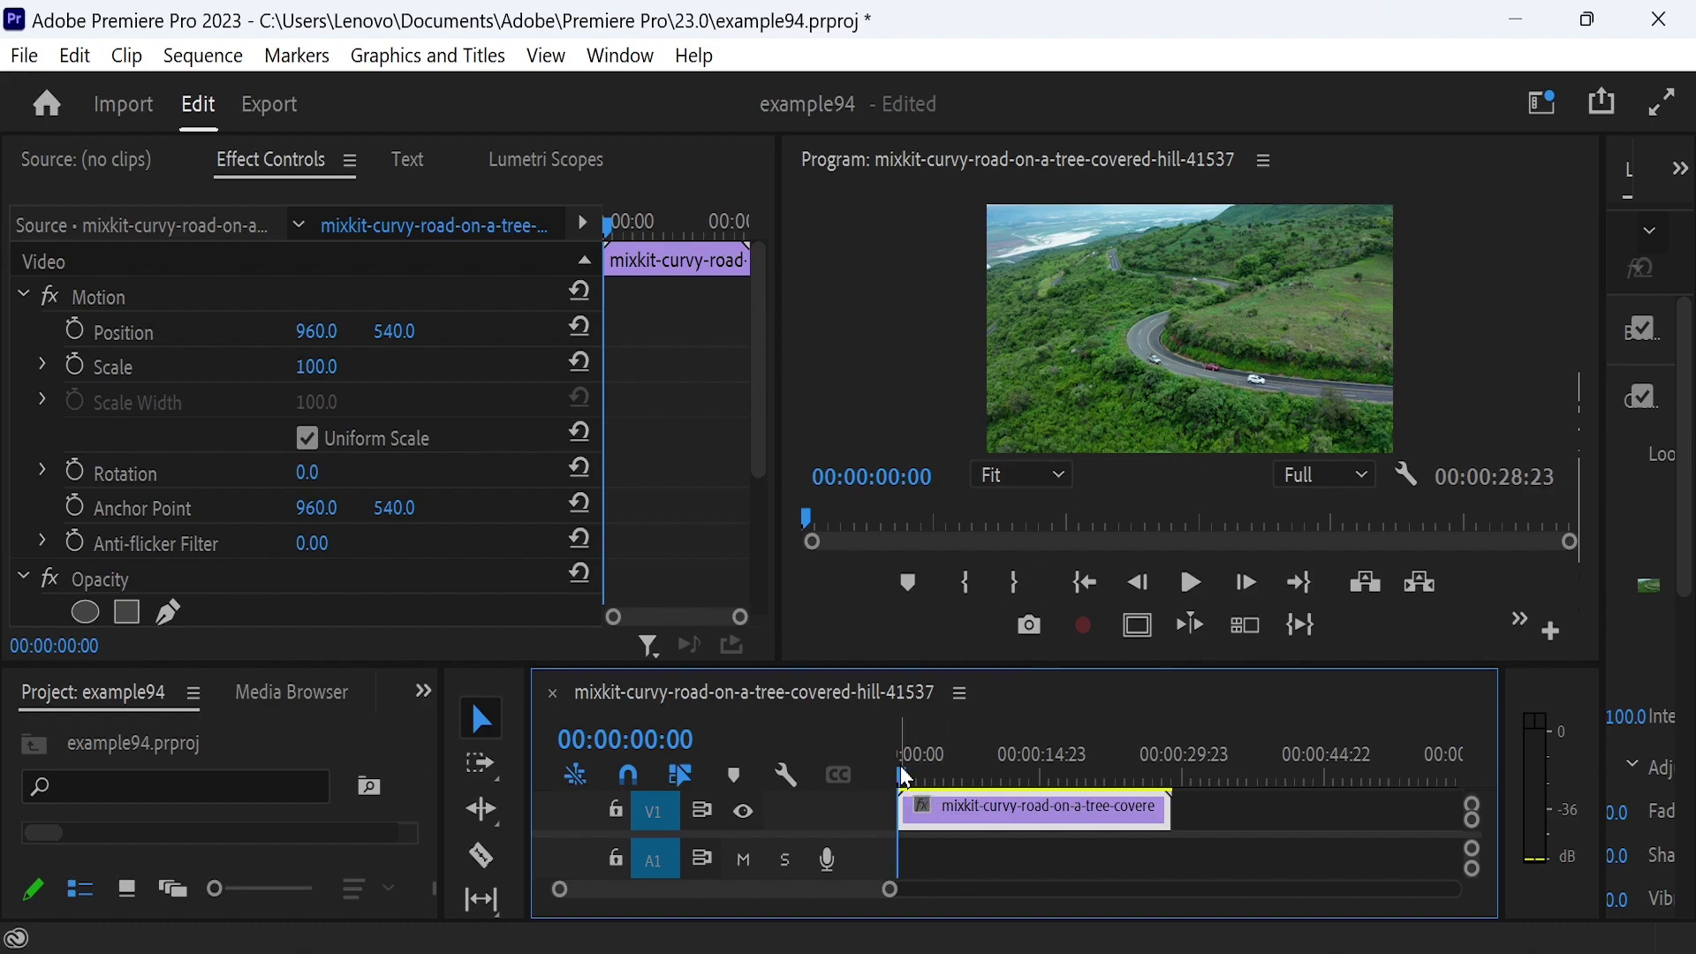
drag(907, 777, 915, 780)
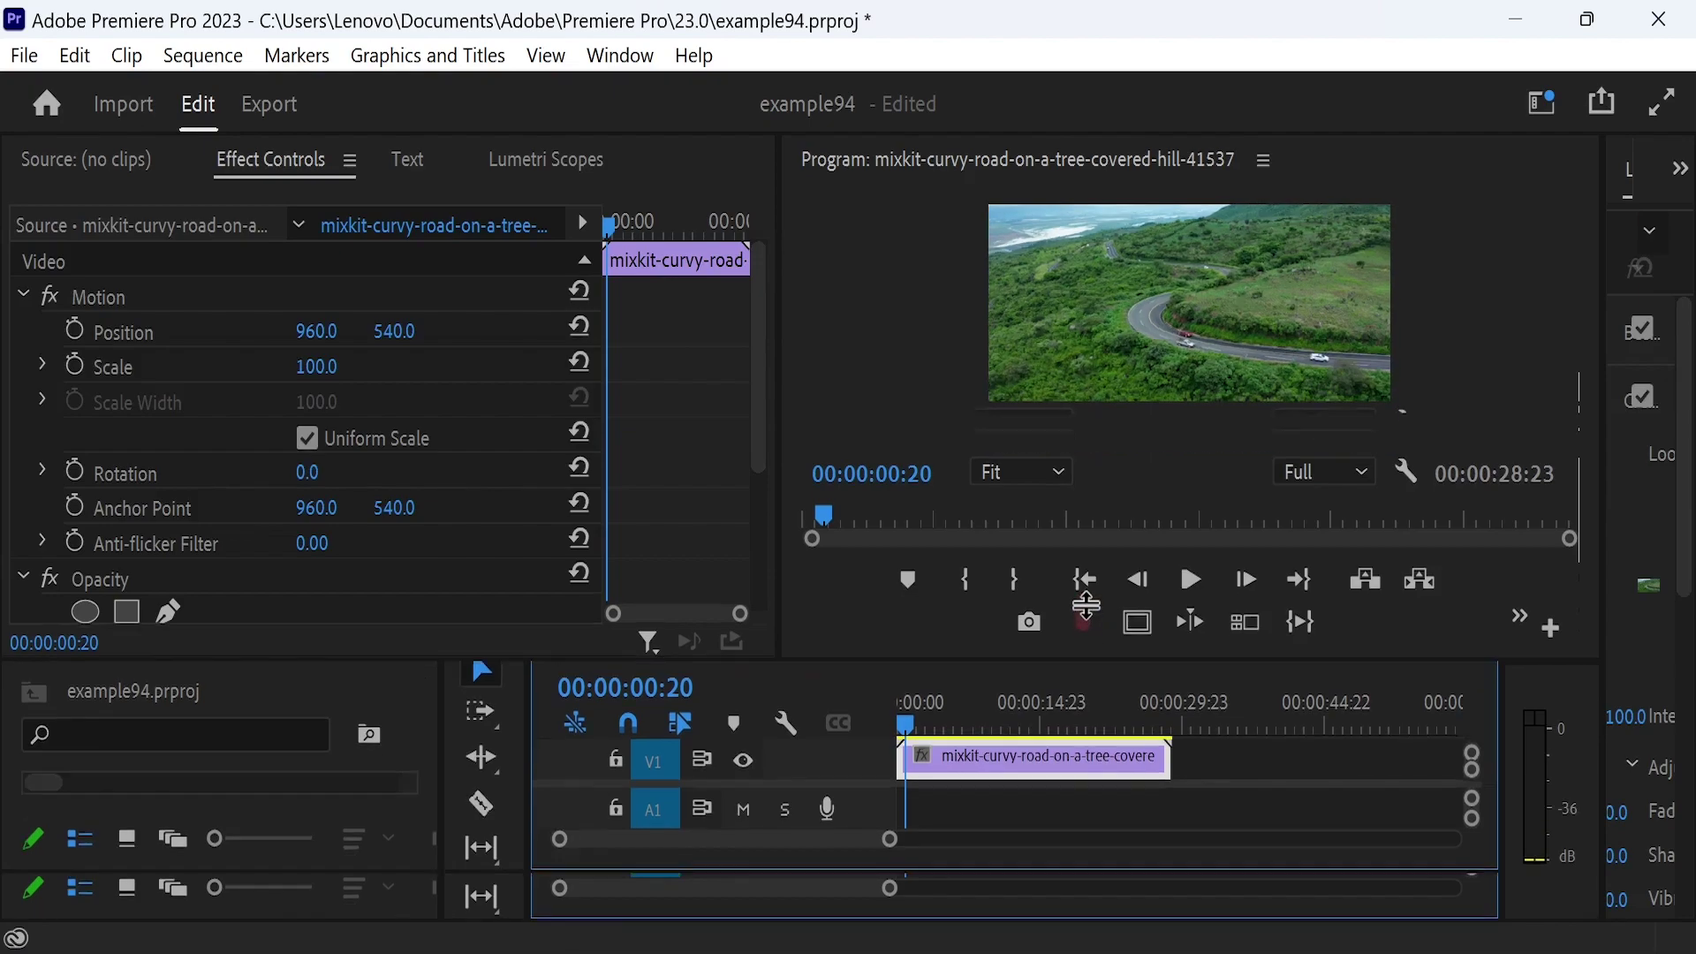
drag(1090, 664, 1088, 604)
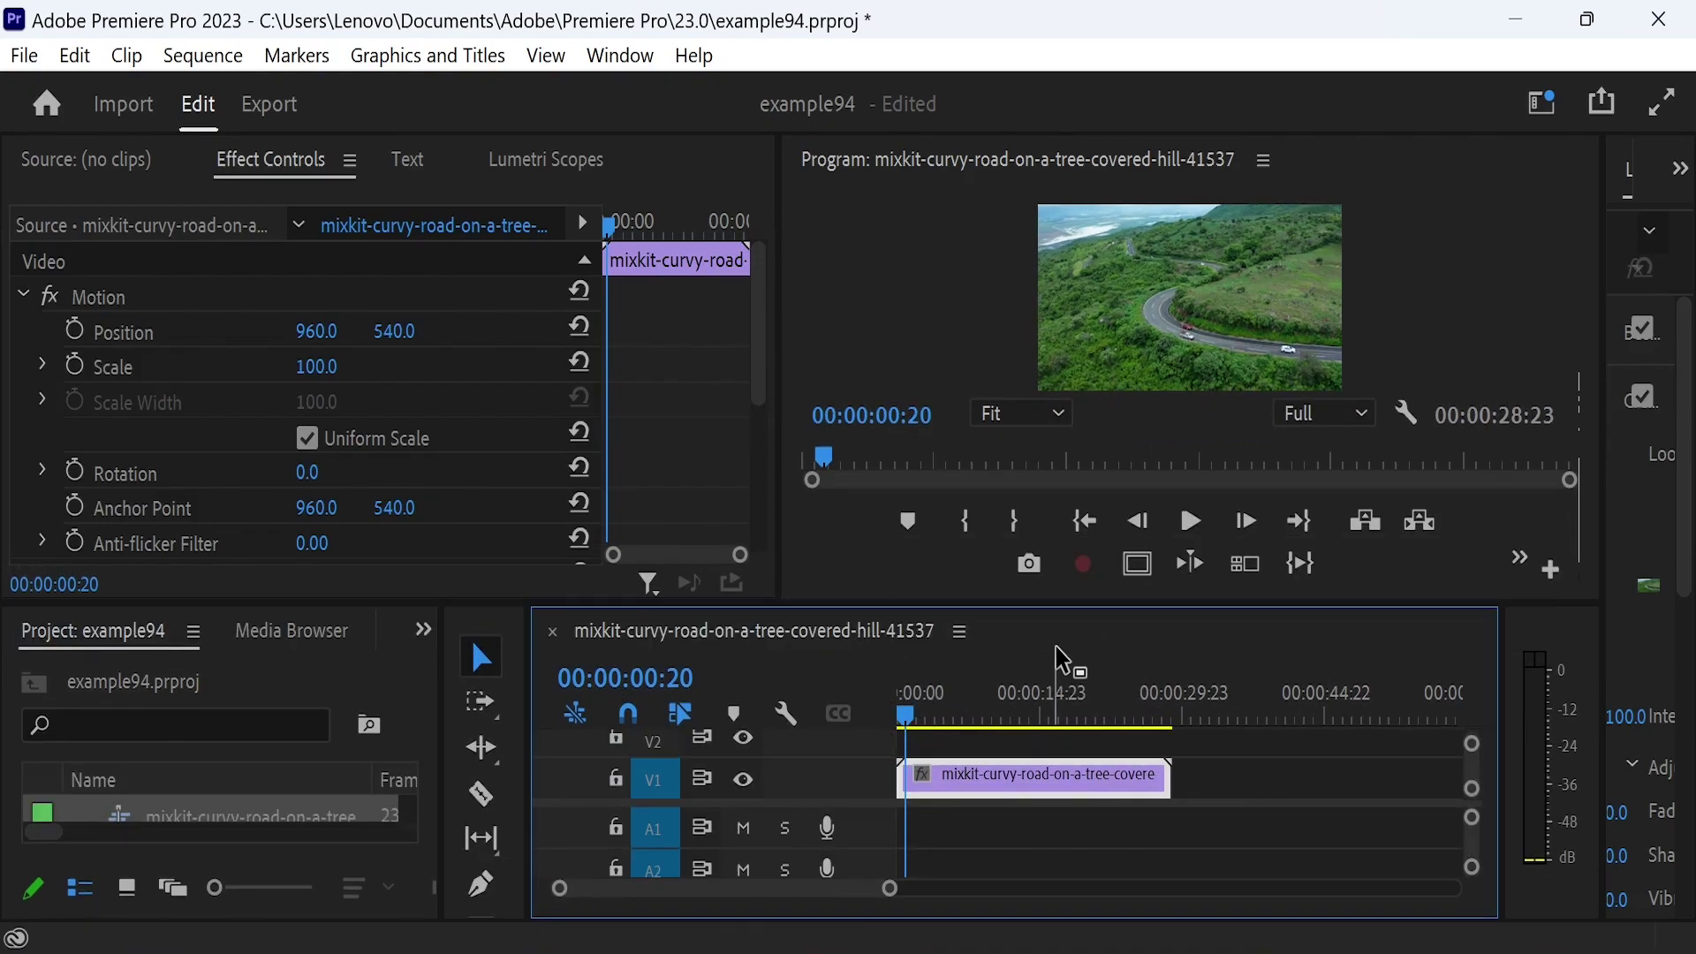
drag(1050, 621, 1049, 562)
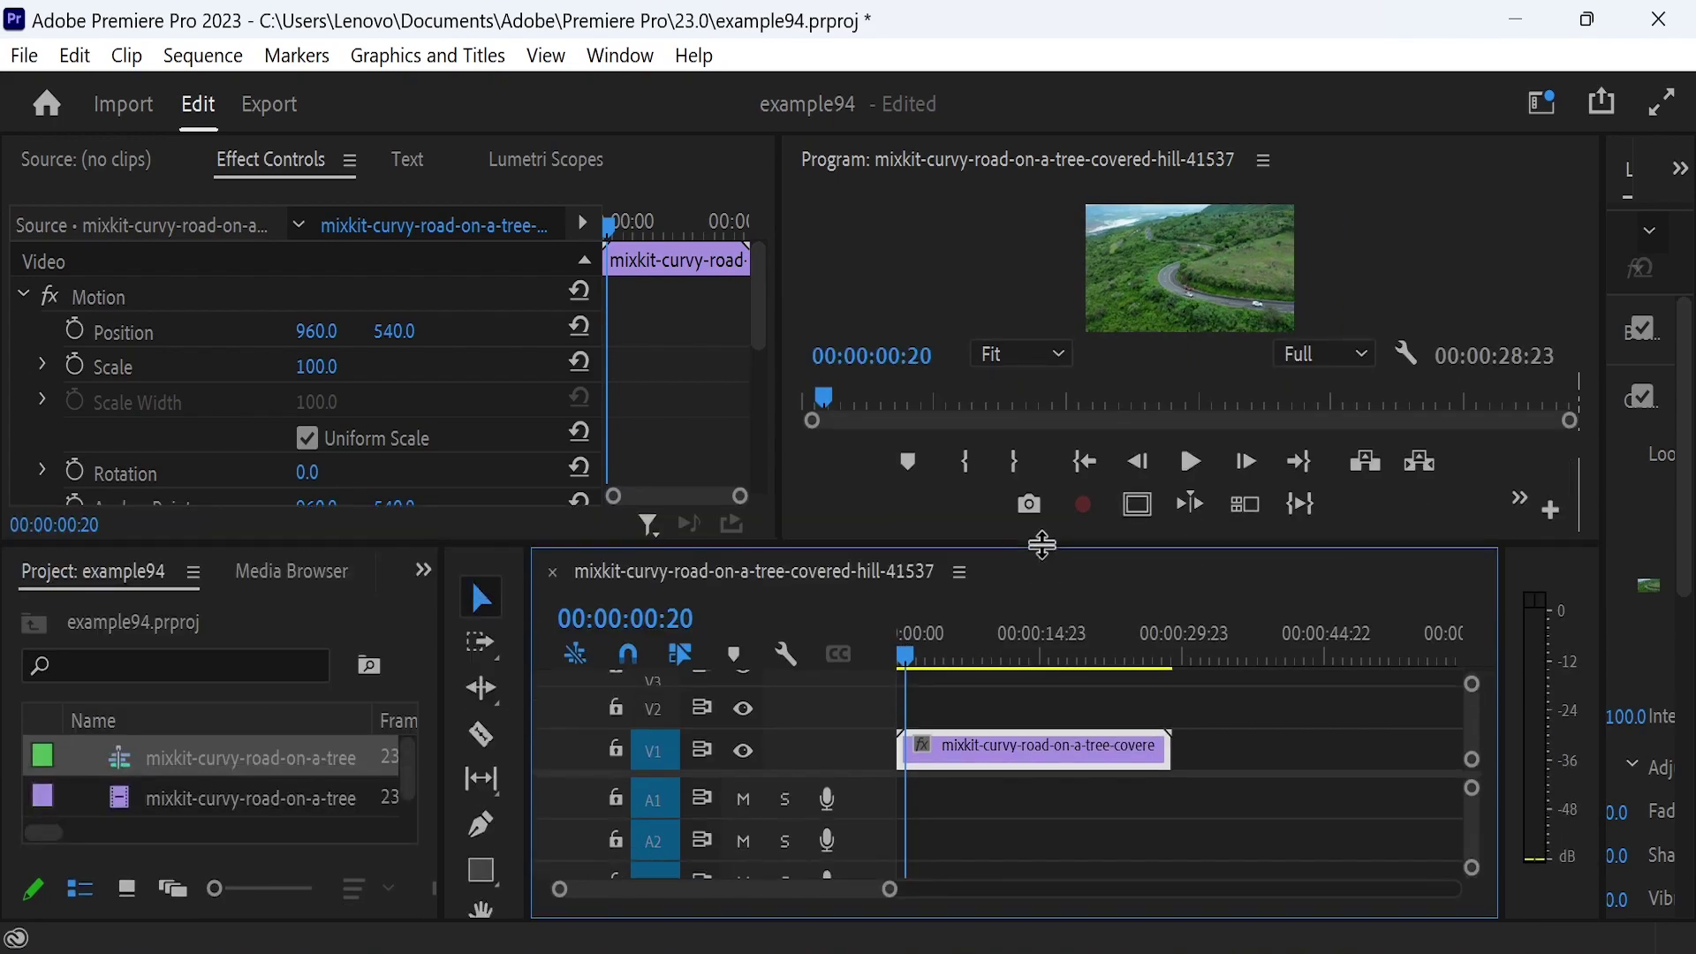
click(1251, 736)
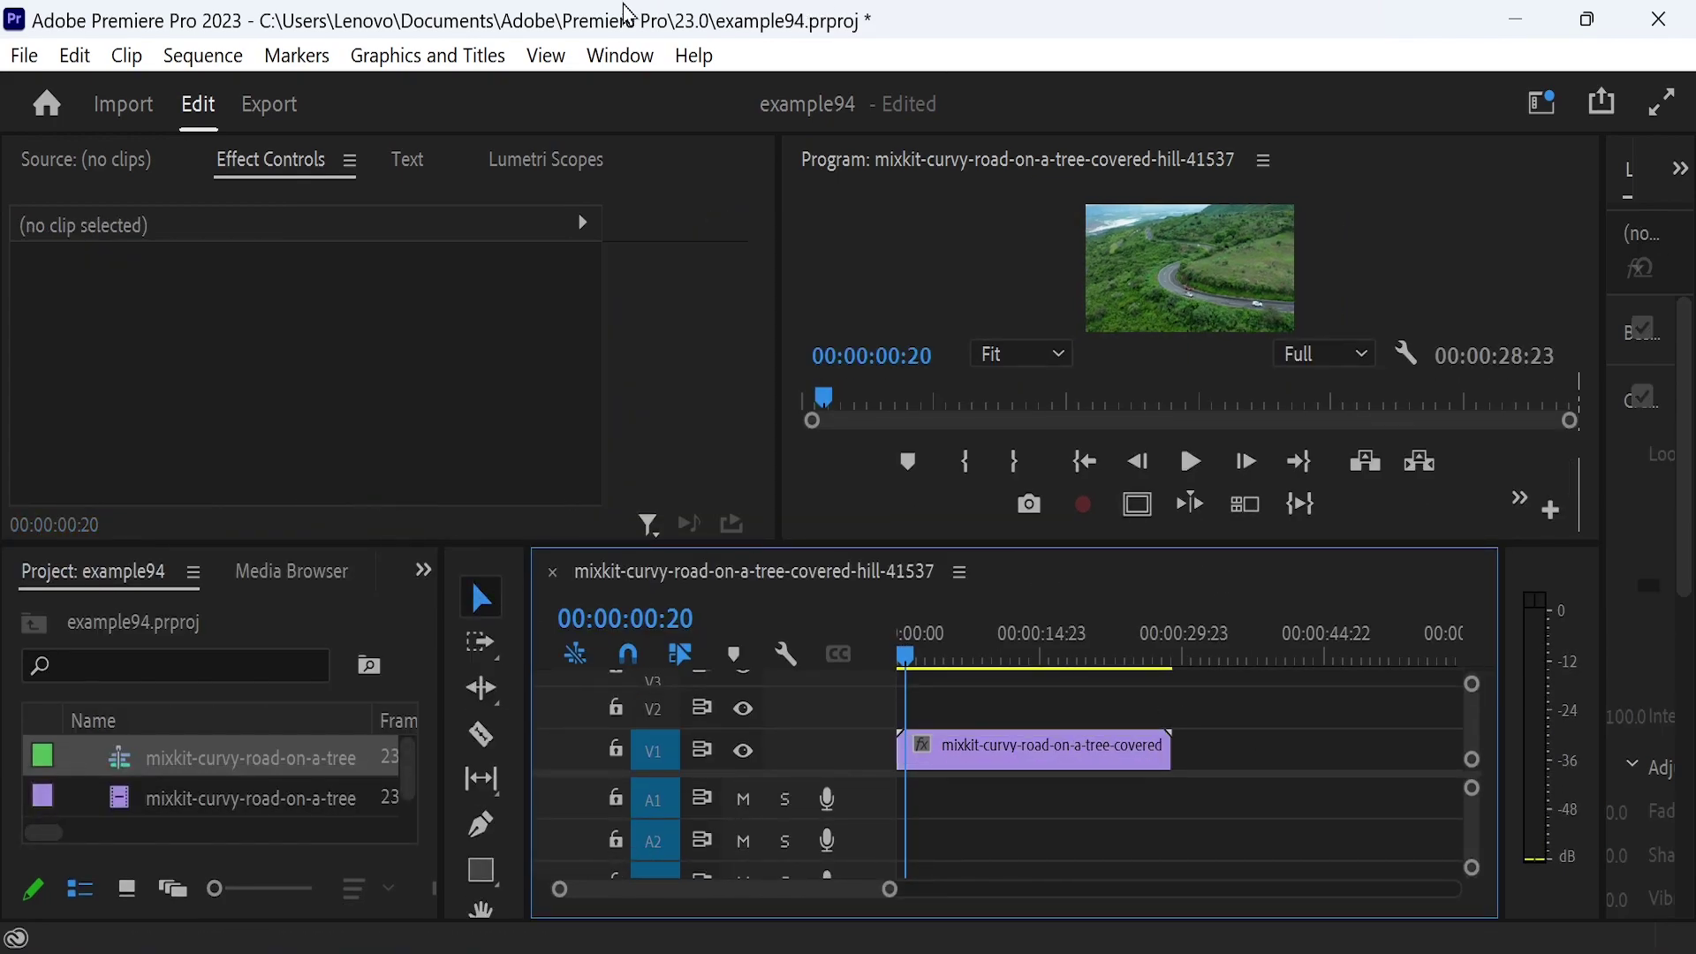
- Add a new text layer on V2 and type the title 'Beutiful Road'
click(429, 55)
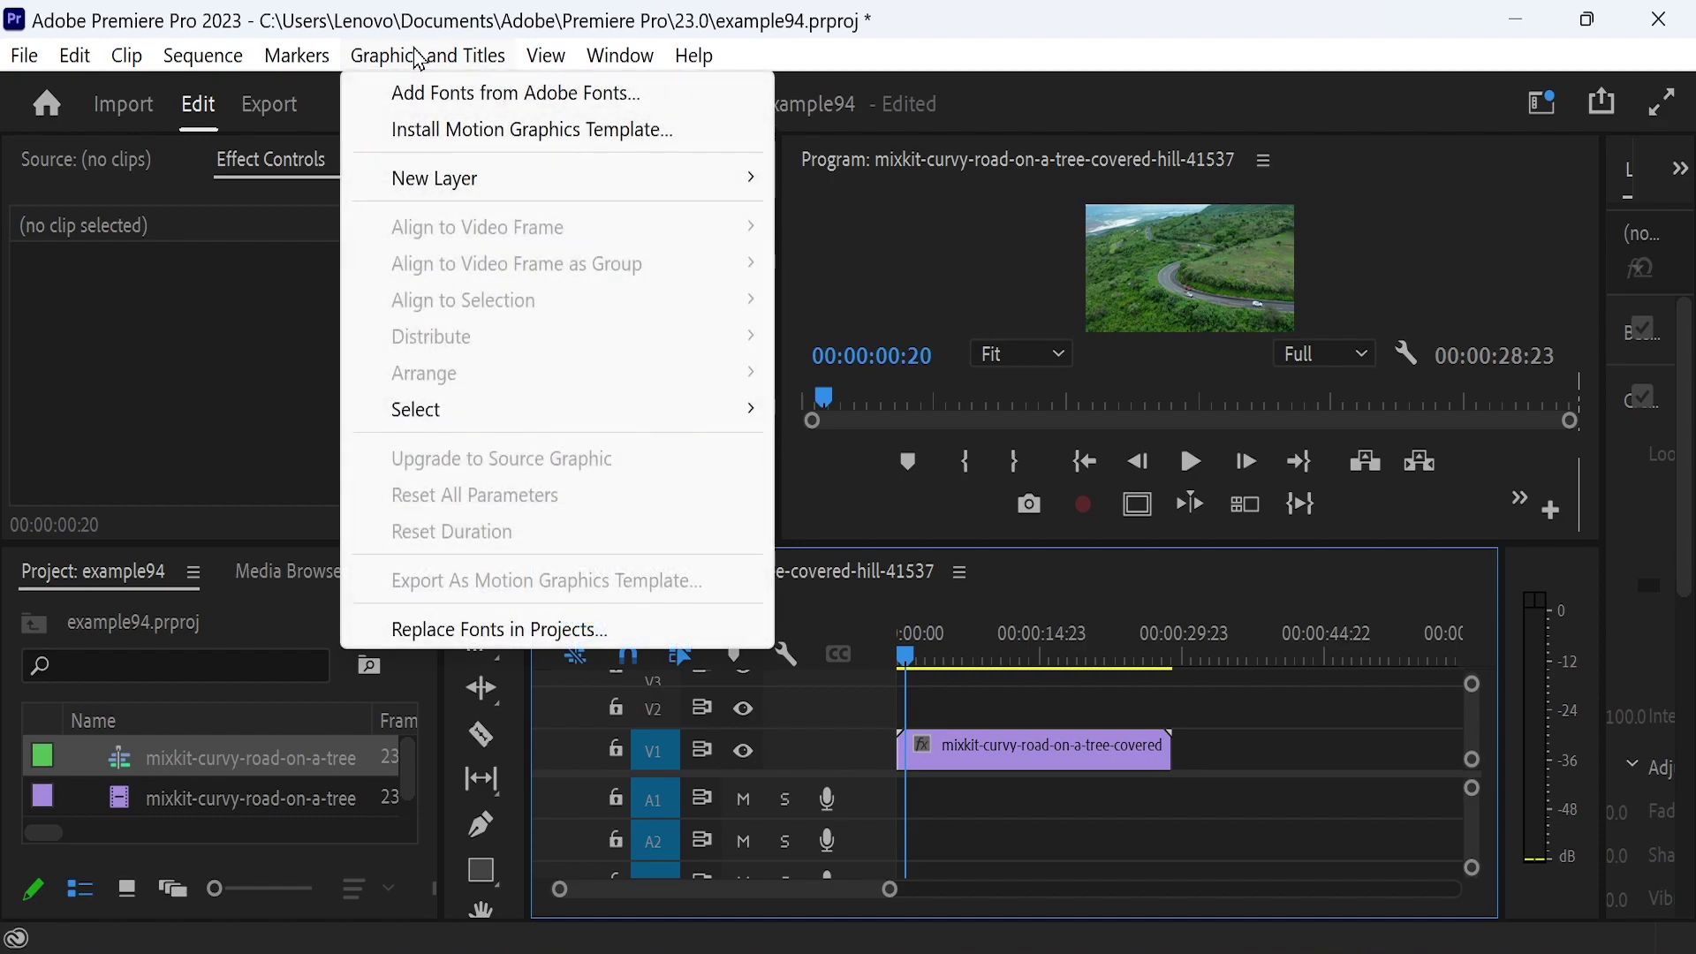
mouse_move(636, 189)
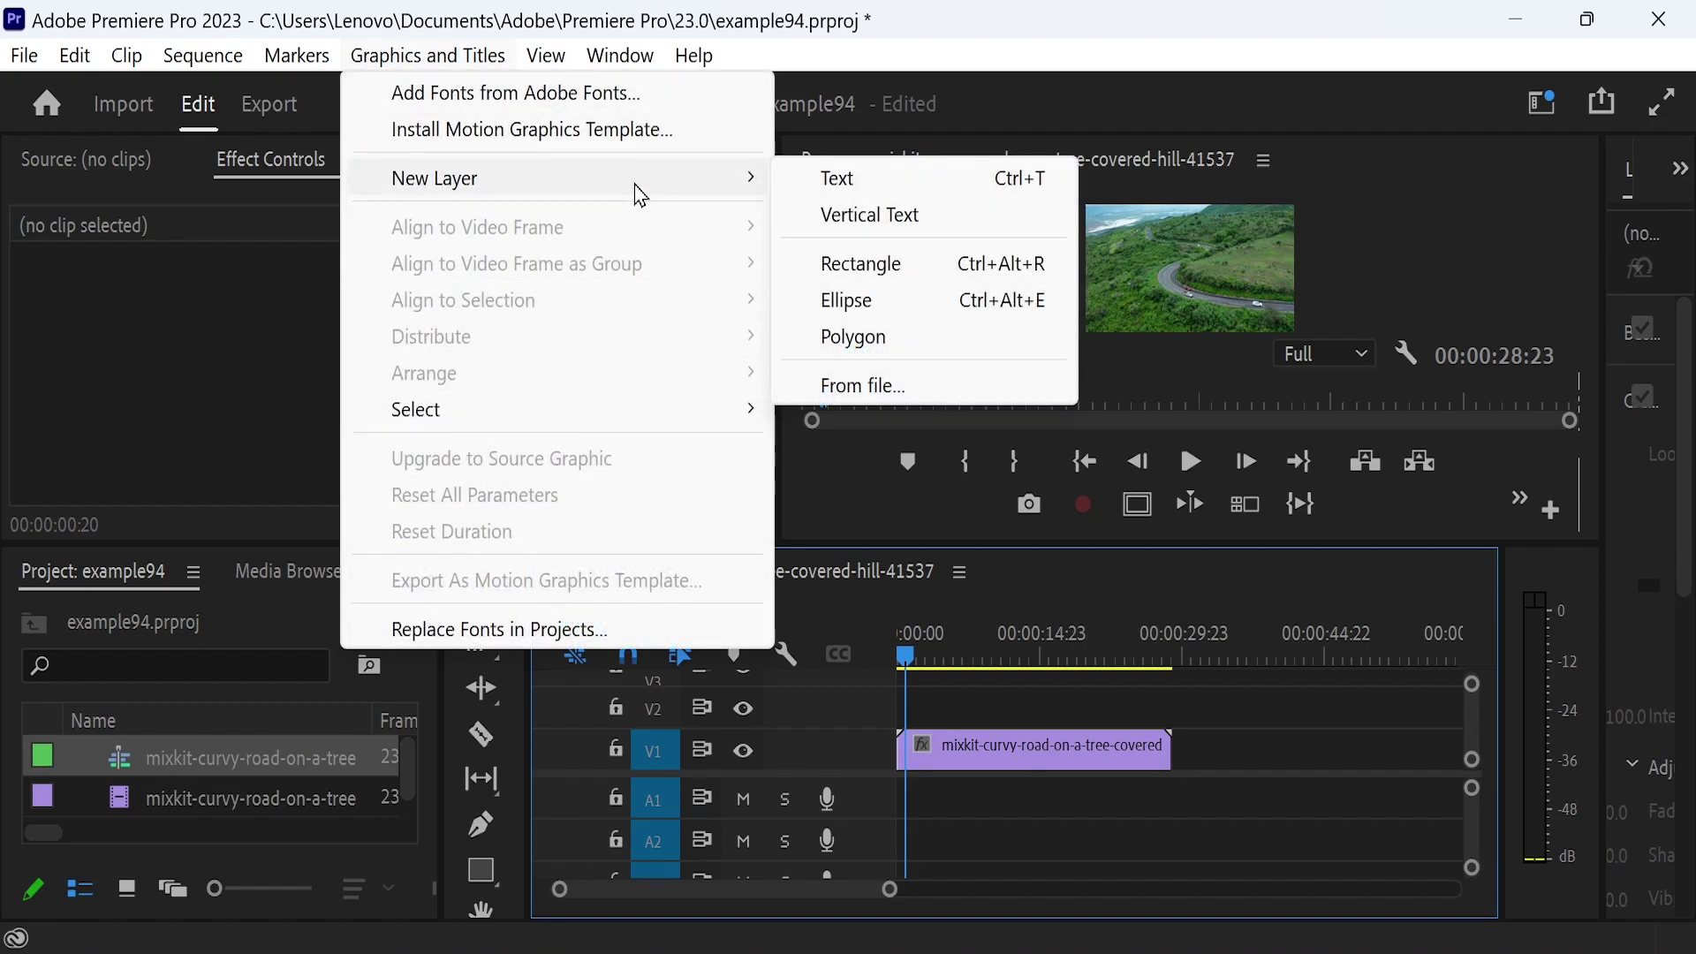
click(918, 177)
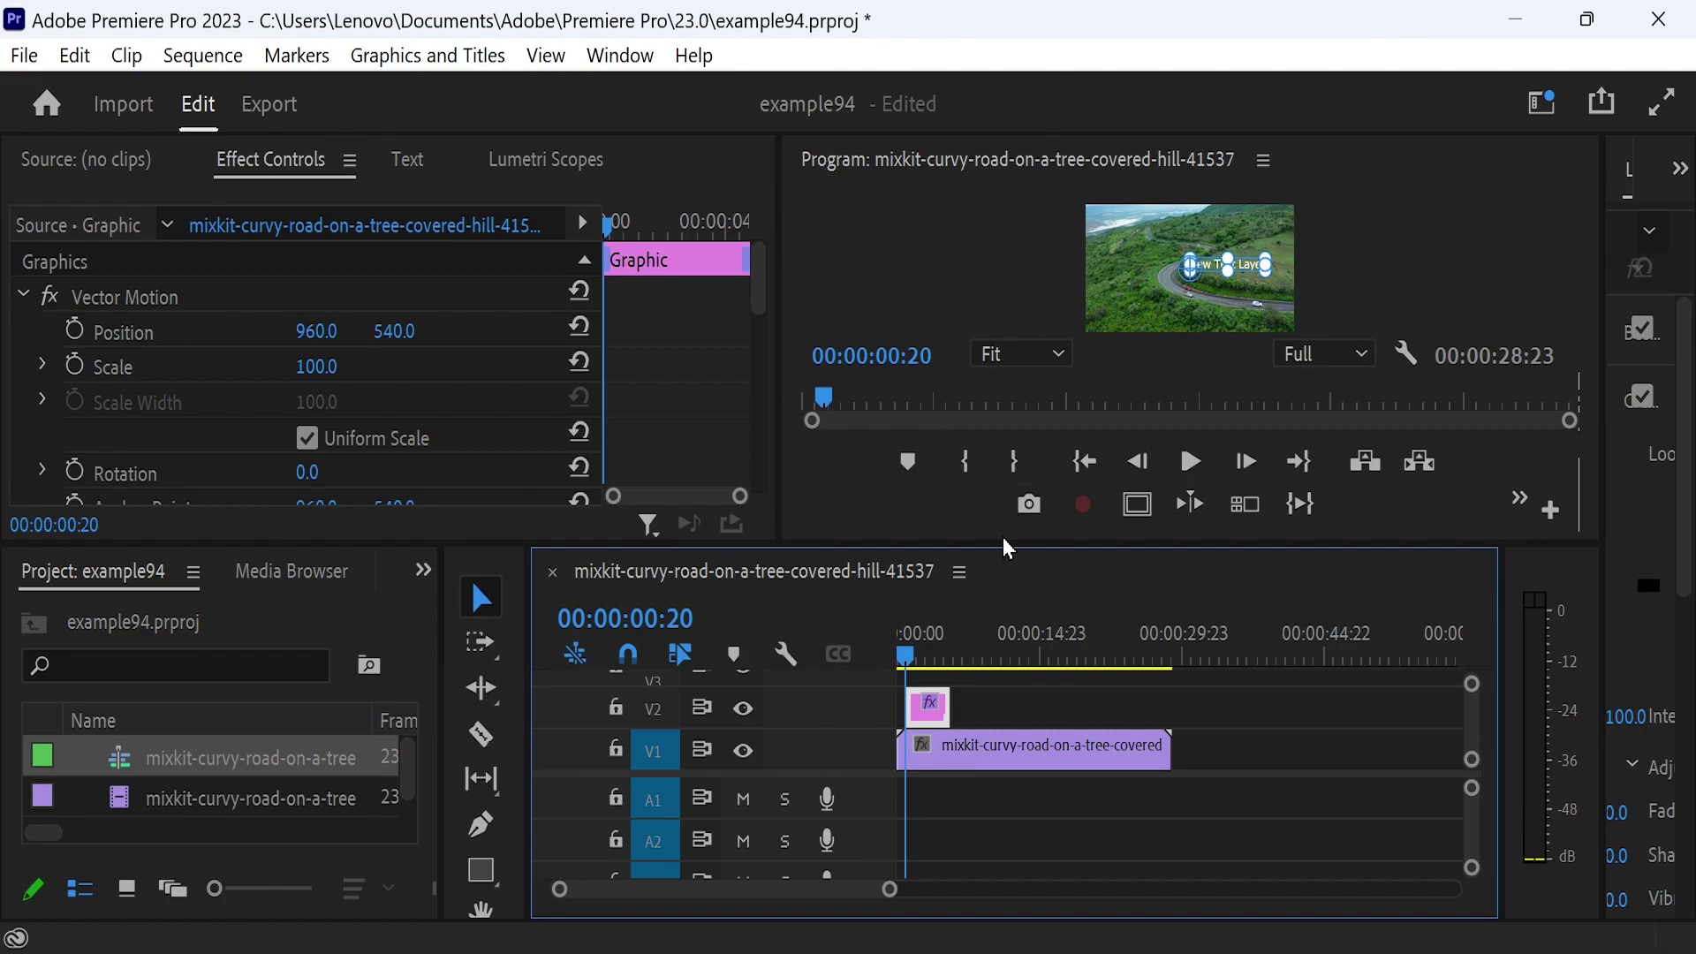
drag(1002, 545, 1008, 755)
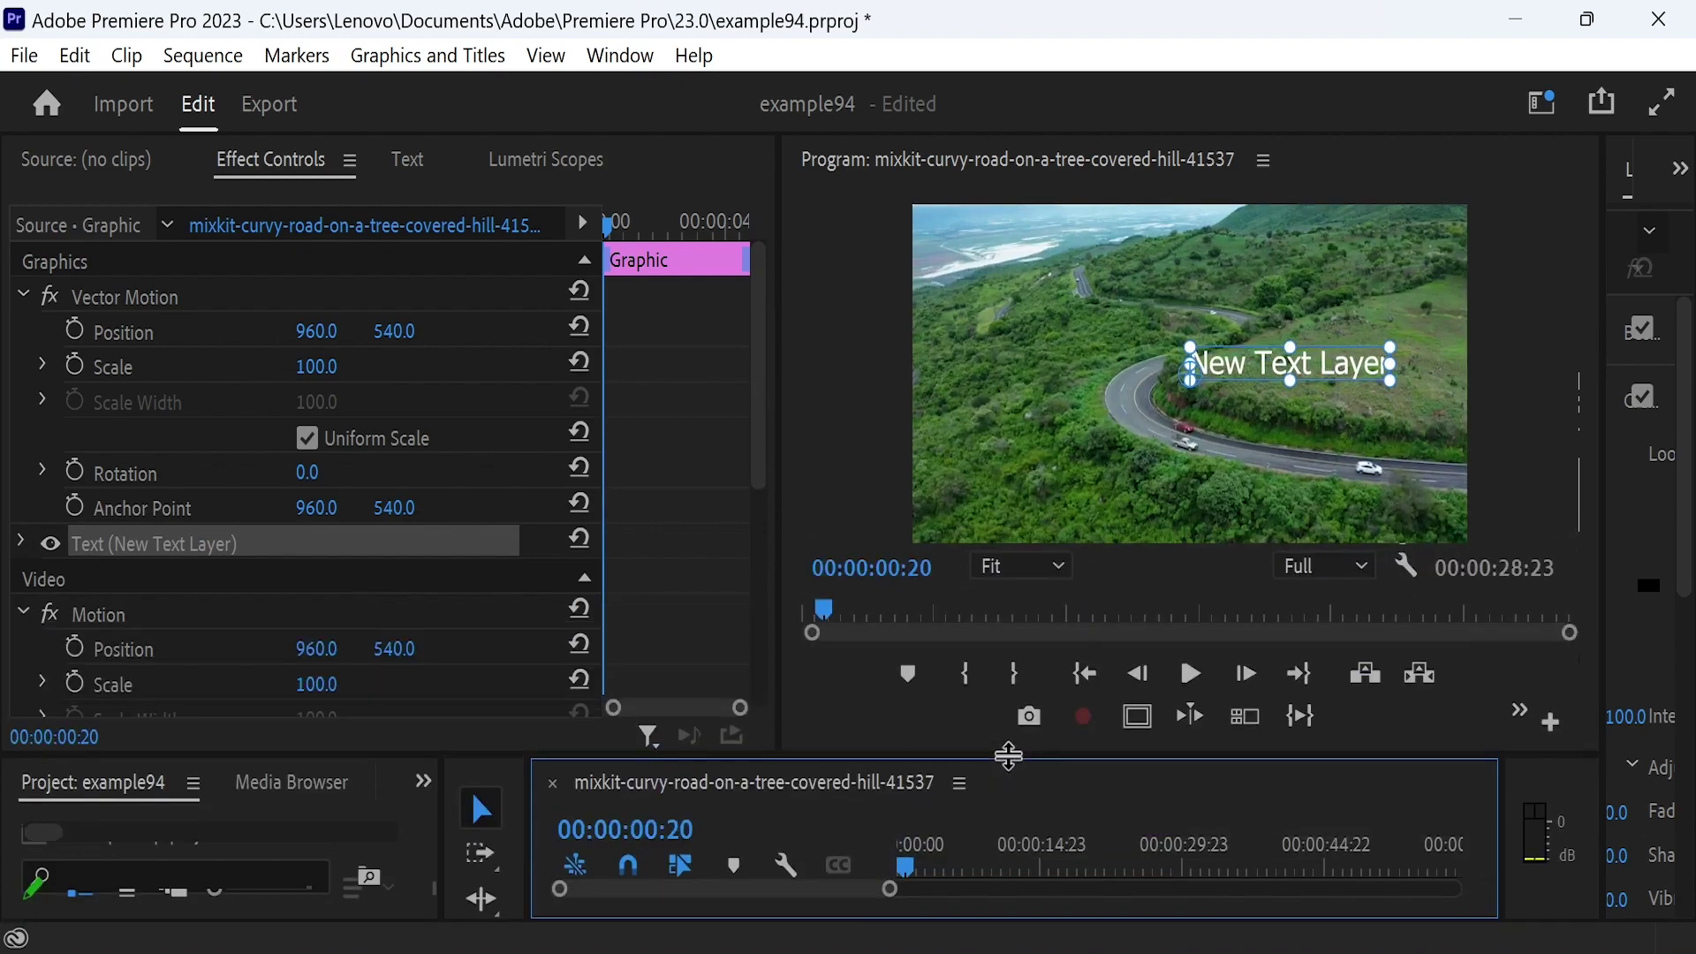
double_click(1258, 375)
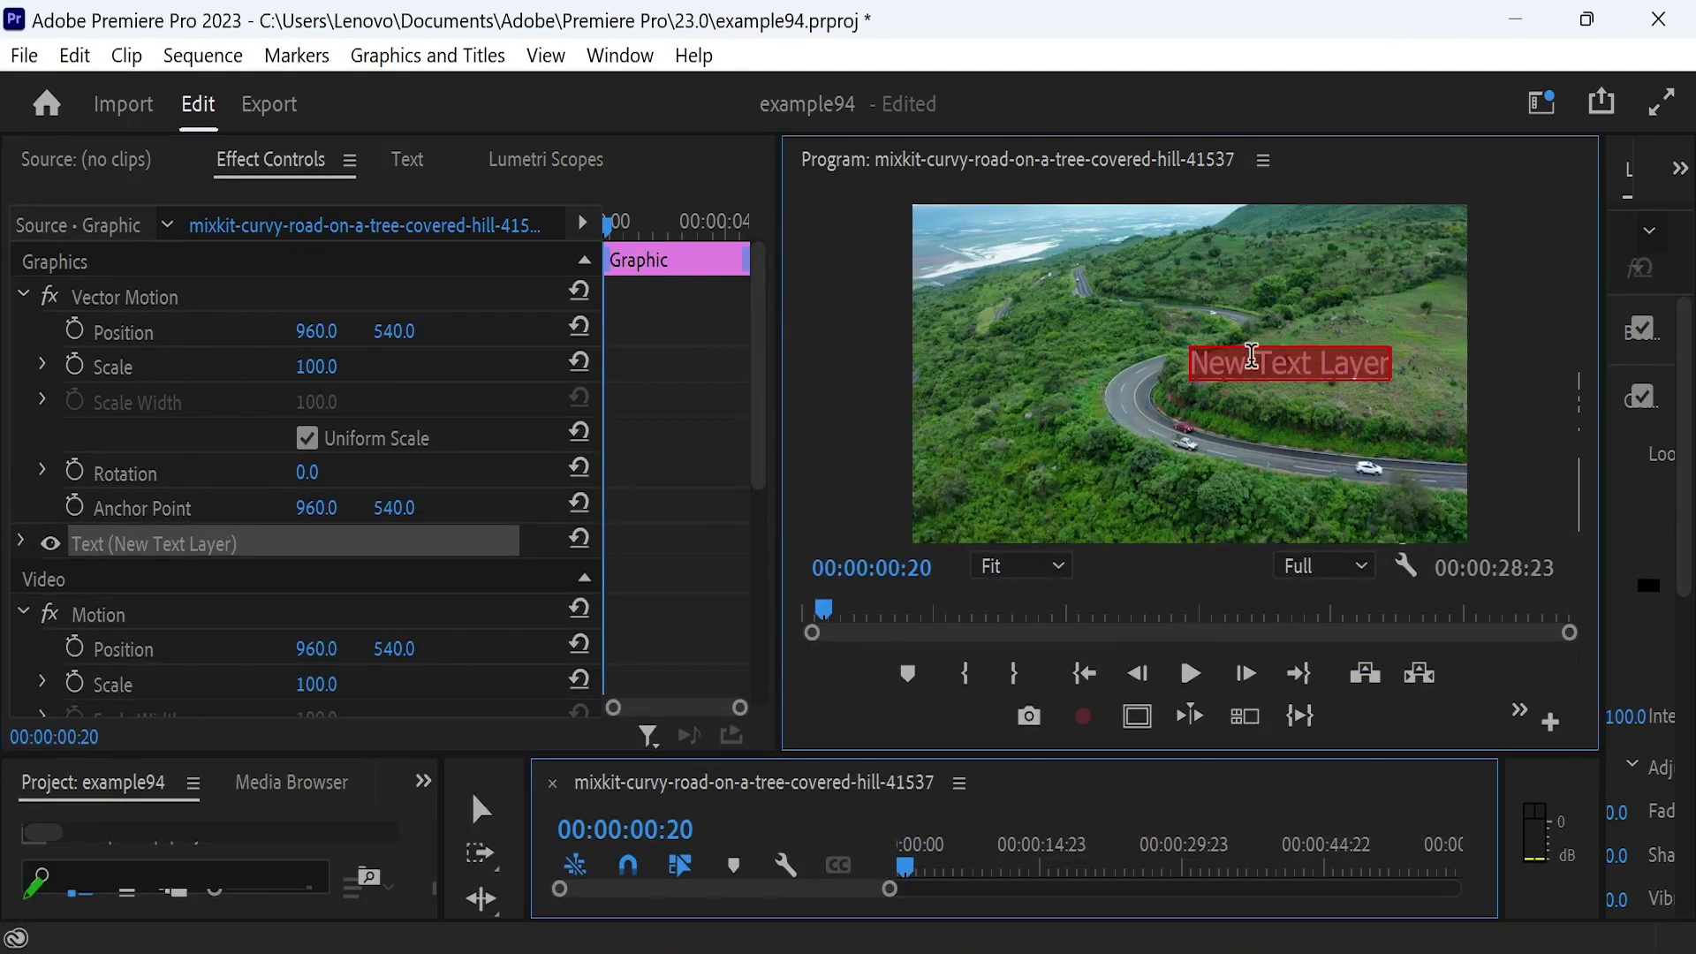
text(Beutiful Road)
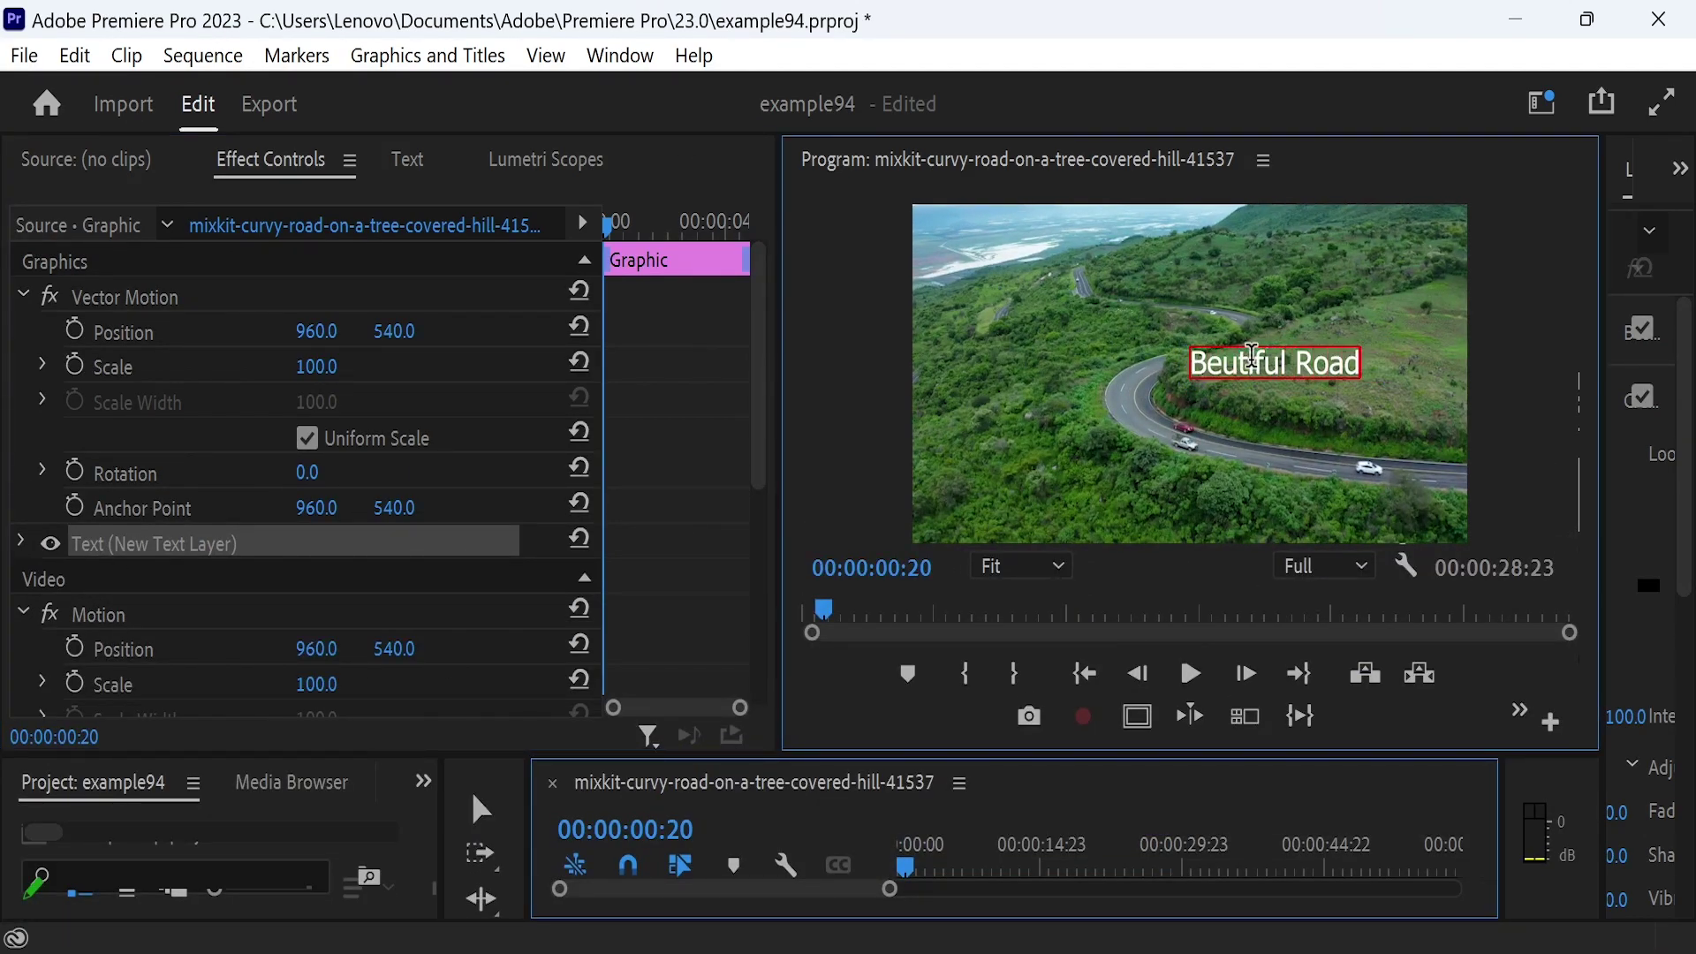
- Adjust the title's font size and centre-align its text
click(22, 542)
scroll(529, 463, down, 2)
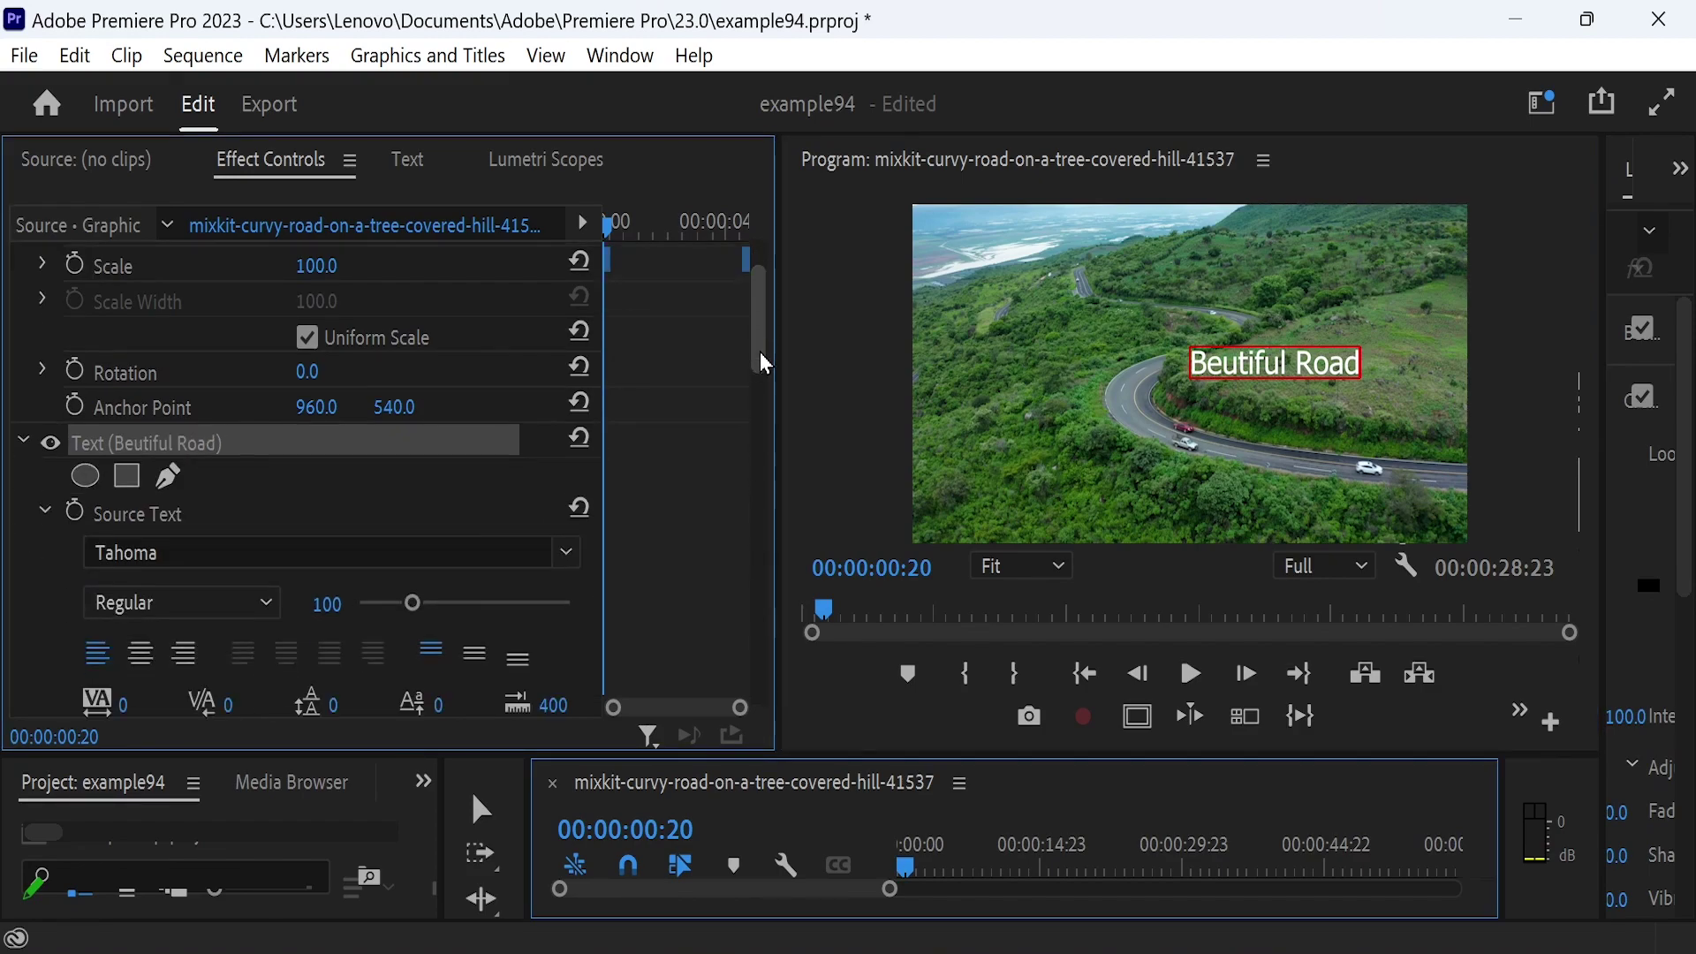
scroll(529, 463, down, 3)
drag(422, 441, 430, 442)
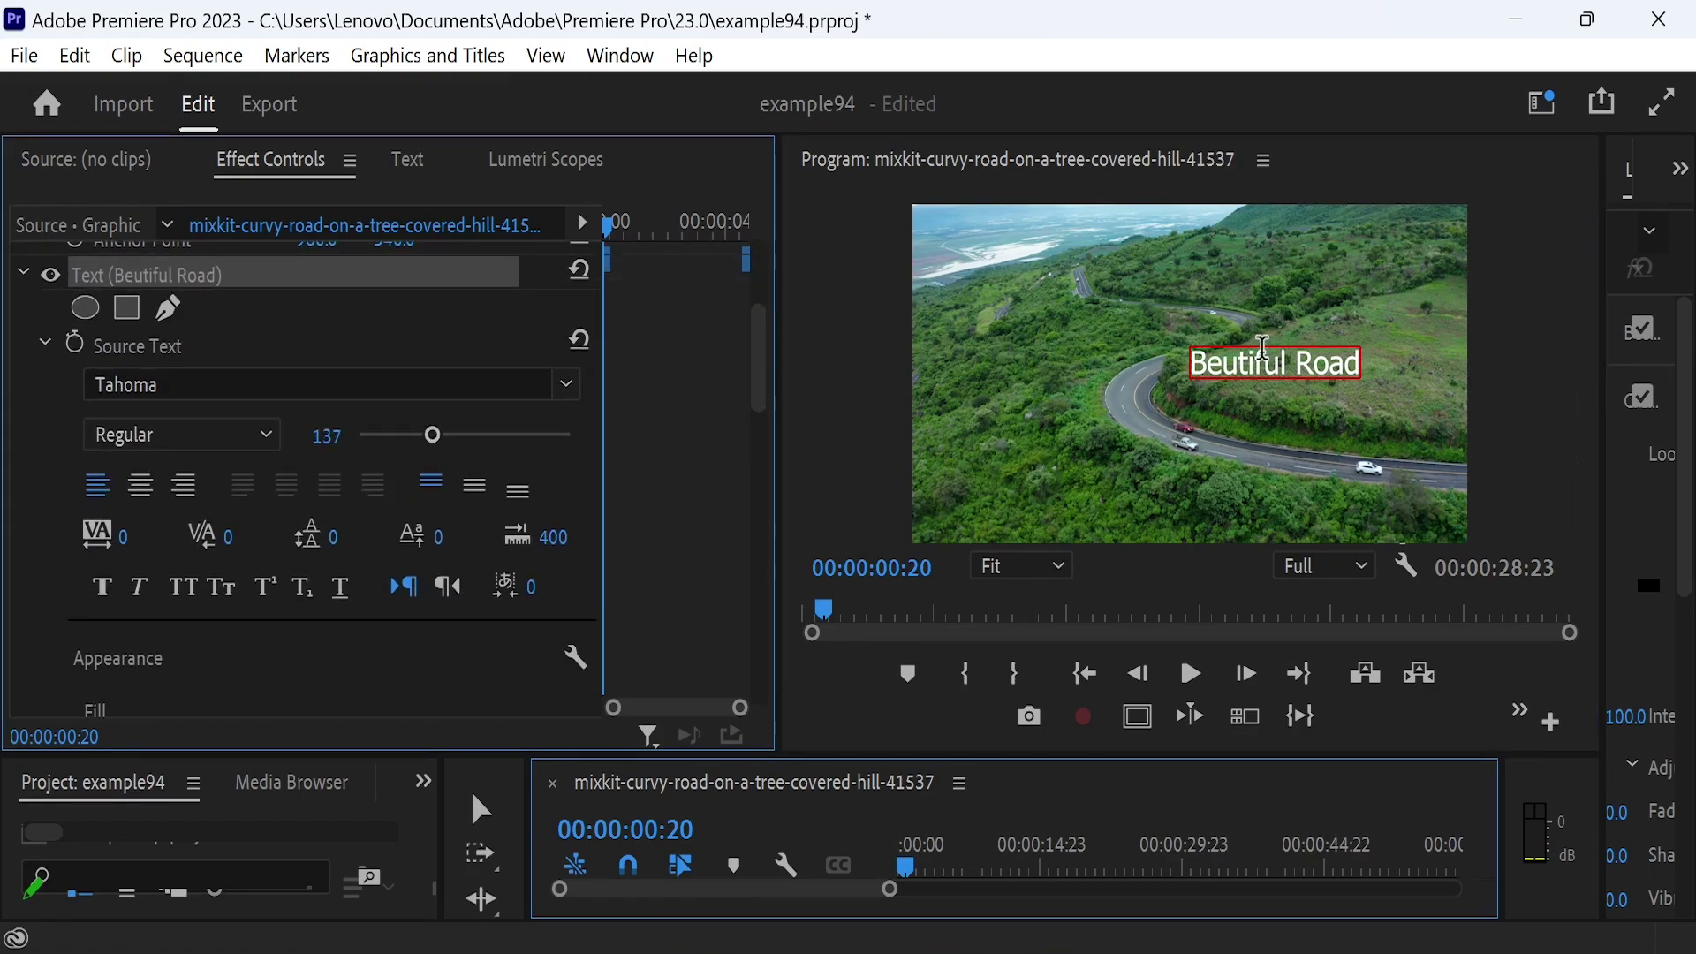
key(ctrl+a)
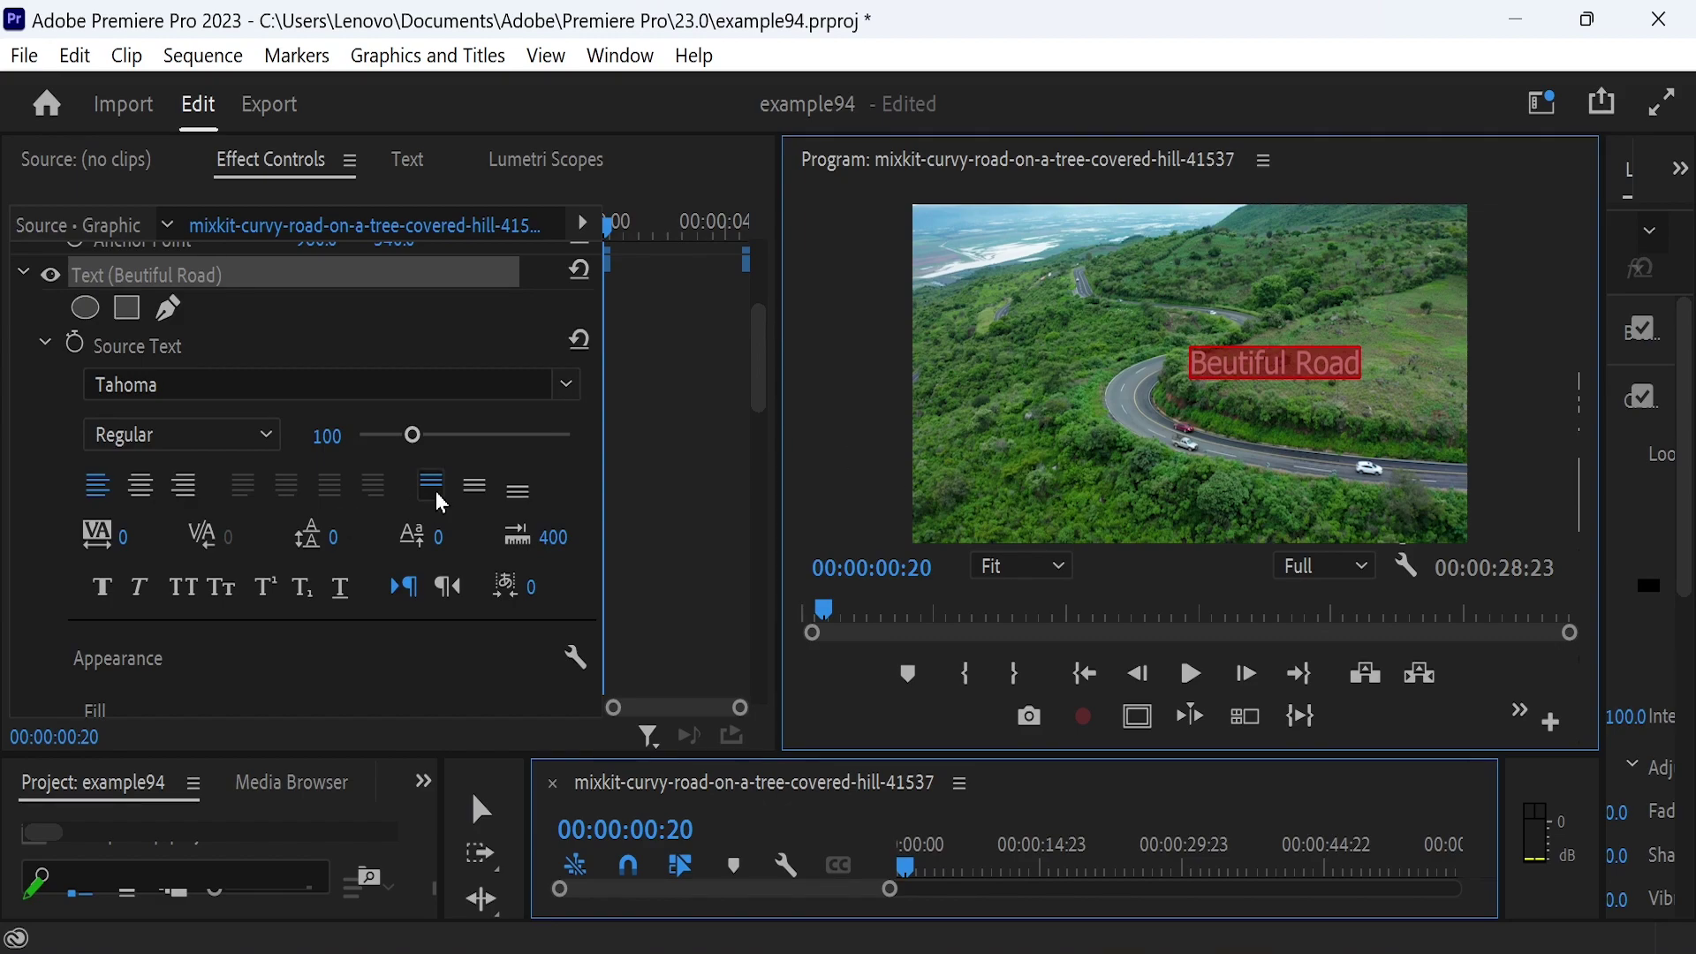
drag(433, 437, 433, 455)
click(141, 485)
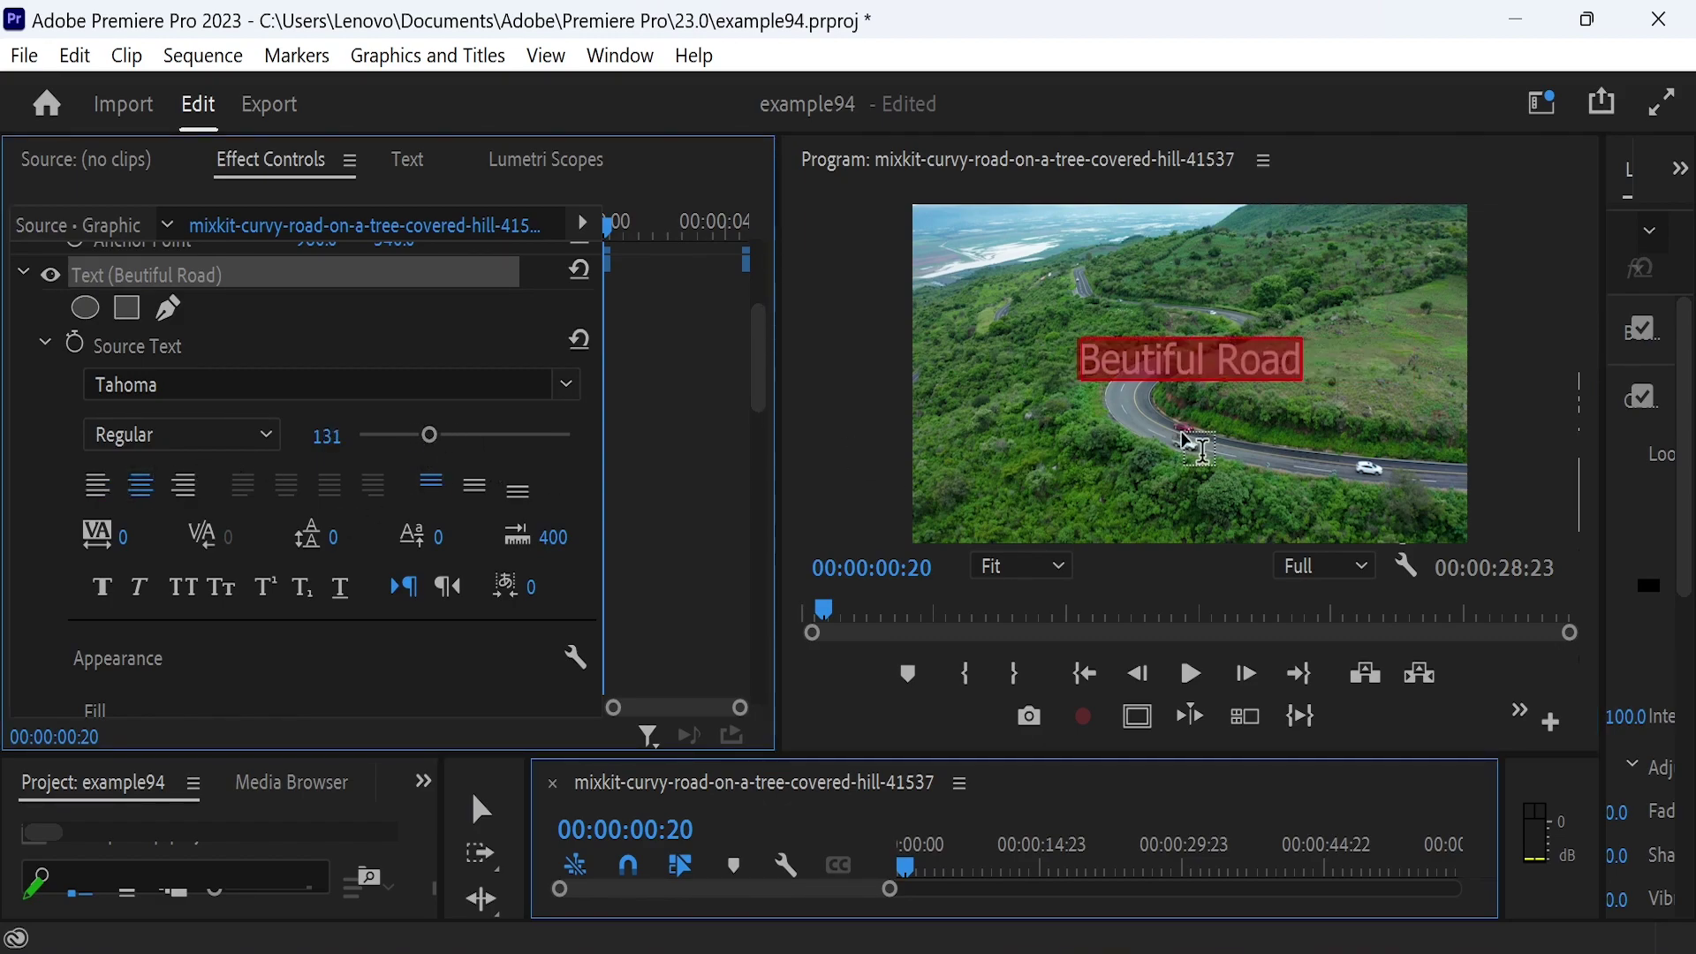
- Break the title onto two lines before 'Road' and move it right to Position X 1484
click(1212, 363)
key(Return)
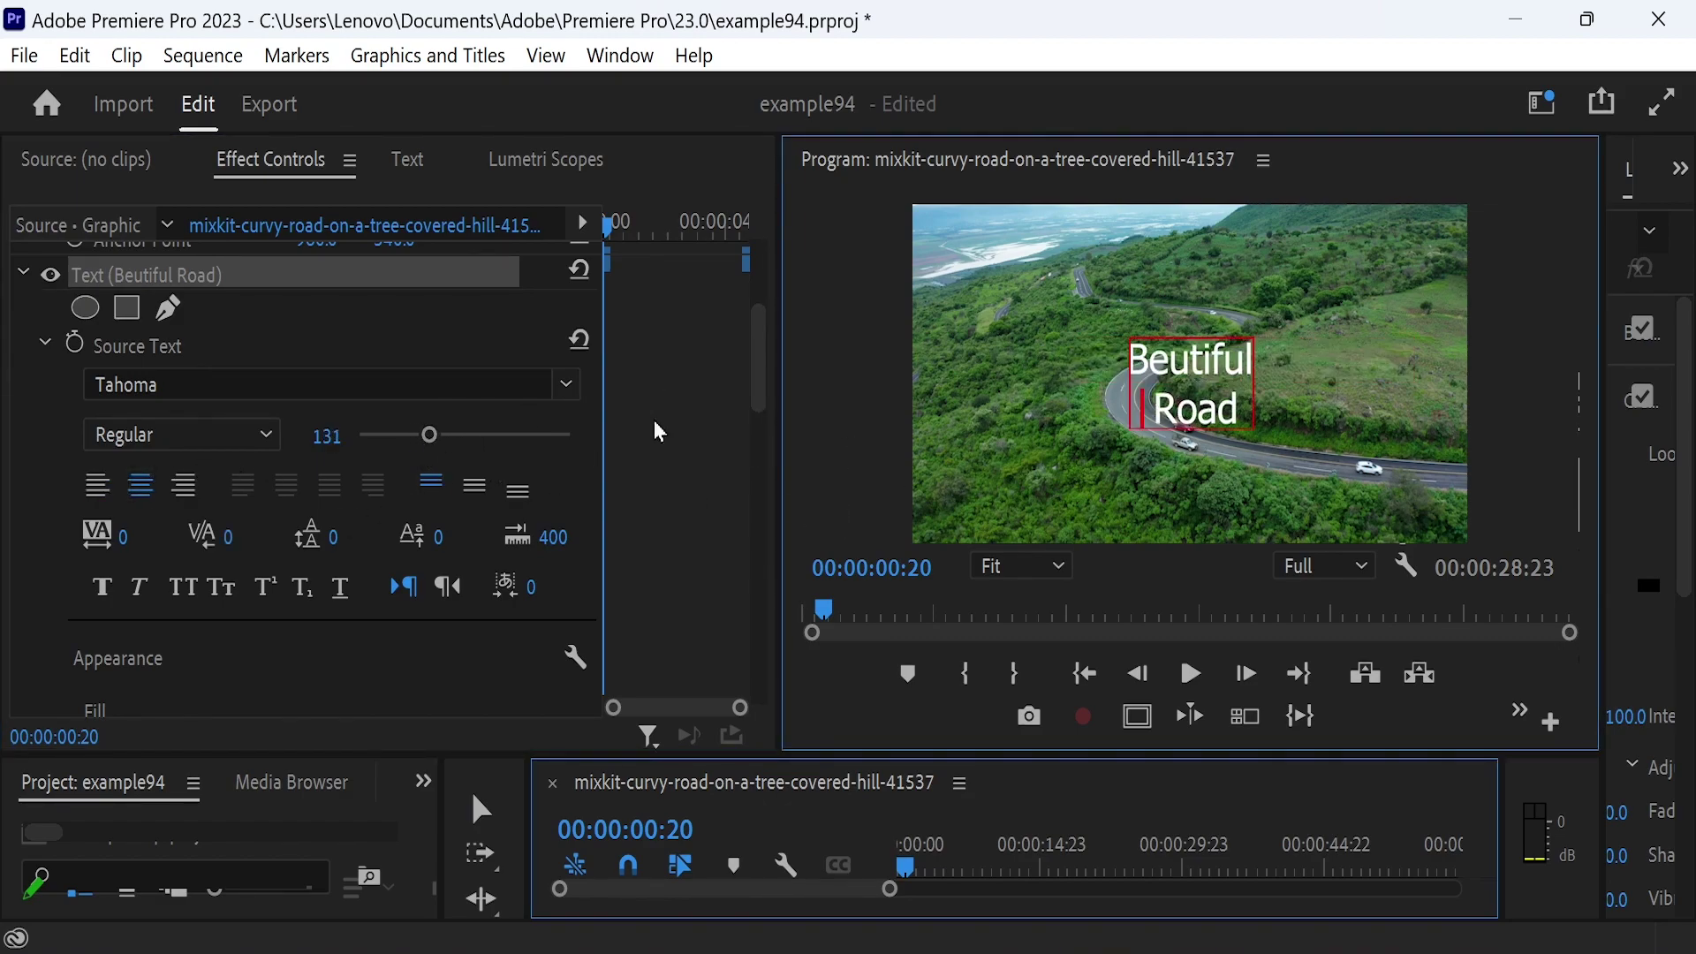
drag(764, 377, 761, 316)
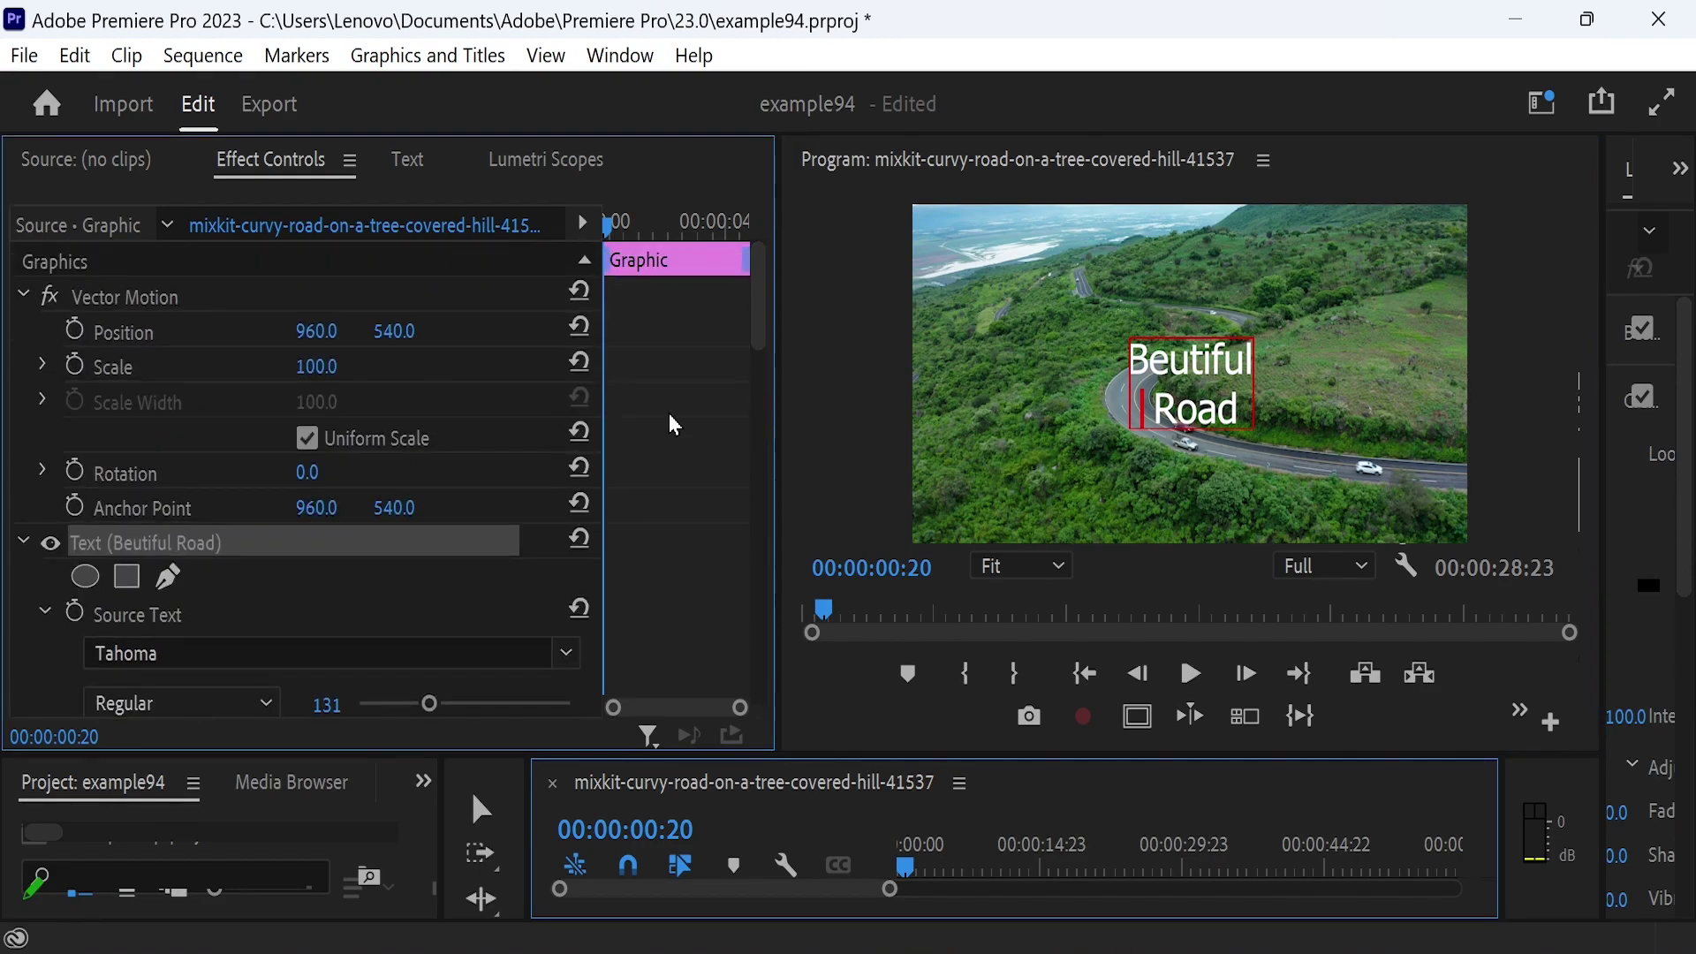
mouse_move(316, 344)
mouse_down()
mouse_move(334, 336)
mouse_move(744, 505)
mouse_up()
- Correct the spelling to 'Beautiful Road', fine-tune the font size to 102, and exit text editing
click(1346, 351)
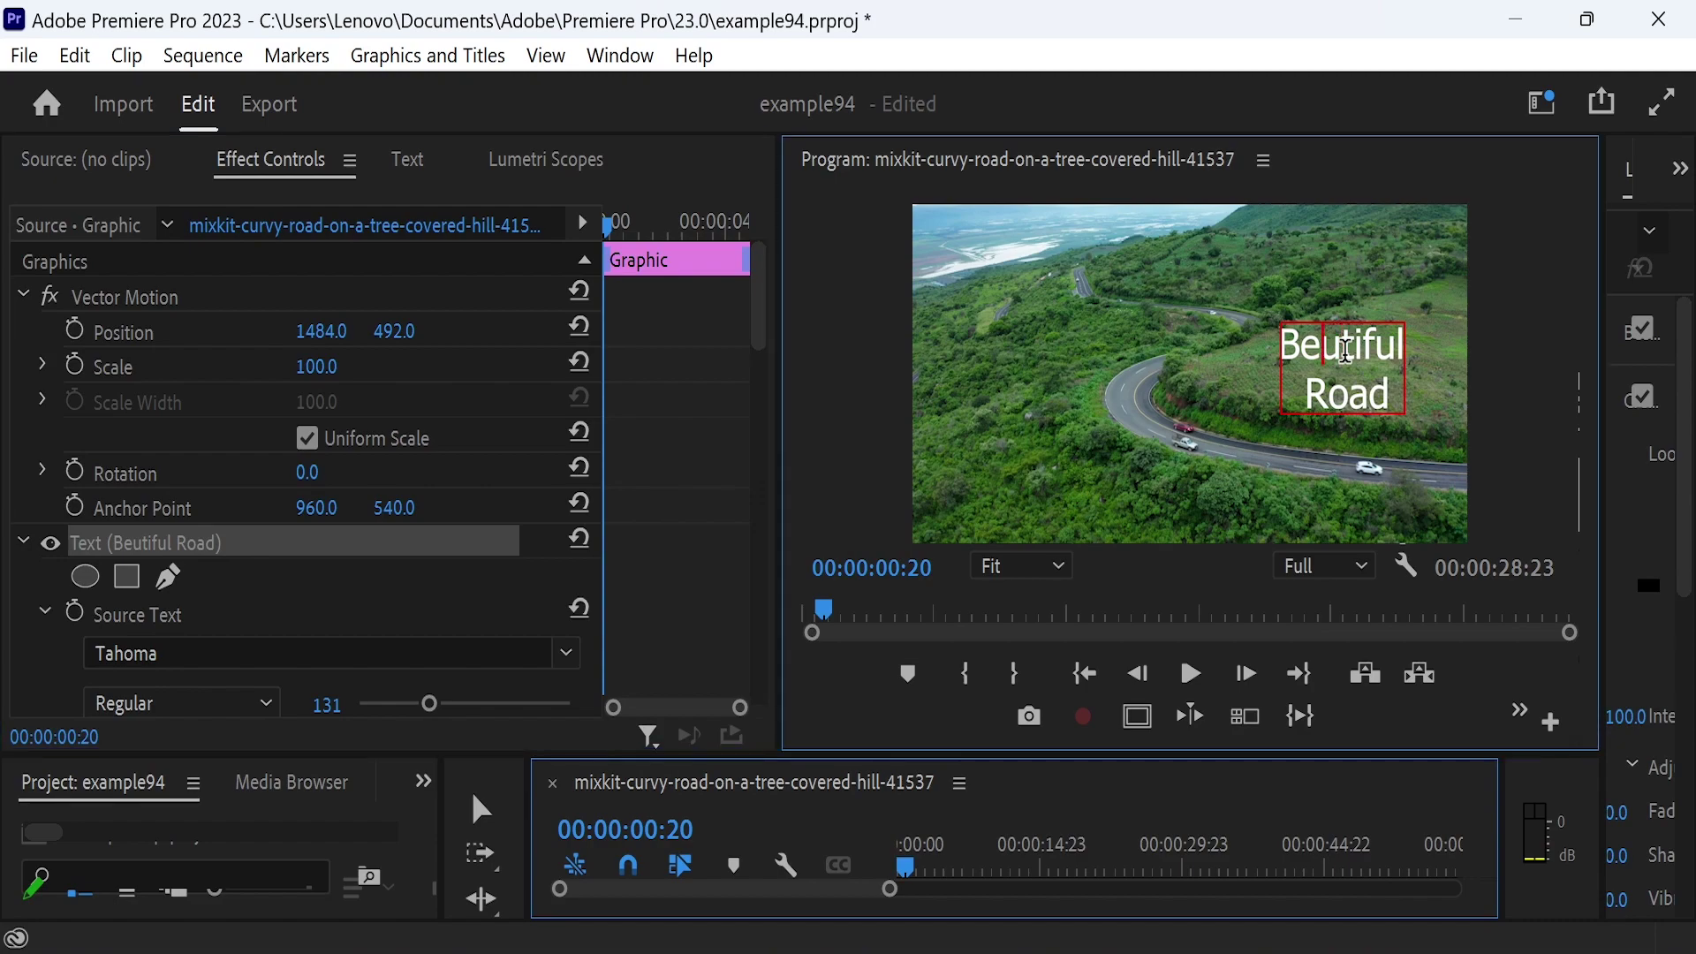
text(a)
scroll(757, 358, down, 5)
drag(429, 470, 414, 470)
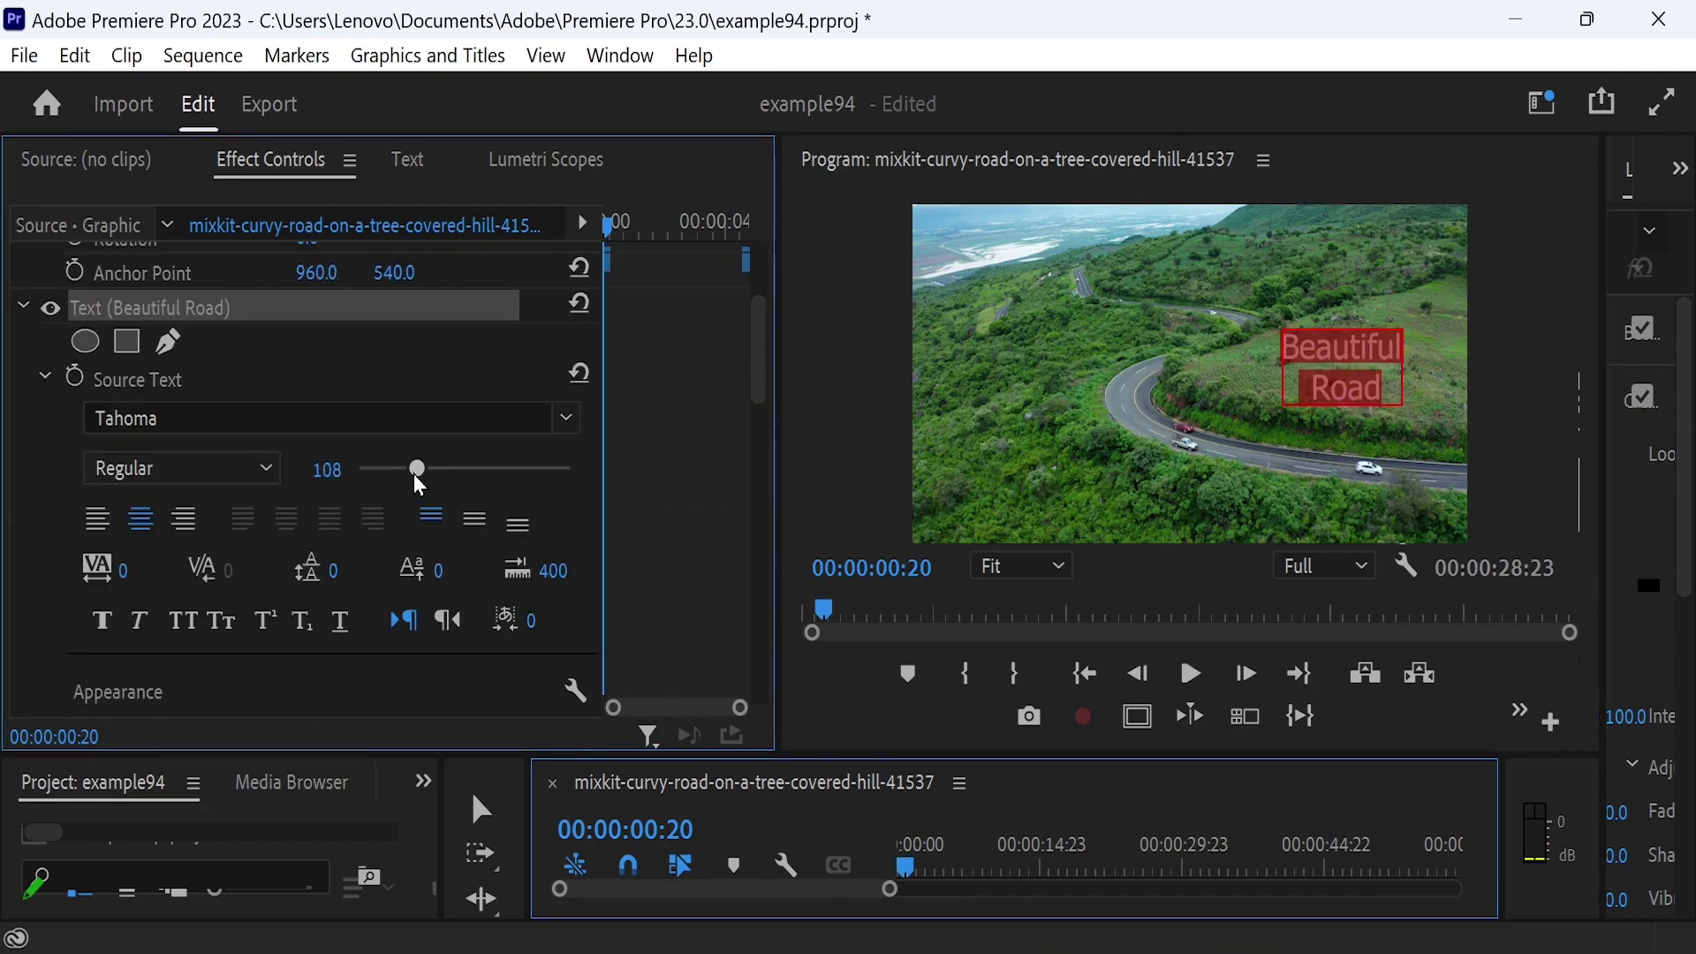
scroll(766, 324, up, 5)
key(Escape)
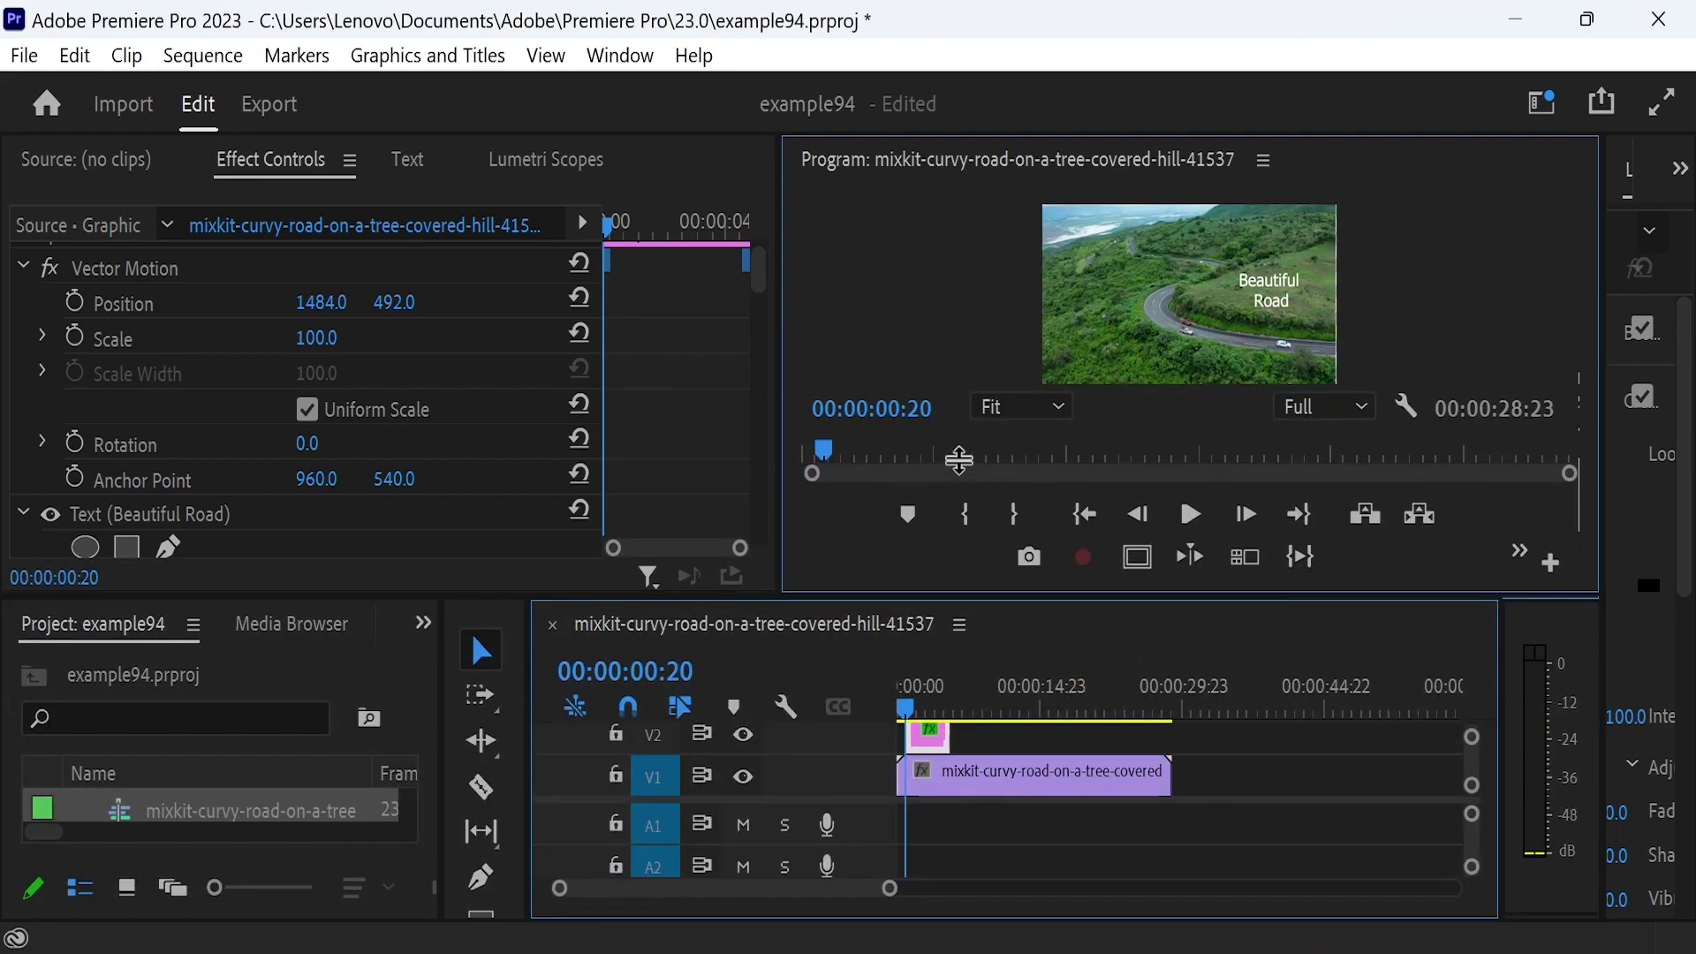
drag(999, 758, 956, 458)
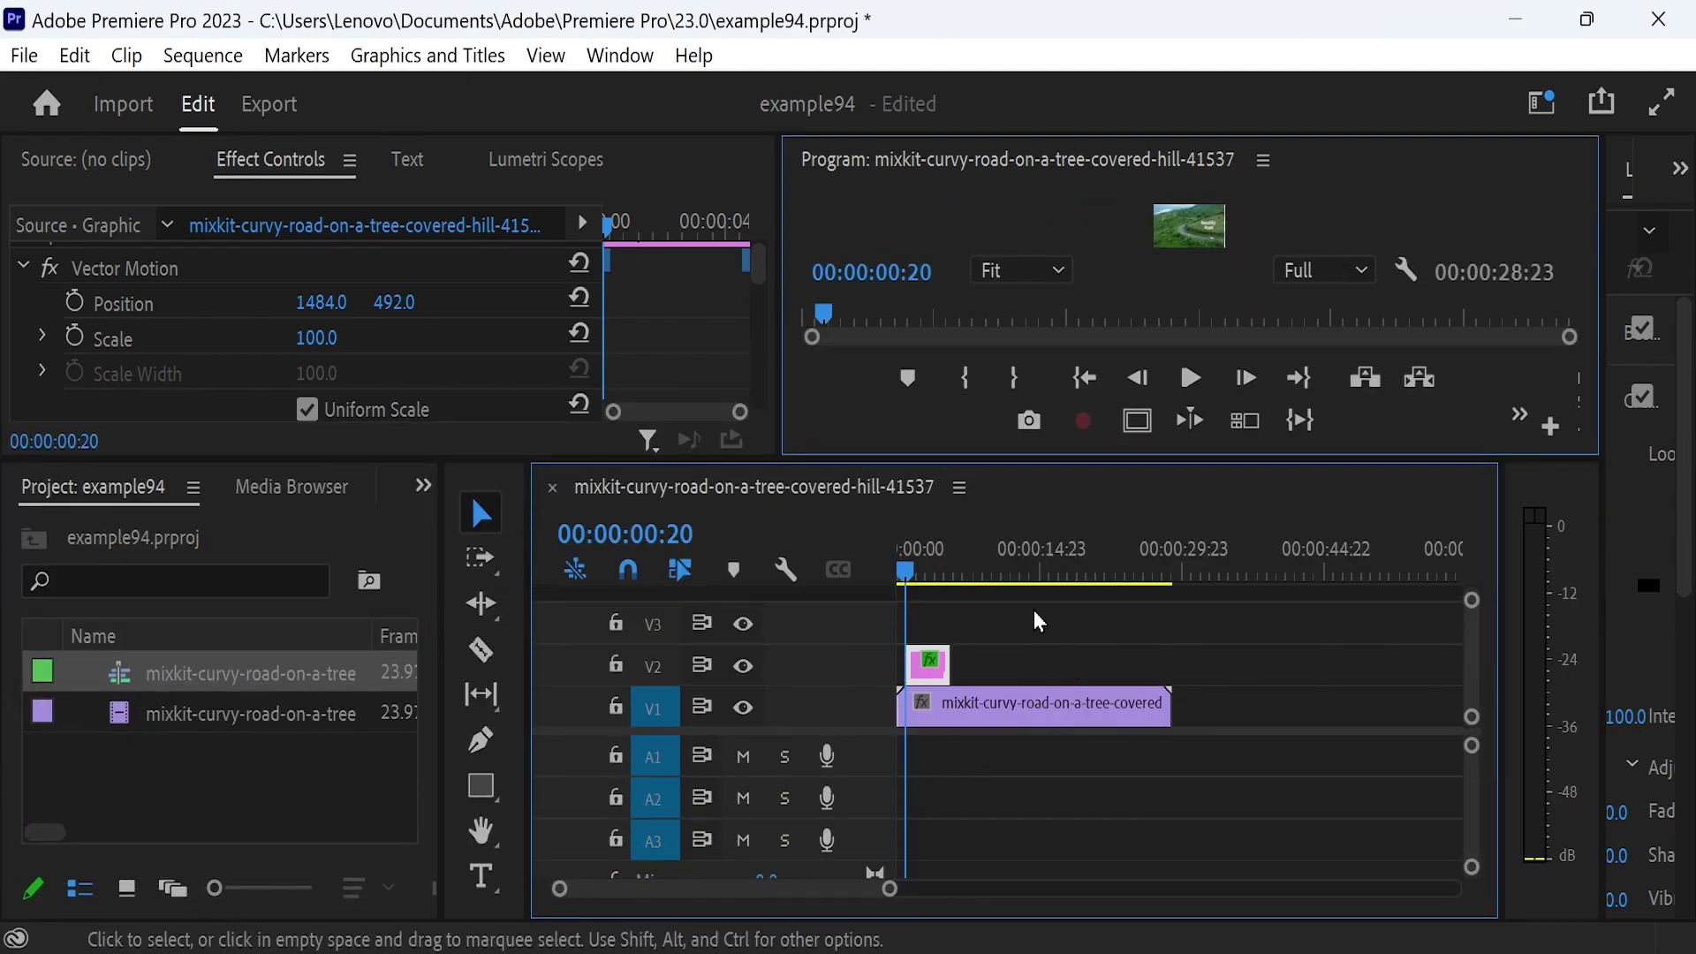
- Deselect the title and add a new rectangle shape layer on track V3
click(1197, 643)
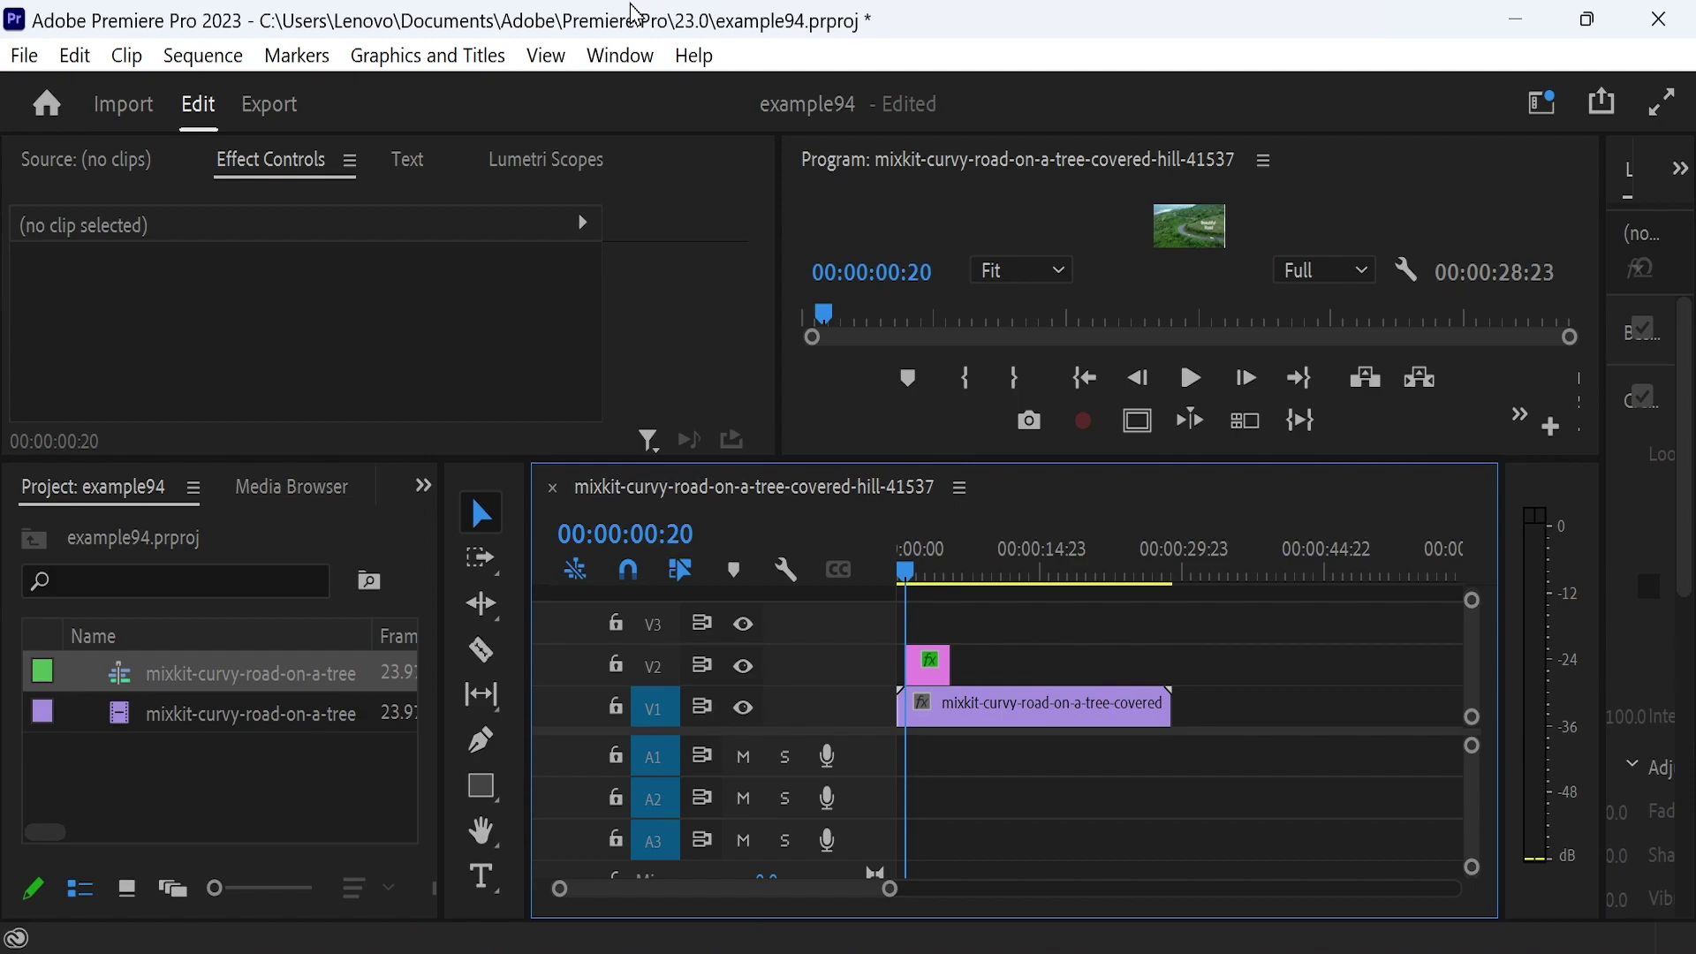
click(412, 55)
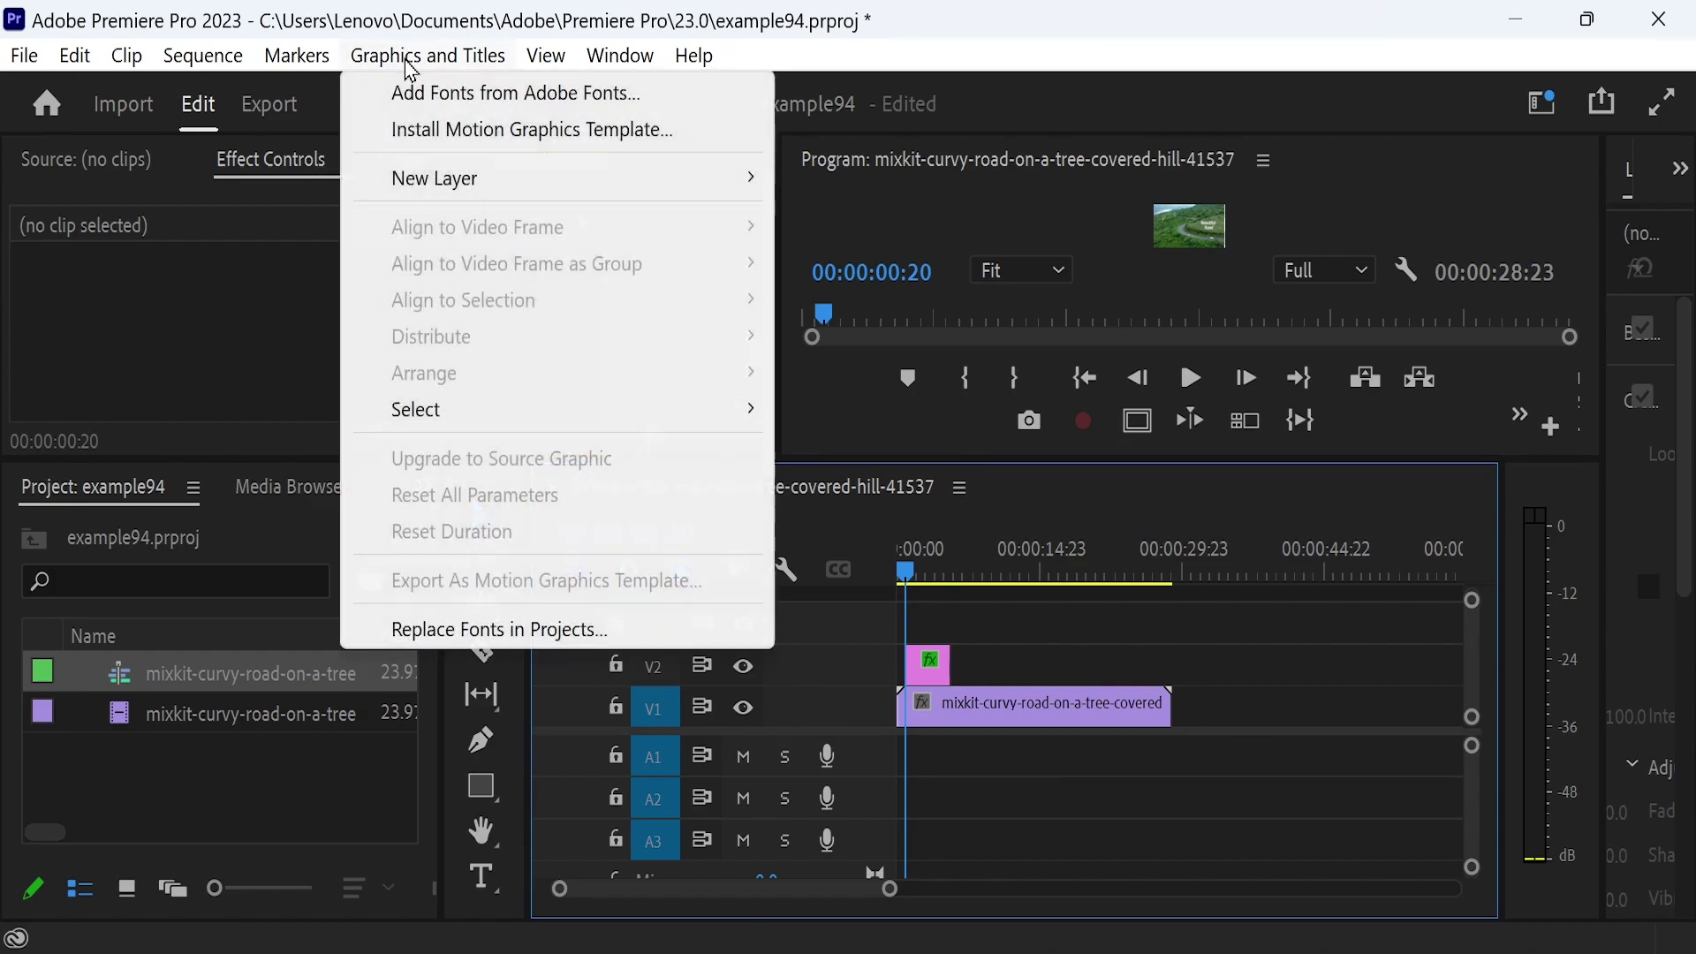
mouse_move(633, 198)
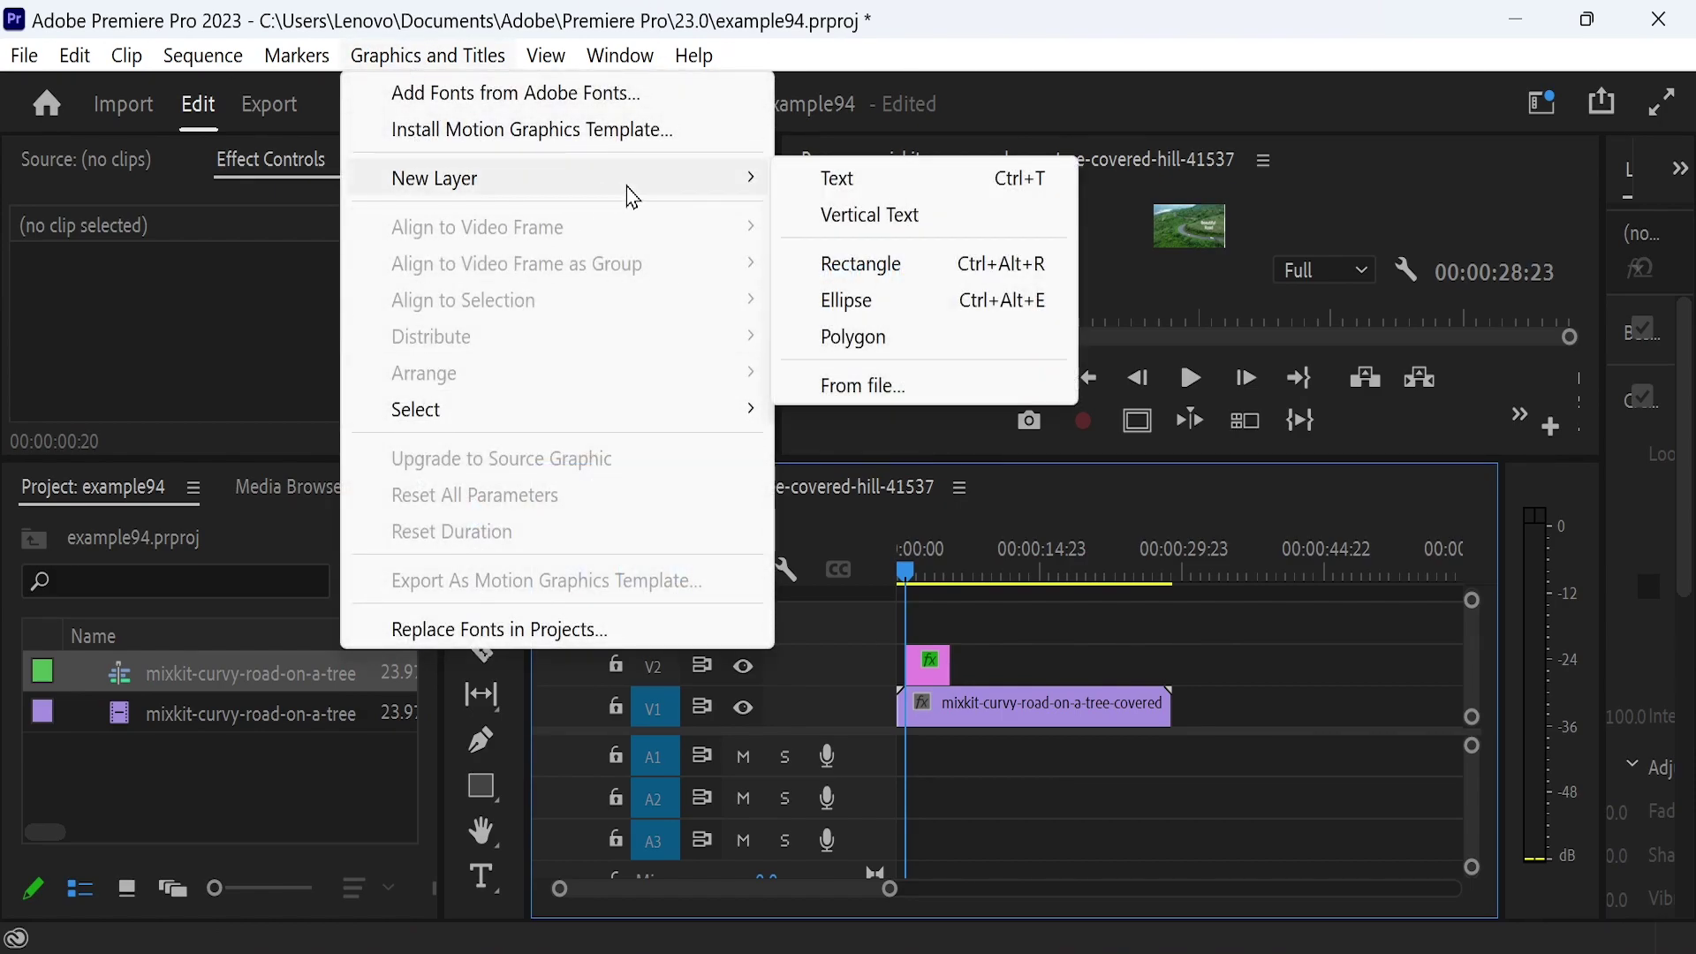
click(927, 264)
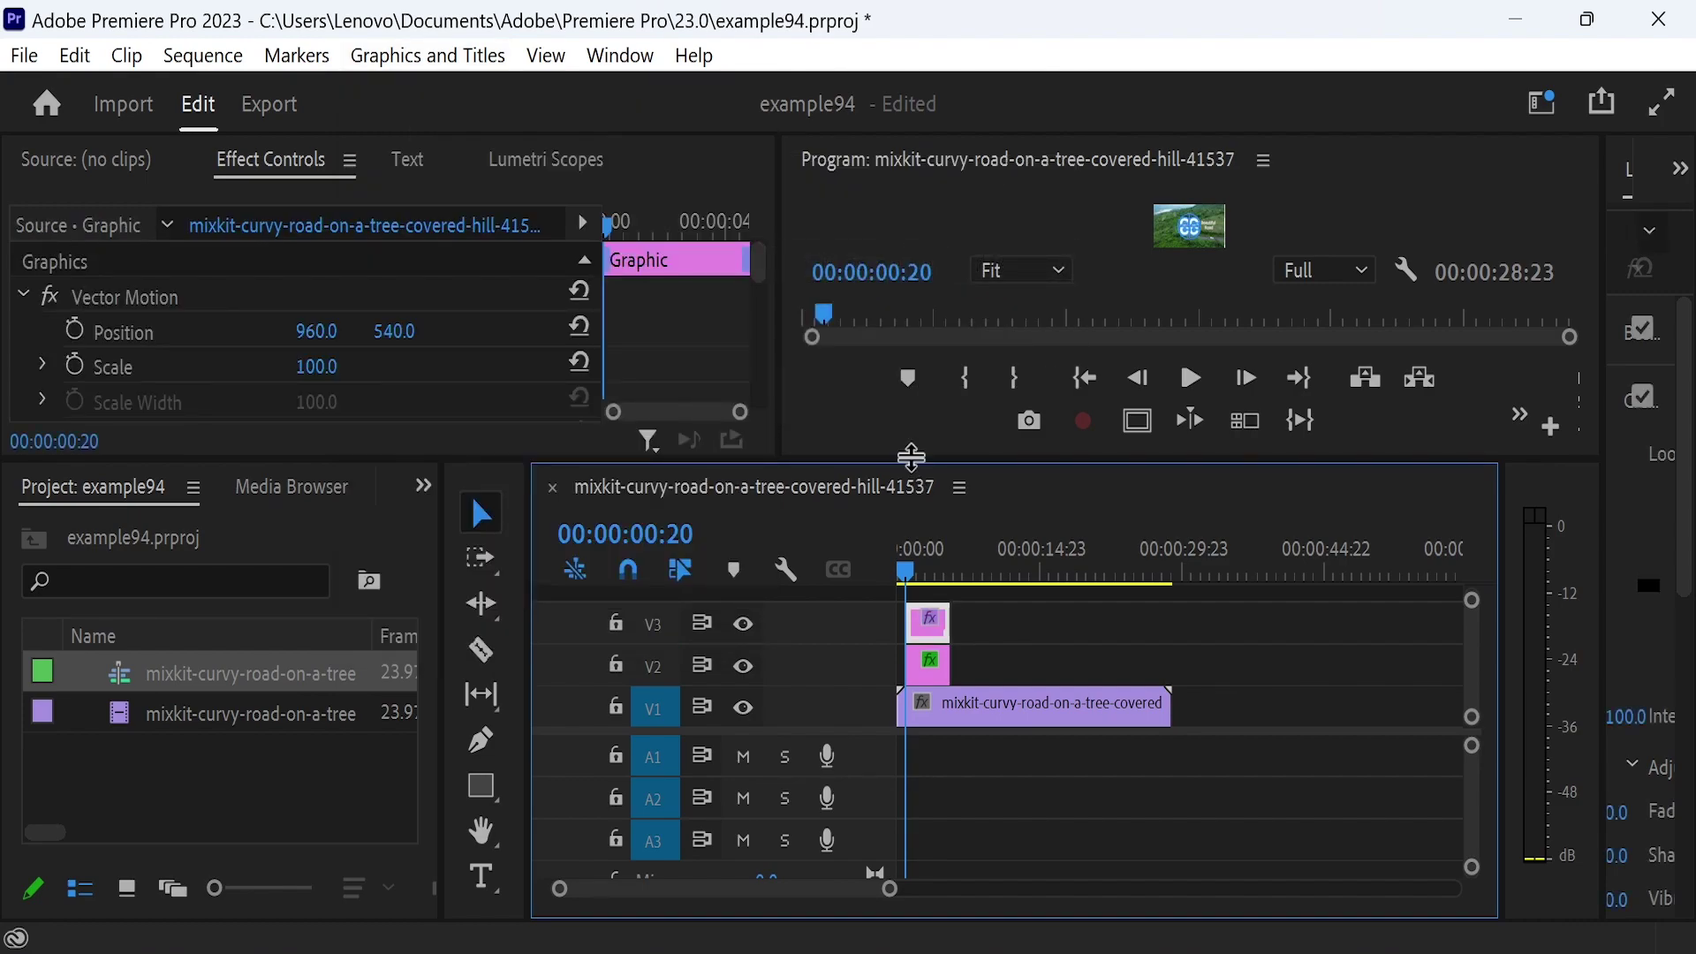
- Resize the rectangle and position it behind the Beautiful Road title at X 1420
drag(911, 456, 918, 712)
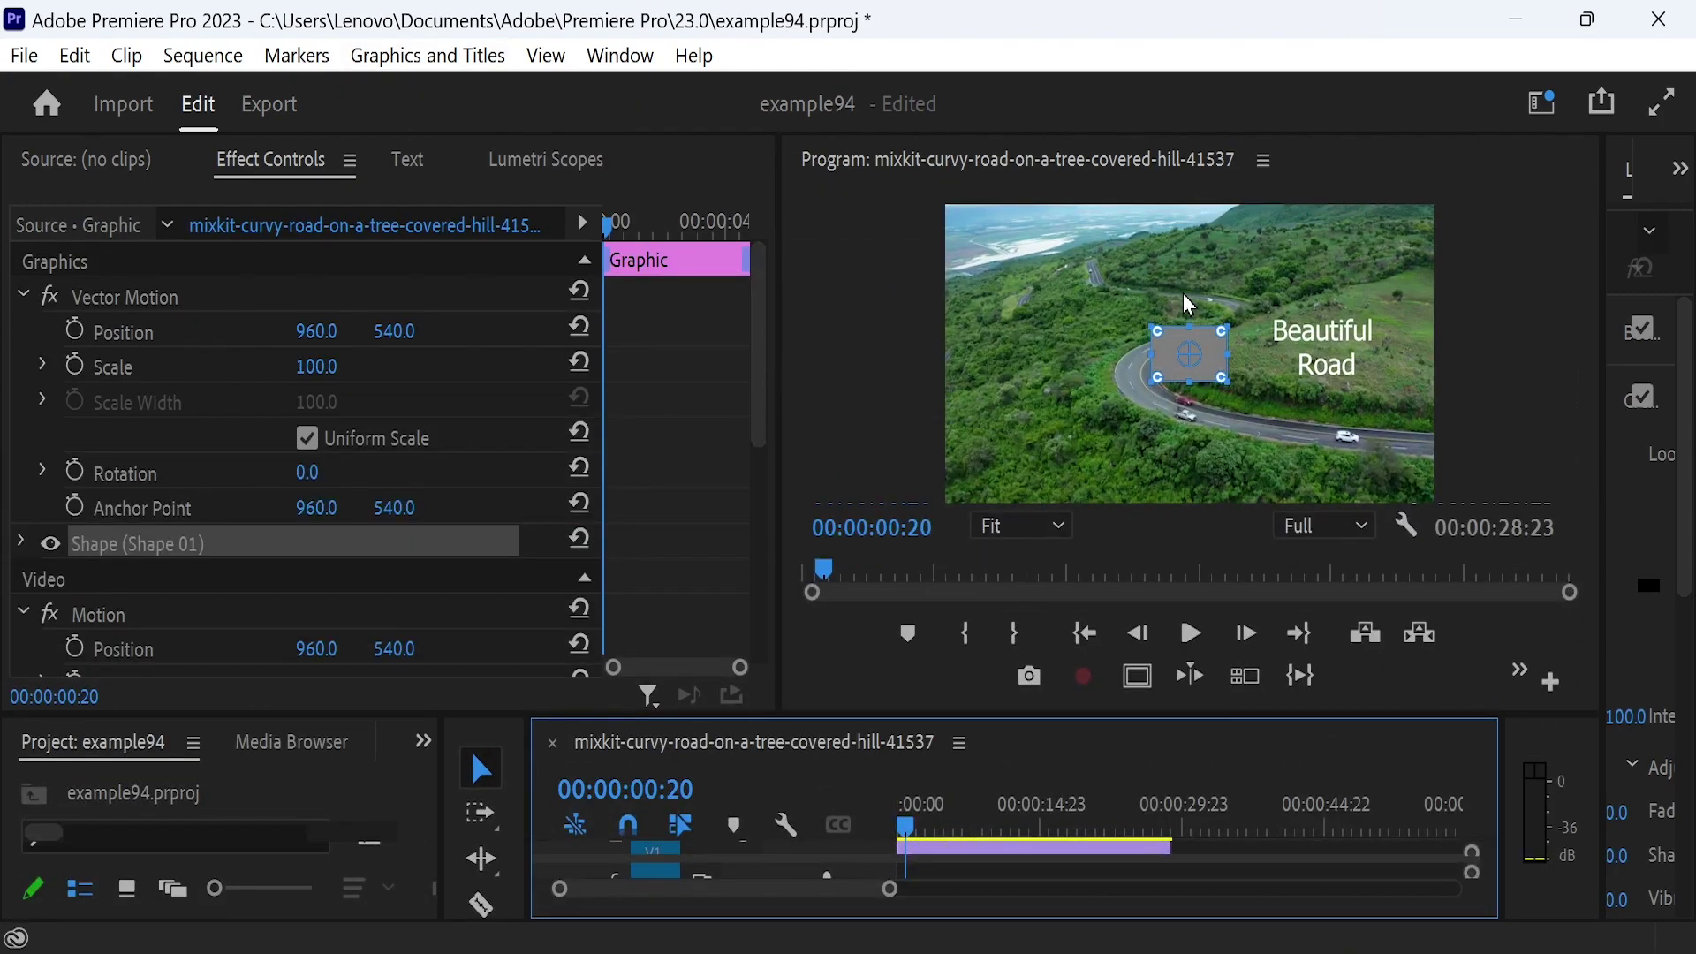
drag(1254, 356, 1250, 398)
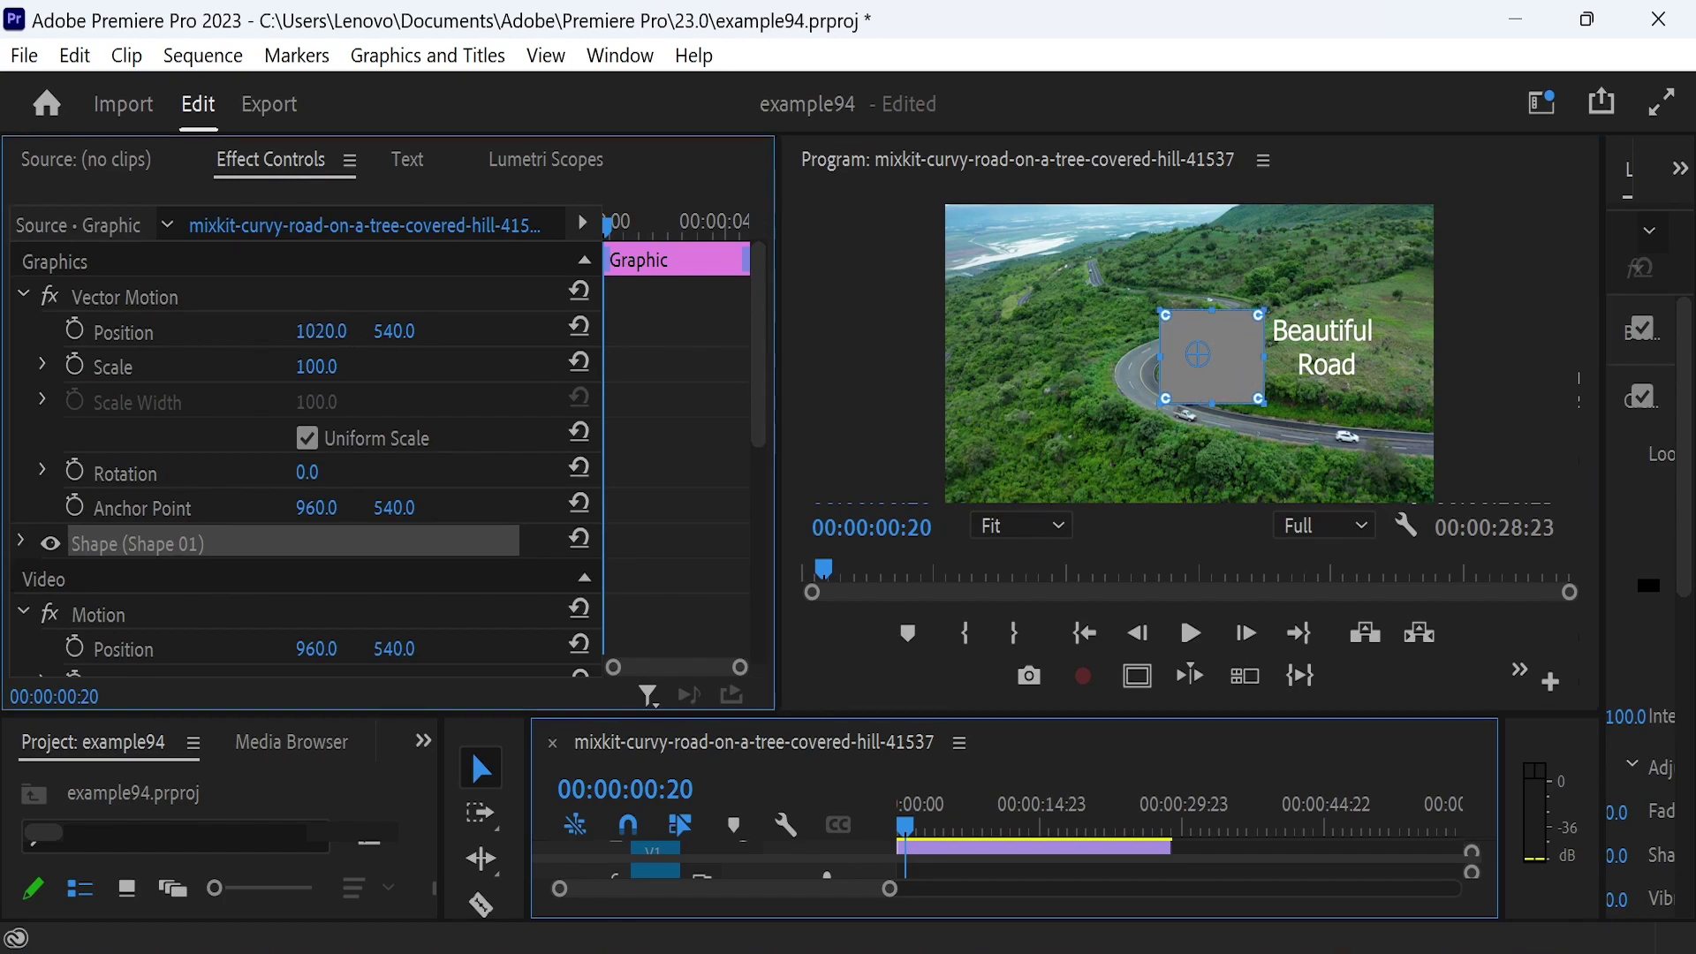
drag(315, 331, 333, 334)
drag(1320, 403, 1323, 381)
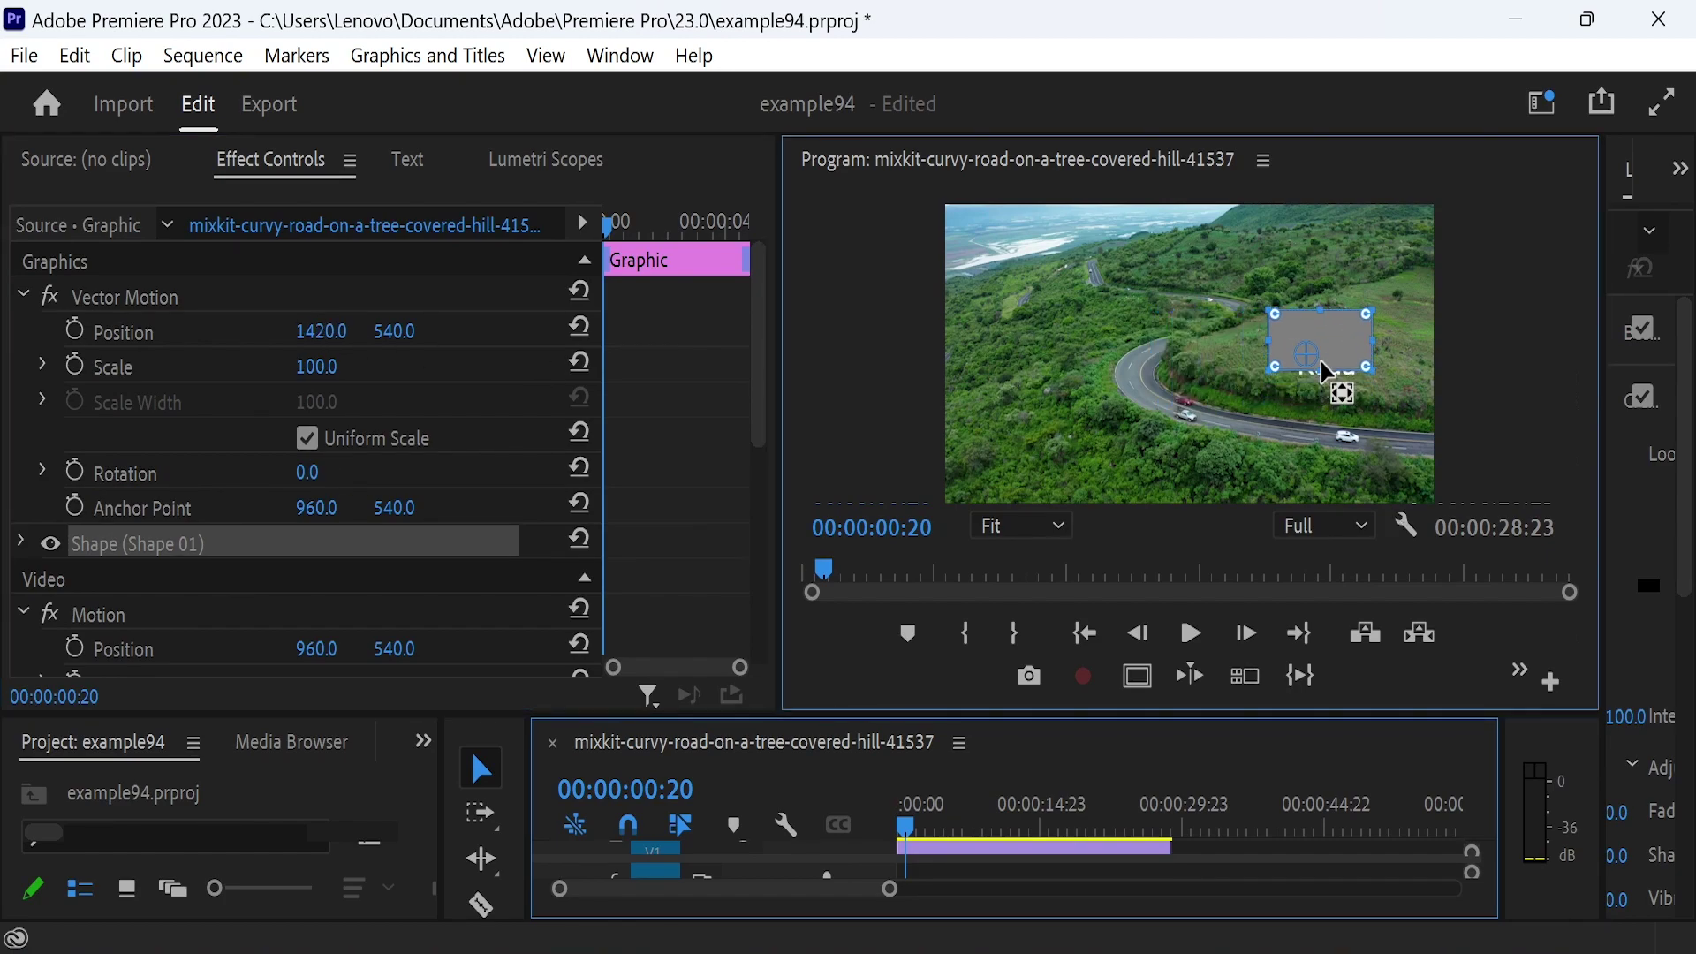
- Give the box an unfilled white 8.0 outline stroke and widen it slightly
click(21, 541)
scroll(757, 442, down, 5)
click(94, 509)
click(280, 510)
text(8)
key(Return)
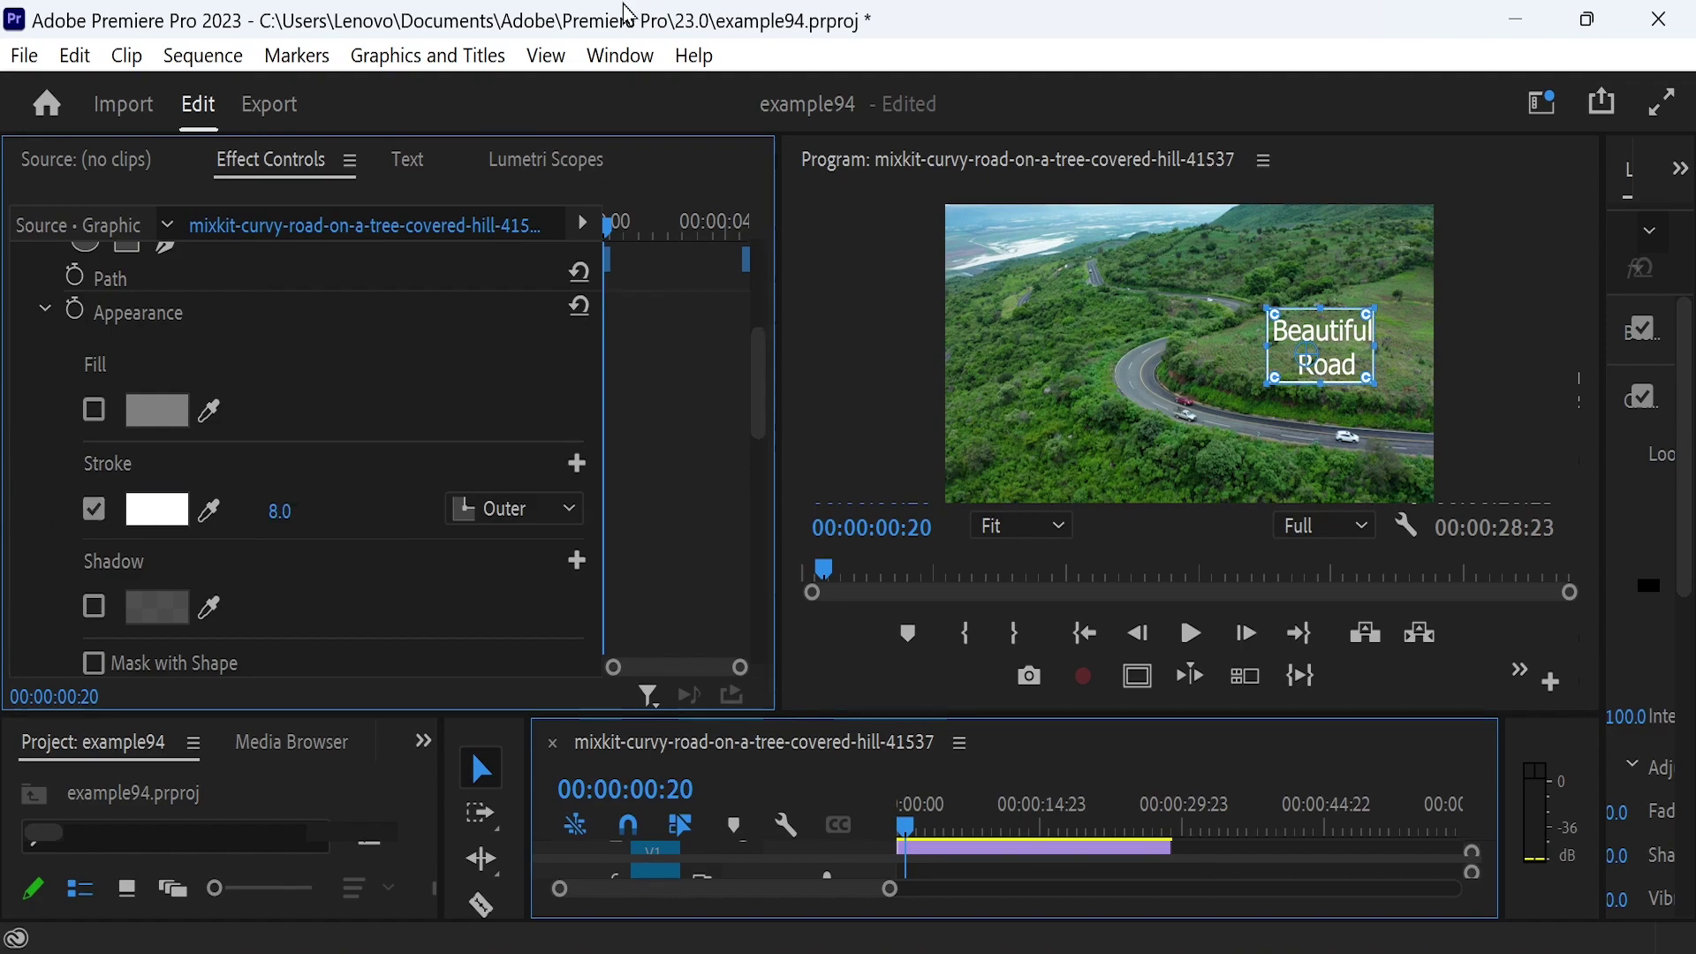
drag(1374, 345, 1380, 344)
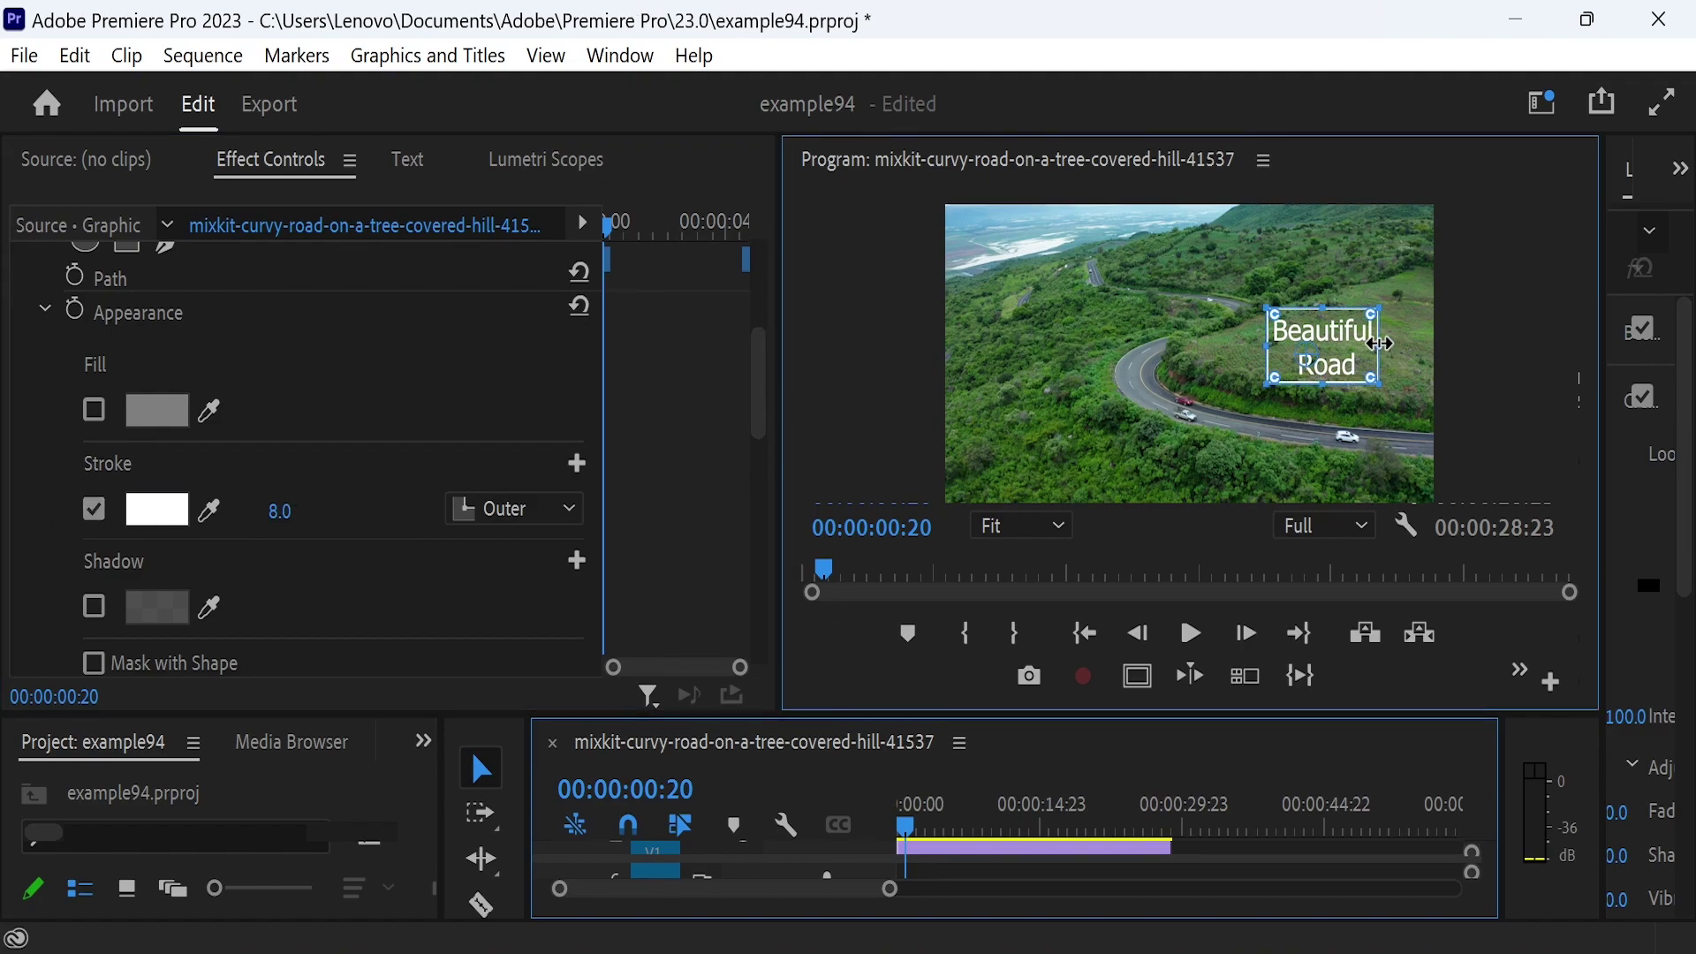
click(910, 403)
drag(954, 715, 954, 654)
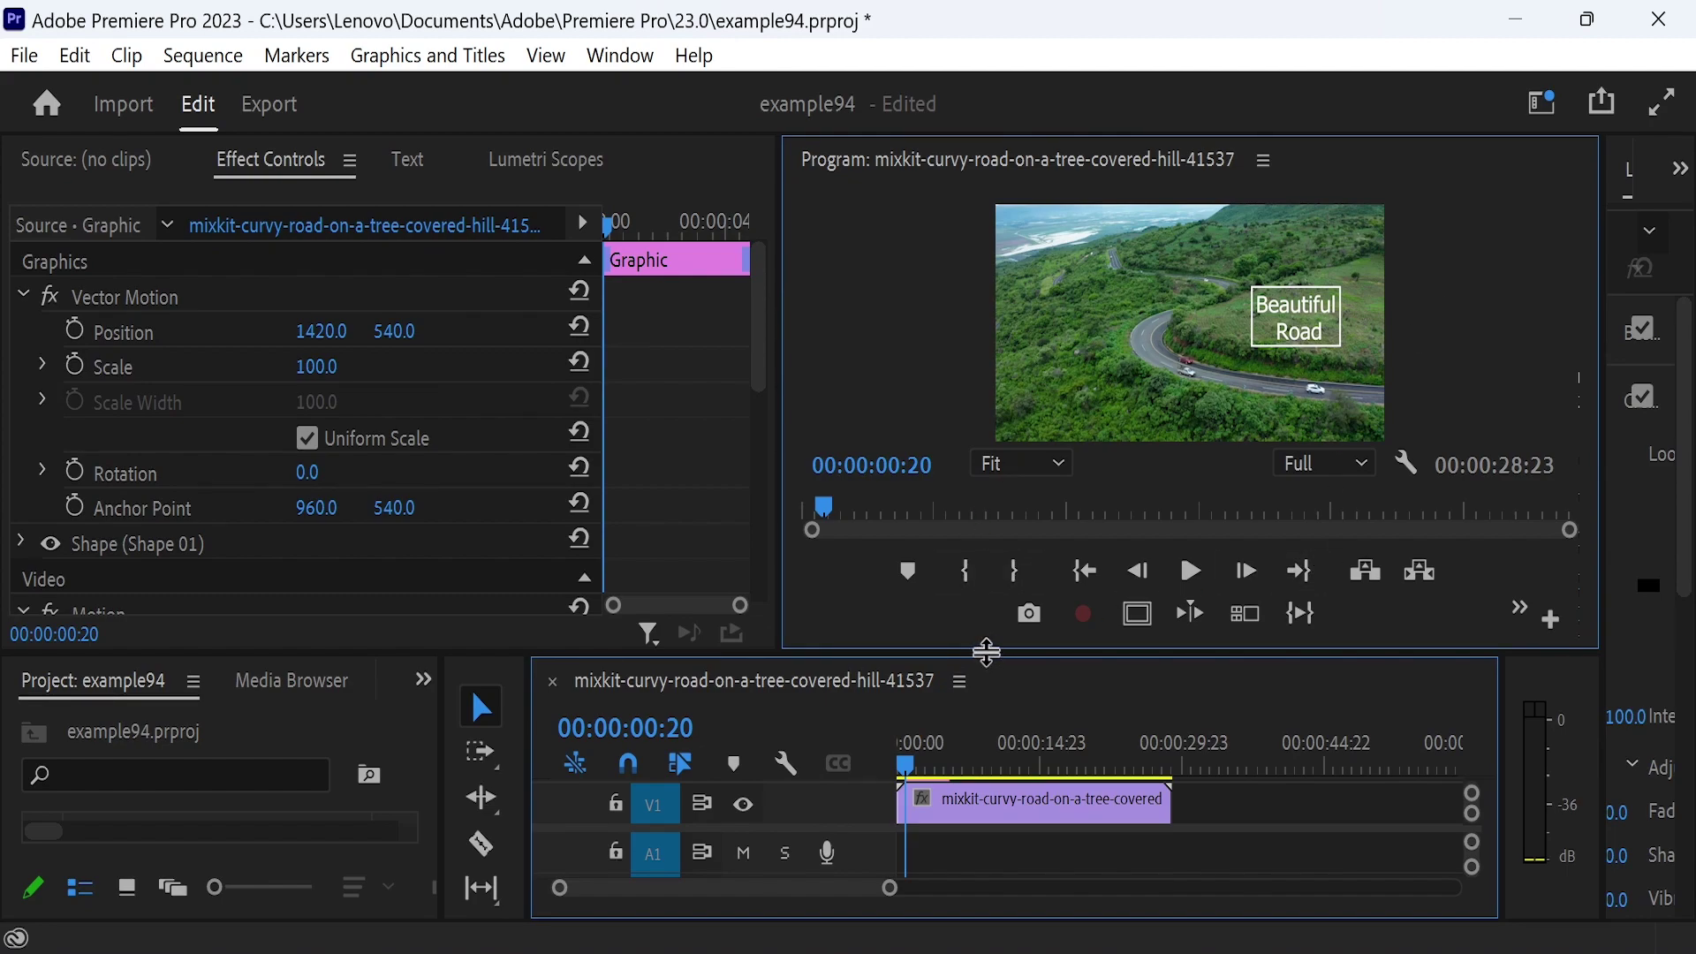
- Alt-drag copies of the box graphic up onto tracks V4 through V6, then show hidden panels
drag(987, 652, 972, 444)
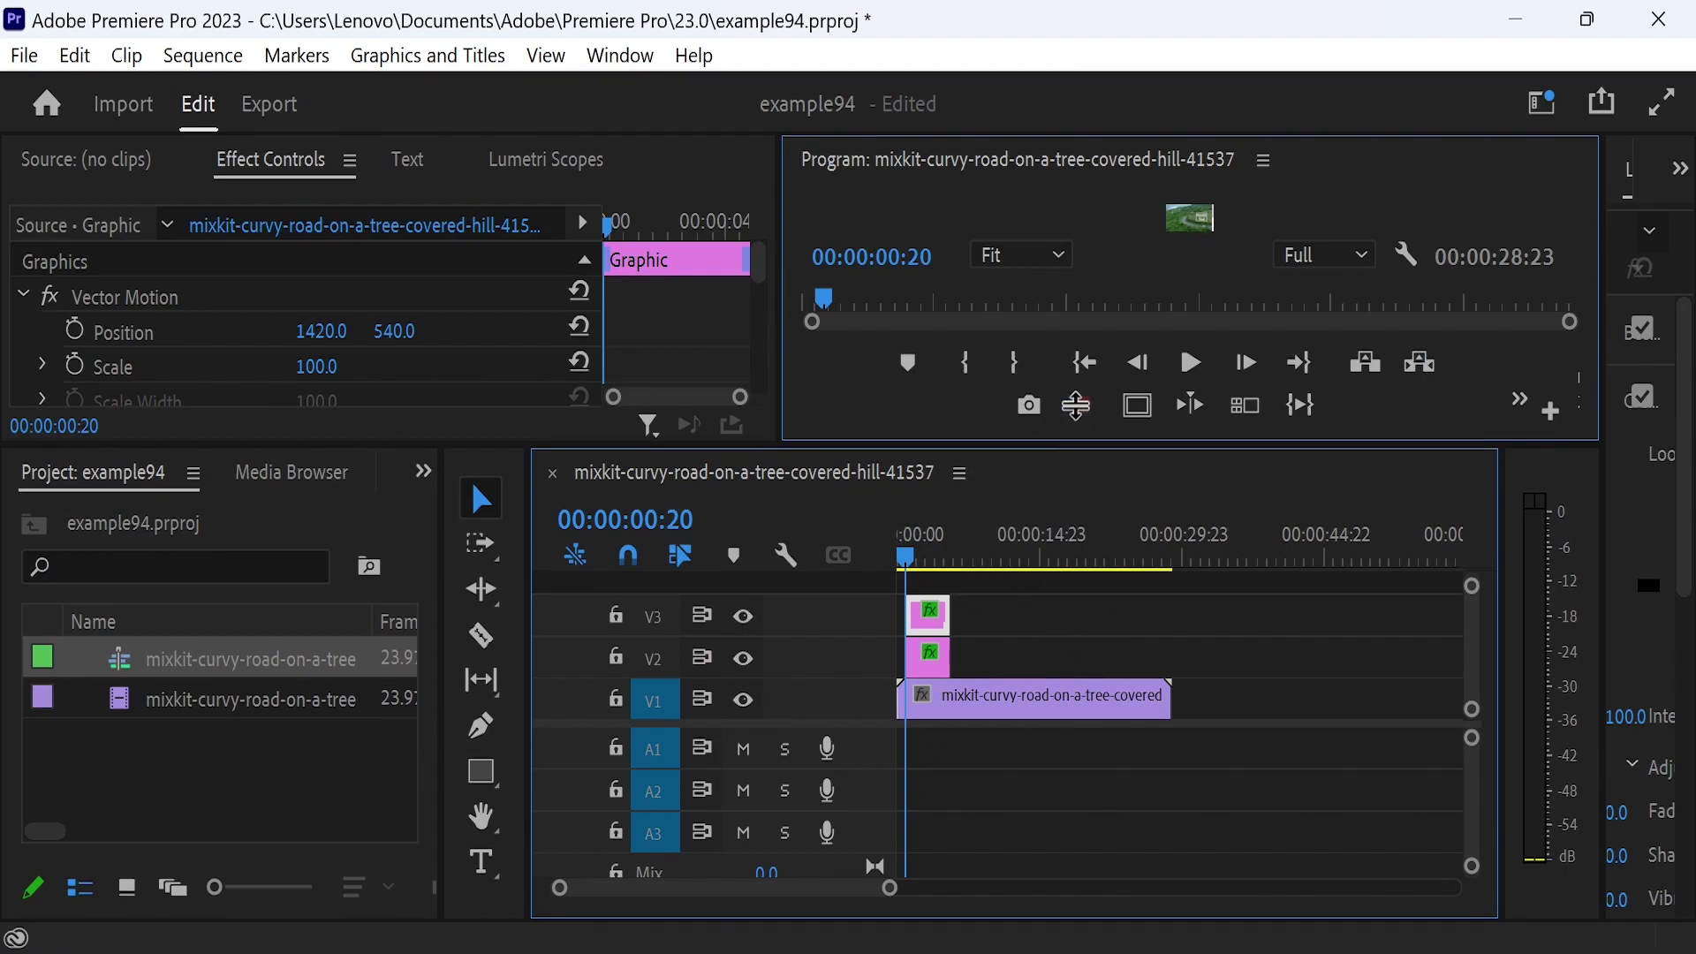
drag(972, 444, 972, 337)
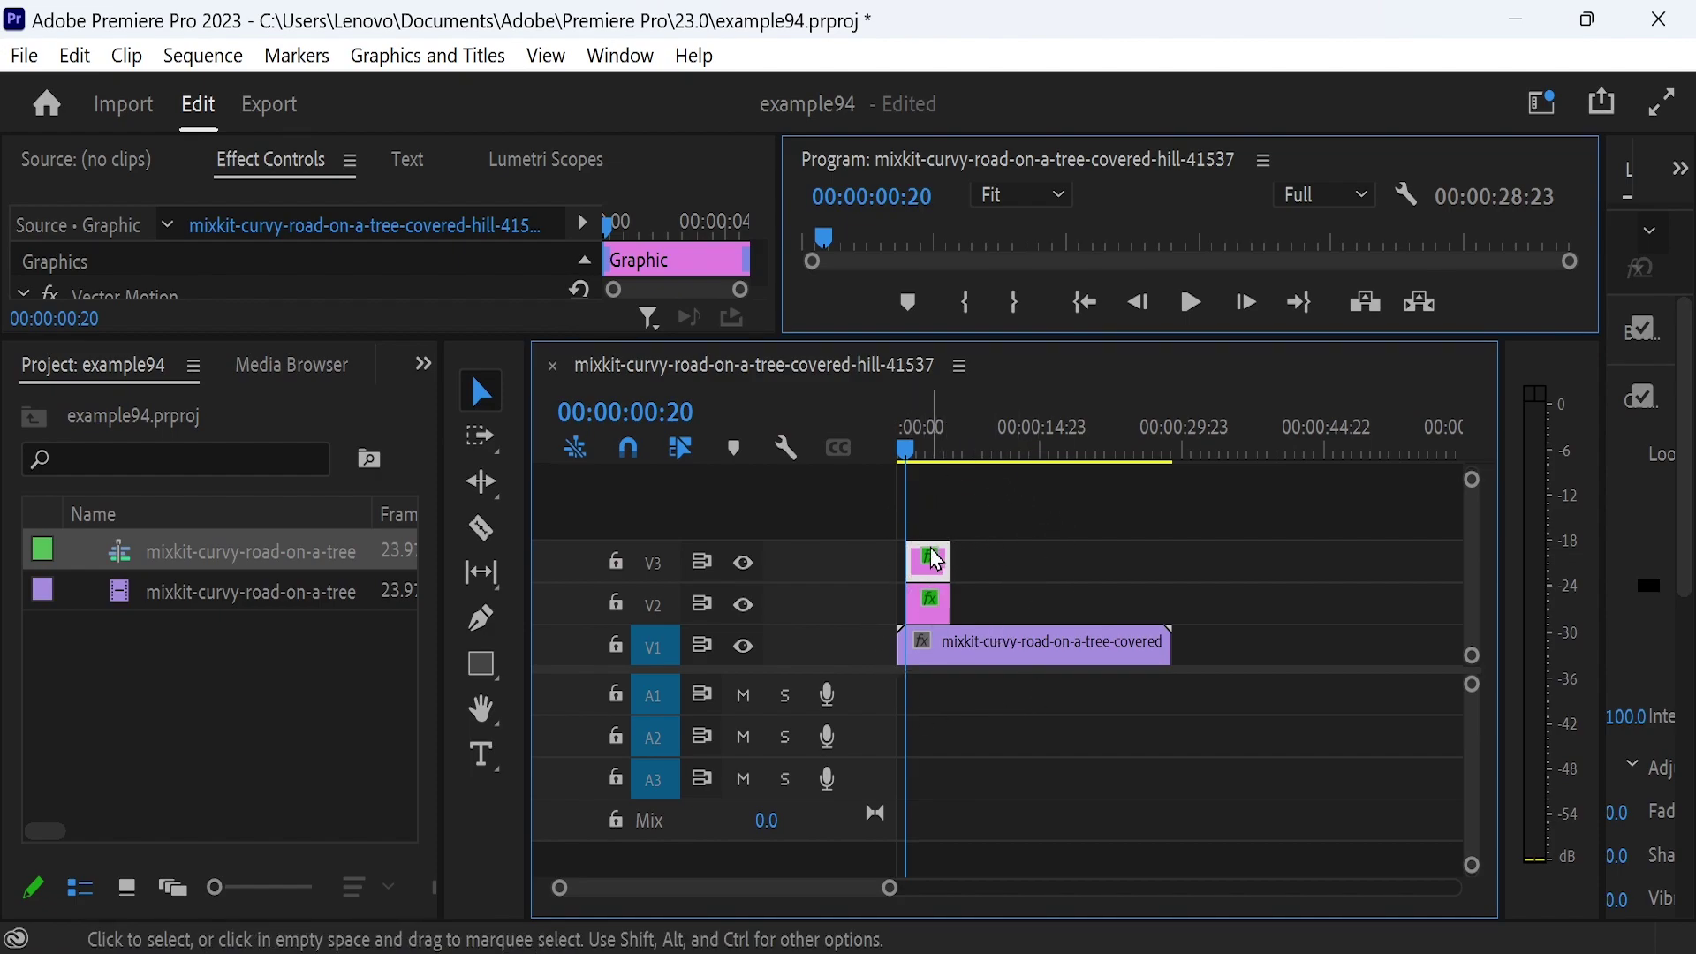
drag(936, 559, 928, 477)
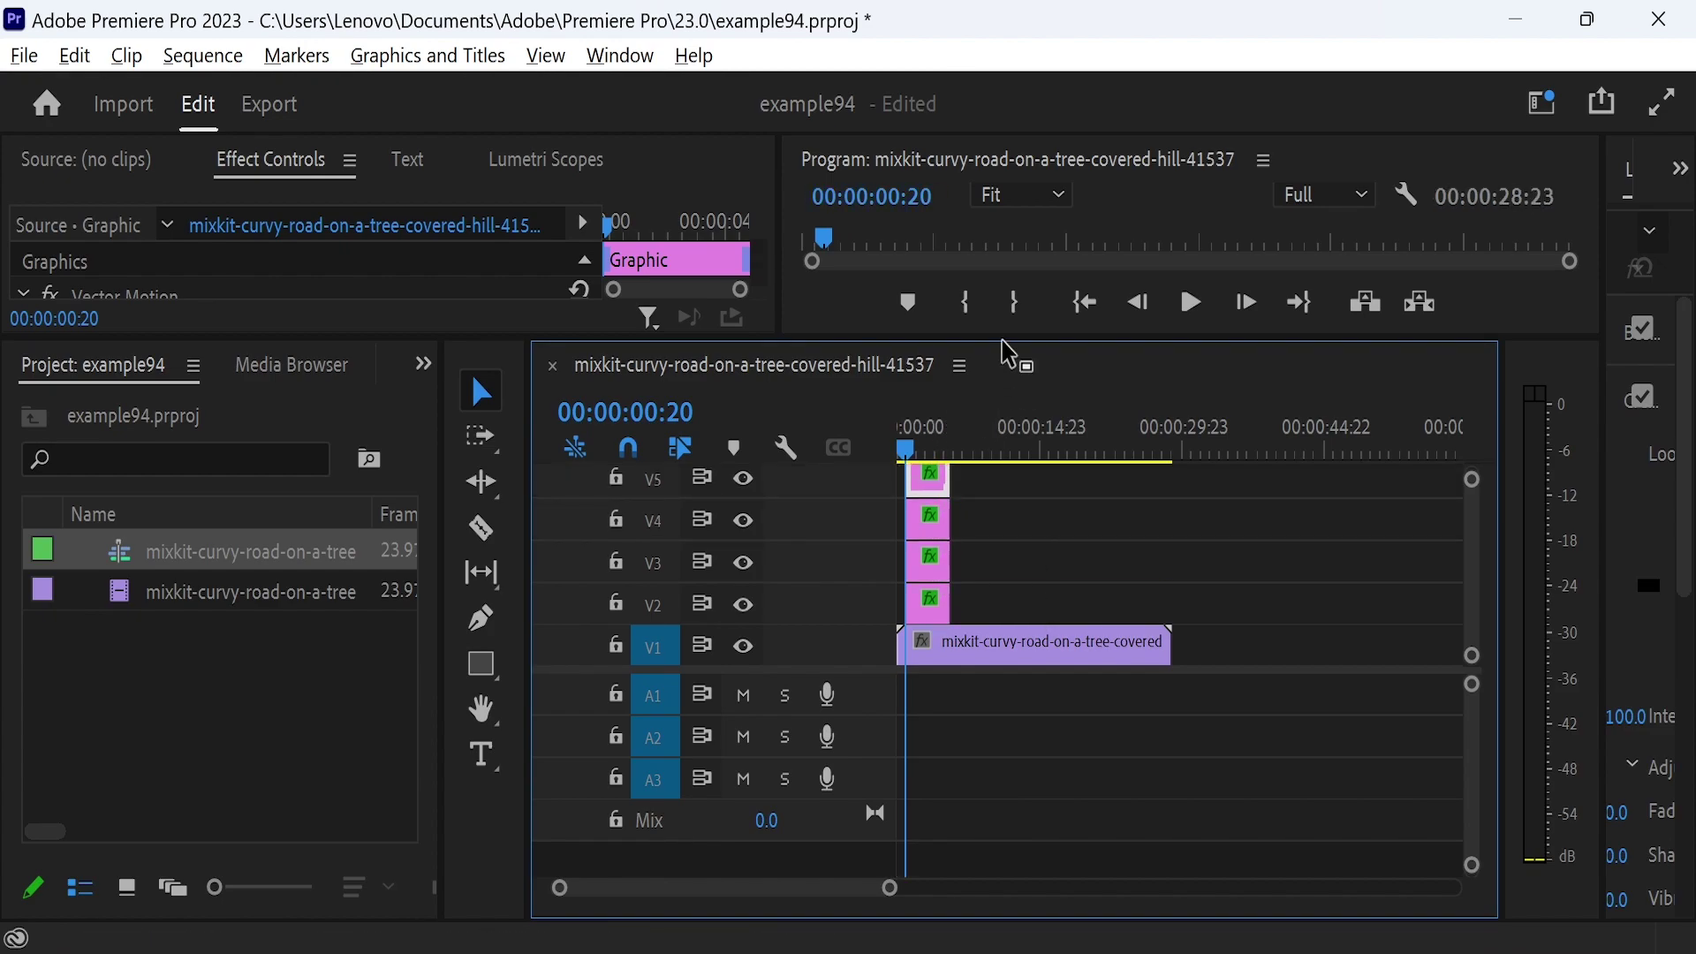
drag(1008, 344, 1004, 241)
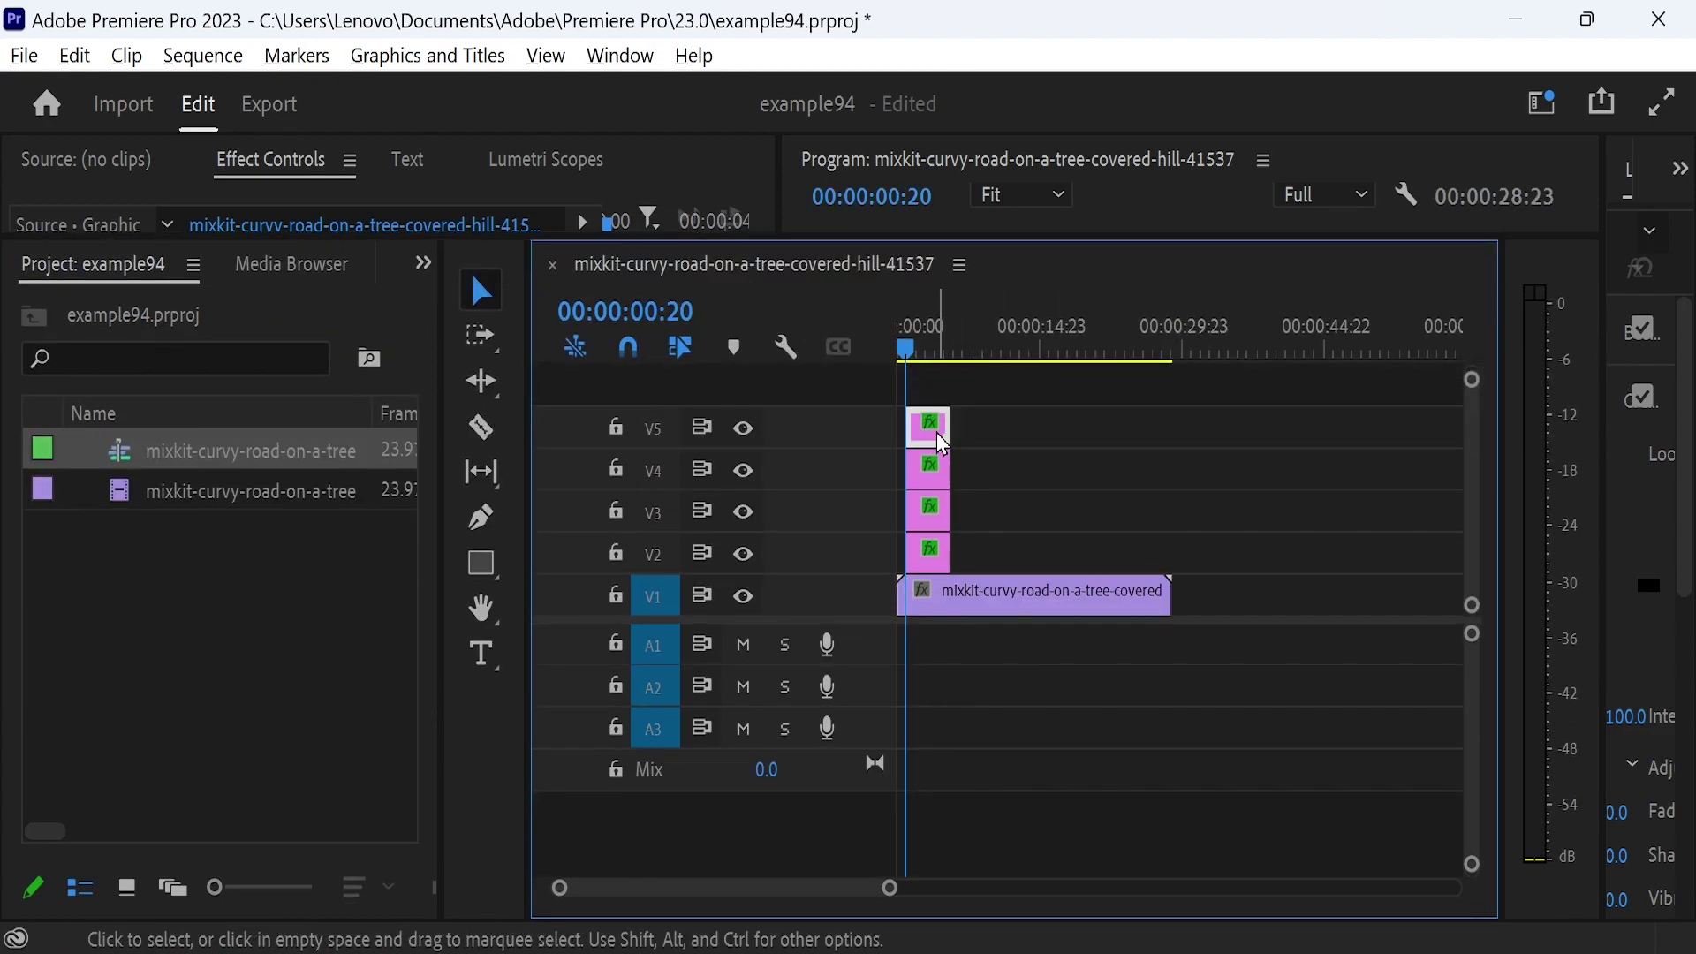
drag(941, 443, 929, 386)
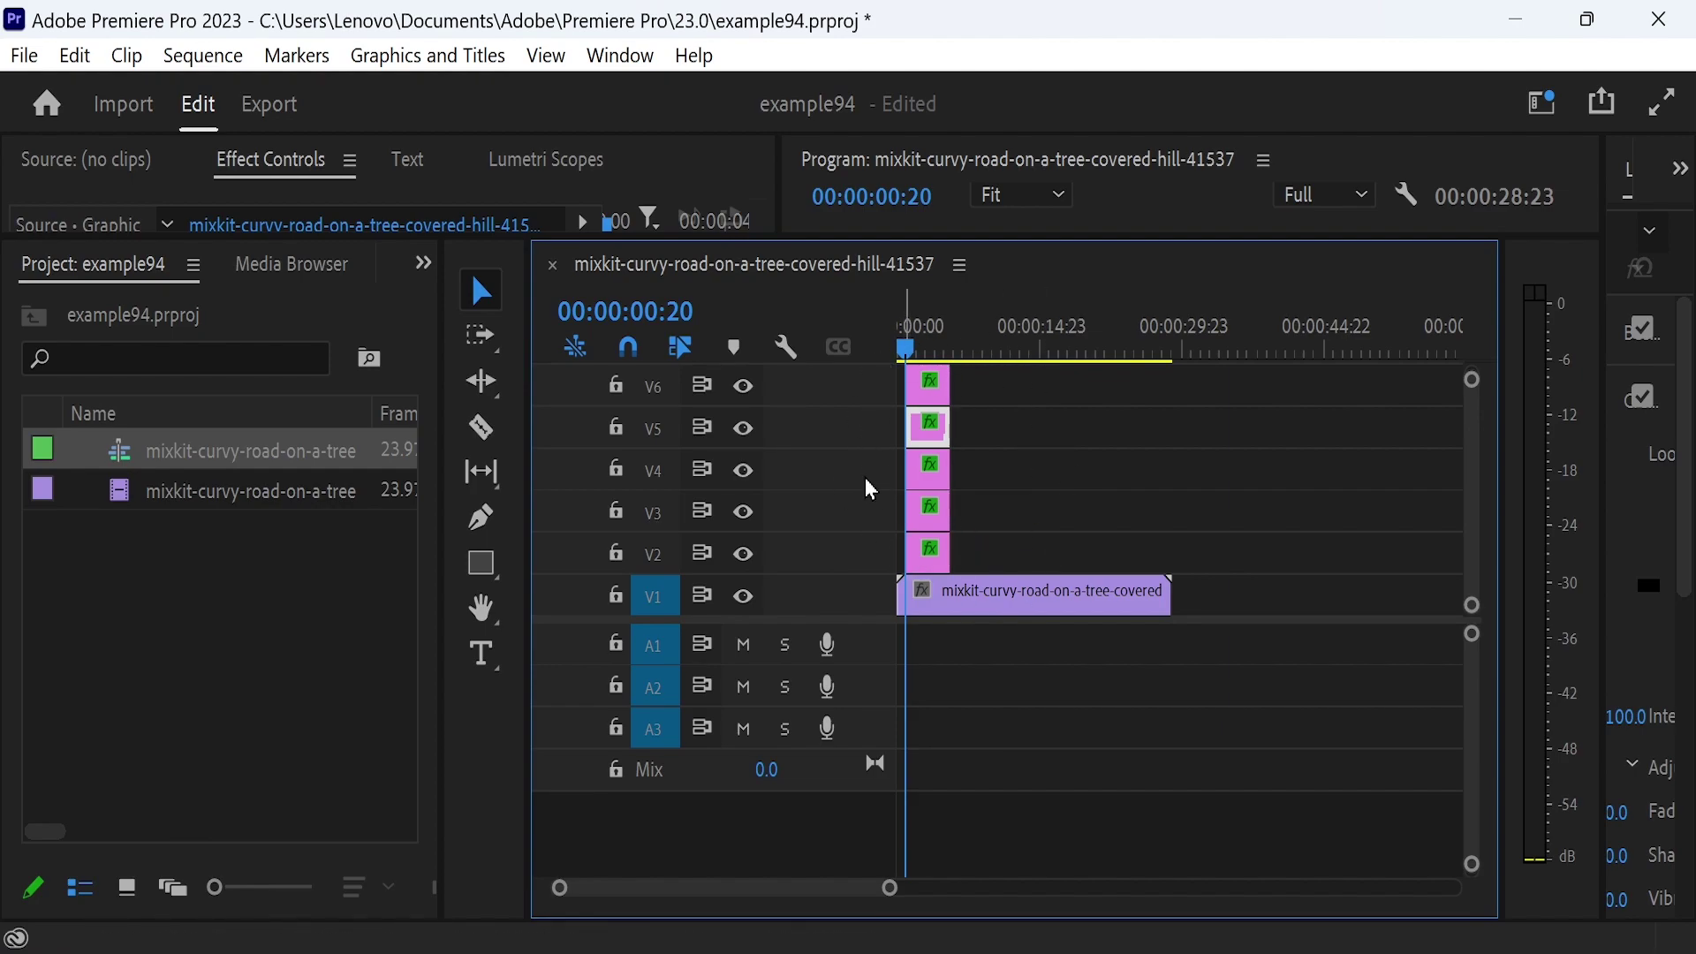
click(423, 262)
- Search Effects for 'crop' and apply Crop to the stacked box graphics
click(482, 390)
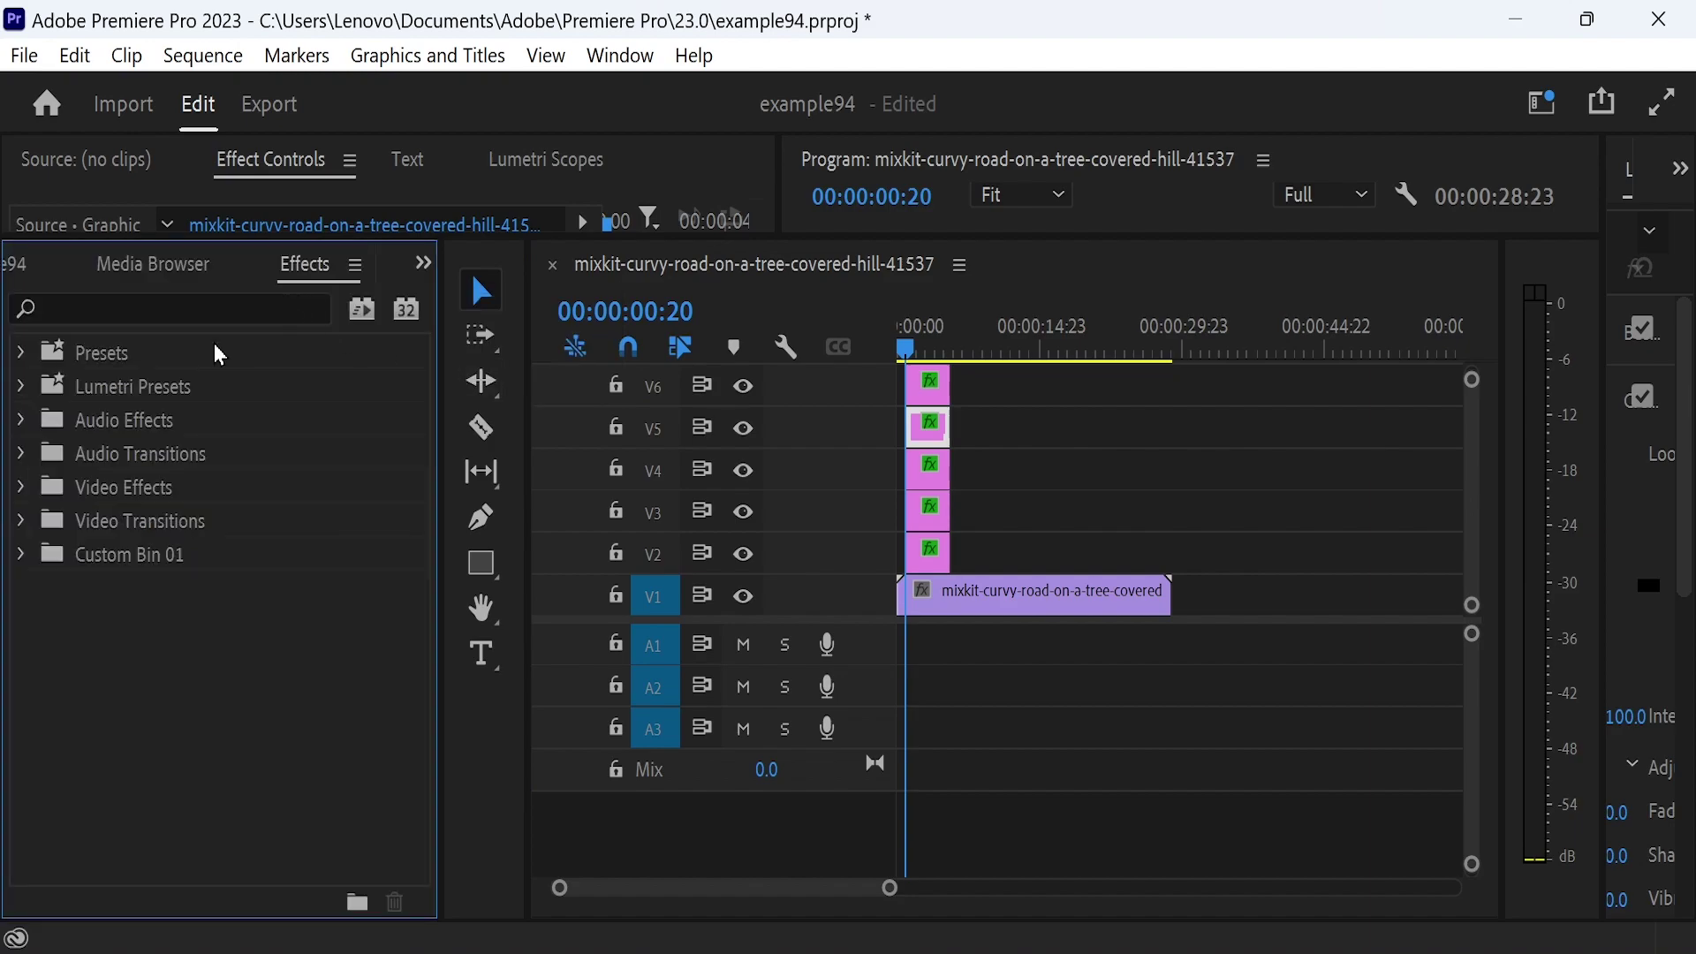
click(187, 296)
text(crop)
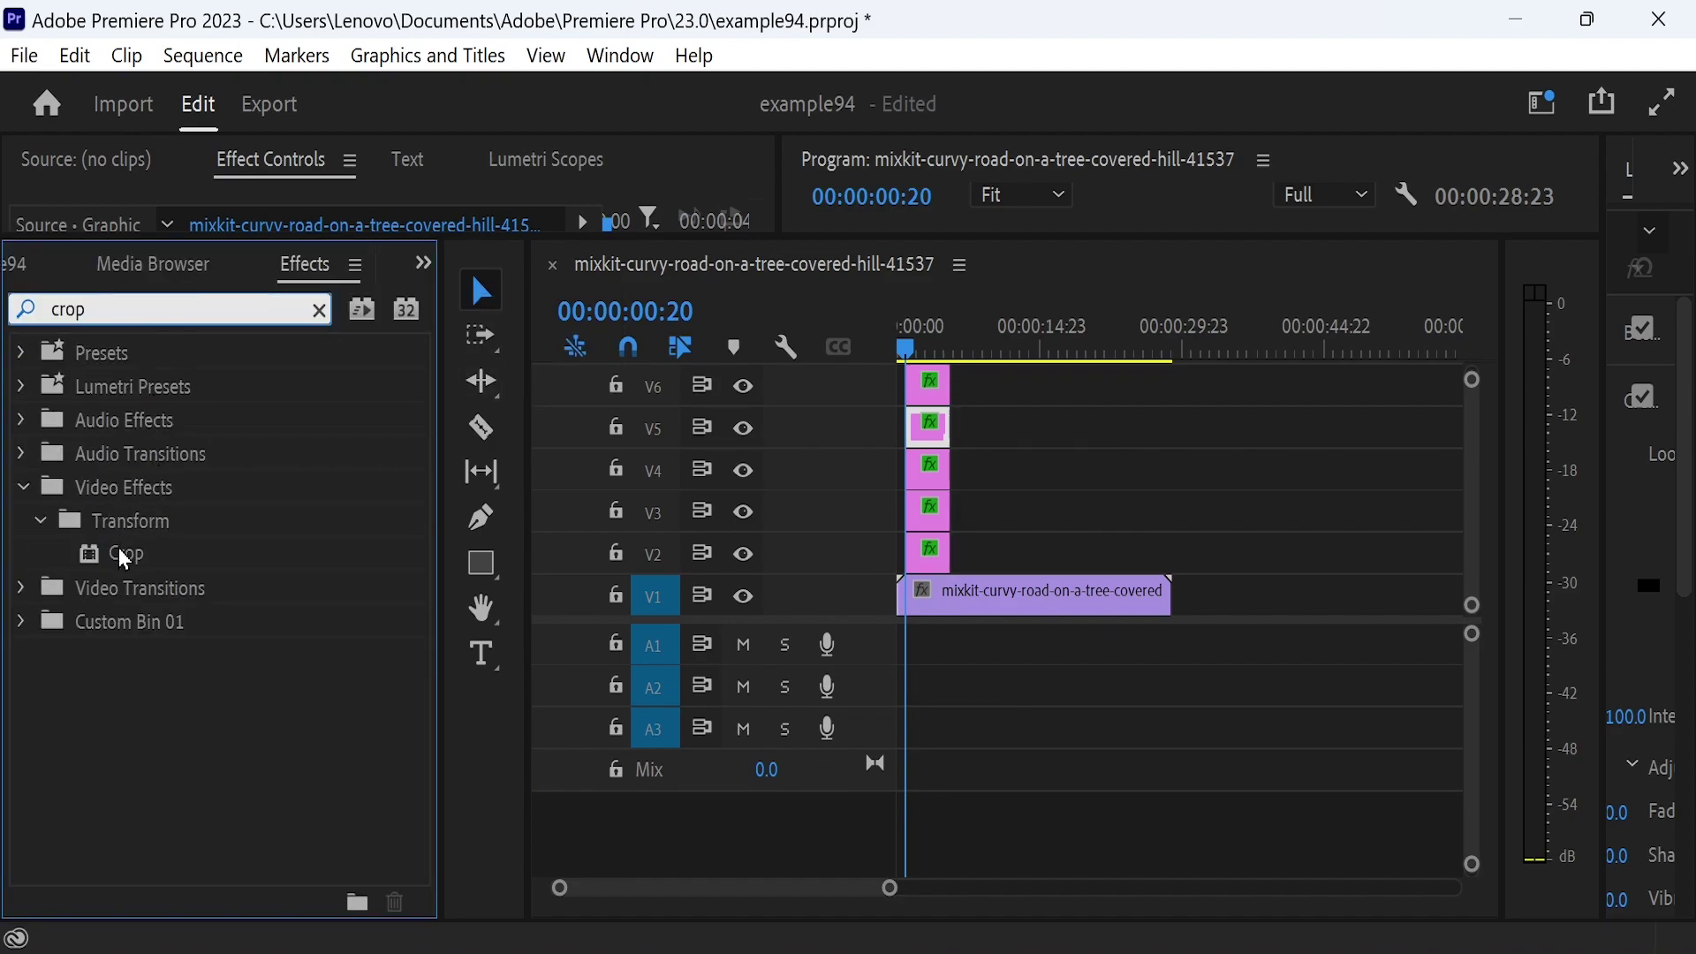
drag(123, 556, 933, 512)
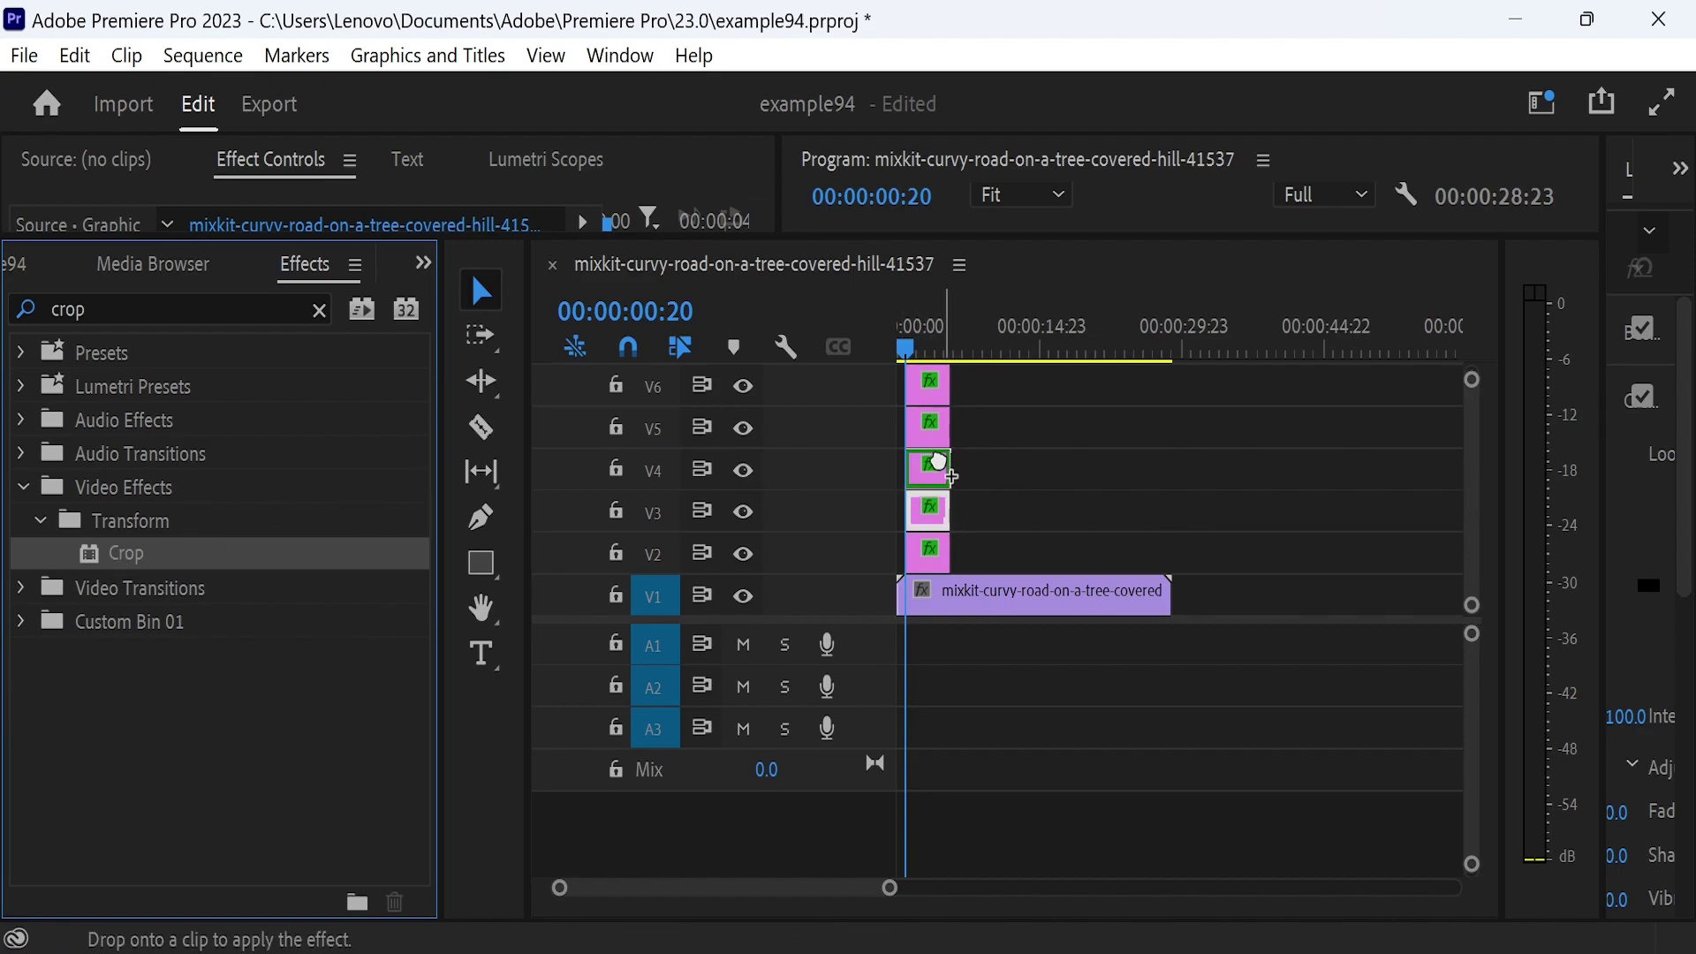
drag(363, 513, 929, 468)
mouse_move(124, 549)
mouse_down()
mouse_move(802, 470)
mouse_move(927, 427)
mouse_move(907, 395)
mouse_move(928, 386)
mouse_up()
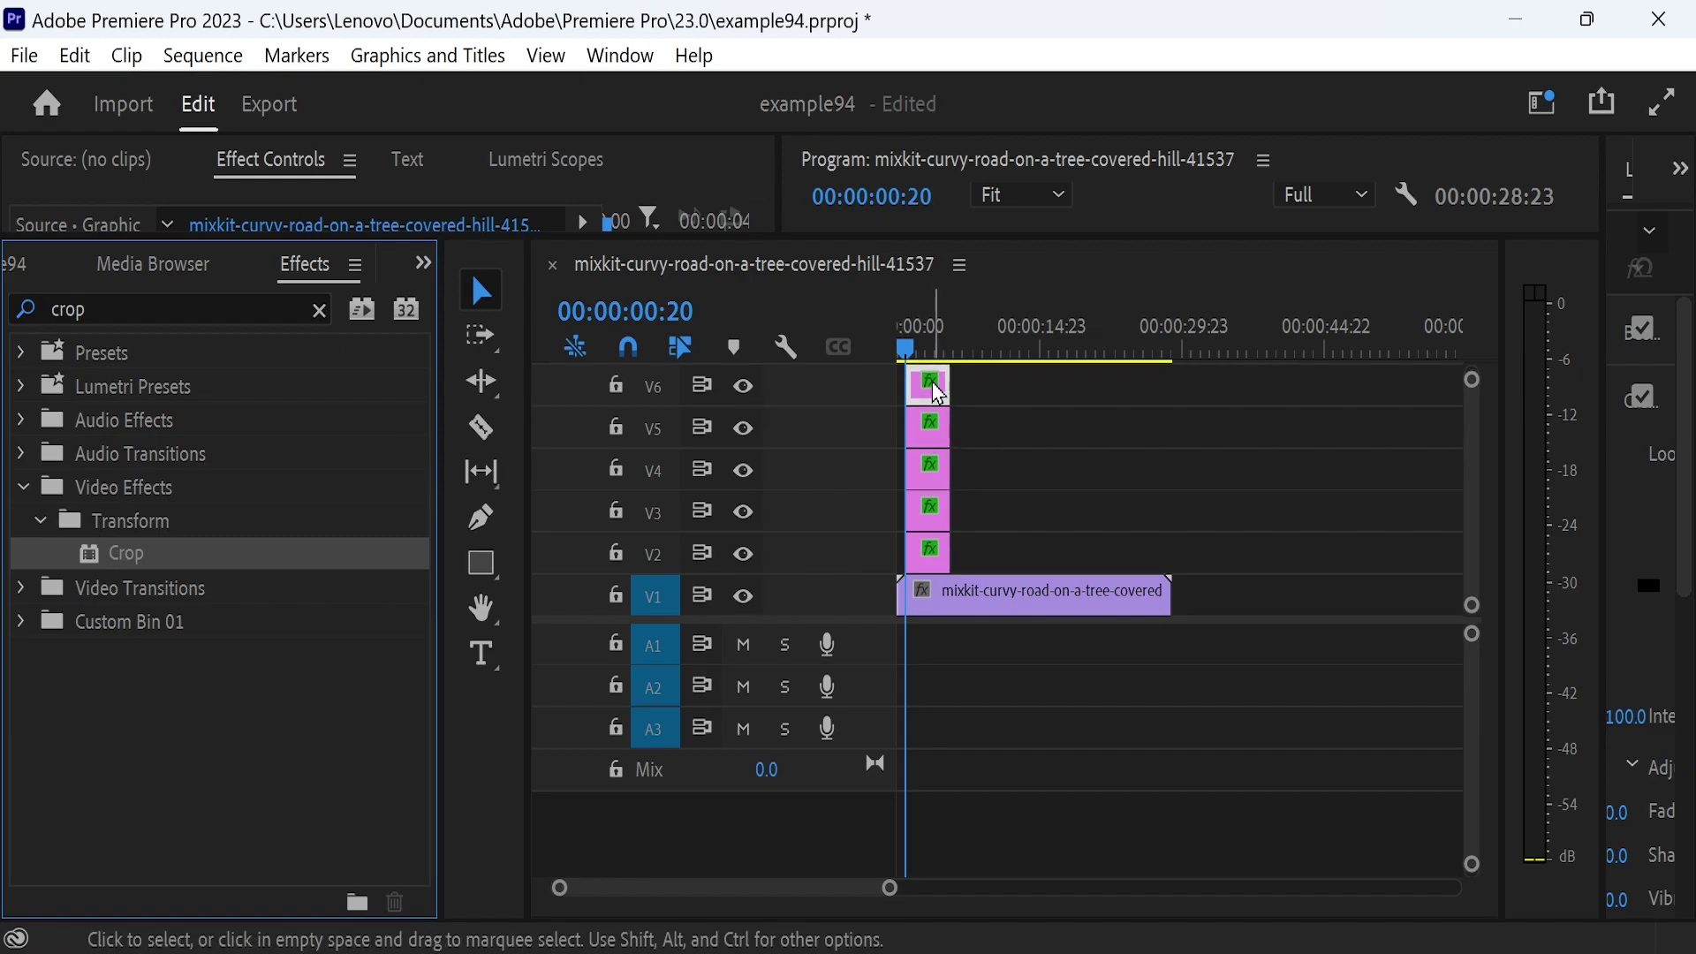
- Select the V3 box graphic and hide tracks V4 through V6 from output
click(931, 520)
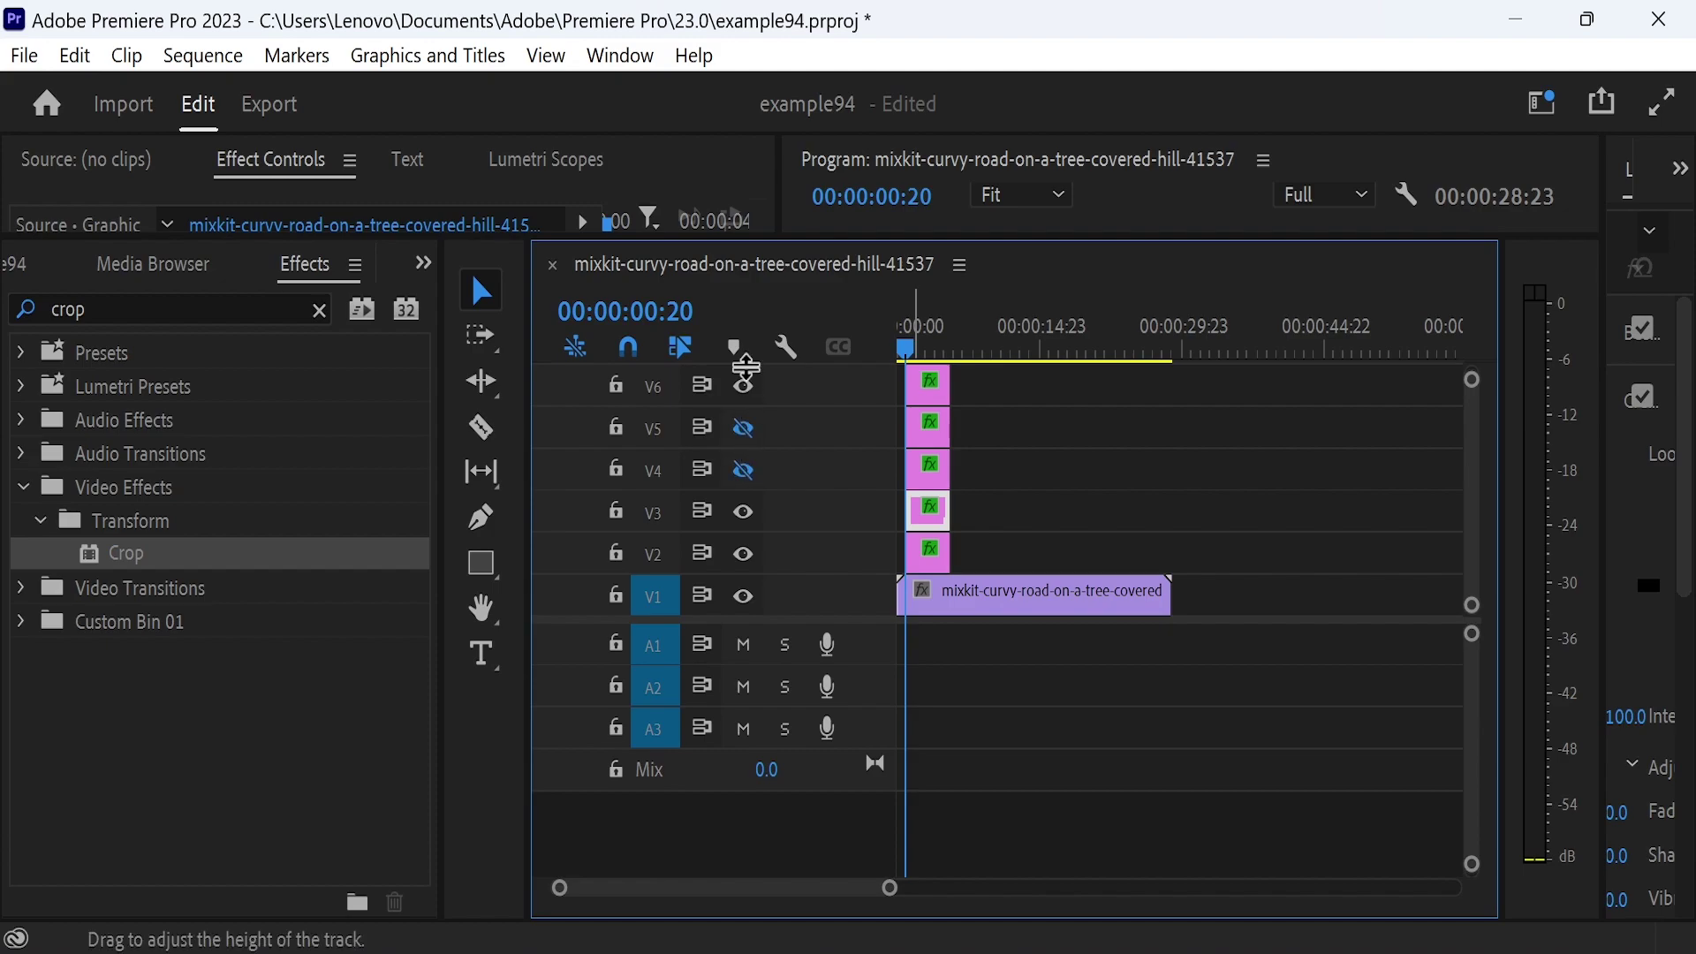
click(743, 386)
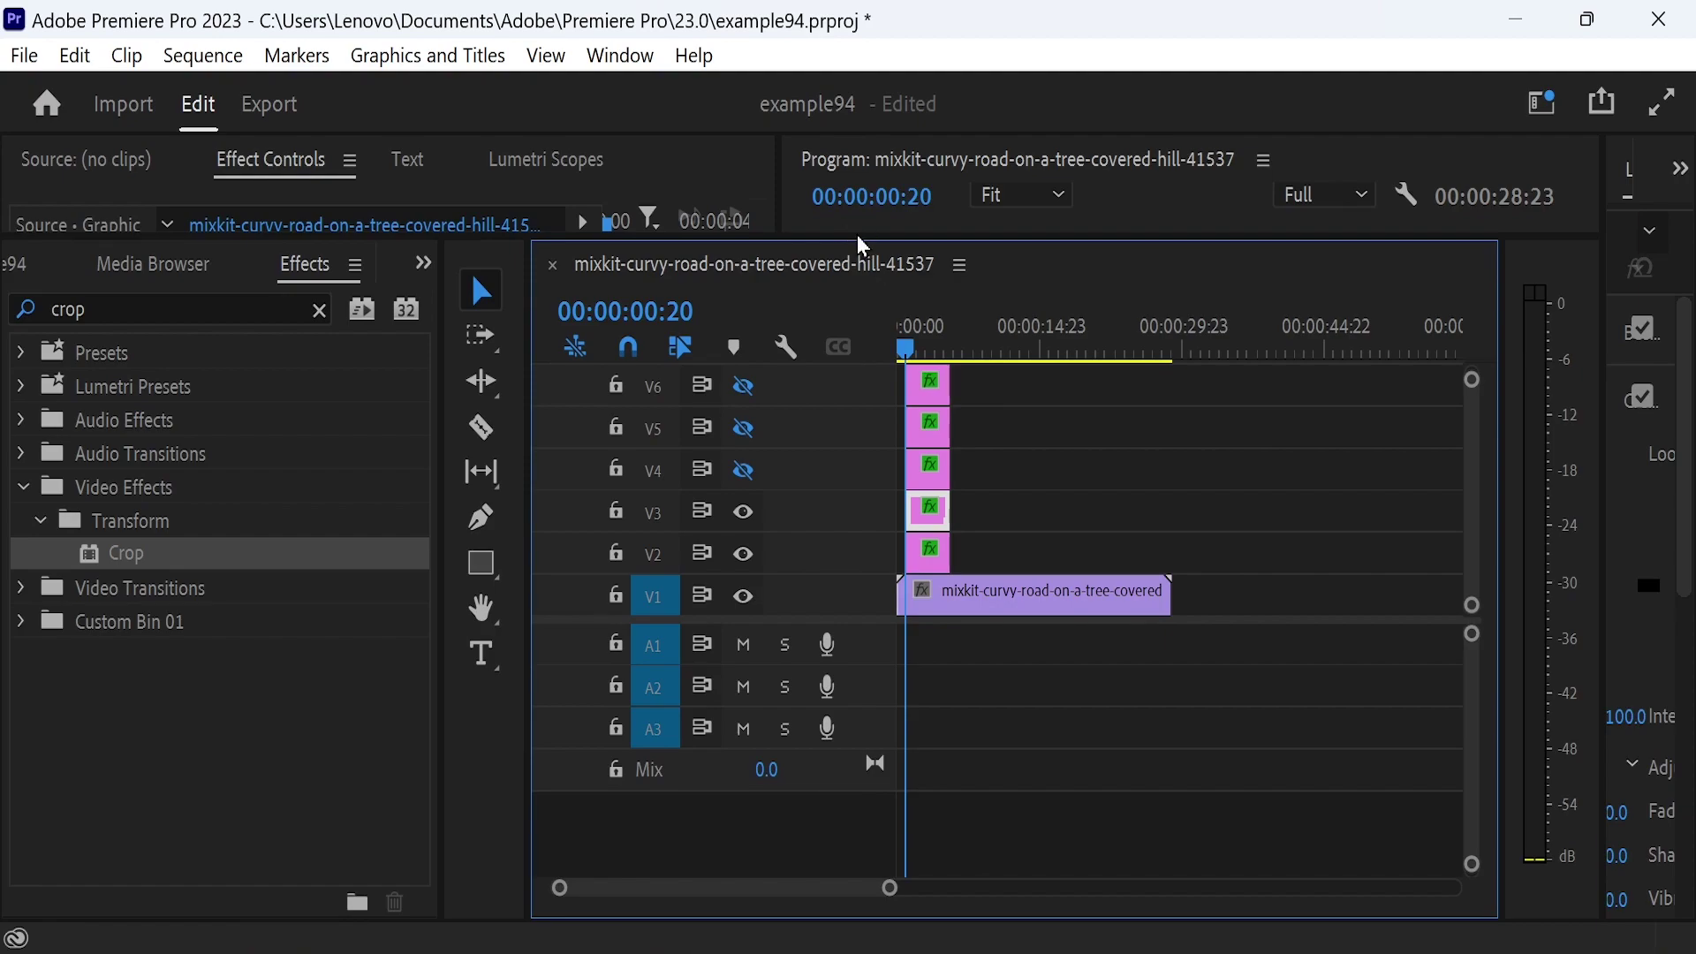
drag(855, 236, 863, 670)
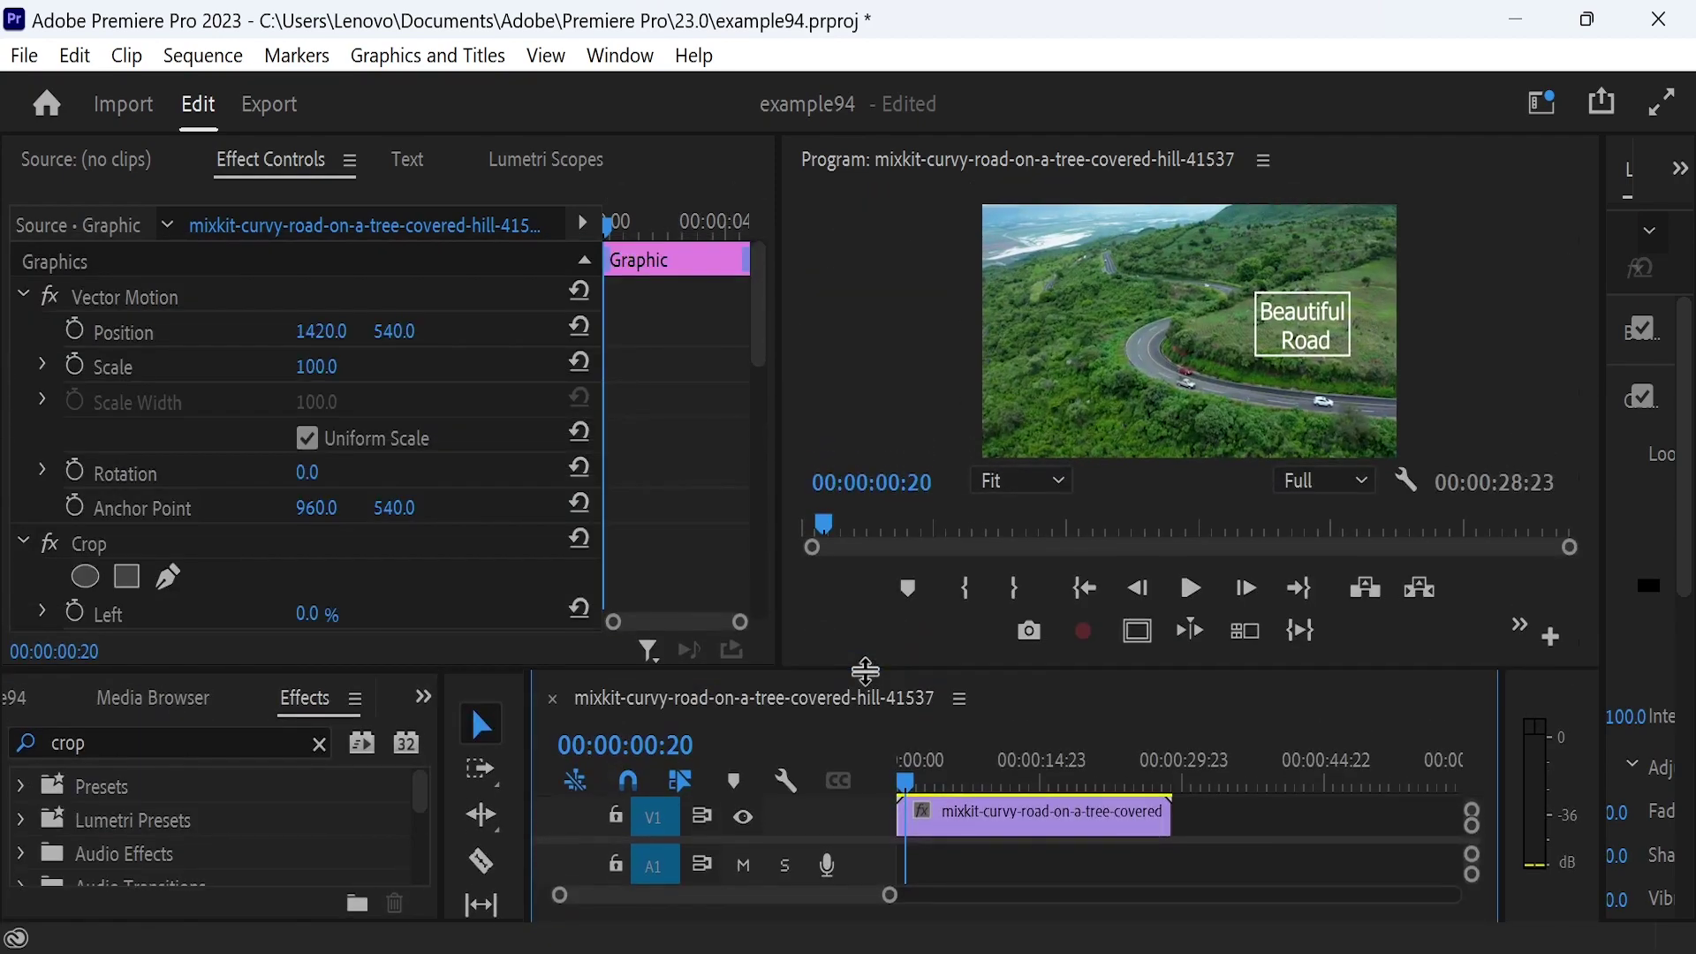
- Set the box's Crop Bottom to 64.5% and Right to 36.0%
drag(761, 350, 761, 429)
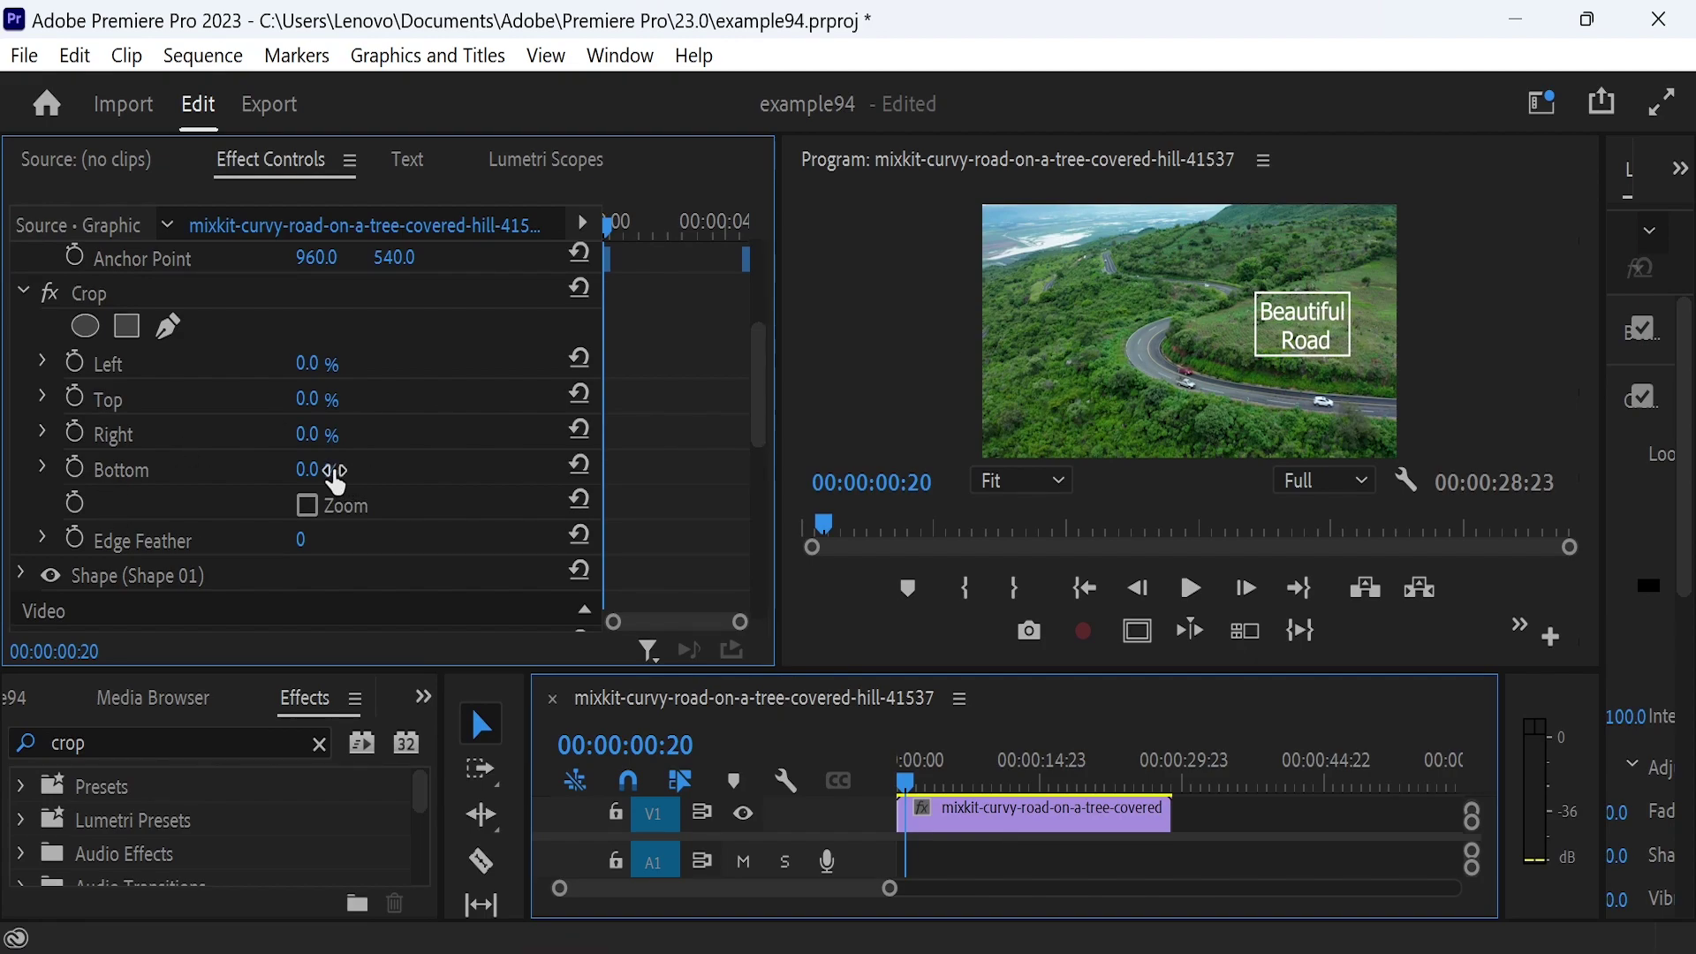
drag(318, 470, 374, 470)
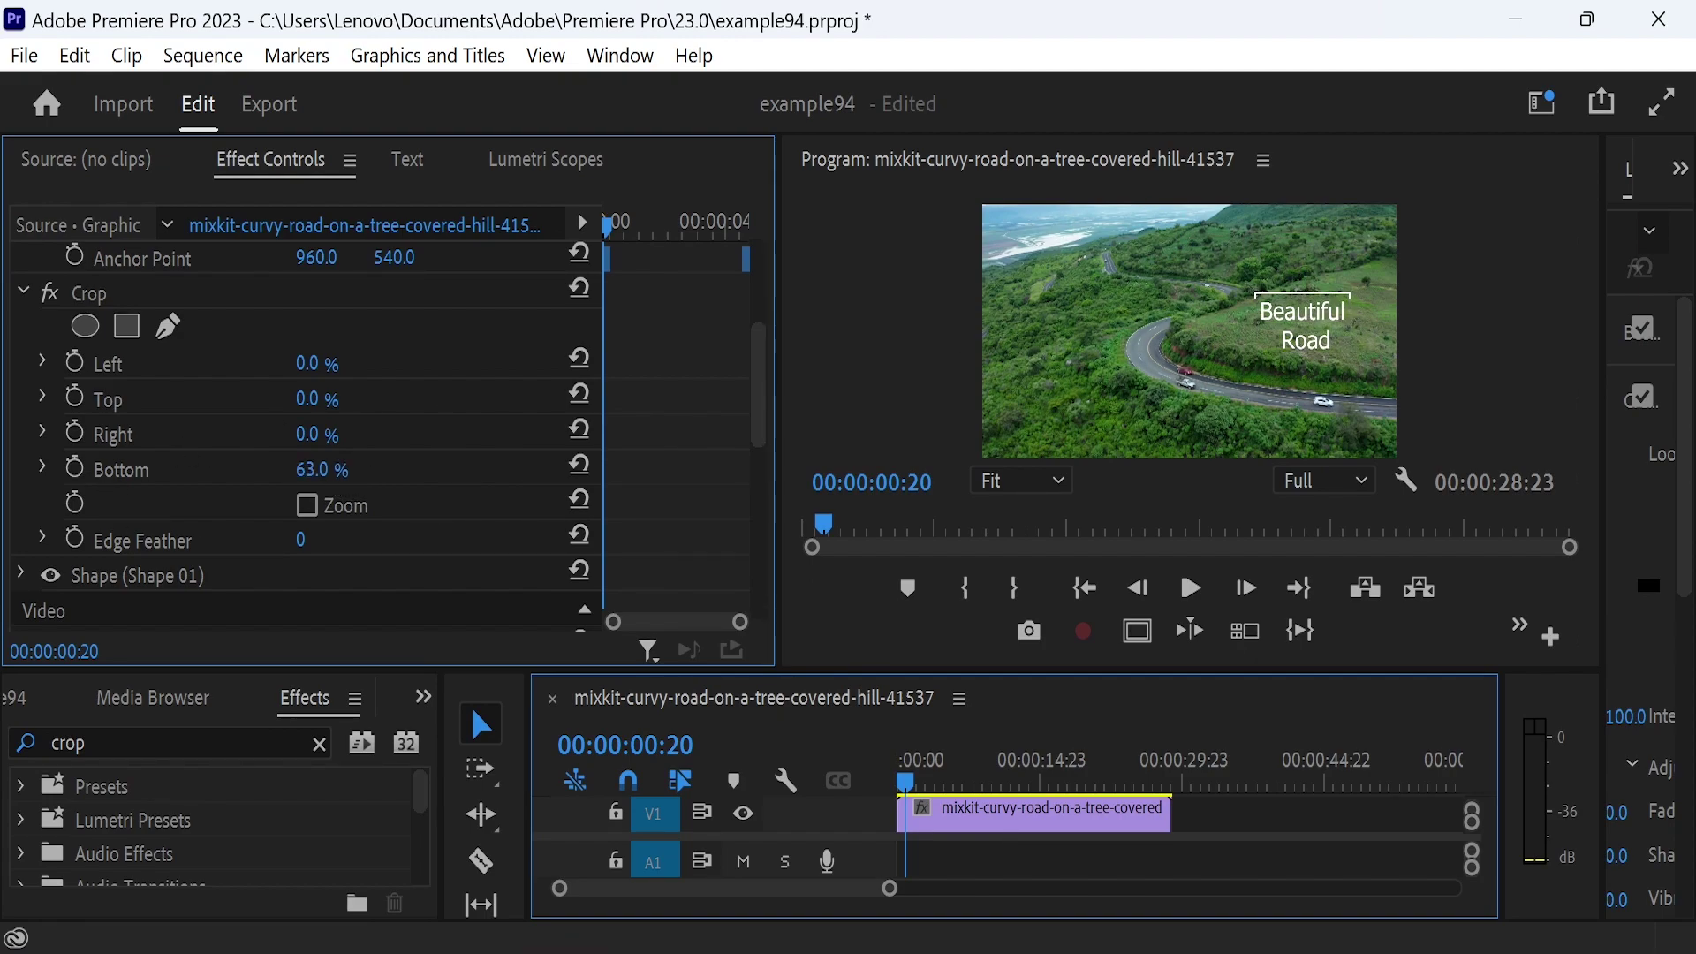
click(309, 469)
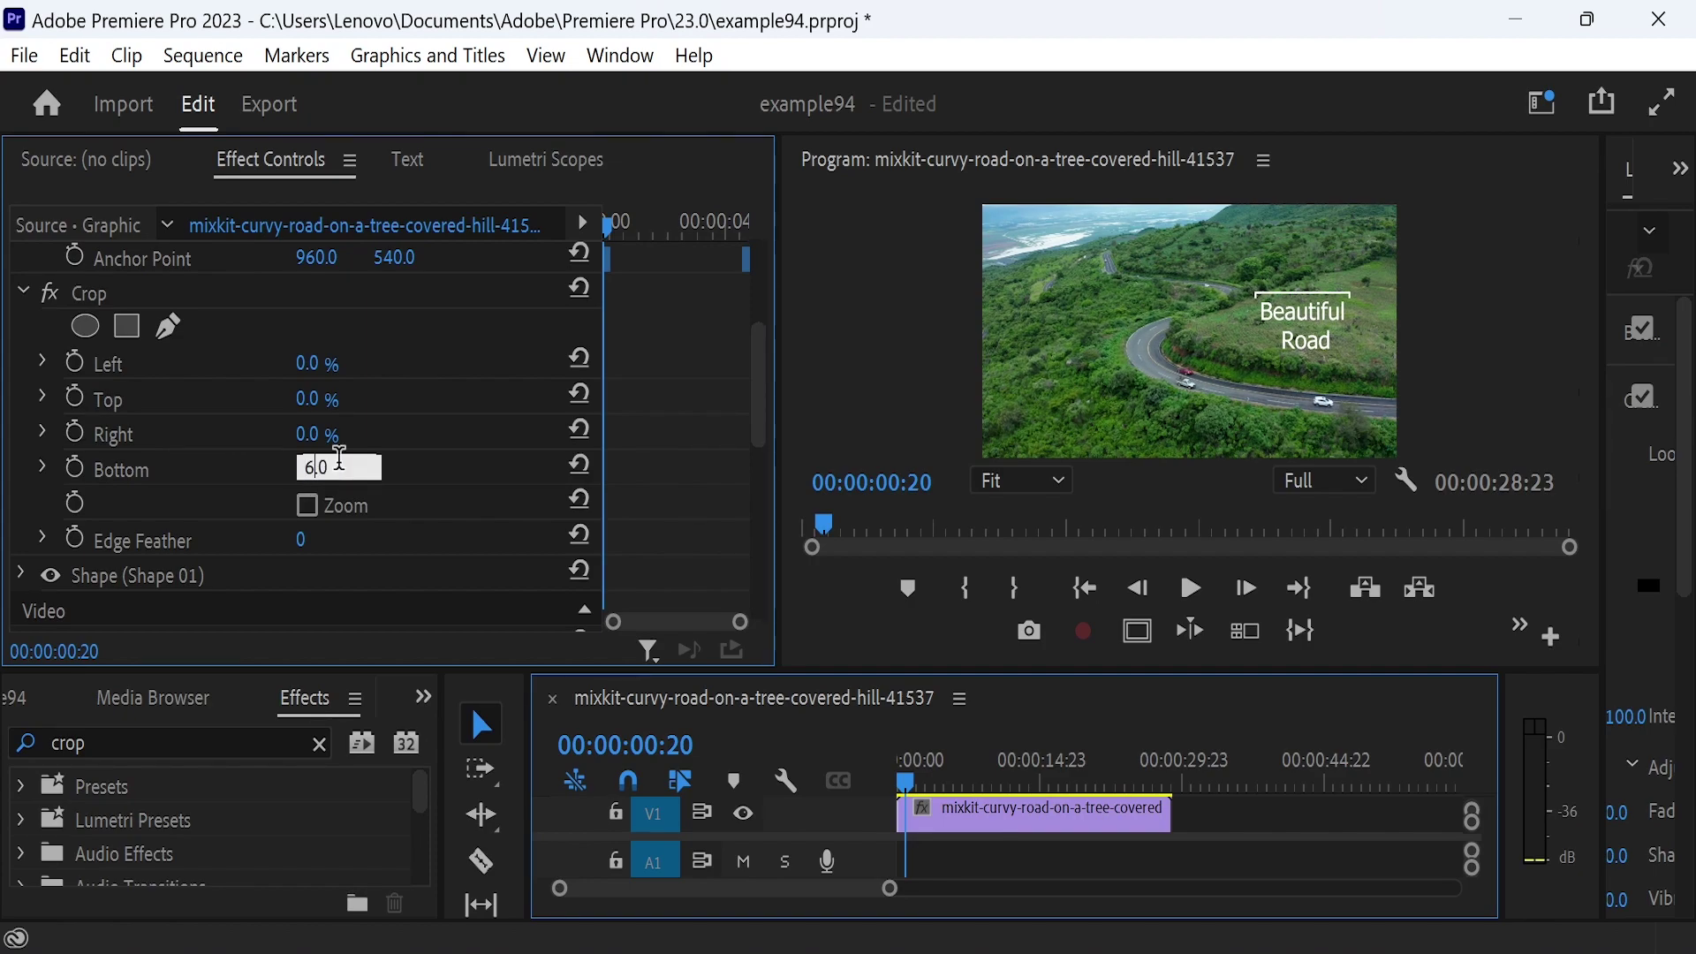
click(25, 448)
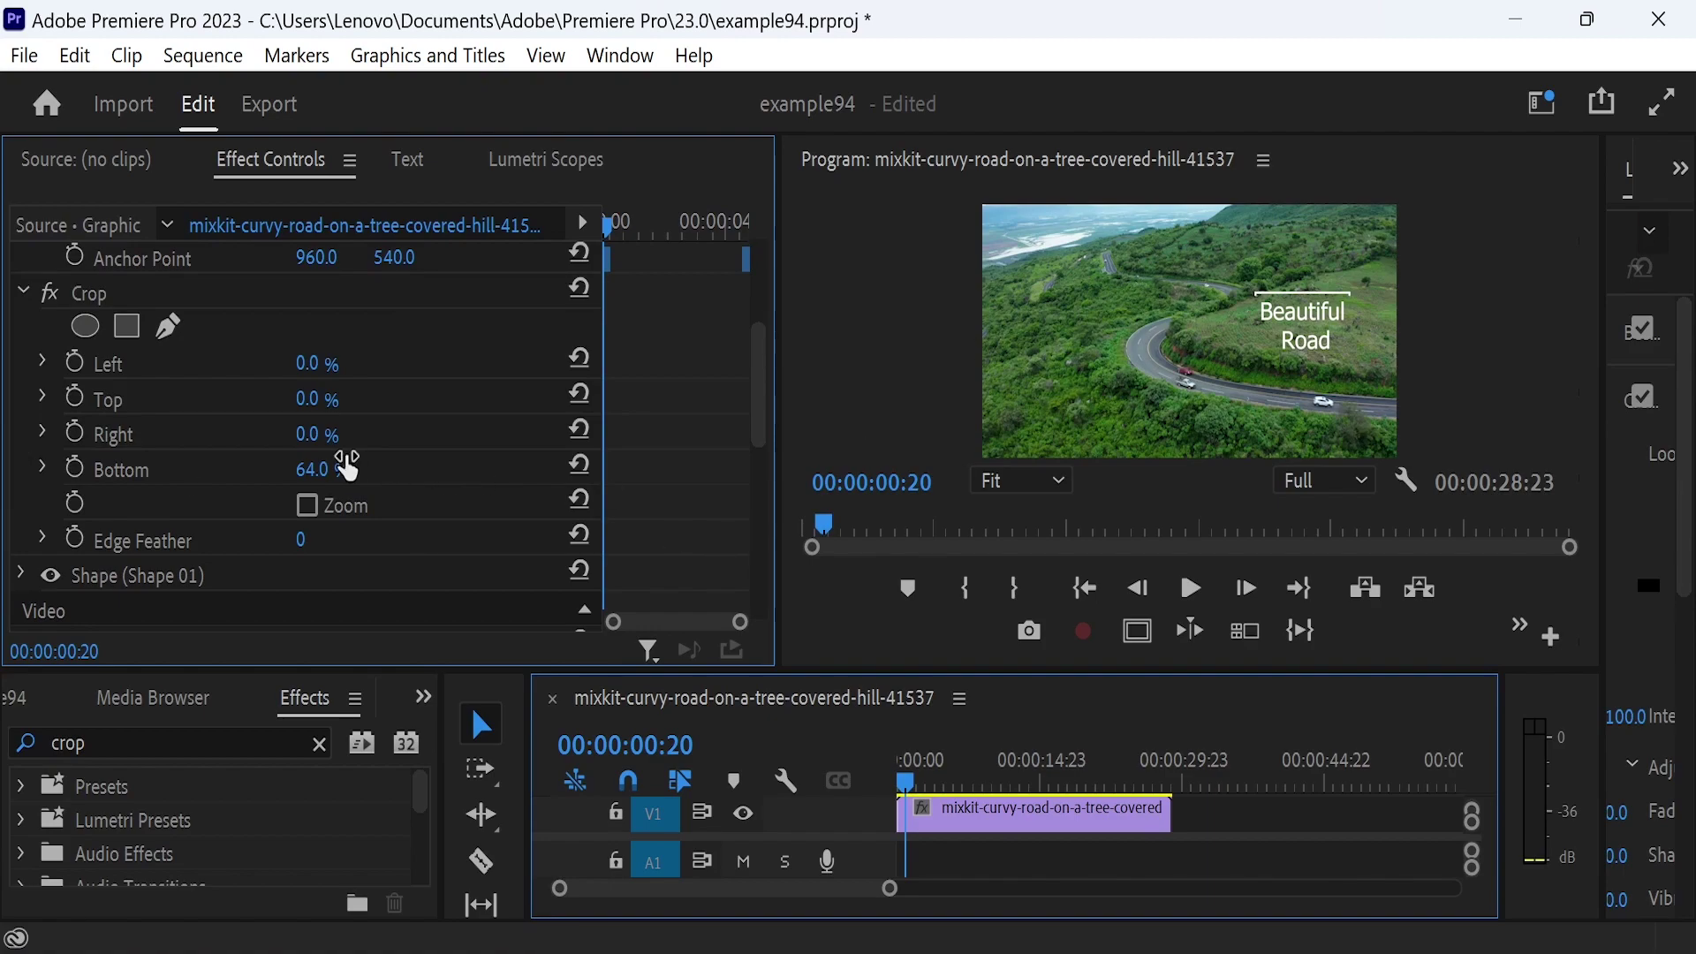
click(339, 463)
text(5.0)
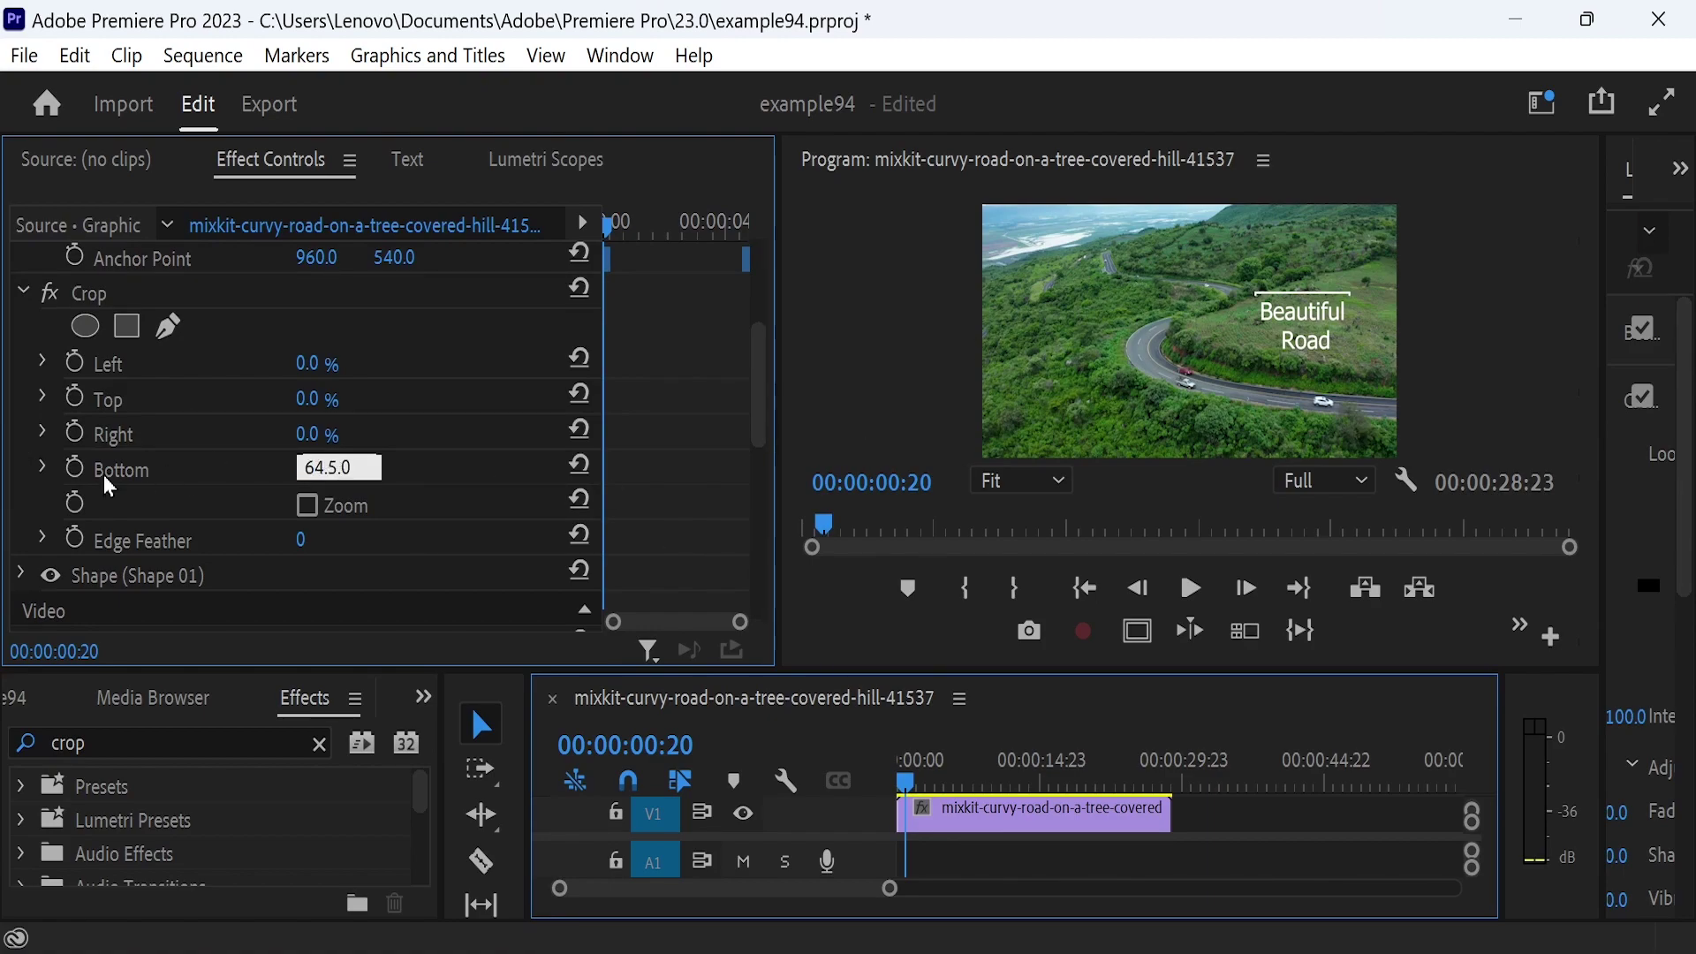
key(Return)
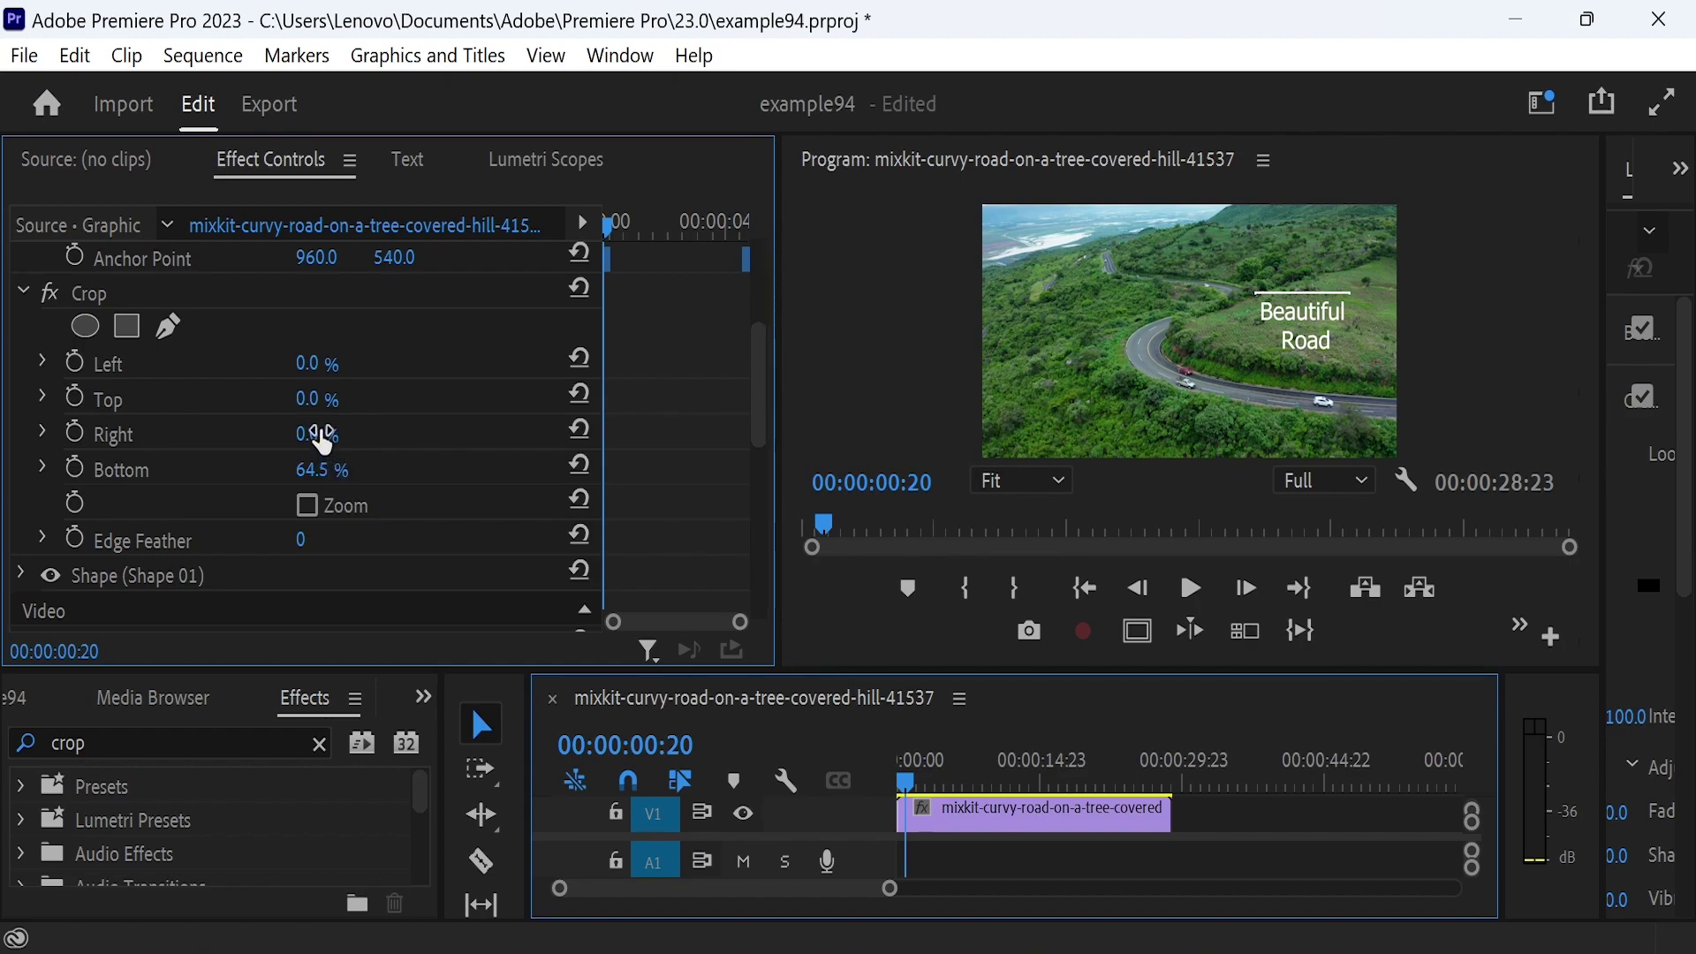
drag(310, 433, 371, 433)
- Keyframe the Right crop so it opens to 0.0% at 00:00:01:11
click(74, 433)
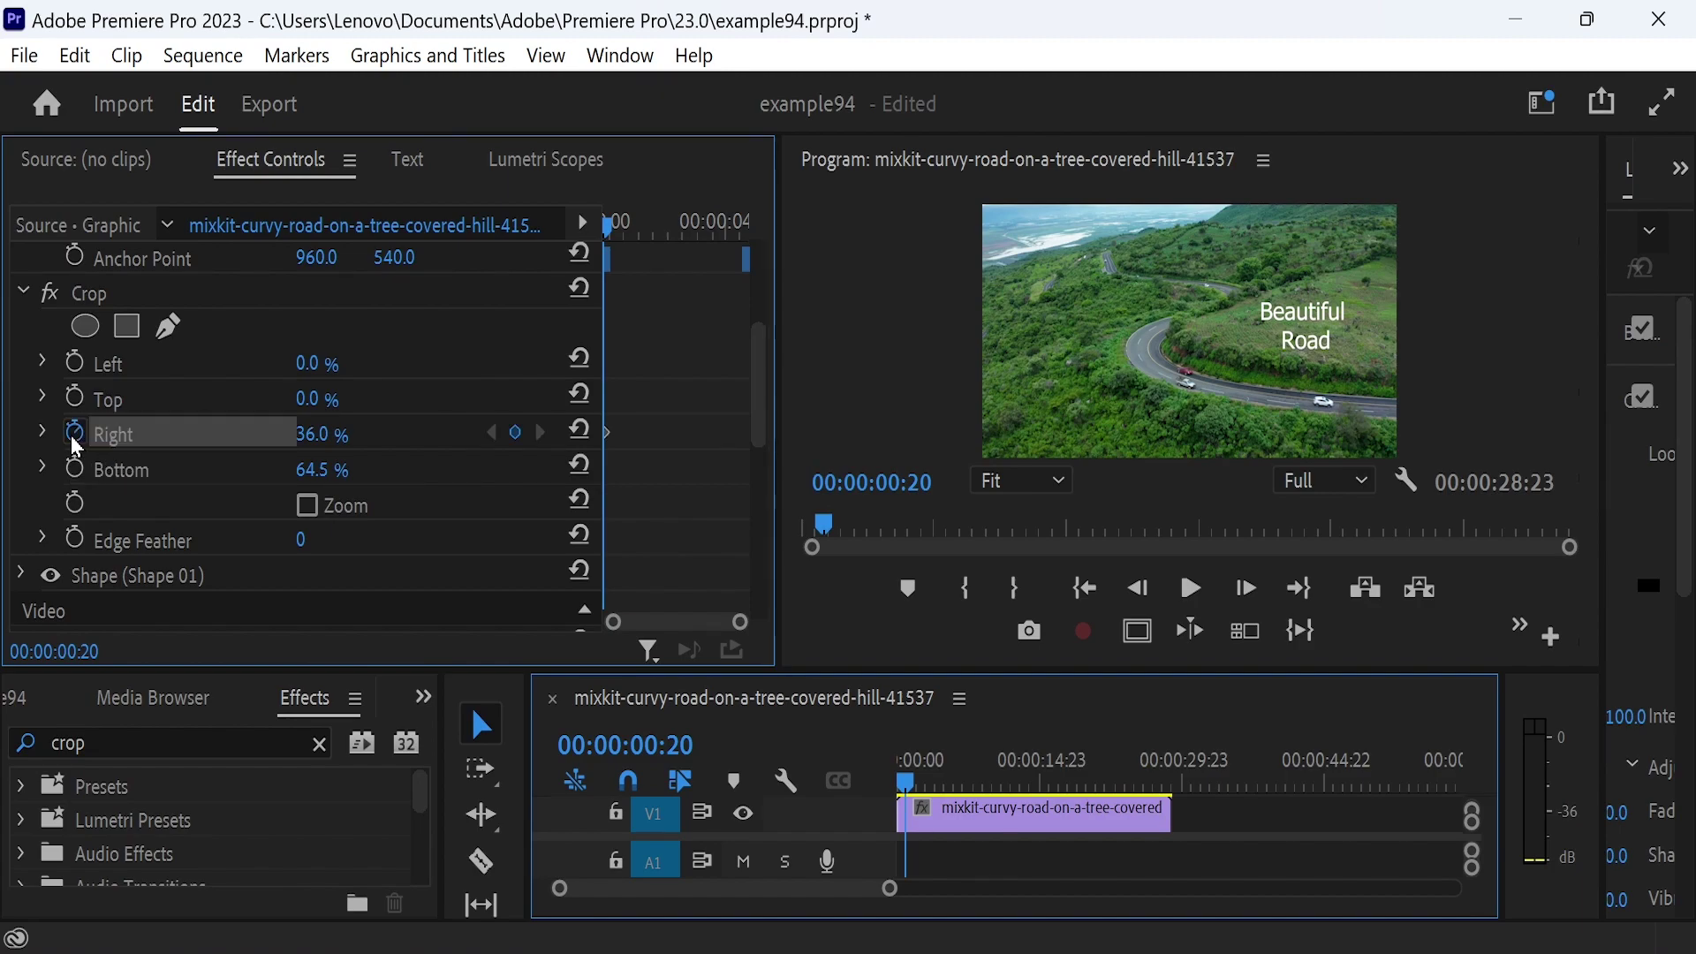
key(shift+Right)
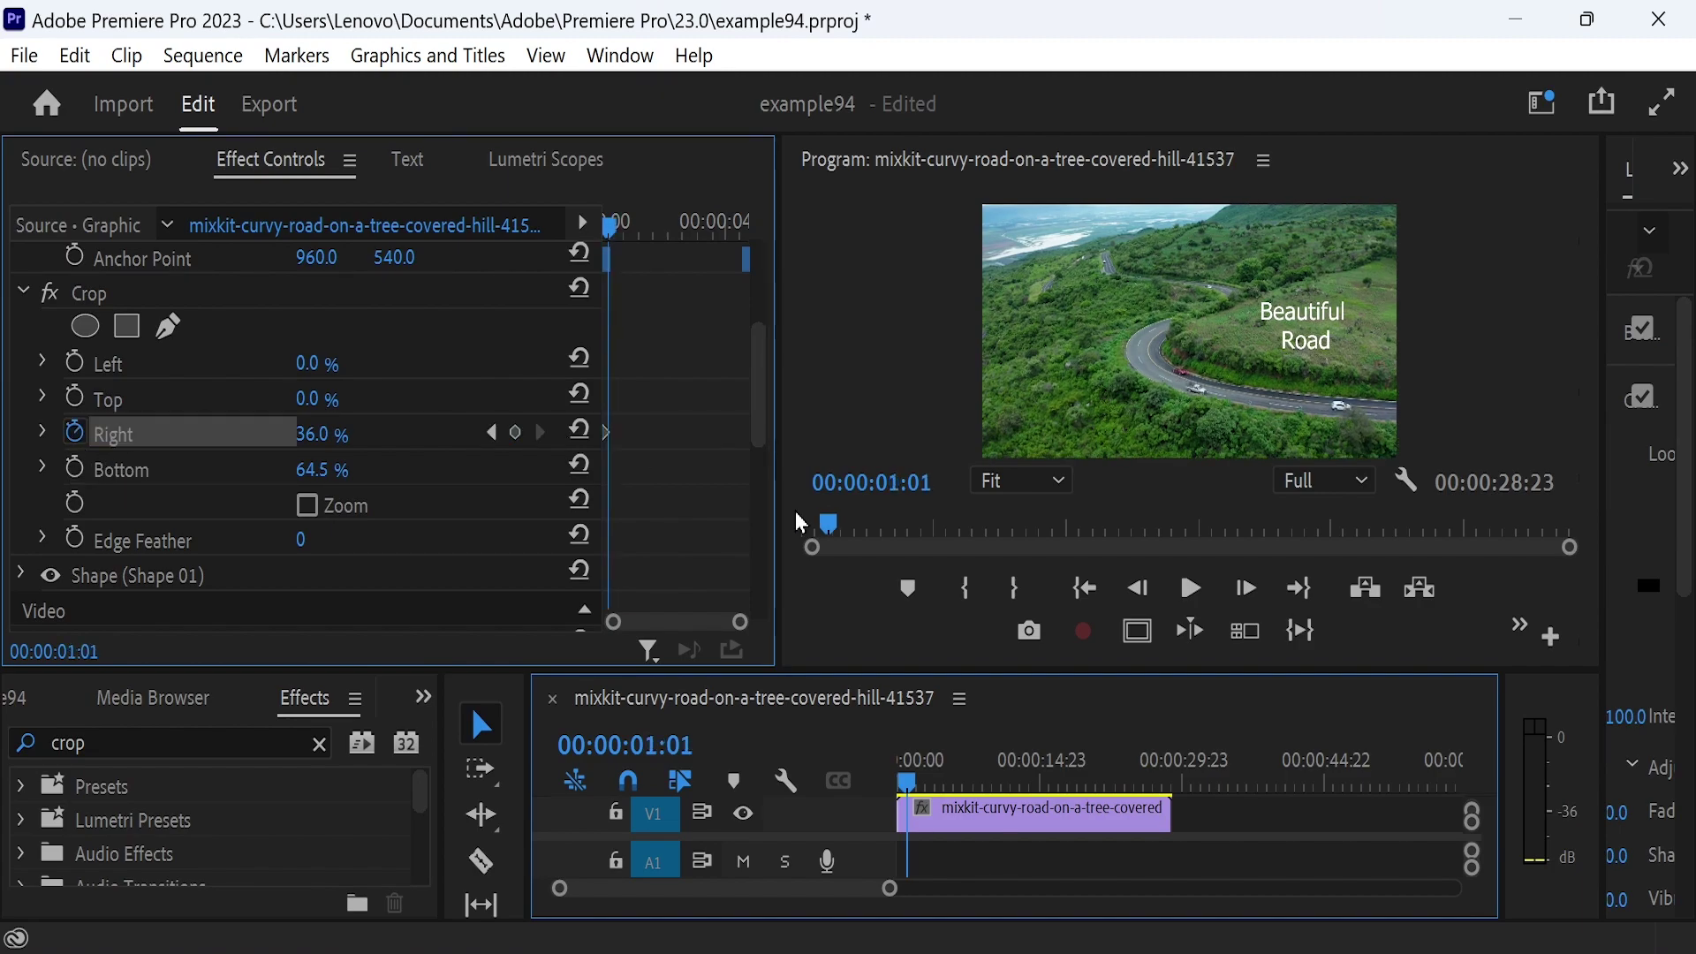
key(shift+Right)
key(shift+Right)
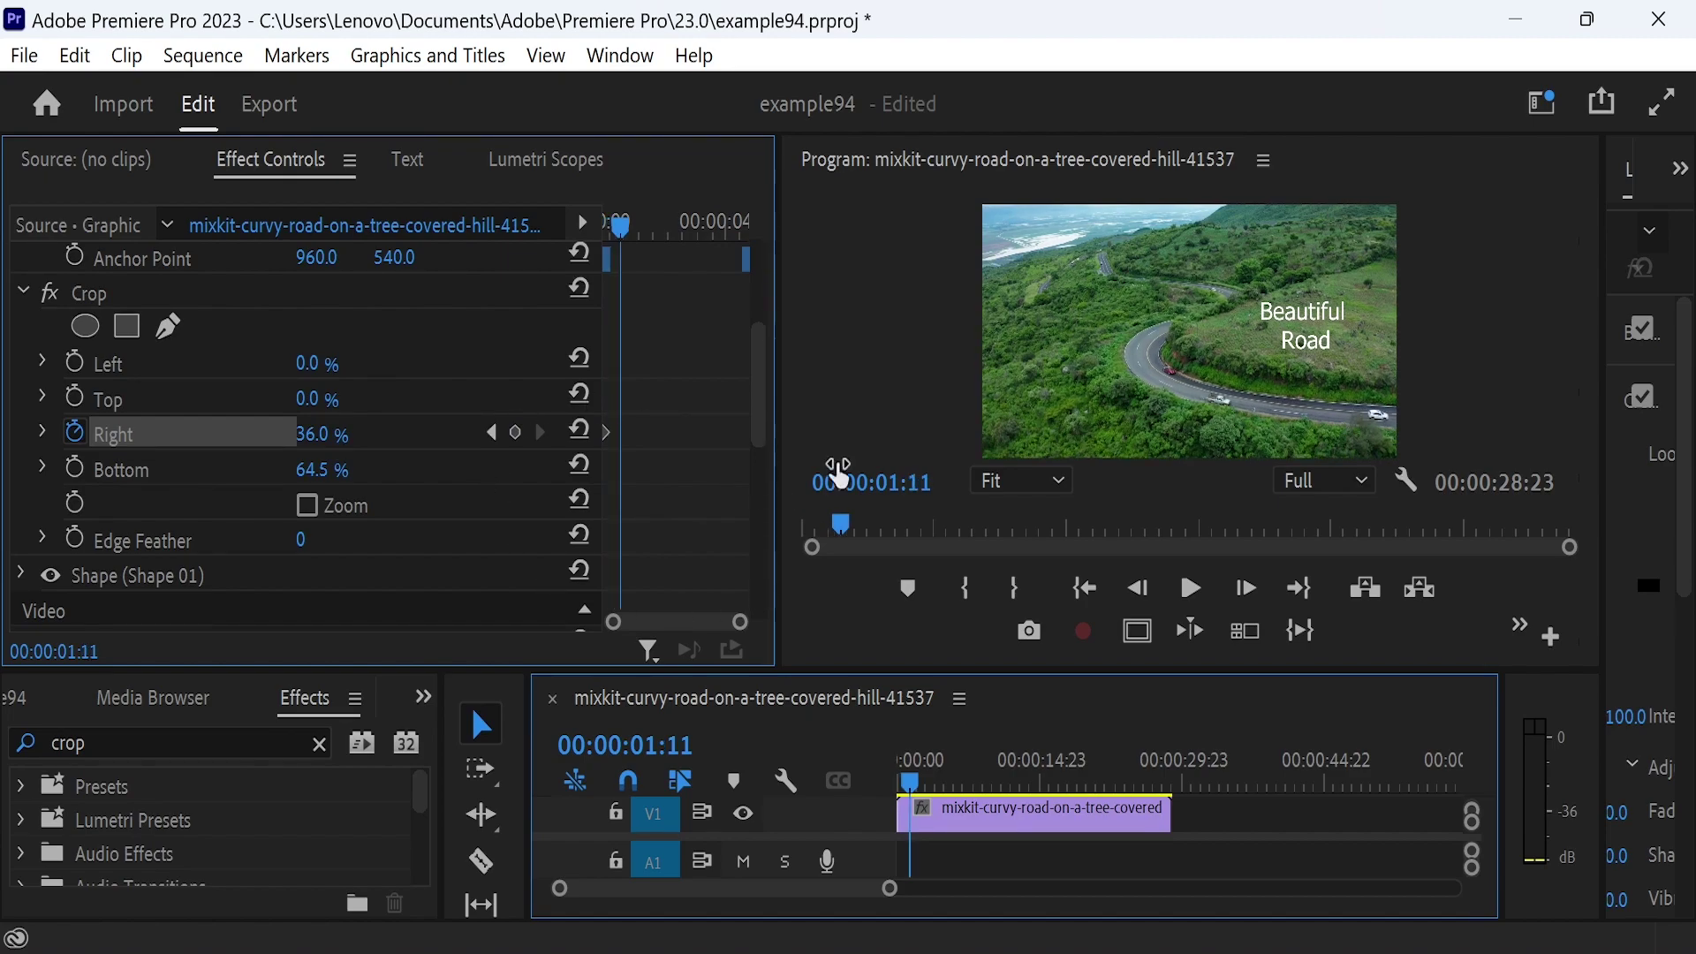
click(339, 423)
click(339, 422)
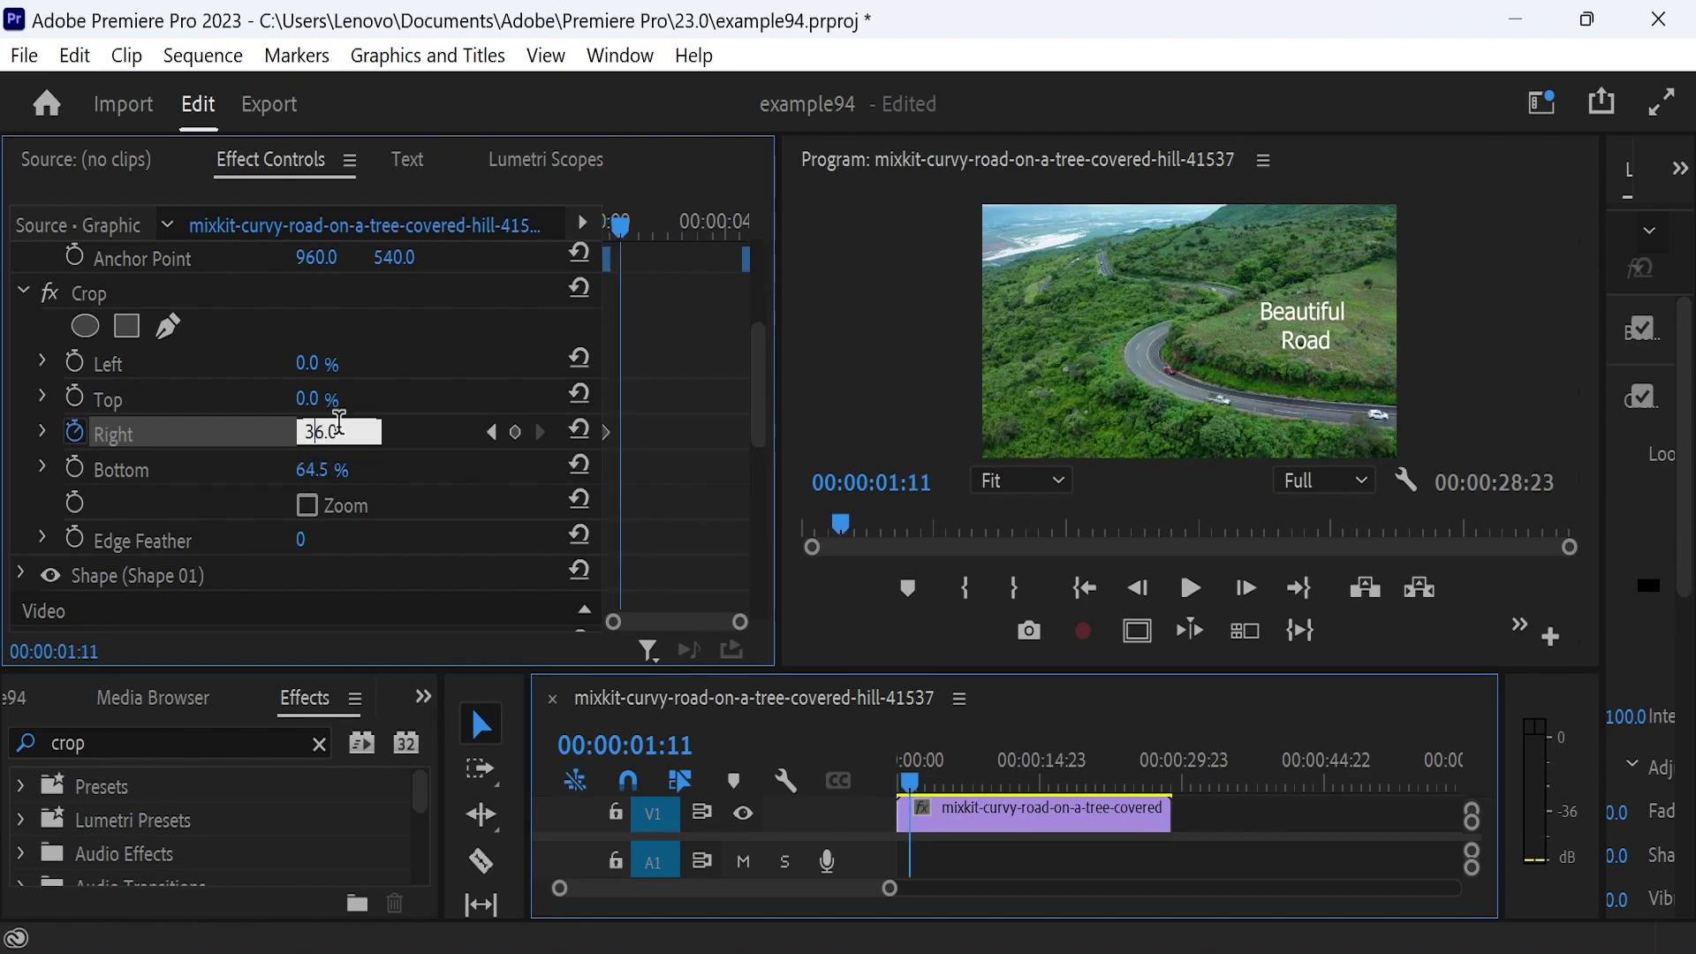
text(0)
key(Return)
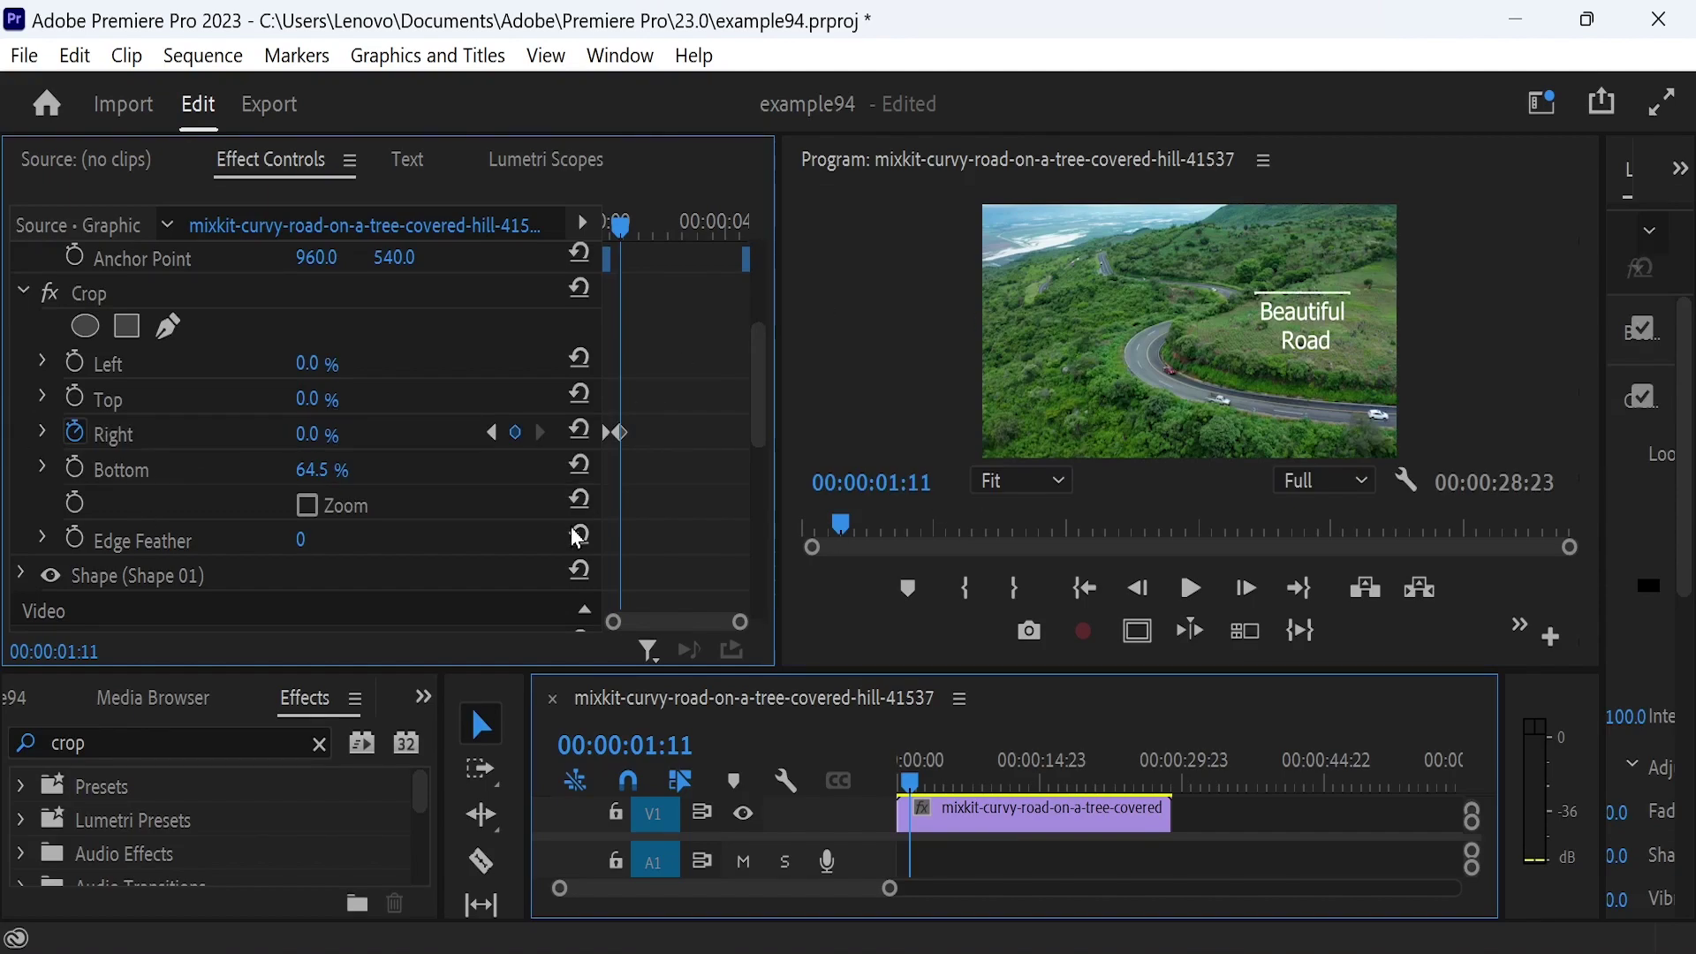
- Apply Ease In and Ease Out to the Right crop keyframe
right_click(621, 433)
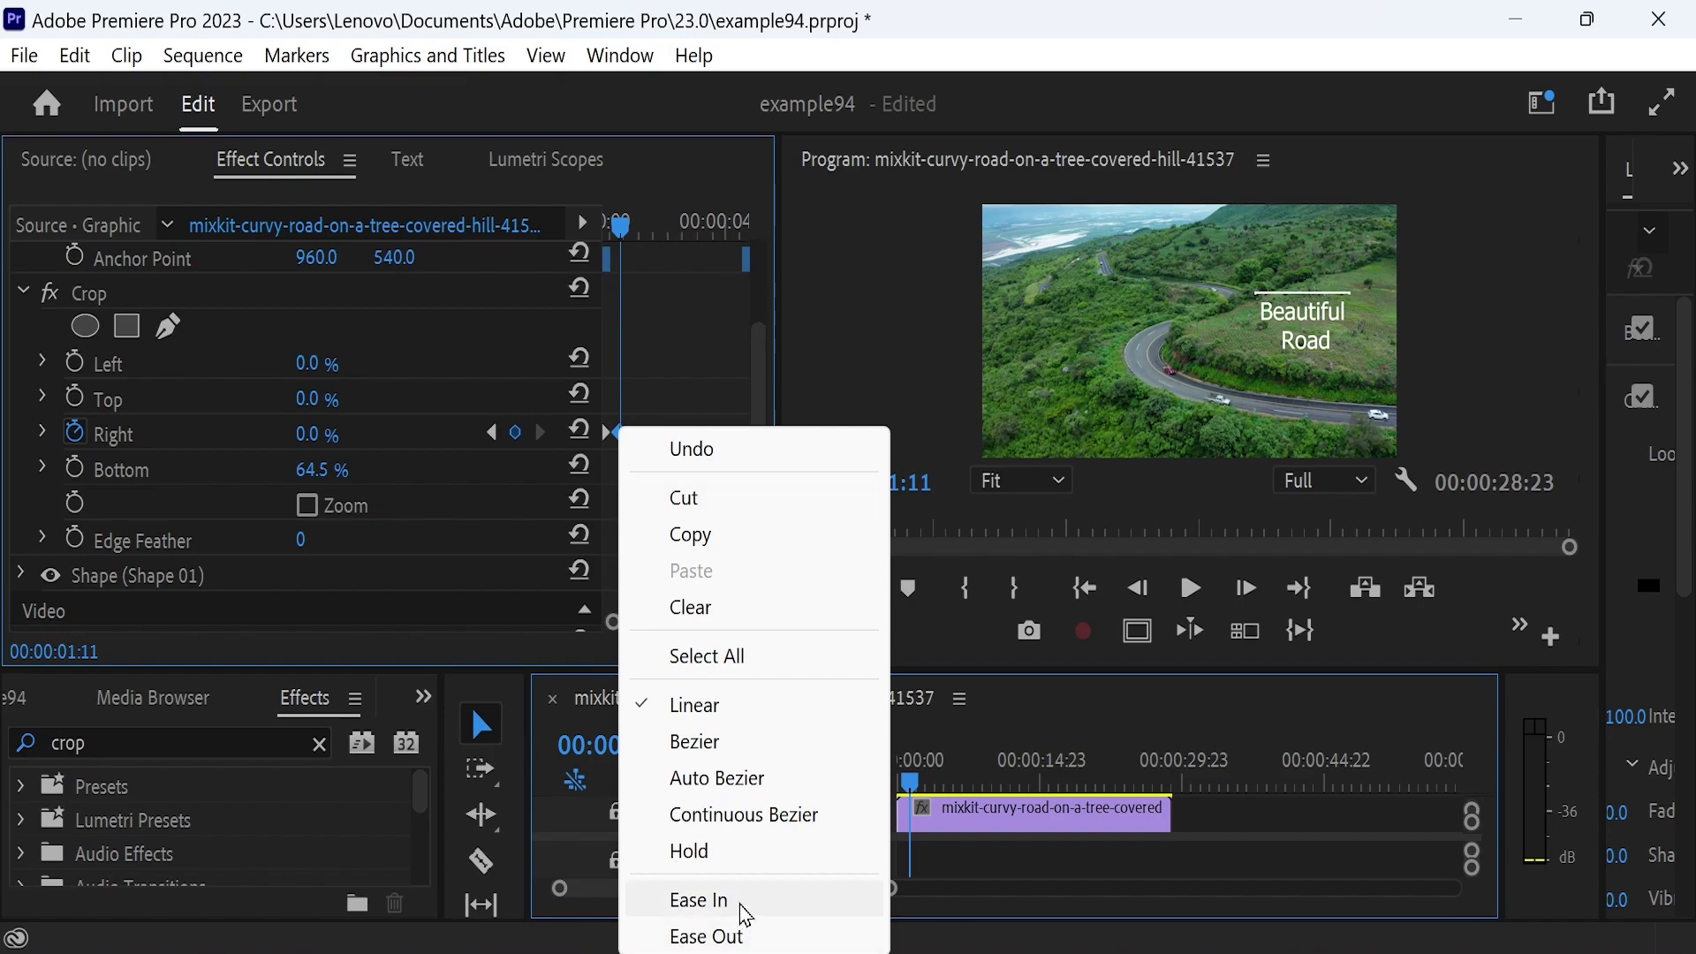
click(743, 905)
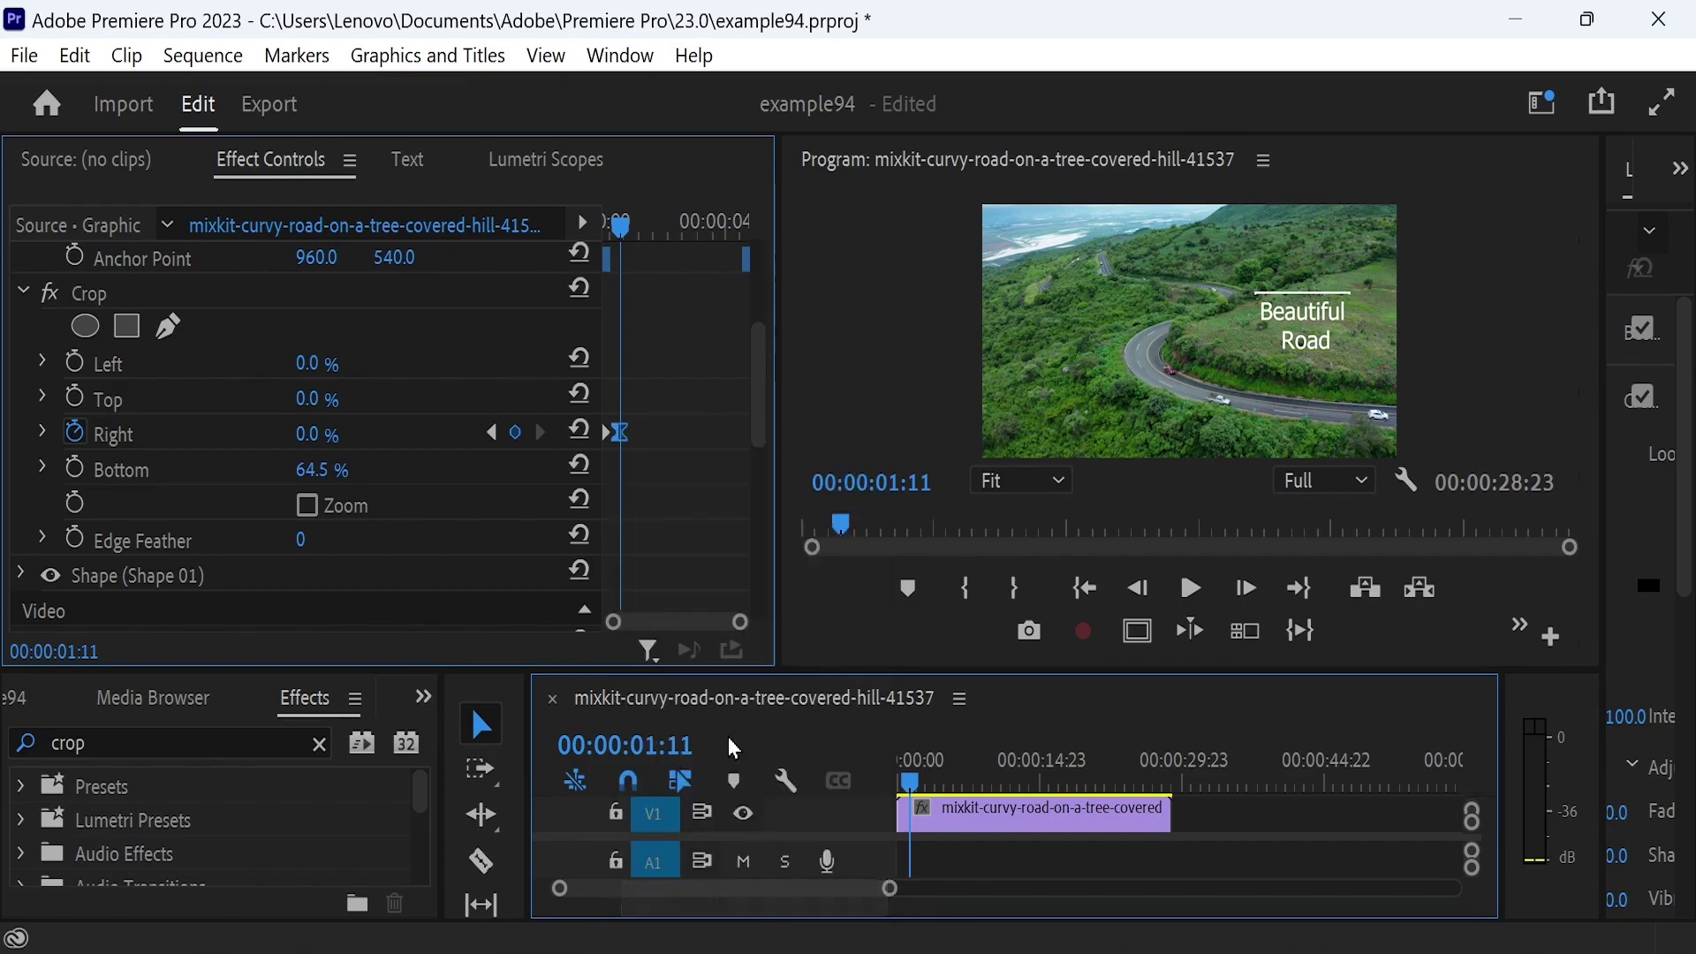
right_click(610, 444)
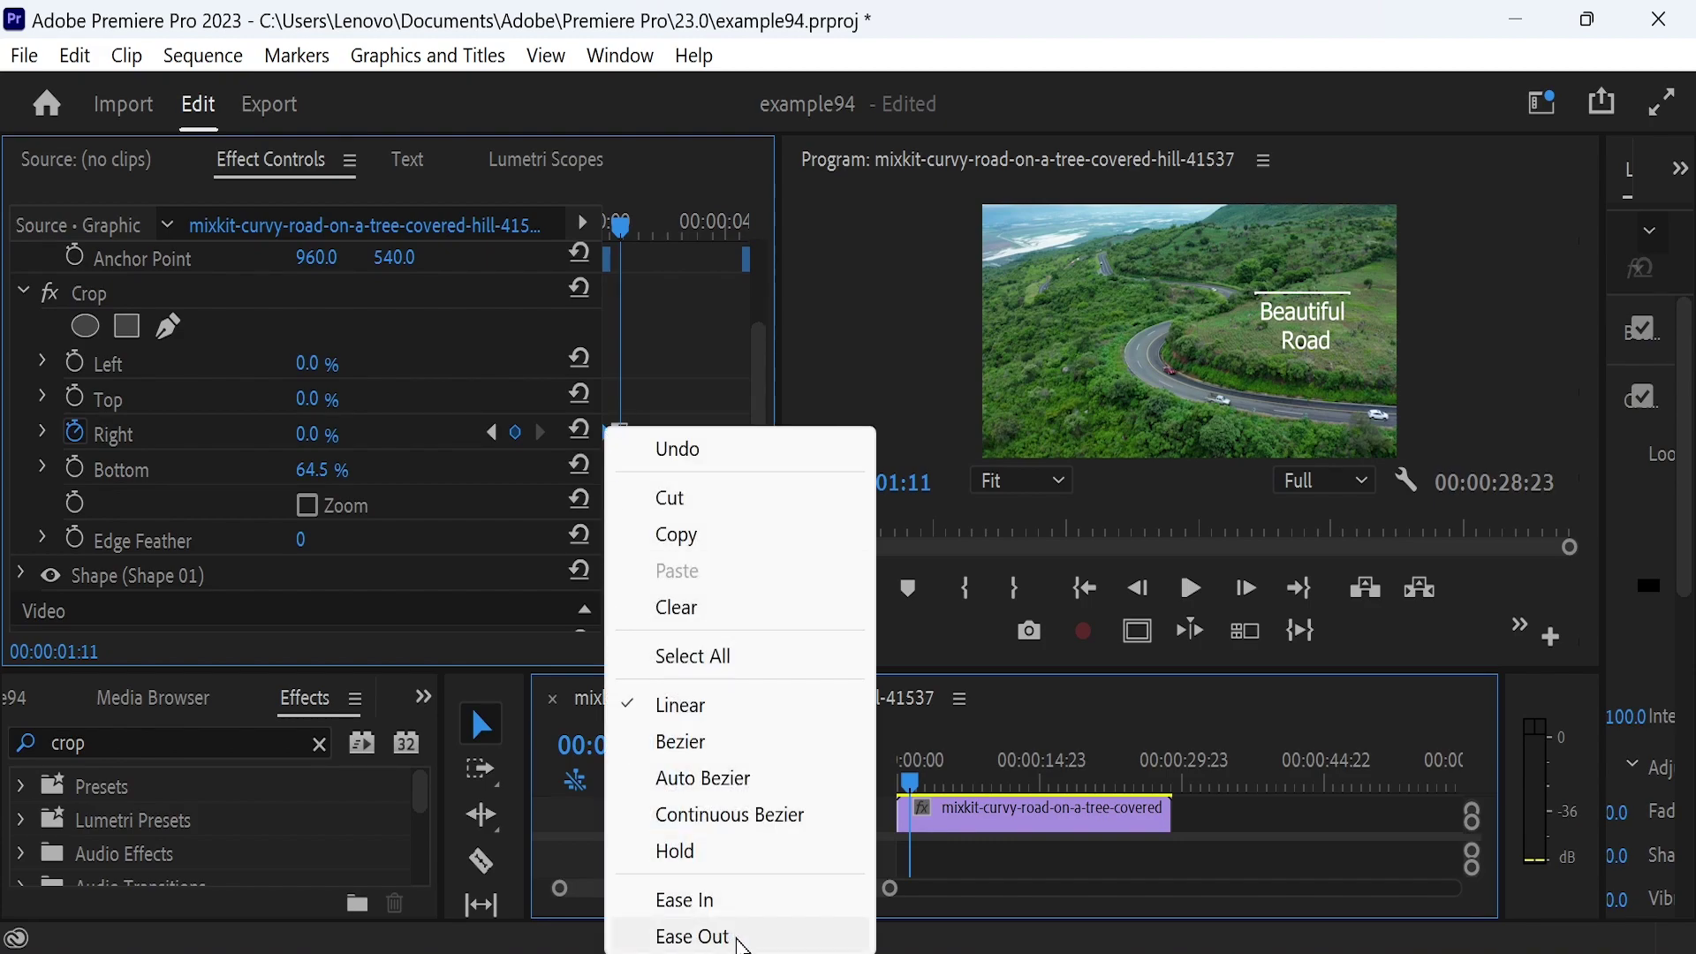
click(741, 941)
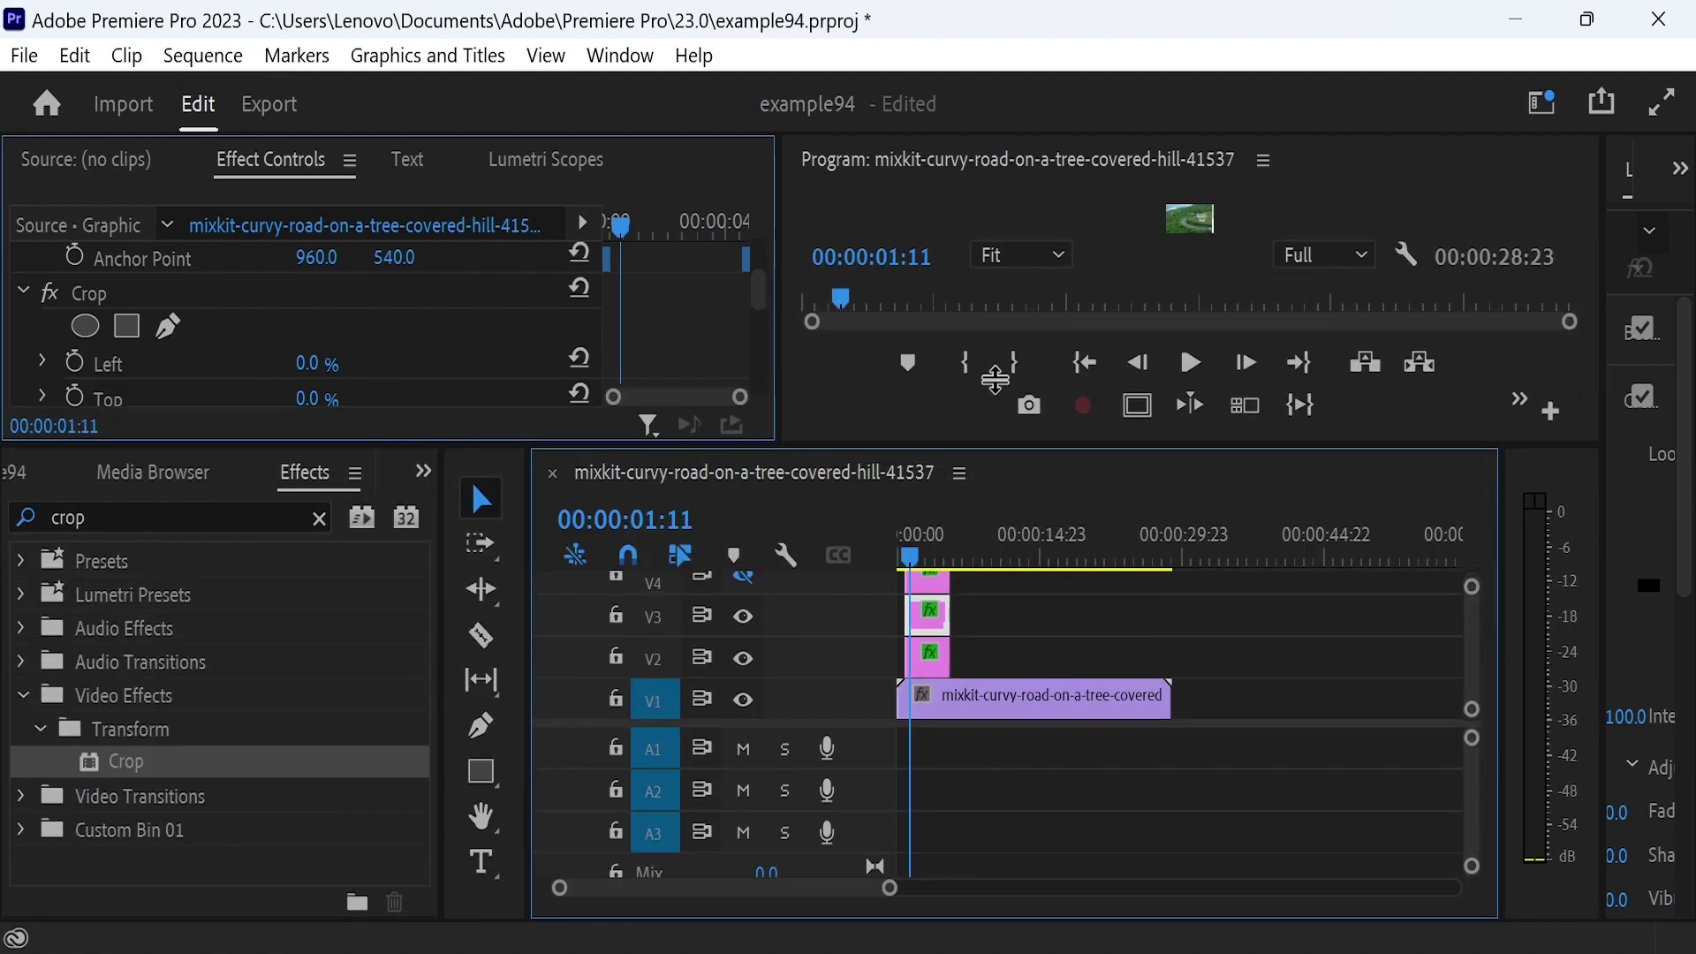
- Shift the V4 title copy 15 frames later on the timeline
drag(1045, 672, 951, 382)
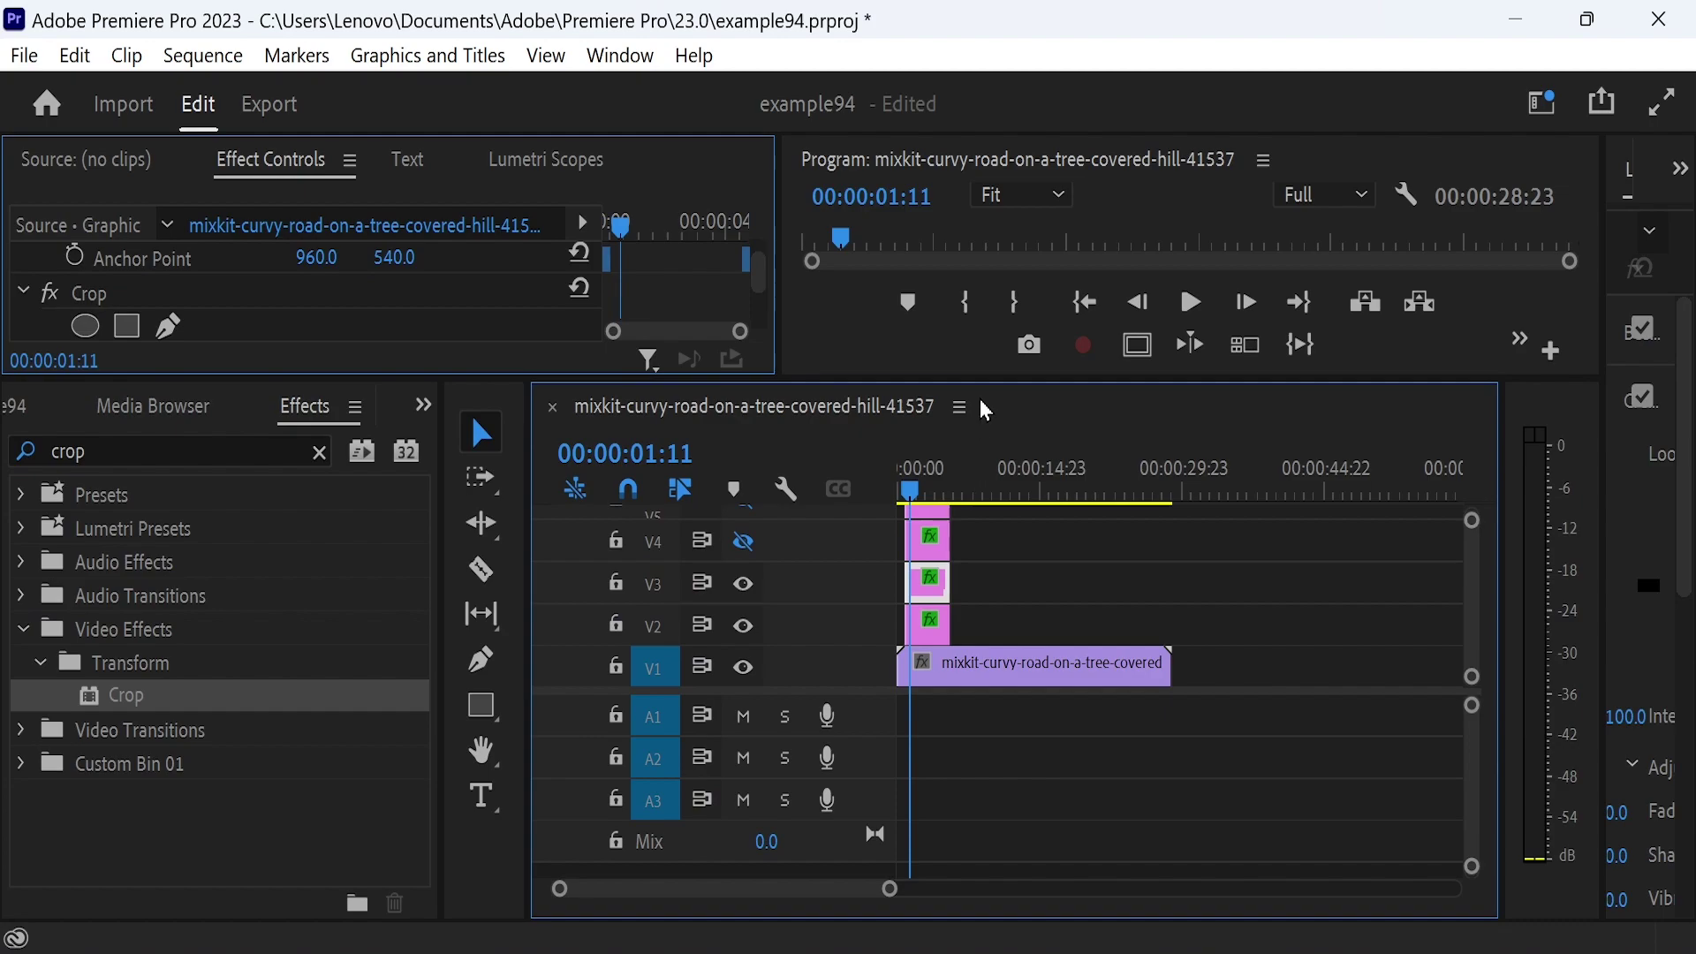
drag(976, 379, 968, 277)
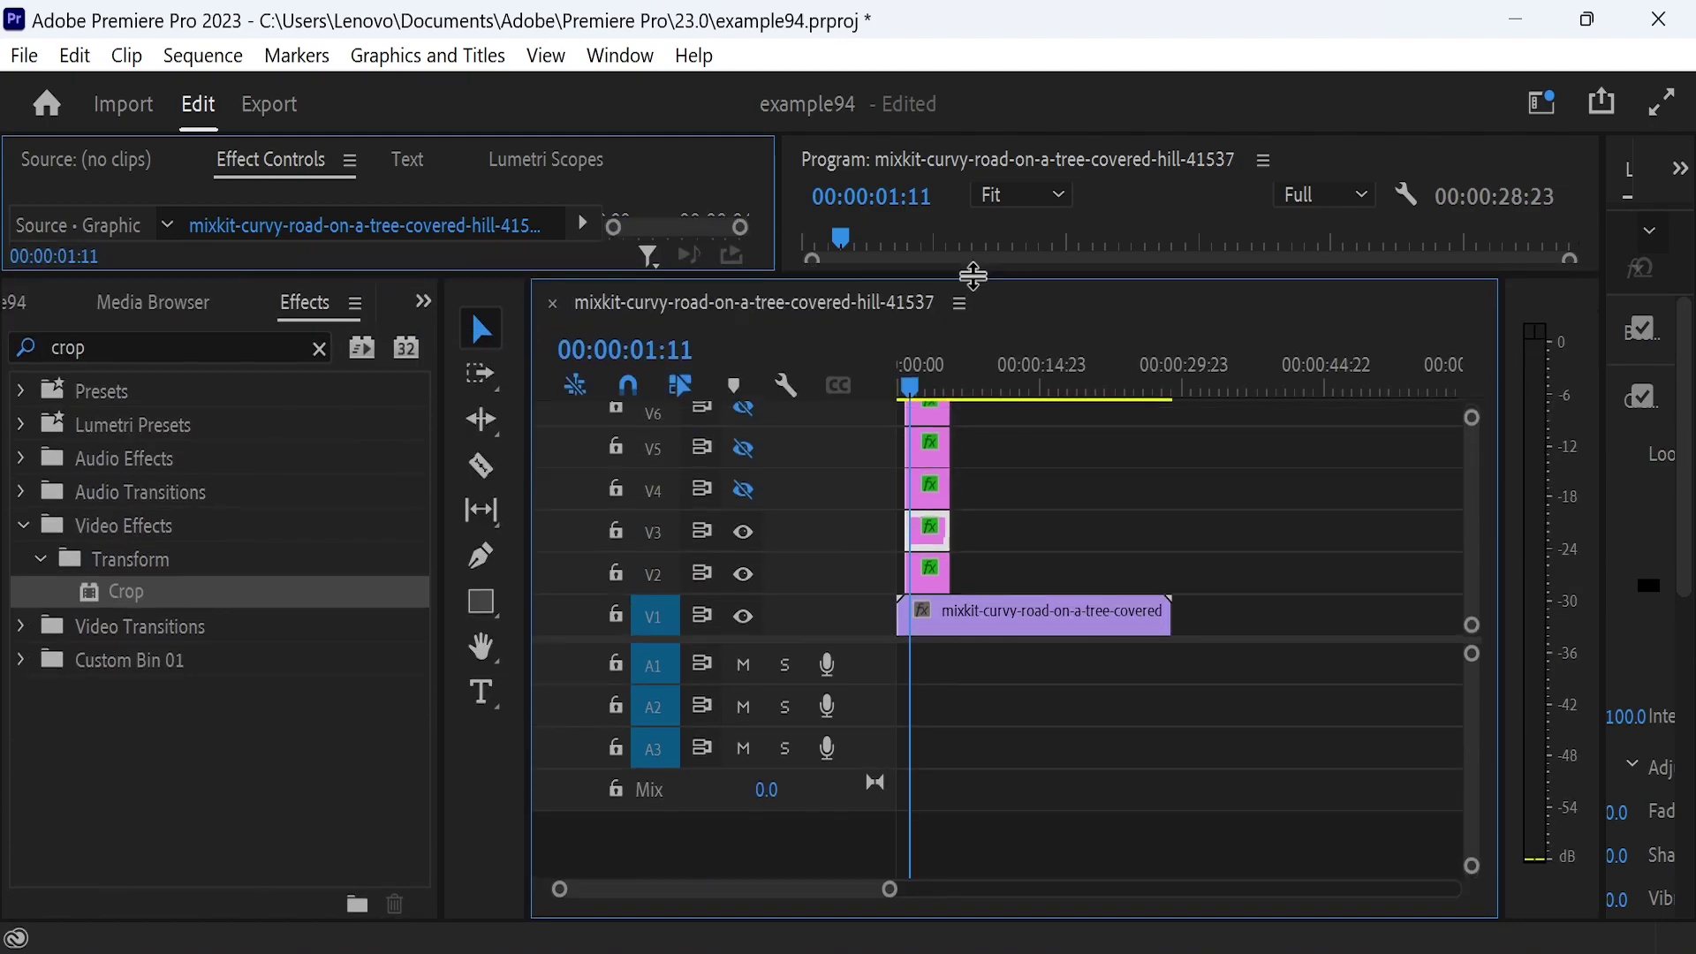
drag(928, 484, 933, 486)
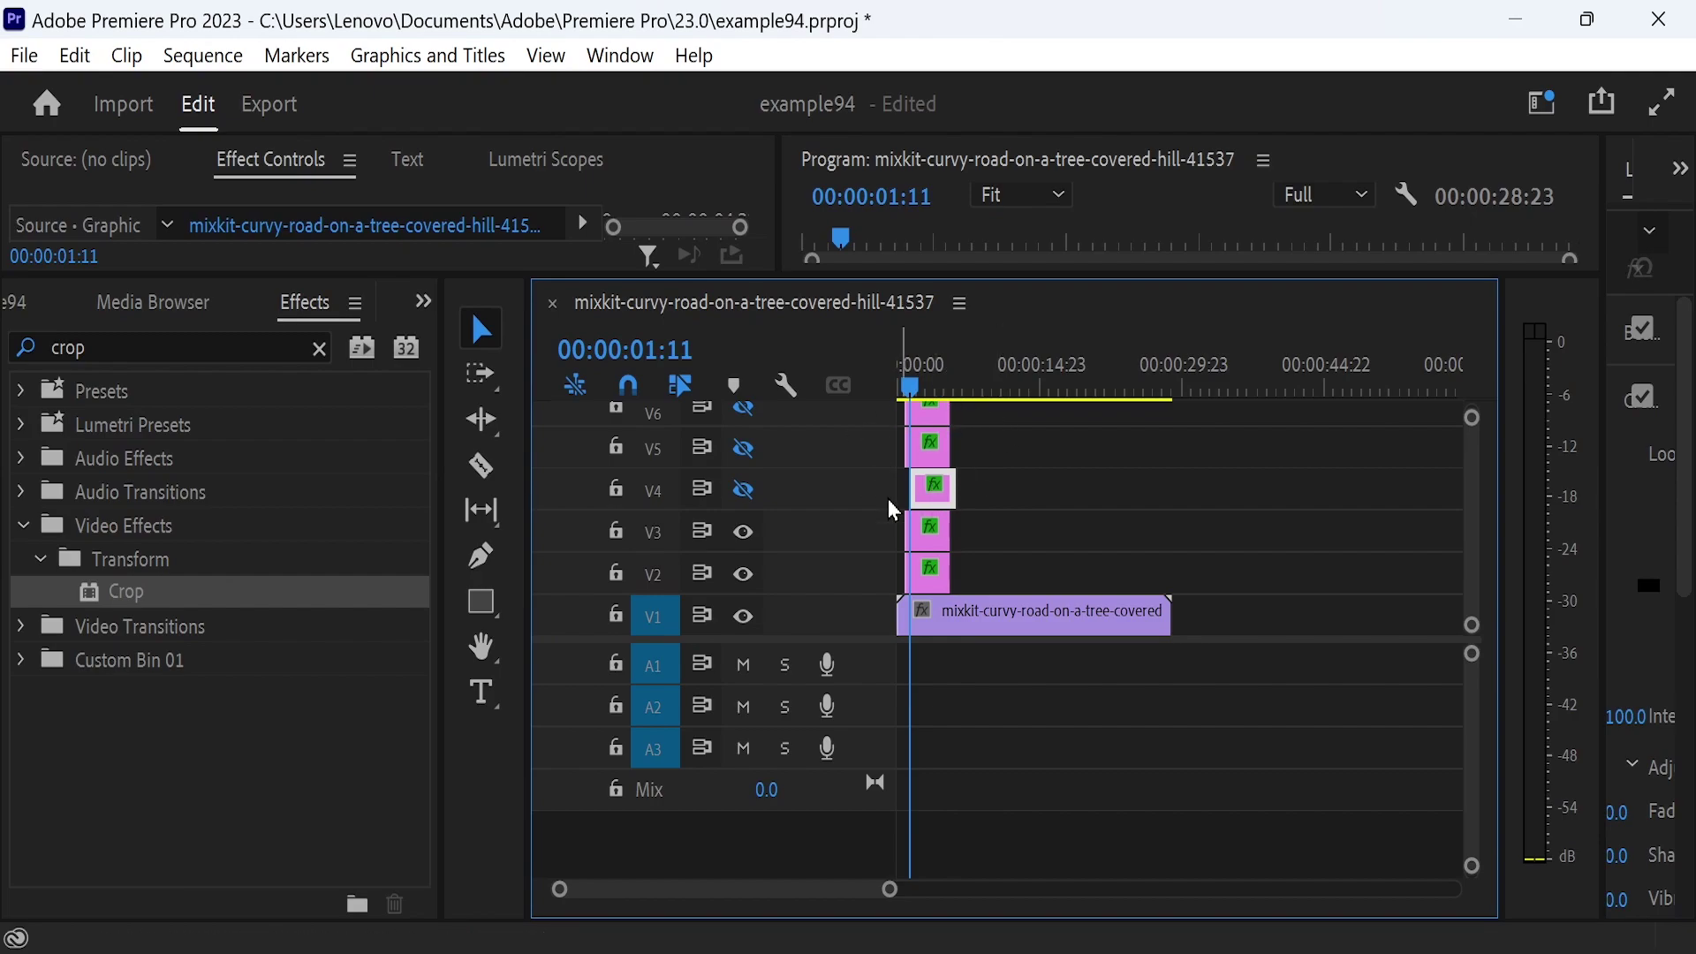
- Hide track V3 and show track V4, then restore the program preview size
click(743, 489)
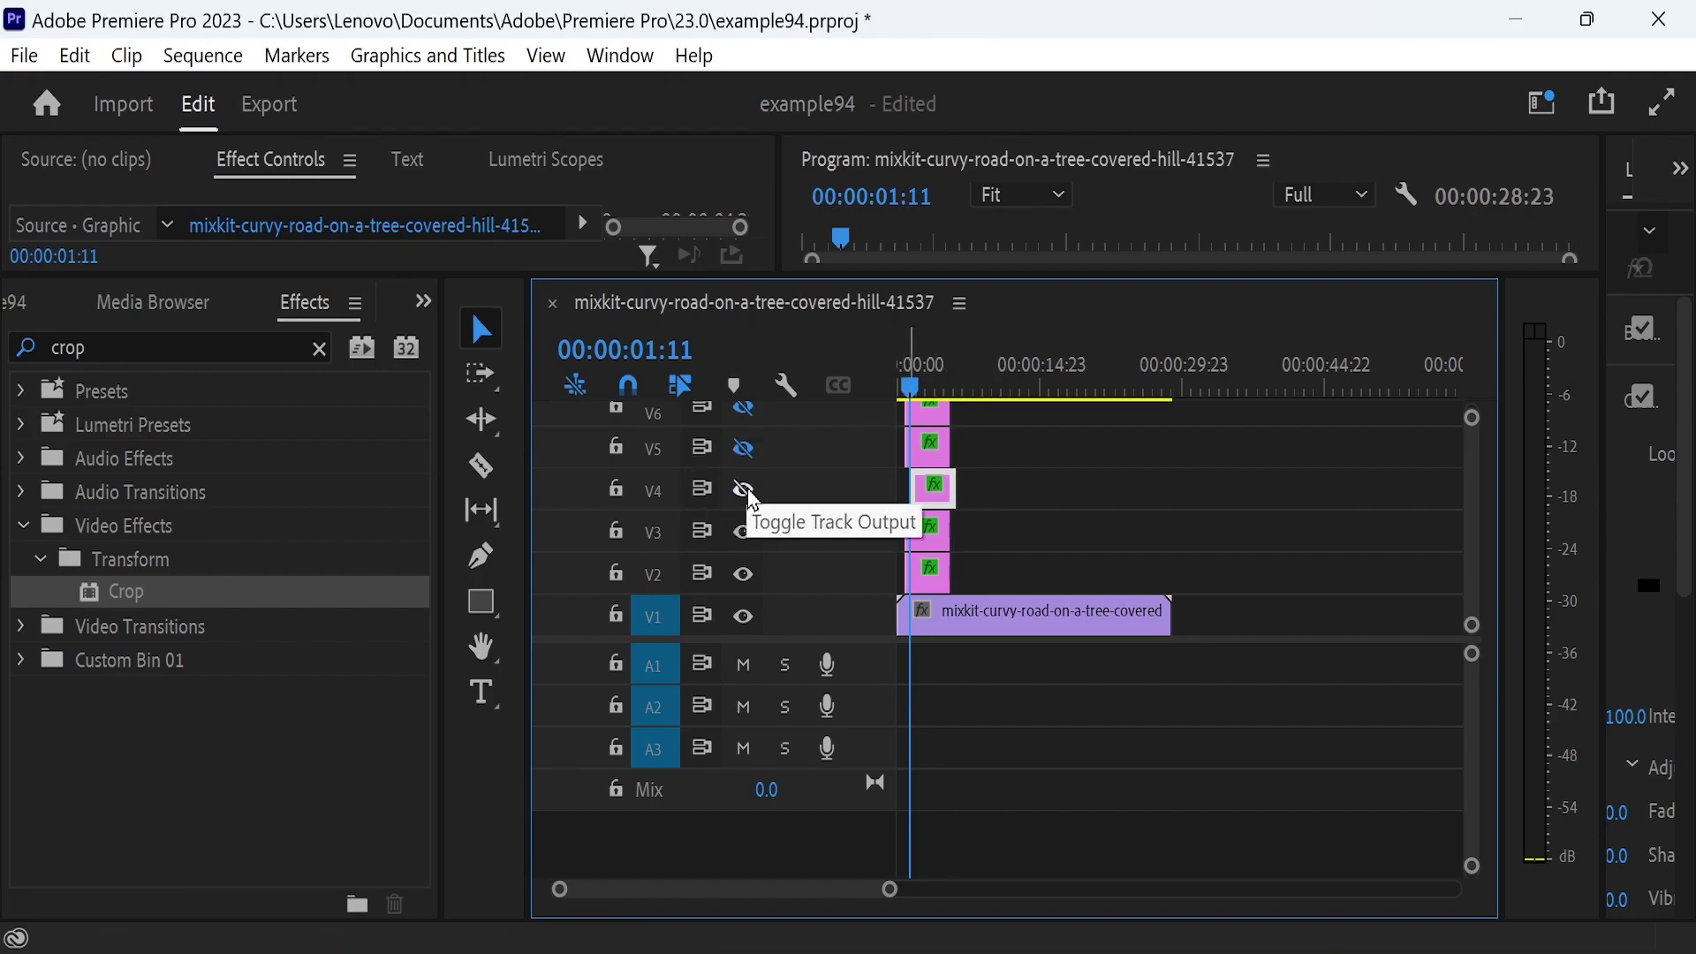
click(747, 531)
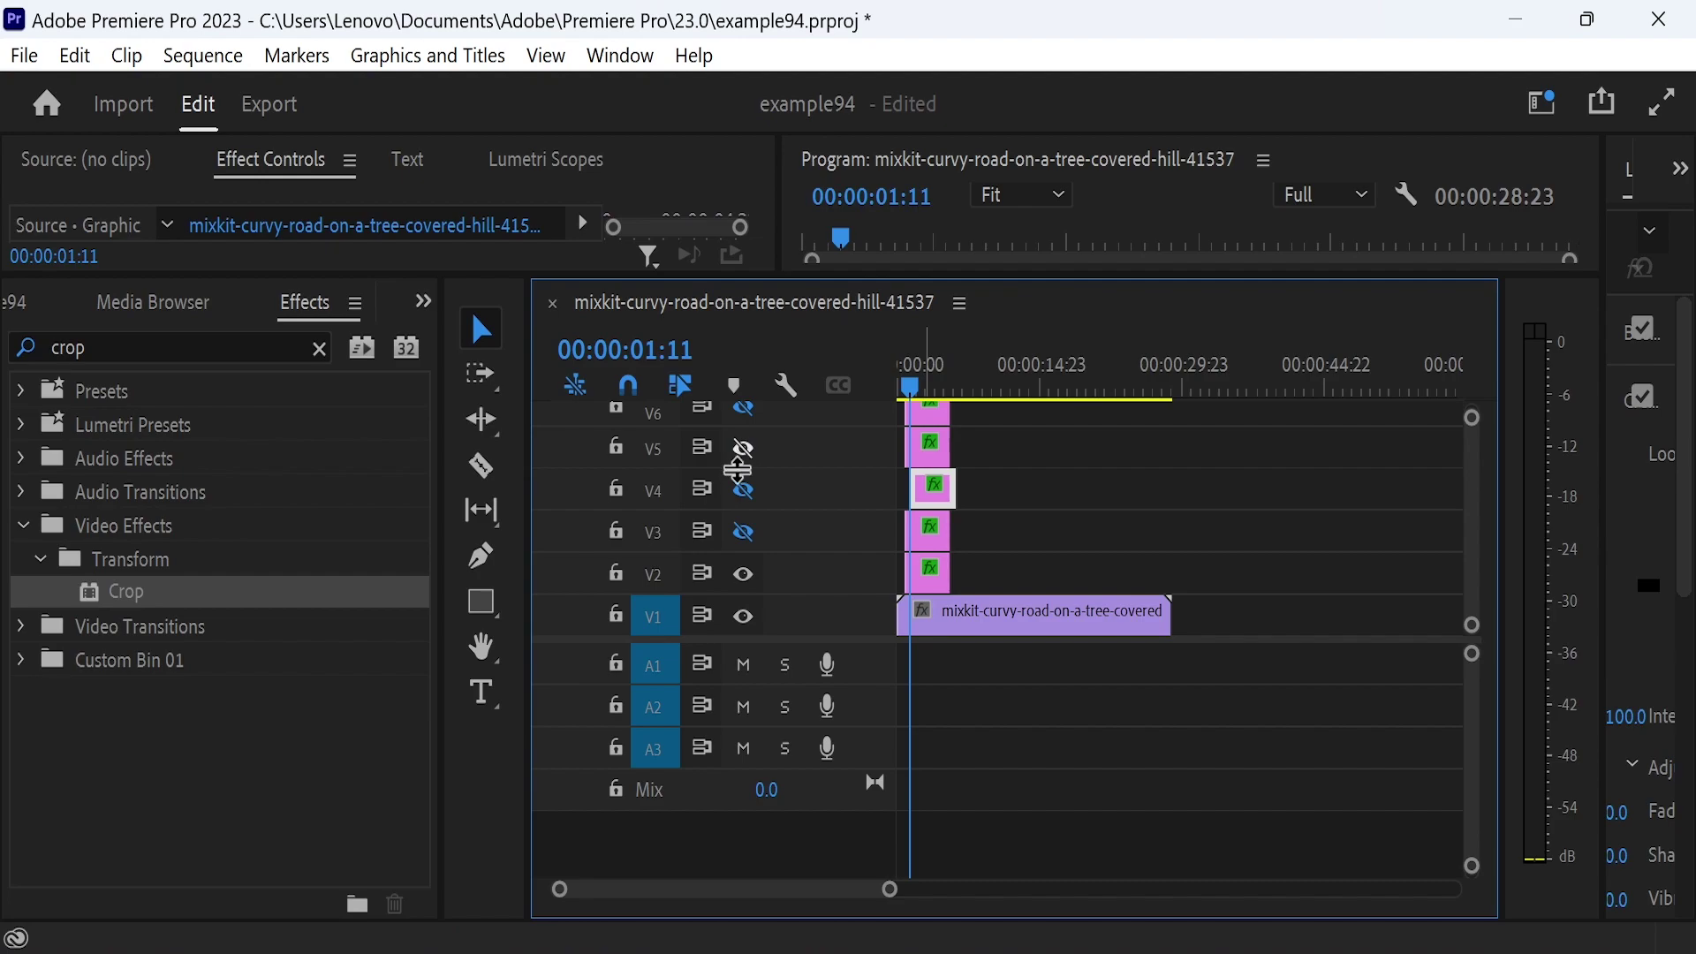
click(743, 491)
click(742, 493)
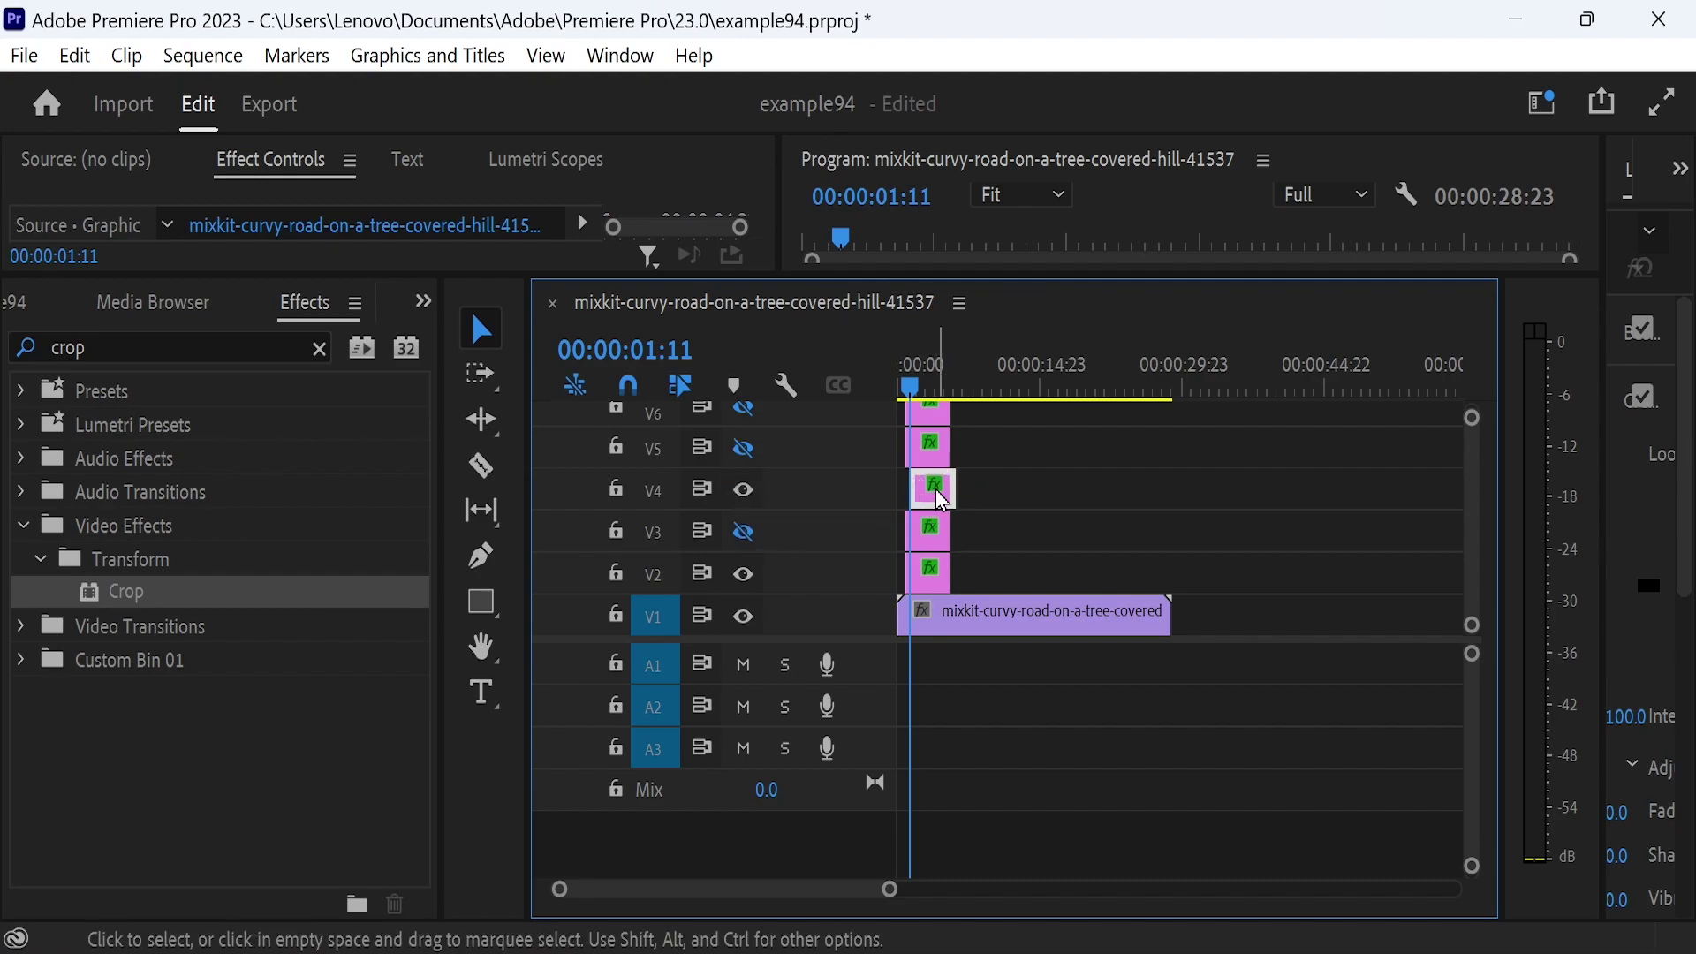
drag(935, 276, 942, 723)
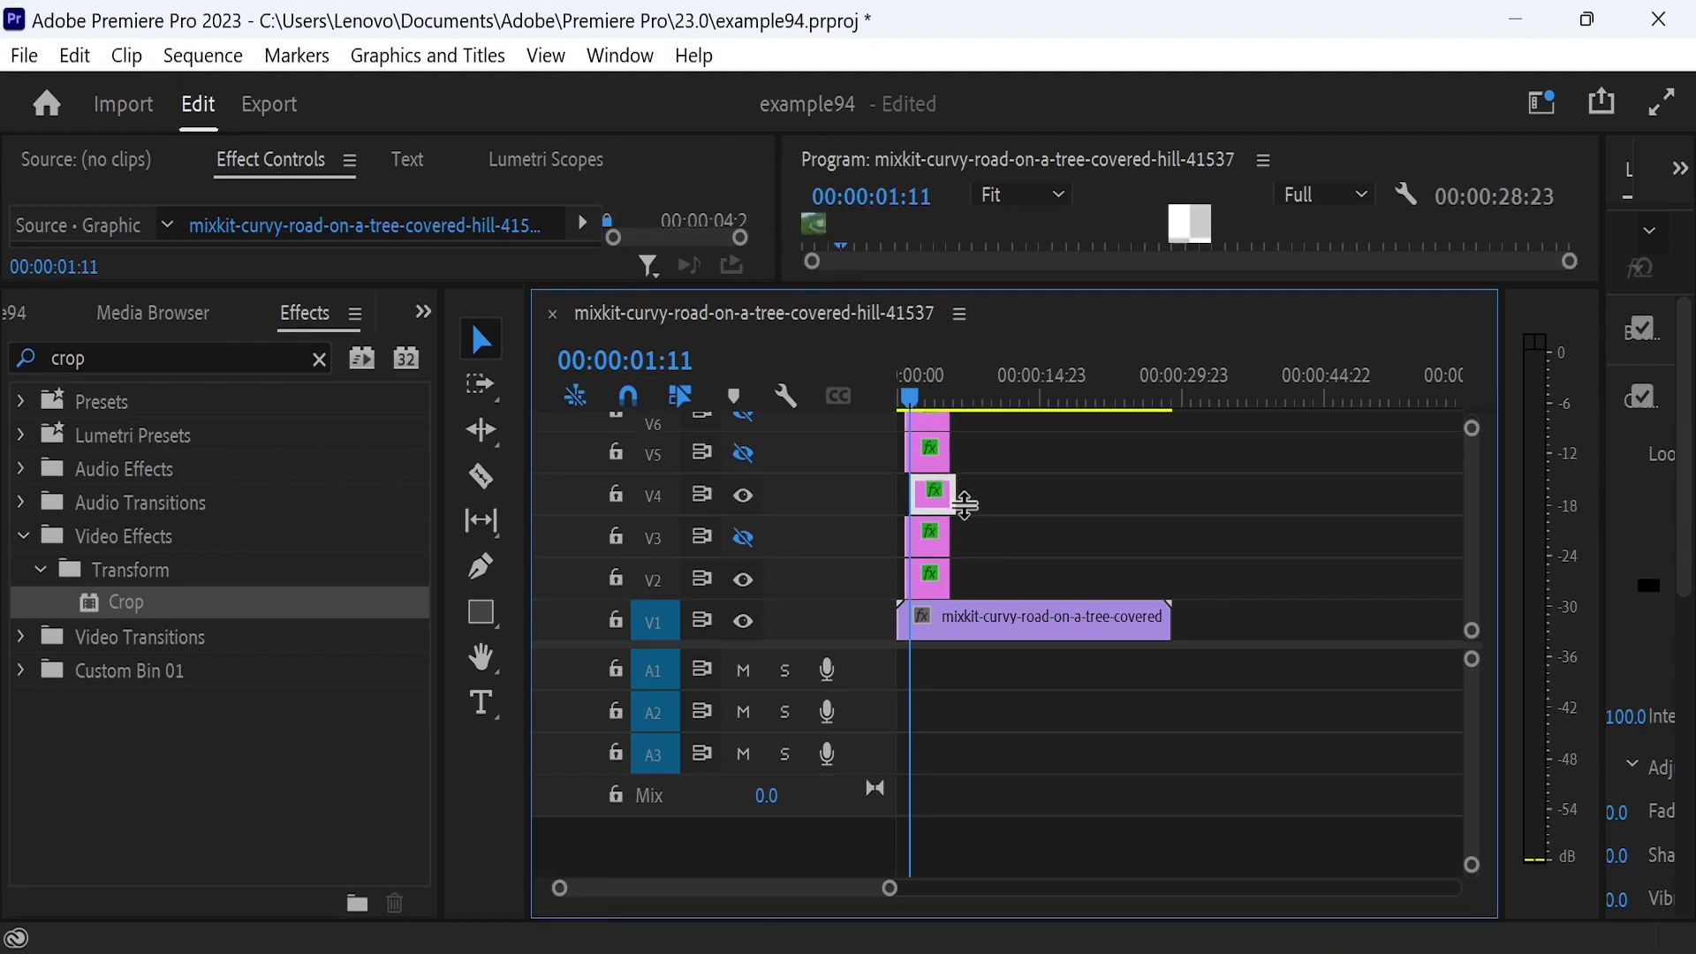
drag(755, 390, 751, 487)
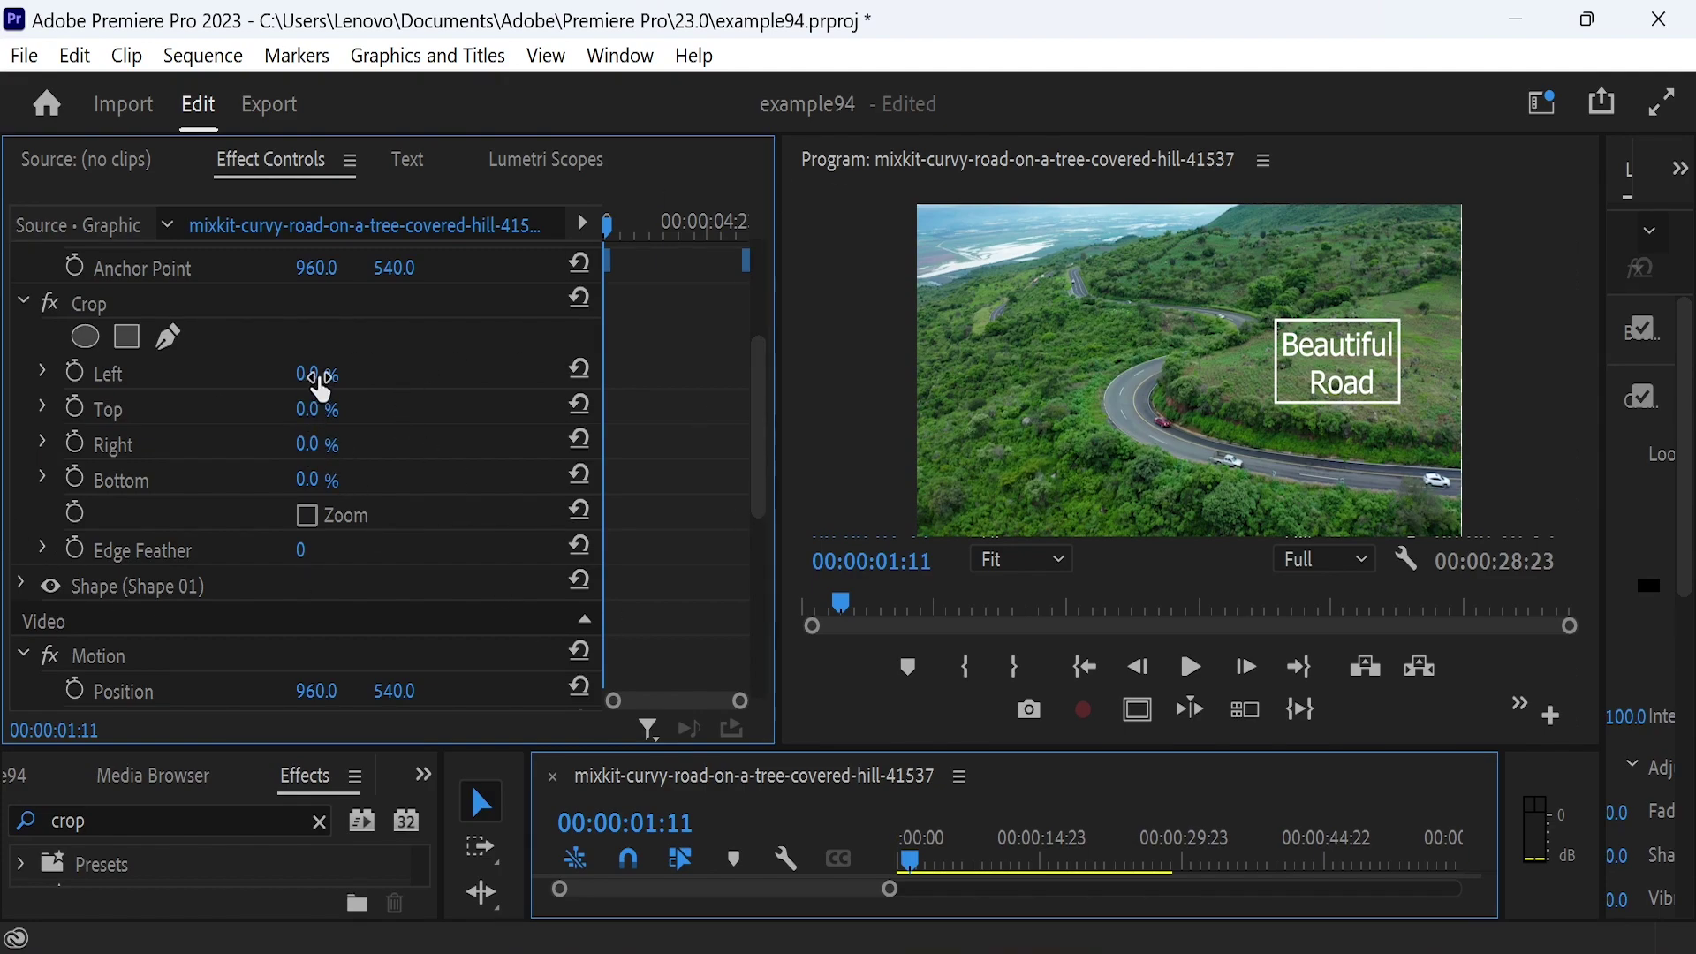
- Crop the V4 title copy Left 88.5% and Bottom 67%
drag(321, 382, 460, 382)
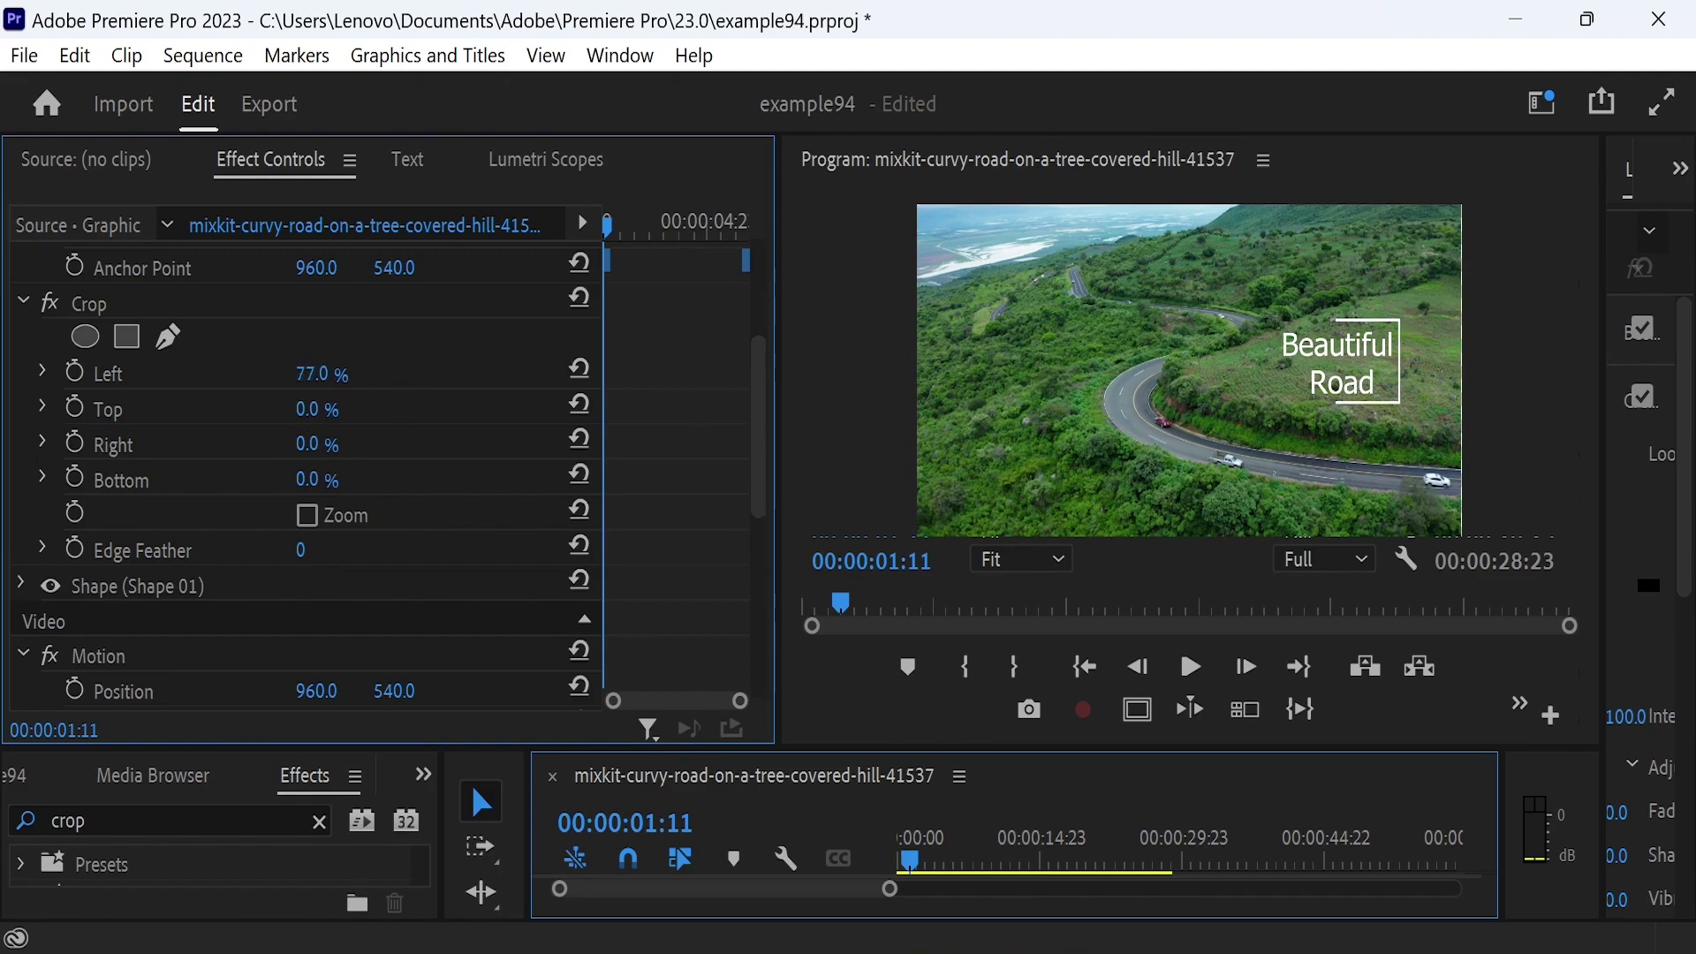
drag(328, 371, 335, 371)
click(329, 371)
text(88.5)
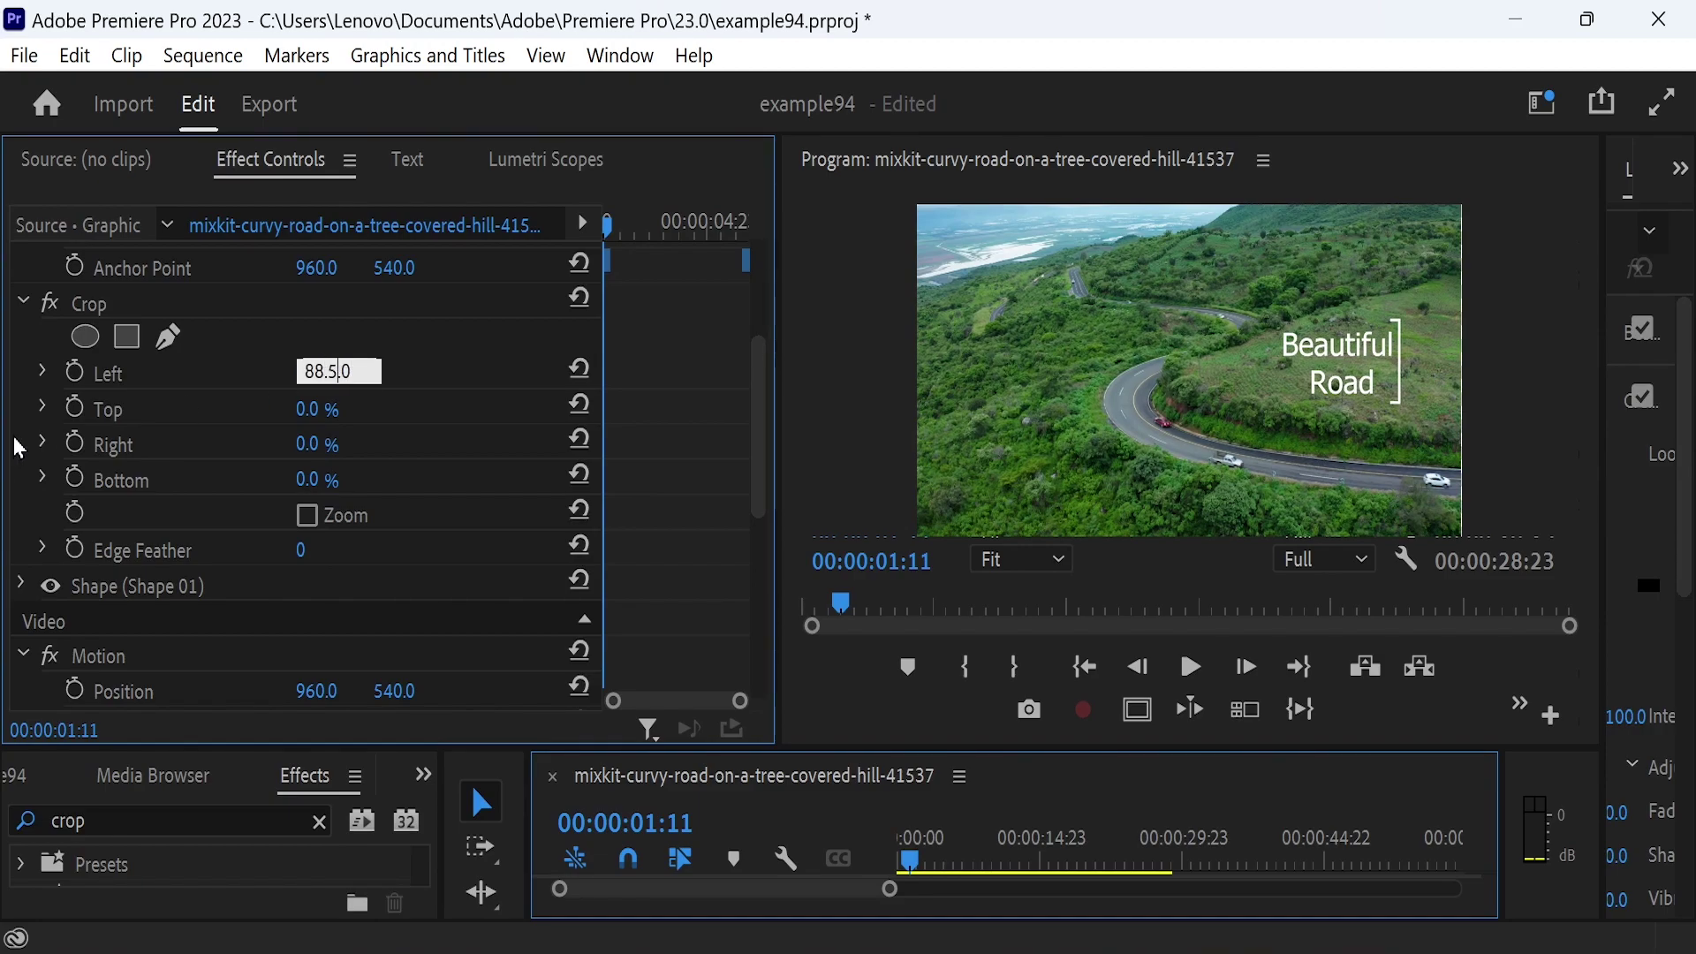
key(Return)
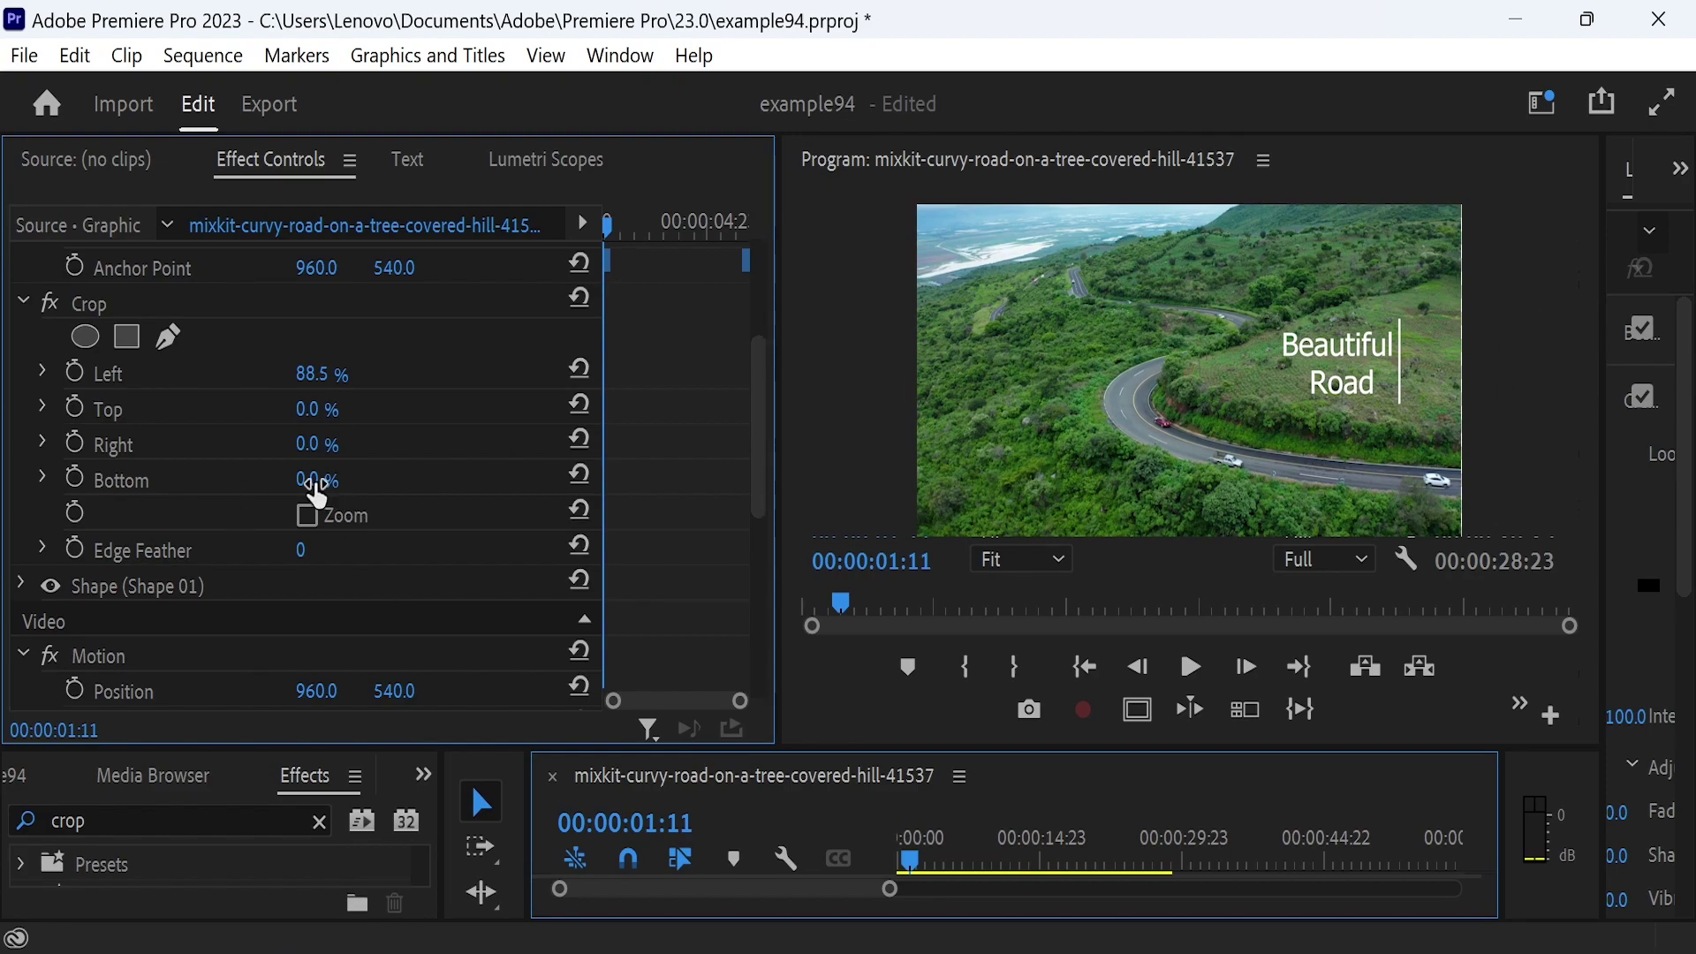
mouse_move(307, 479)
mouse_down()
mouse_move(334, 479)
mouse_move(331, 531)
mouse_up()
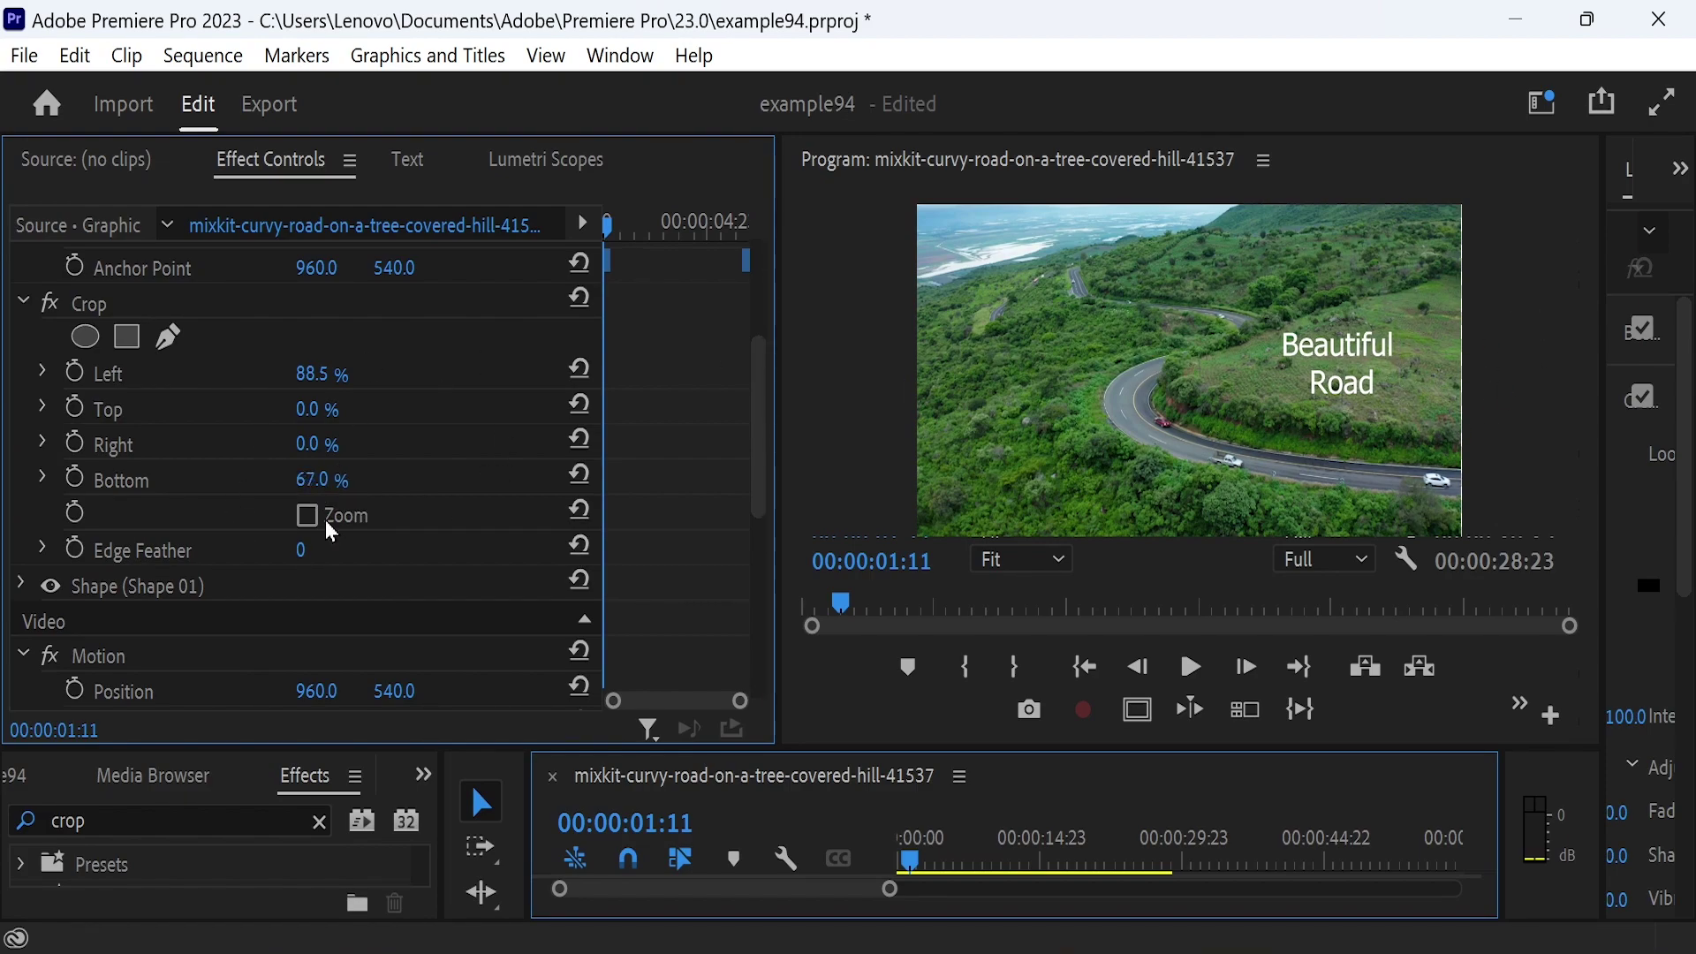
- Keyframe Bottom crop from 67% to 0% at 00:00:02:02
click(77, 480)
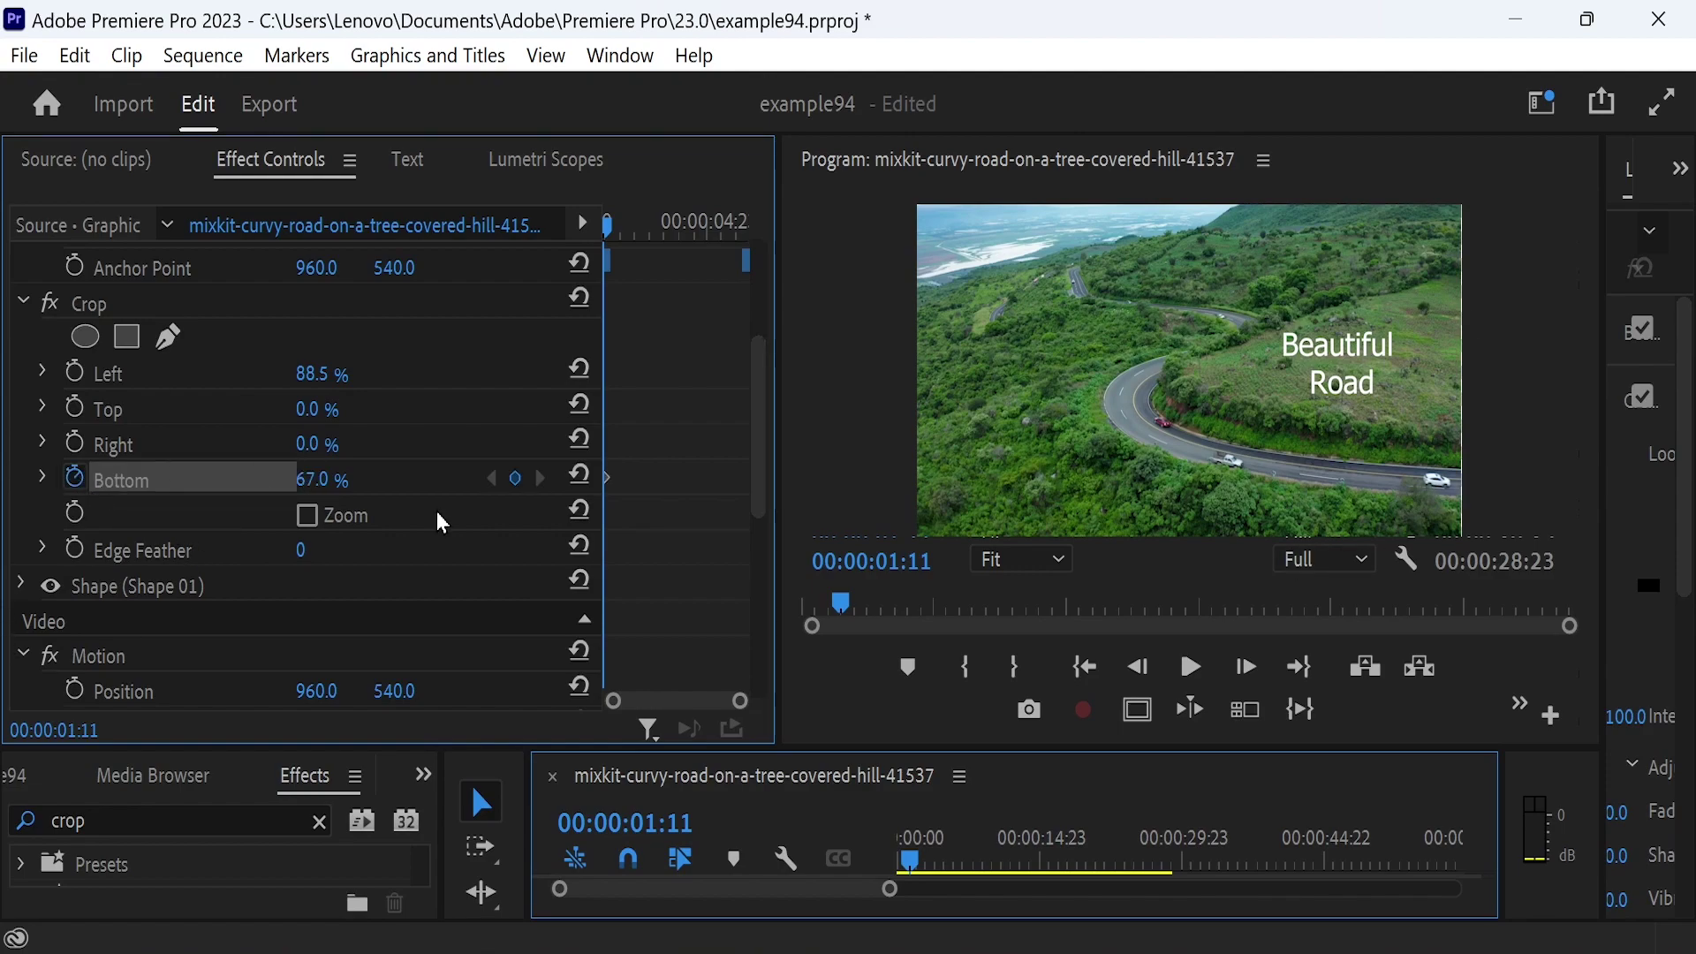
key(space)
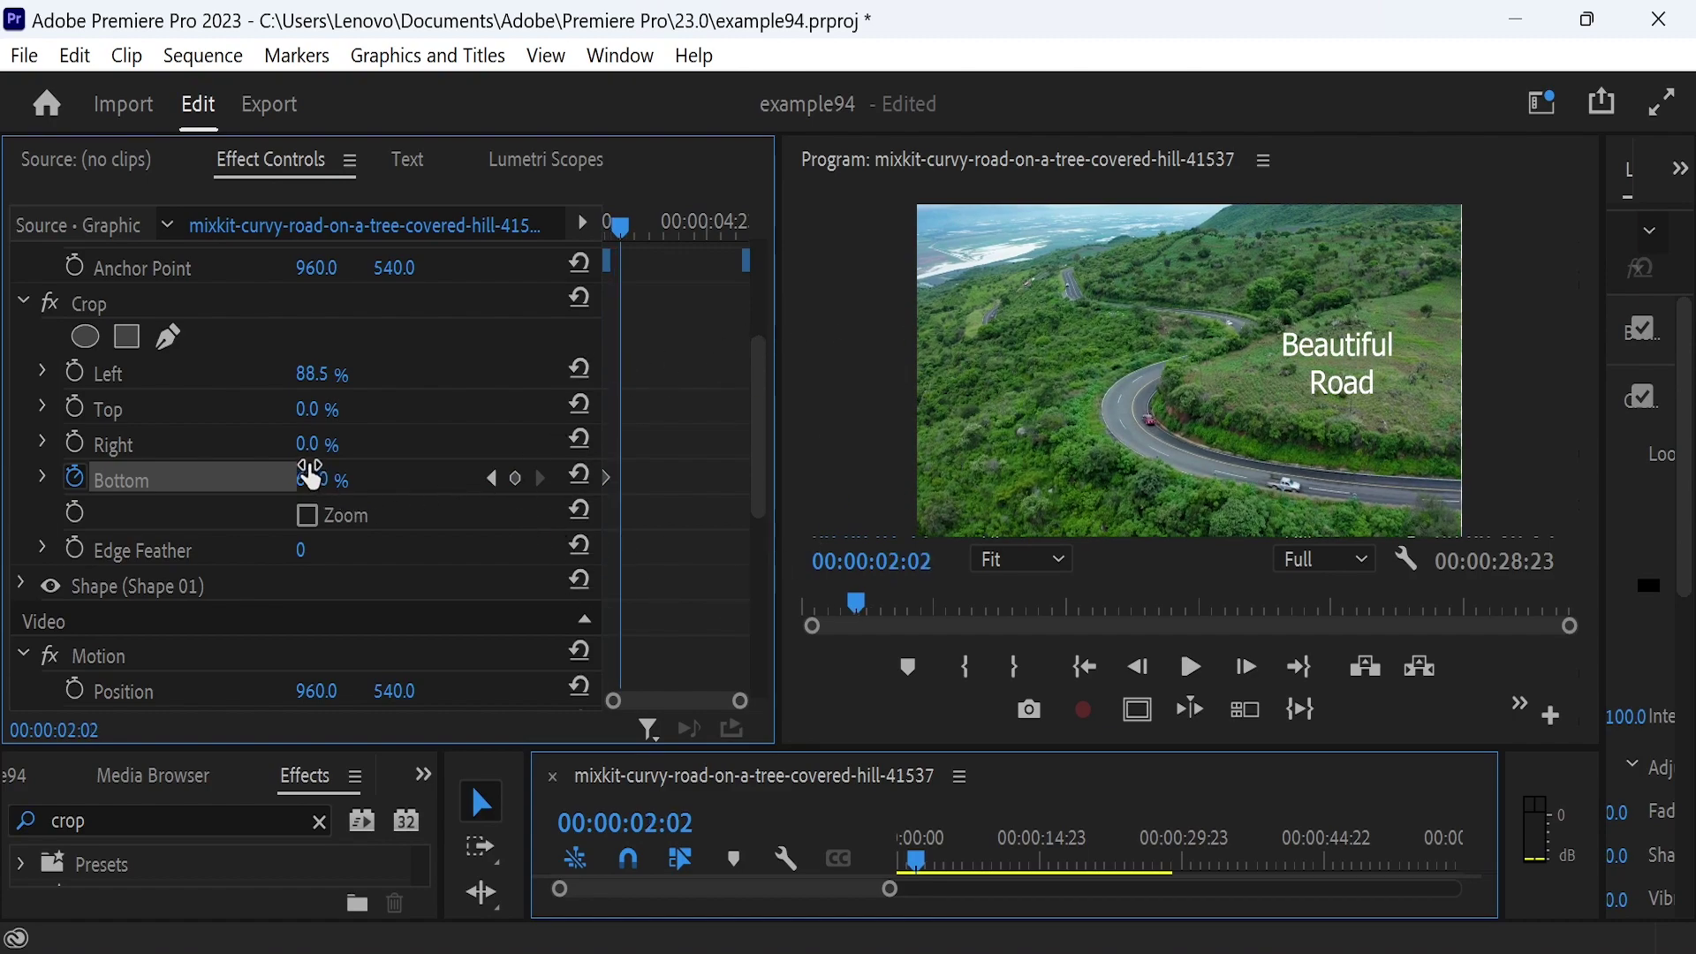
click(339, 468)
key(Home)
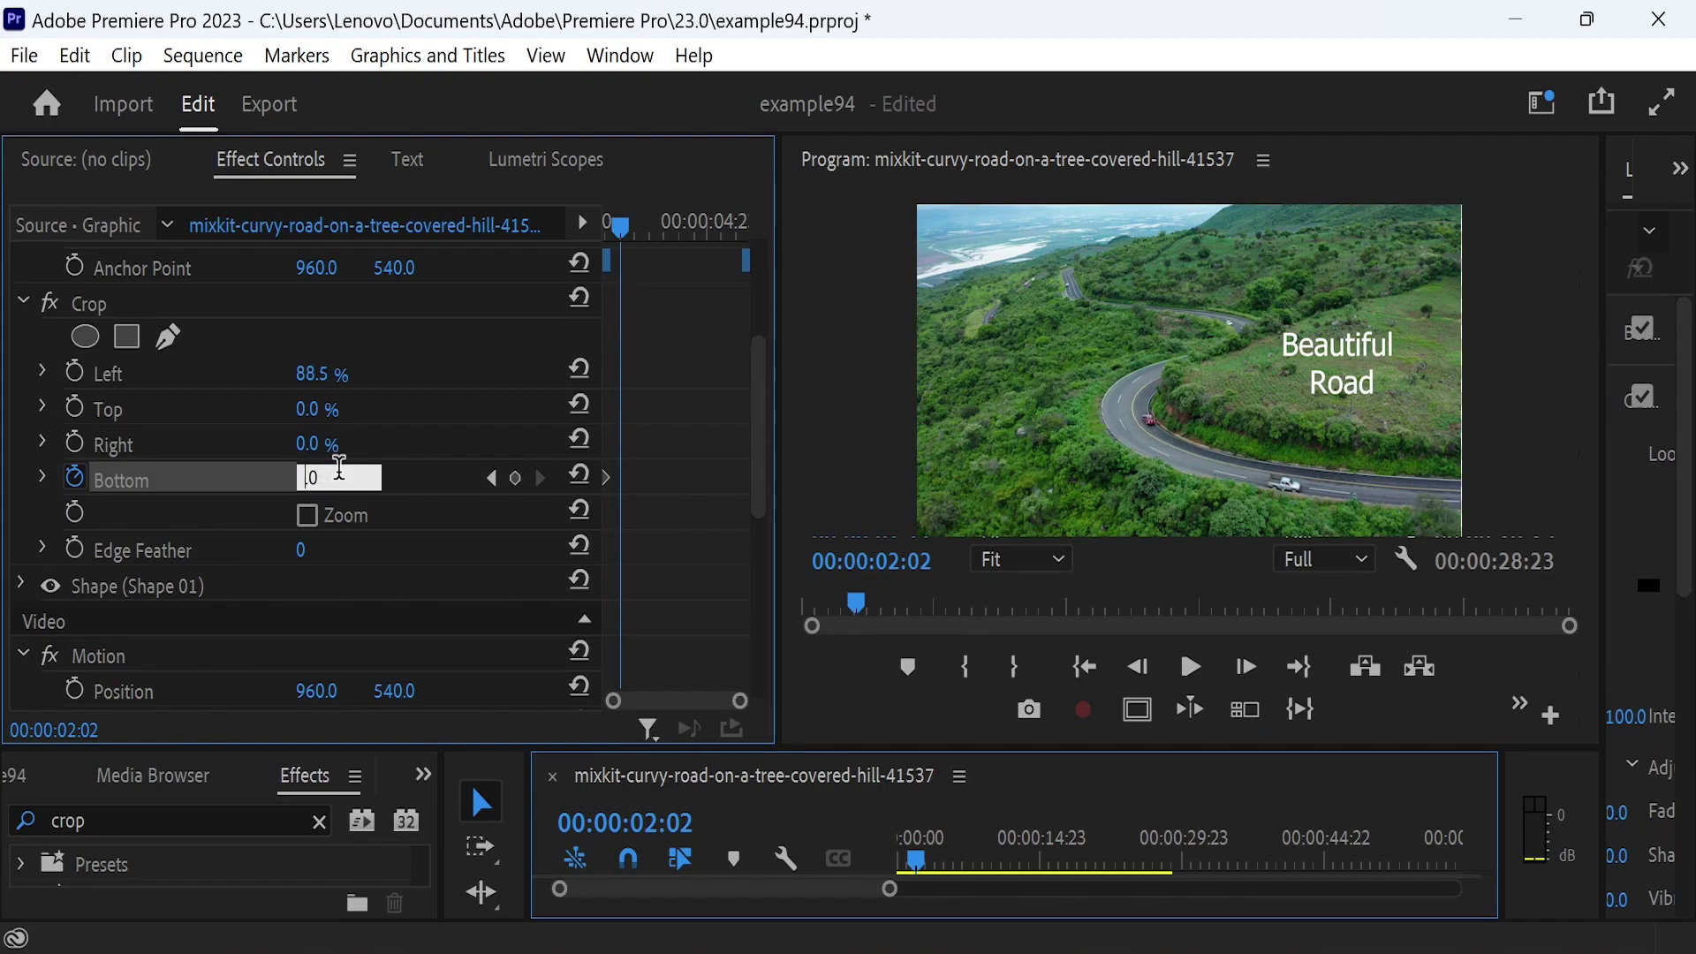
text(.0)
key(Return)
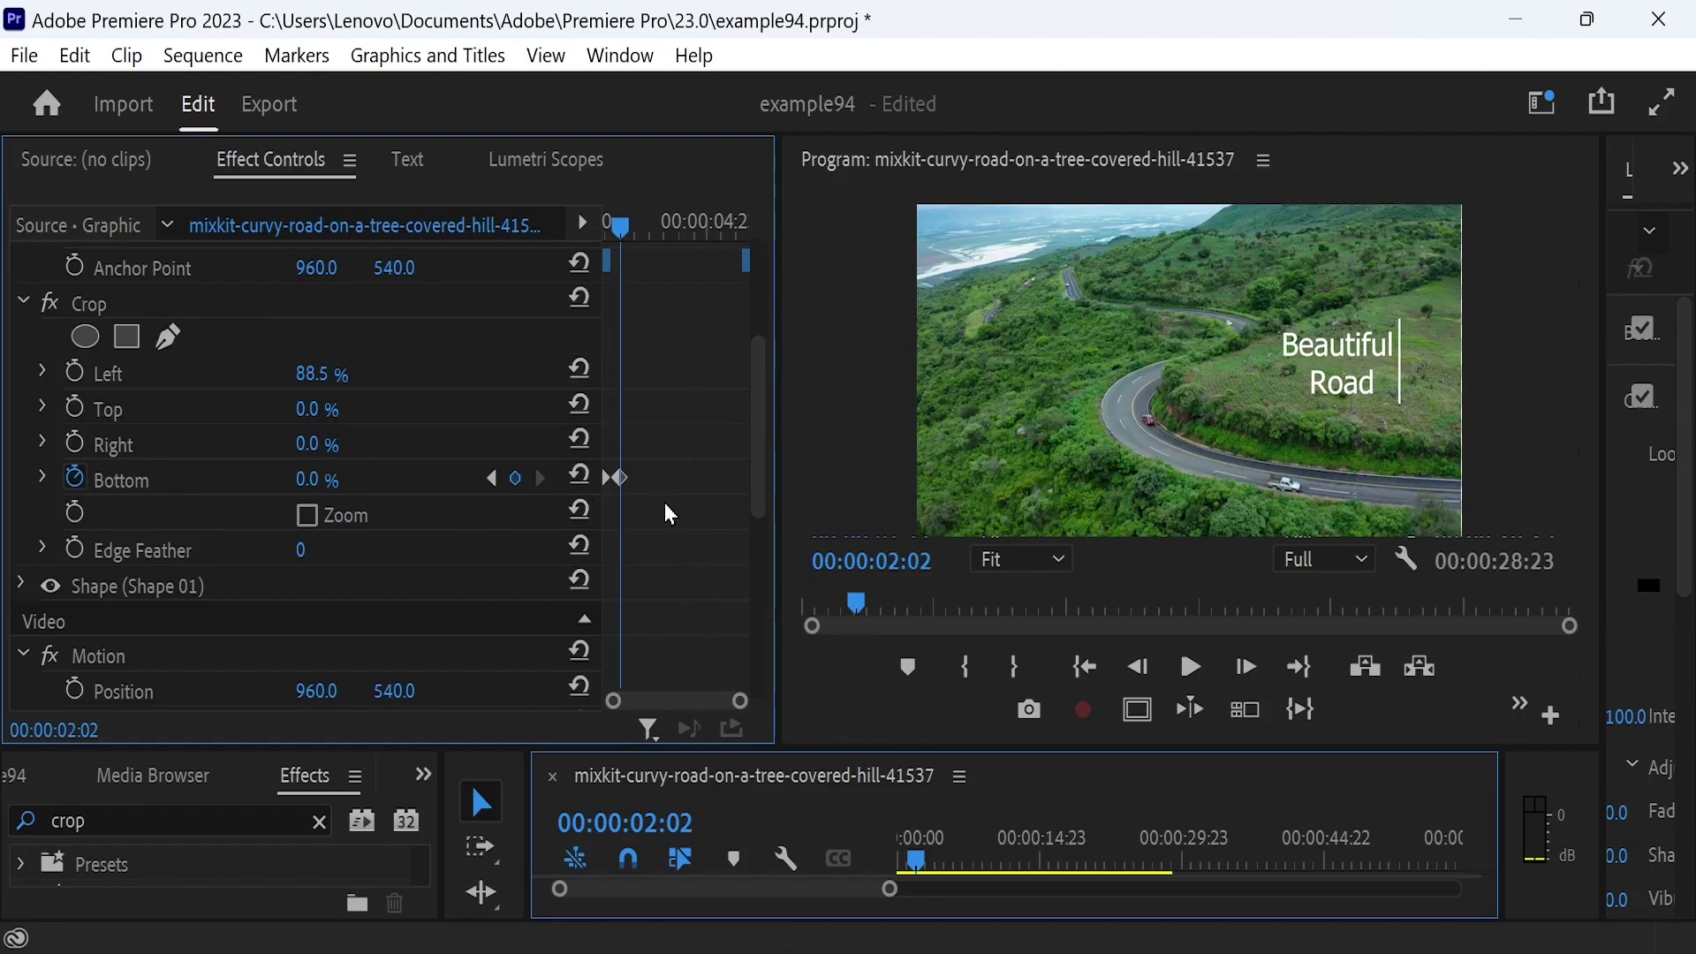
- Apply Ease In and Ease Out to the Bottom crop keyframe
right_click(622, 483)
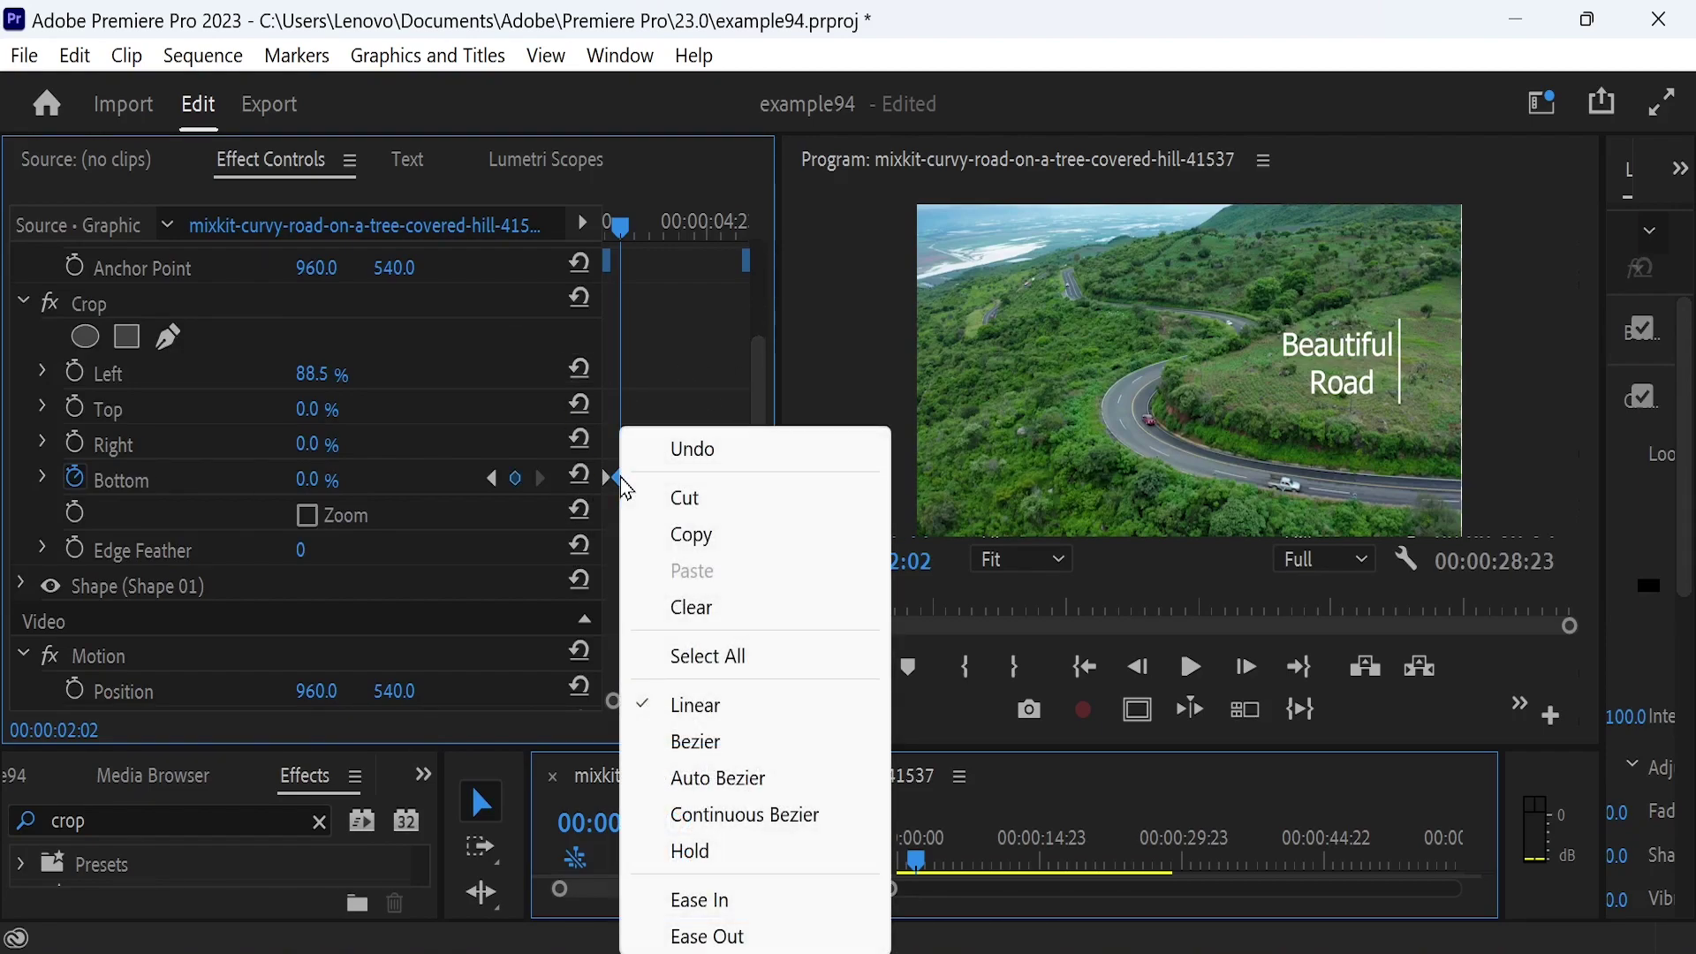
click(726, 902)
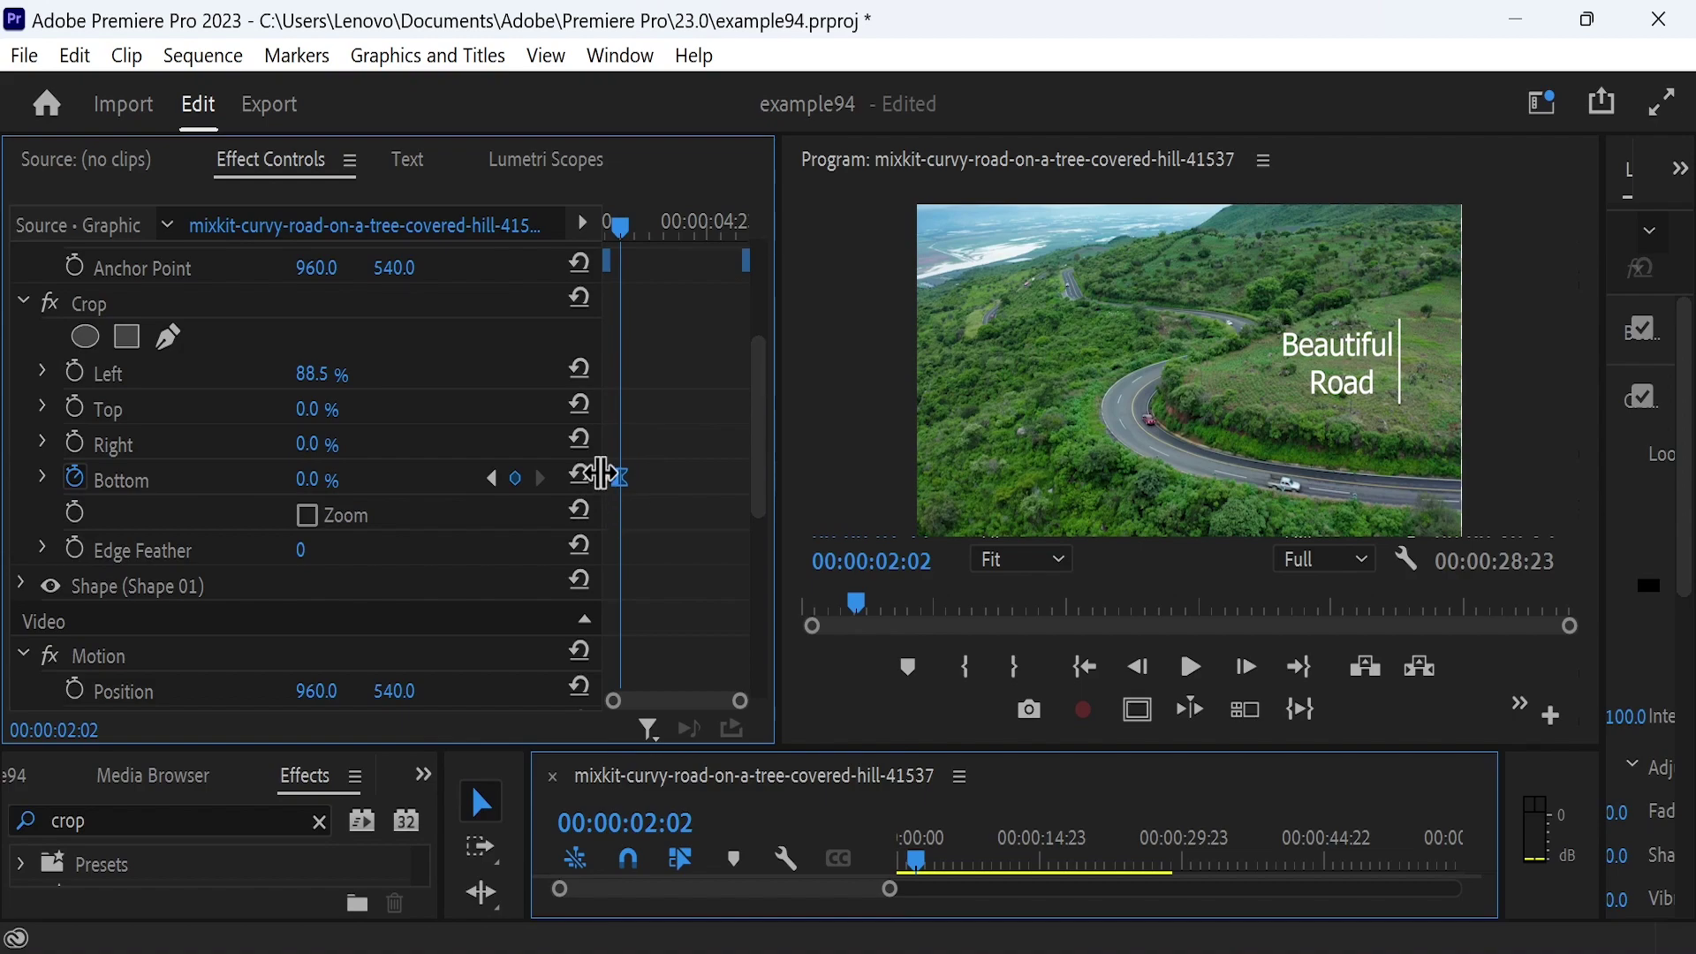
right_click(610, 489)
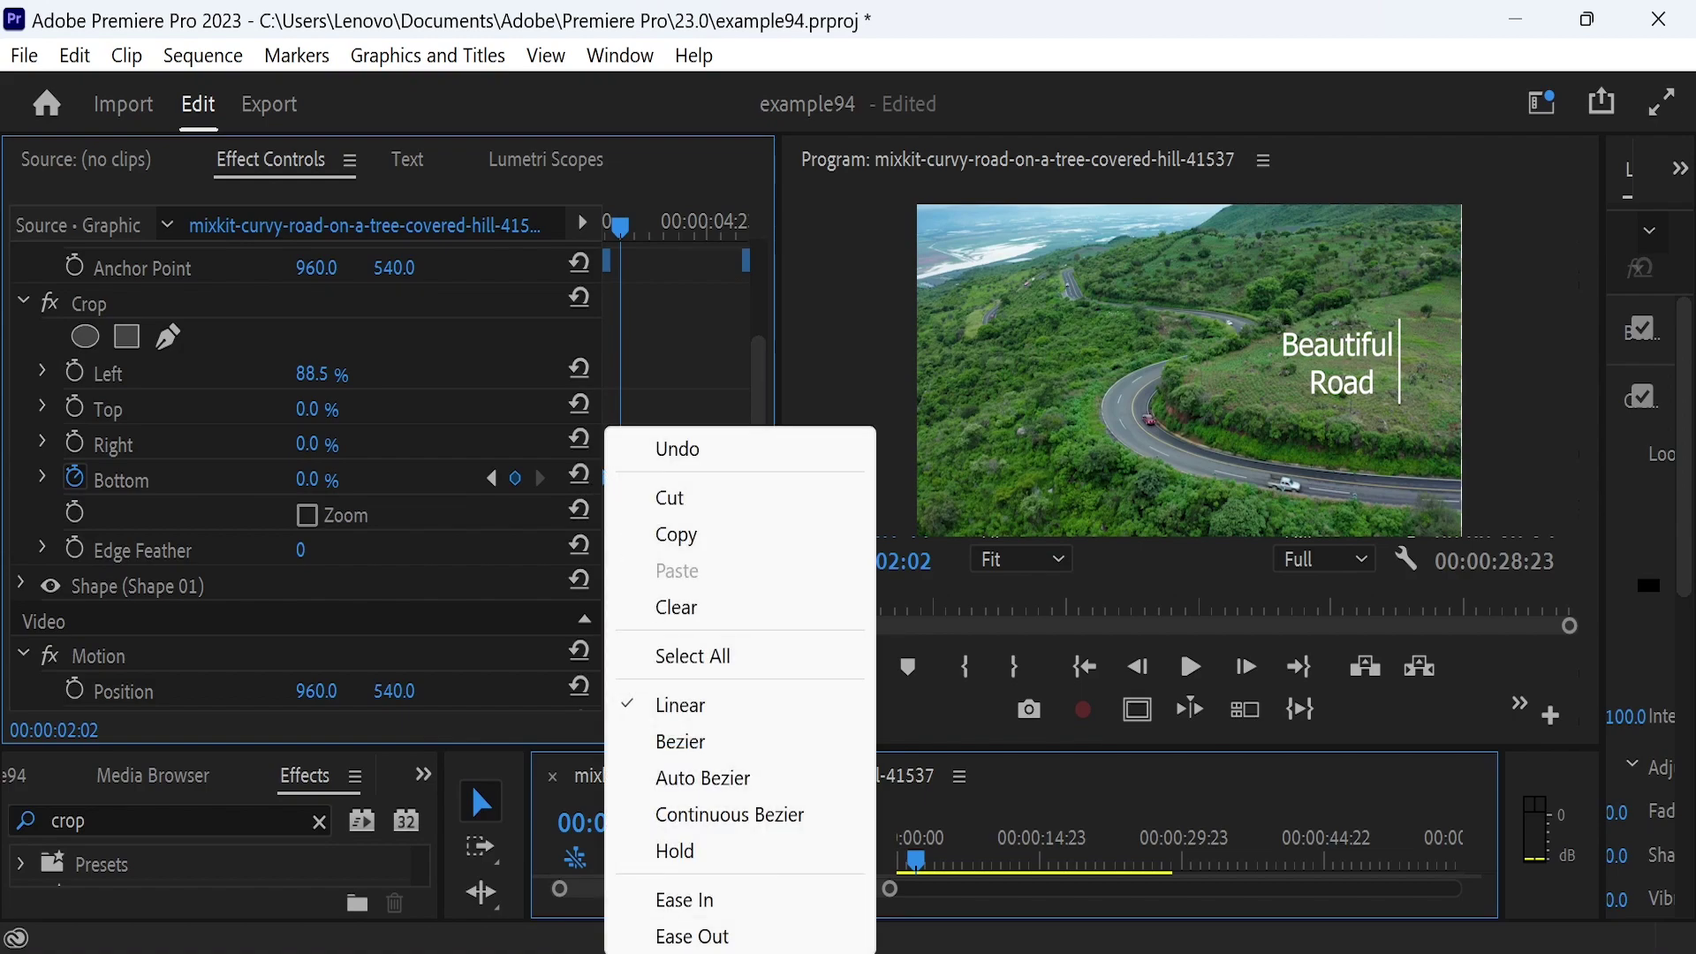
click(716, 937)
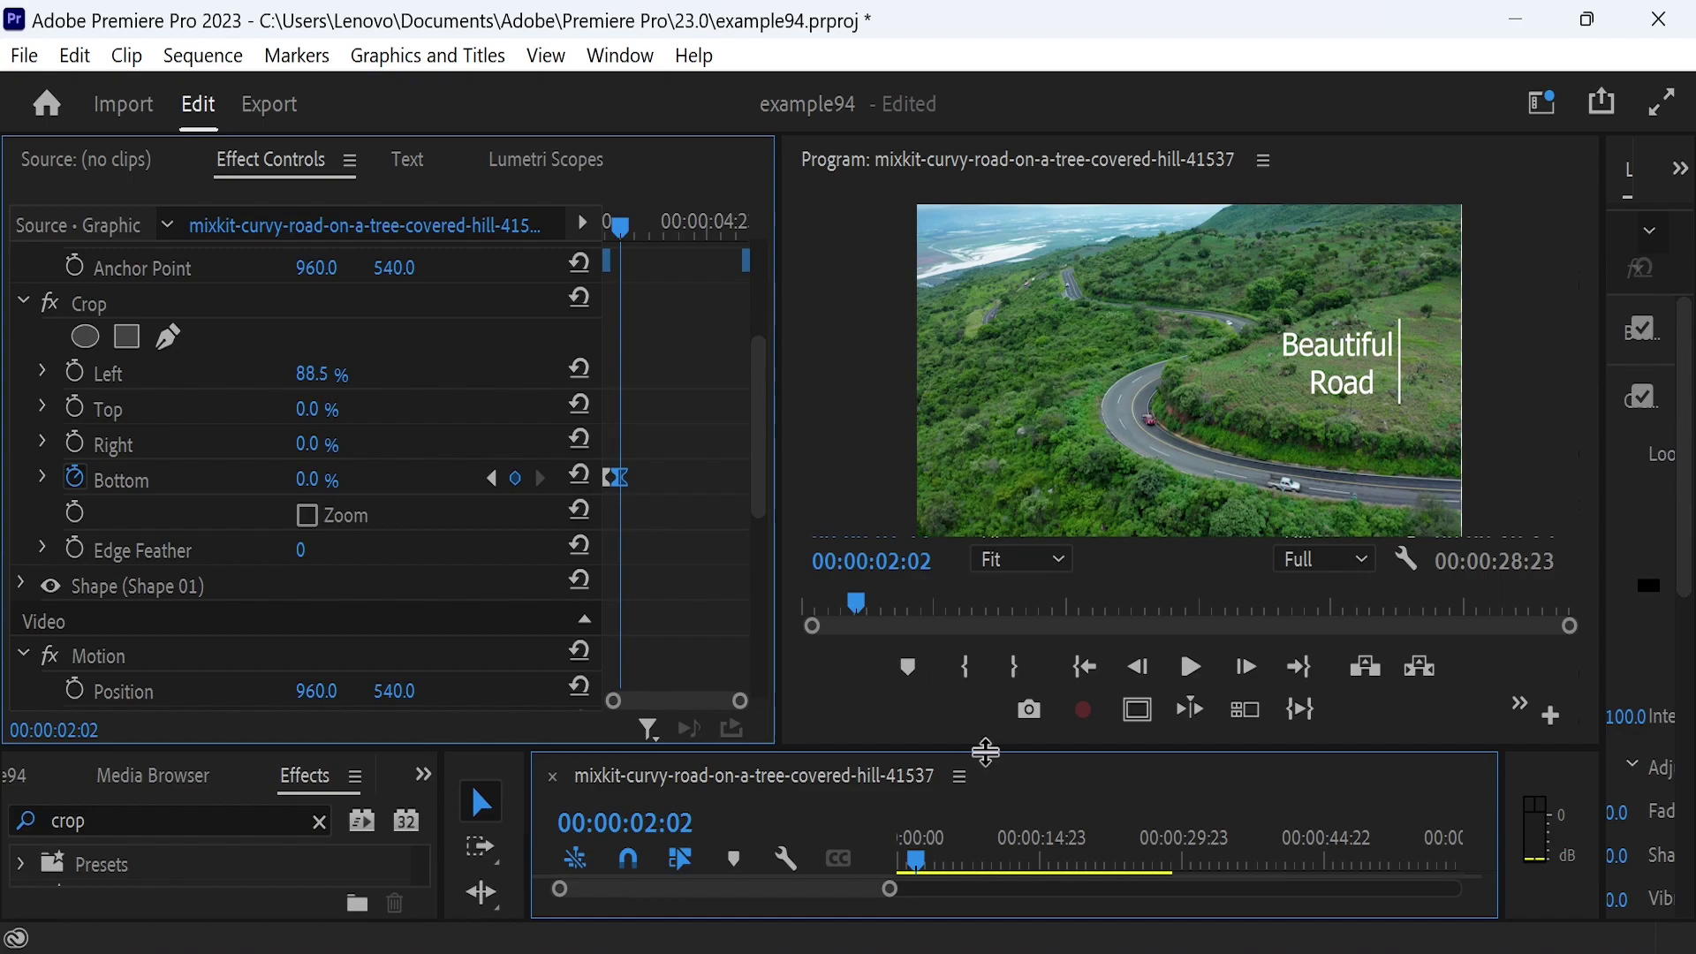
drag(984, 748, 957, 265)
- Nudge the V5 title copy slightly later and make track V5 visible
drag(937, 448, 954, 450)
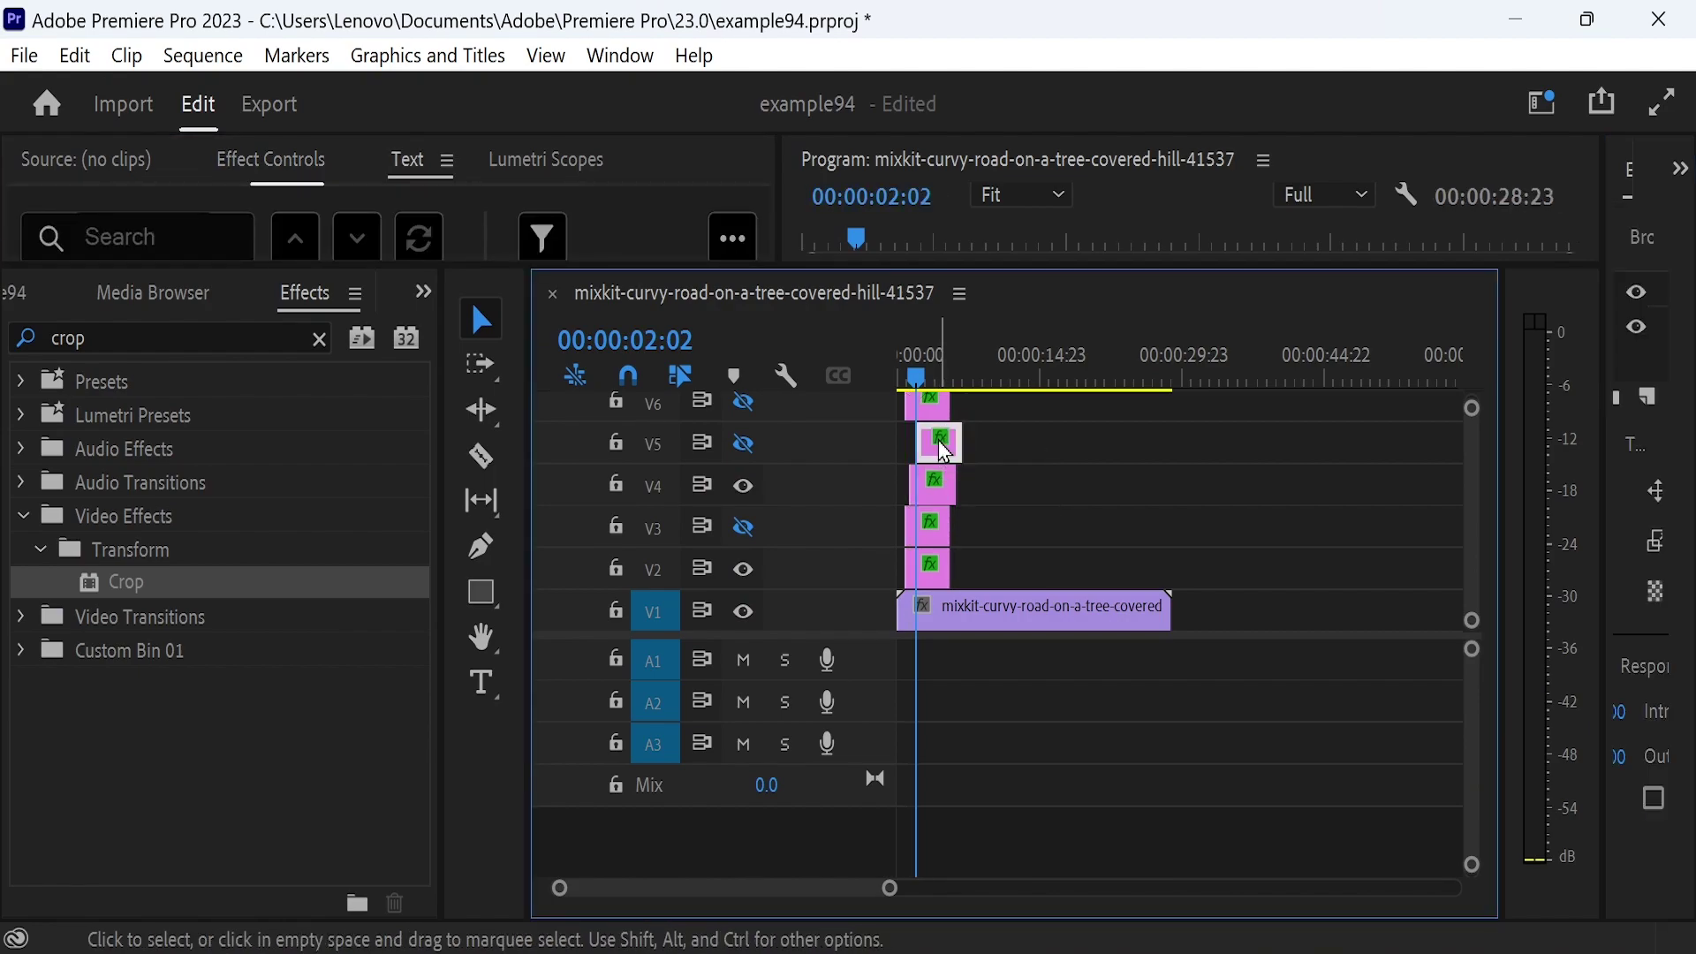
click(743, 443)
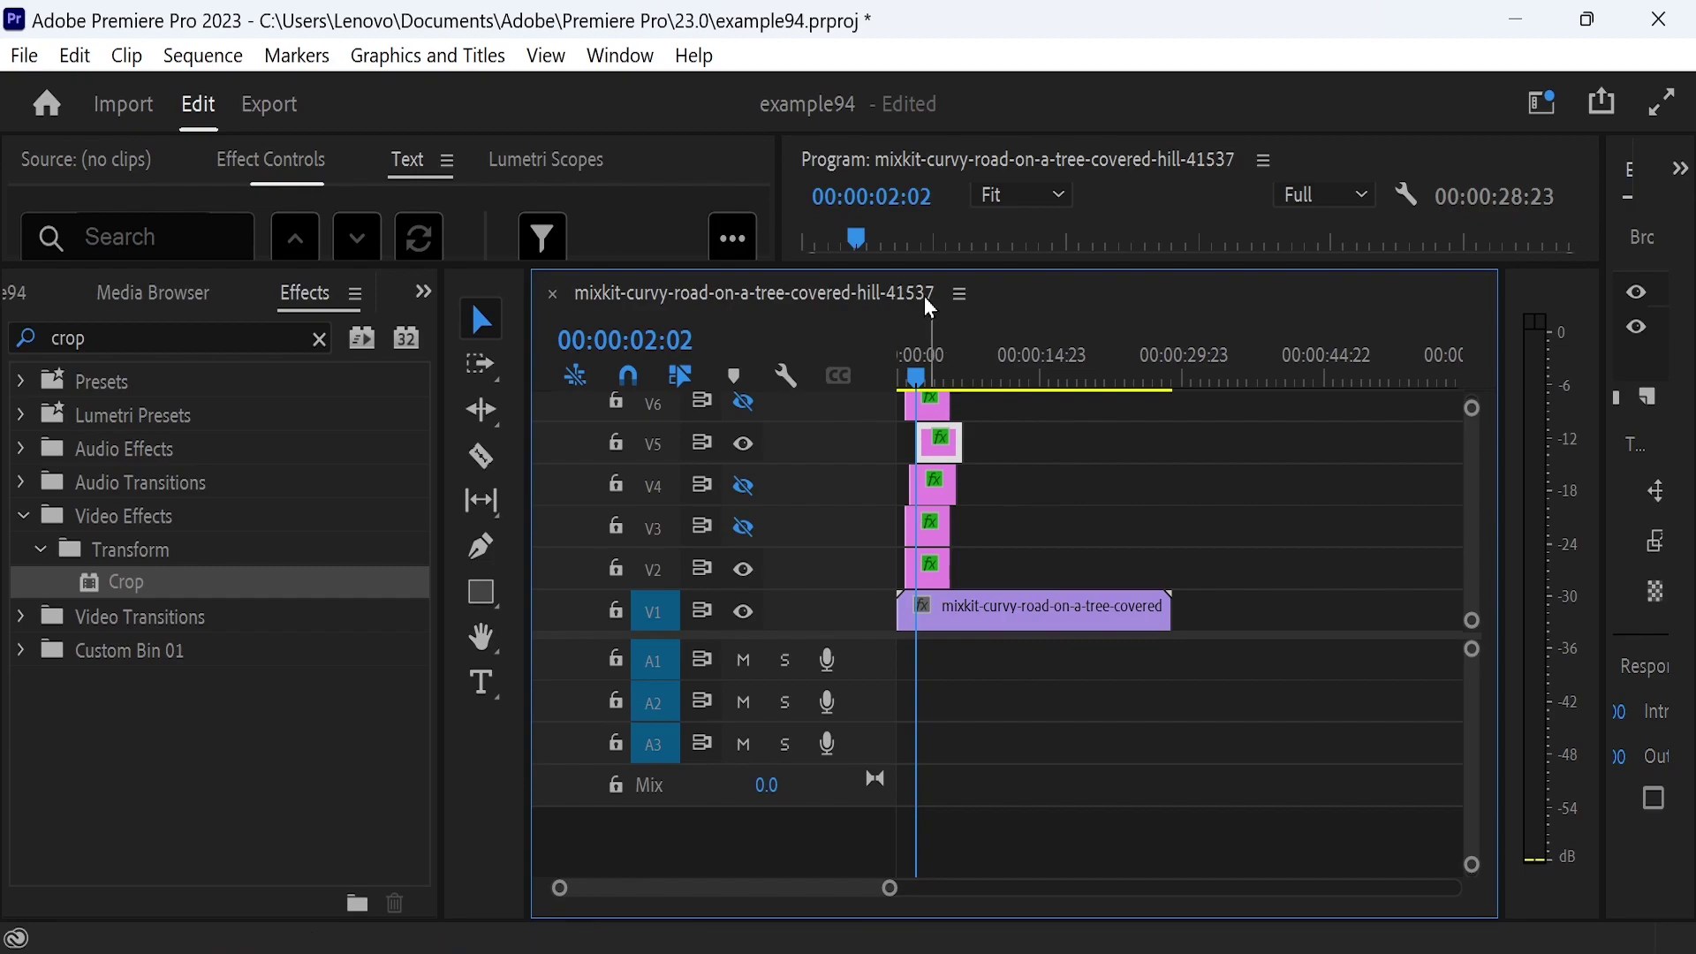
drag(922, 268, 952, 660)
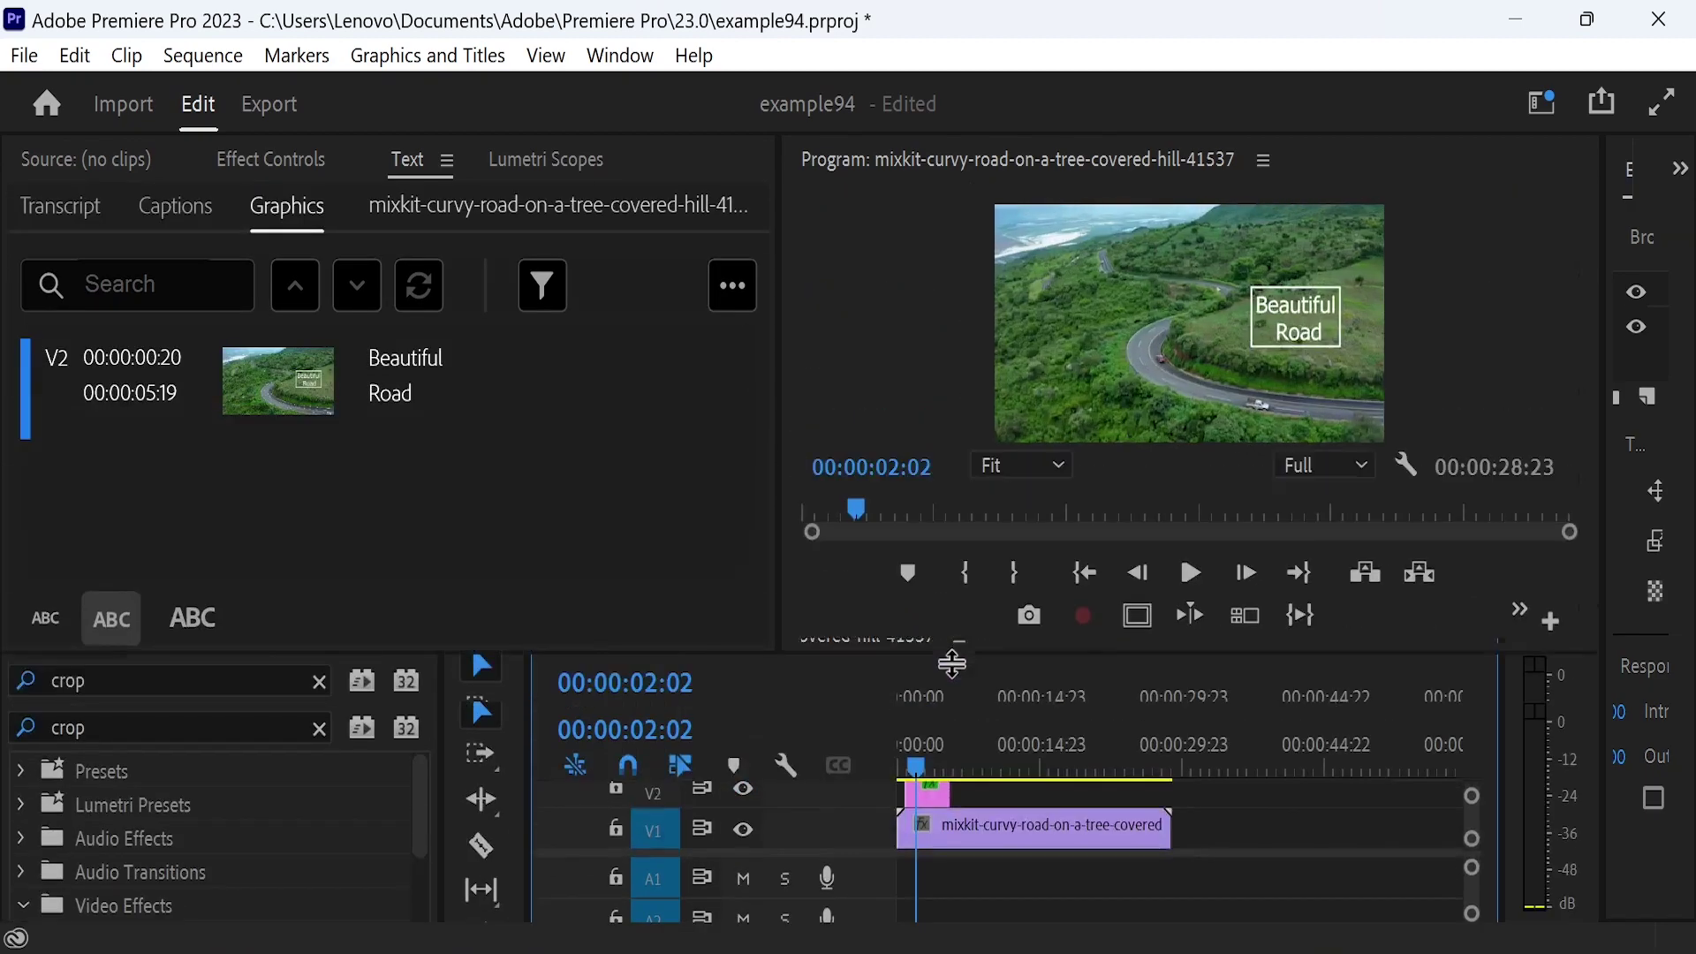
- Set the V5 copy's crop Top to 58.8%
click(265, 160)
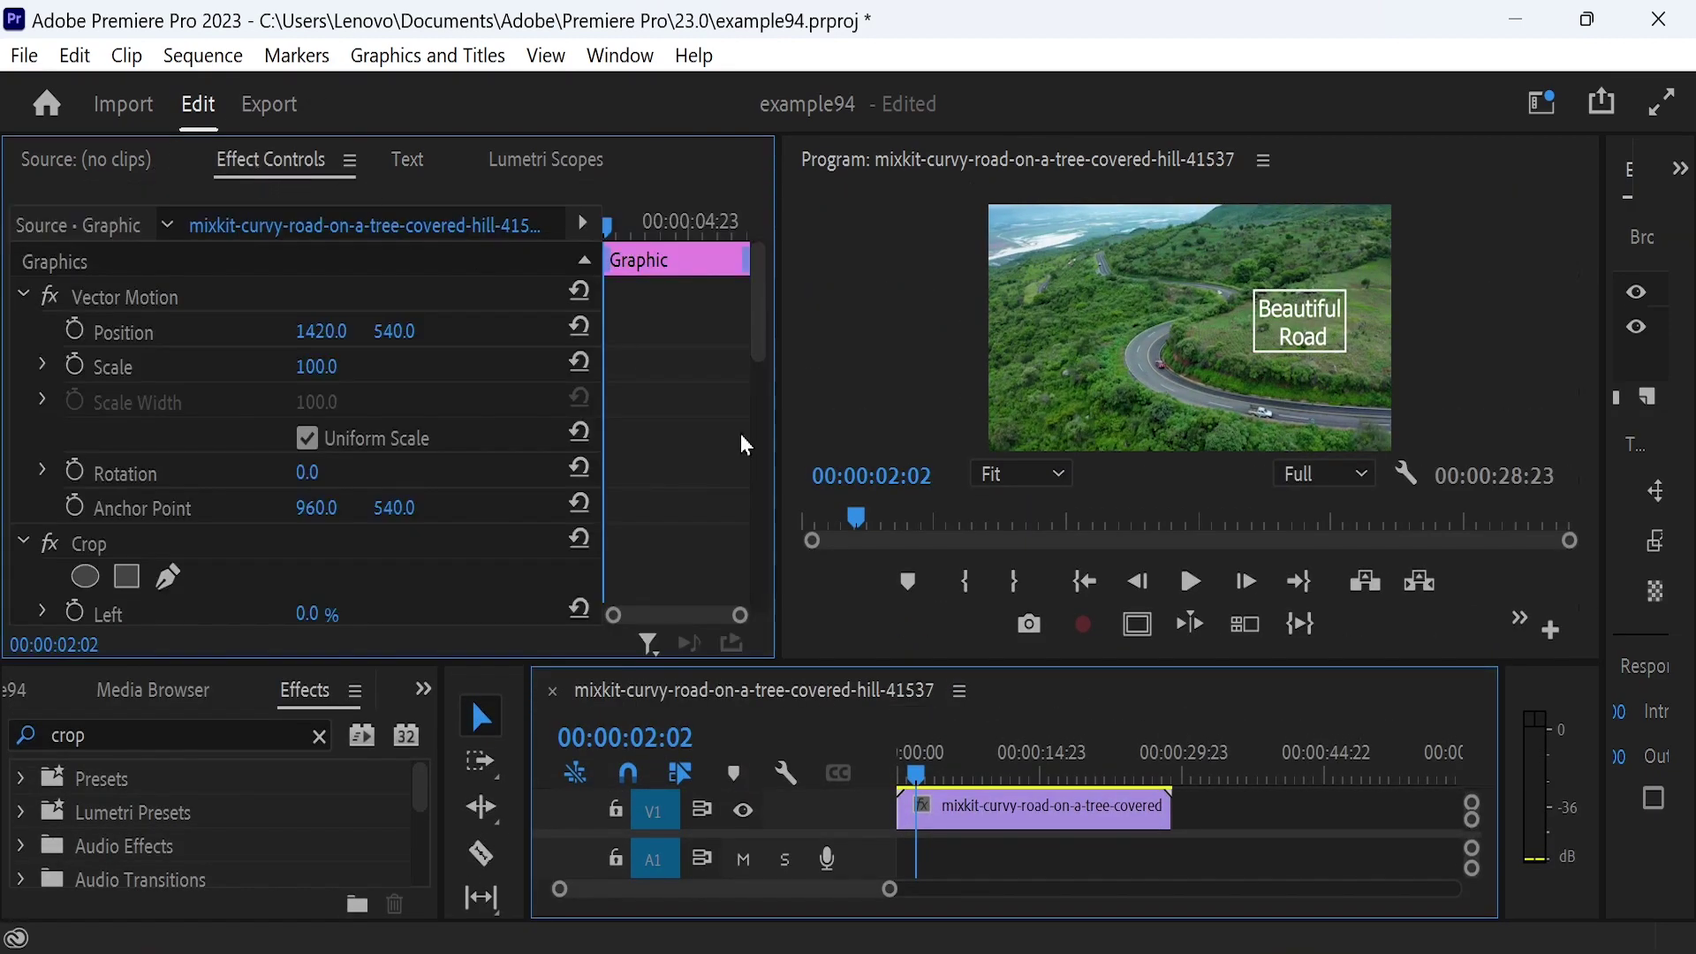
drag(761, 334, 761, 415)
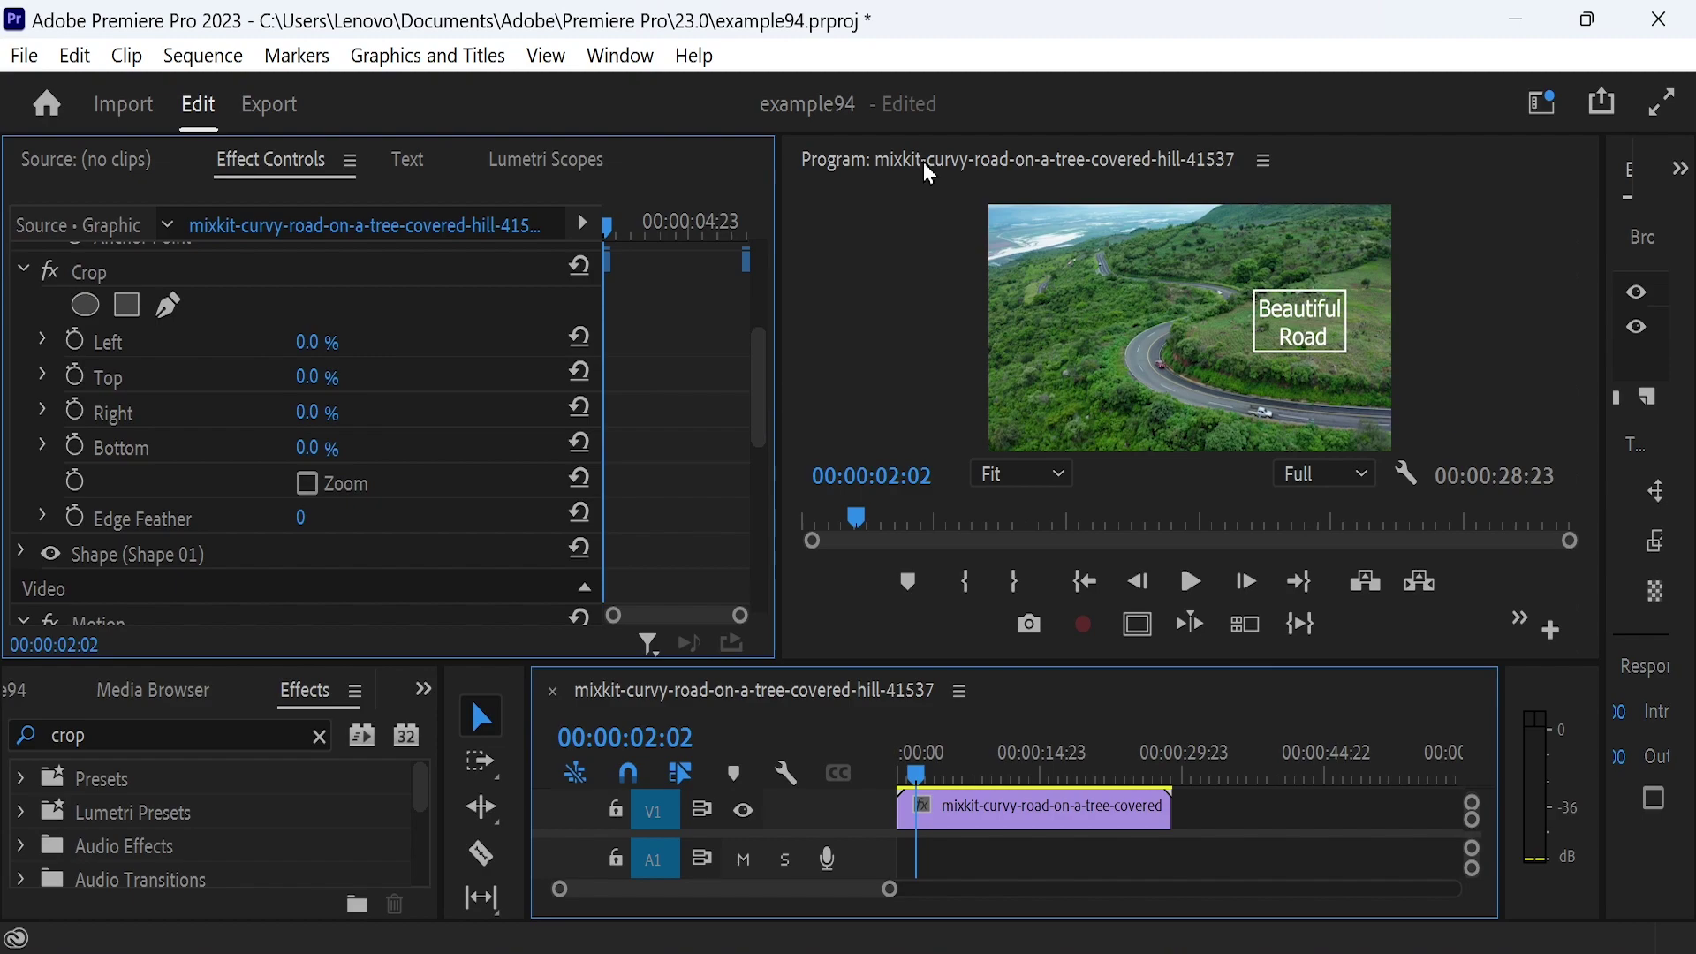
click(315, 377)
text(60)
key(Return)
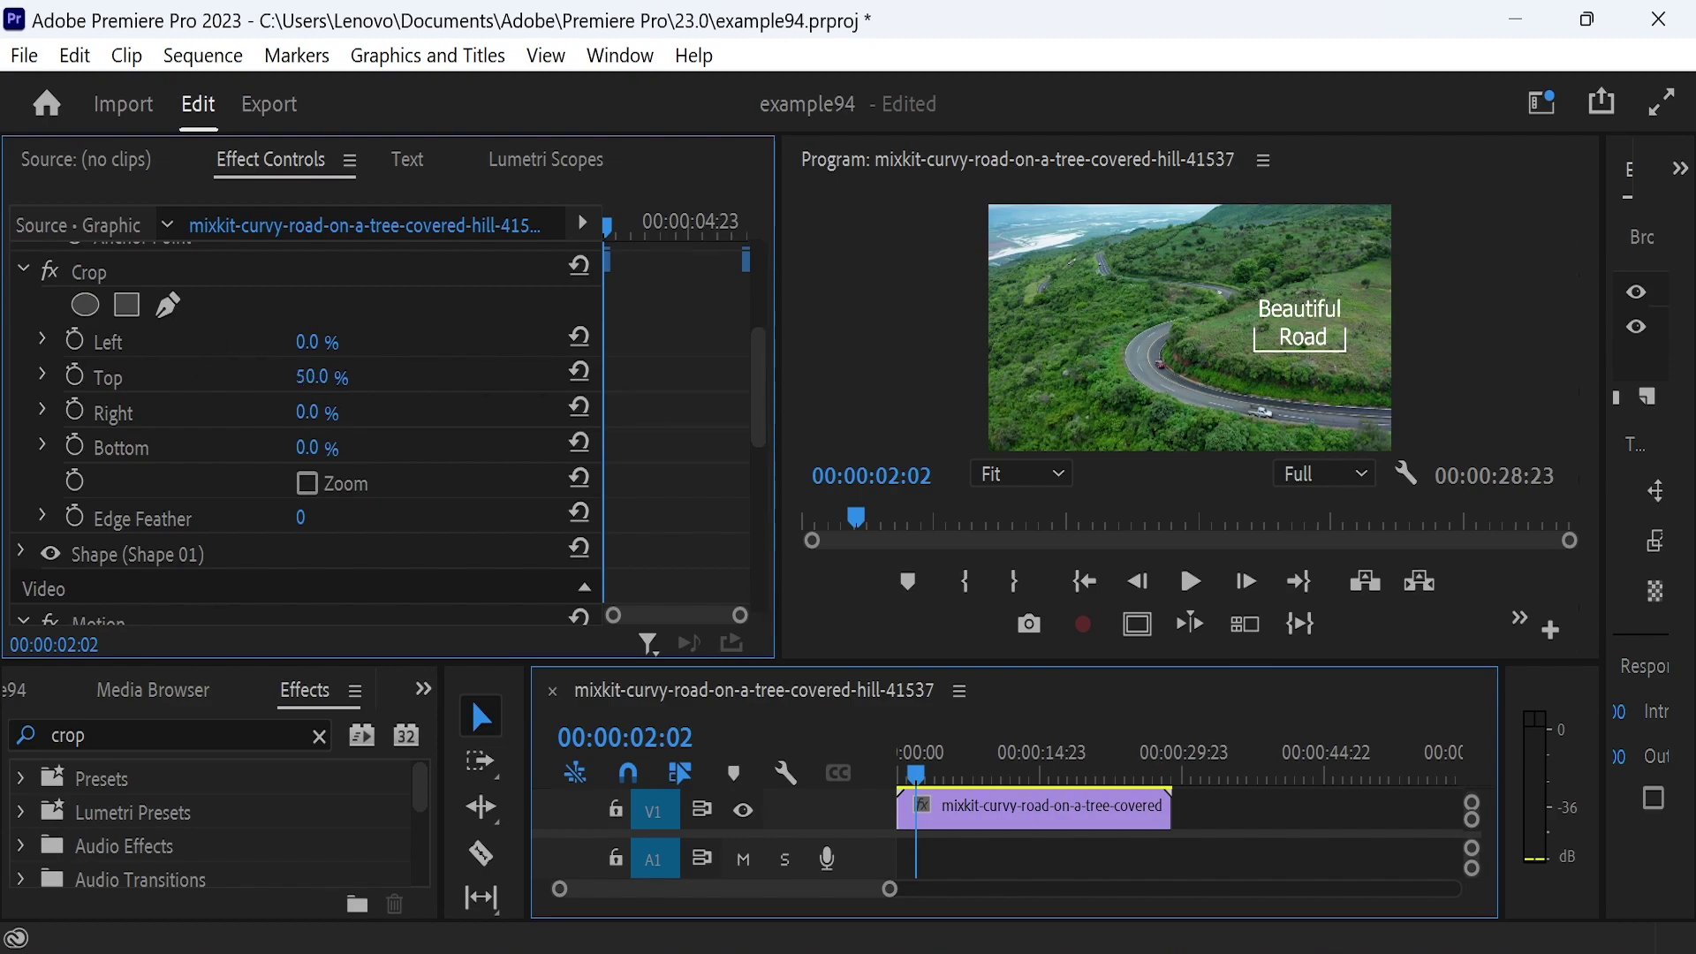
drag(335, 376, 326, 373)
click(339, 374)
text(57.5)
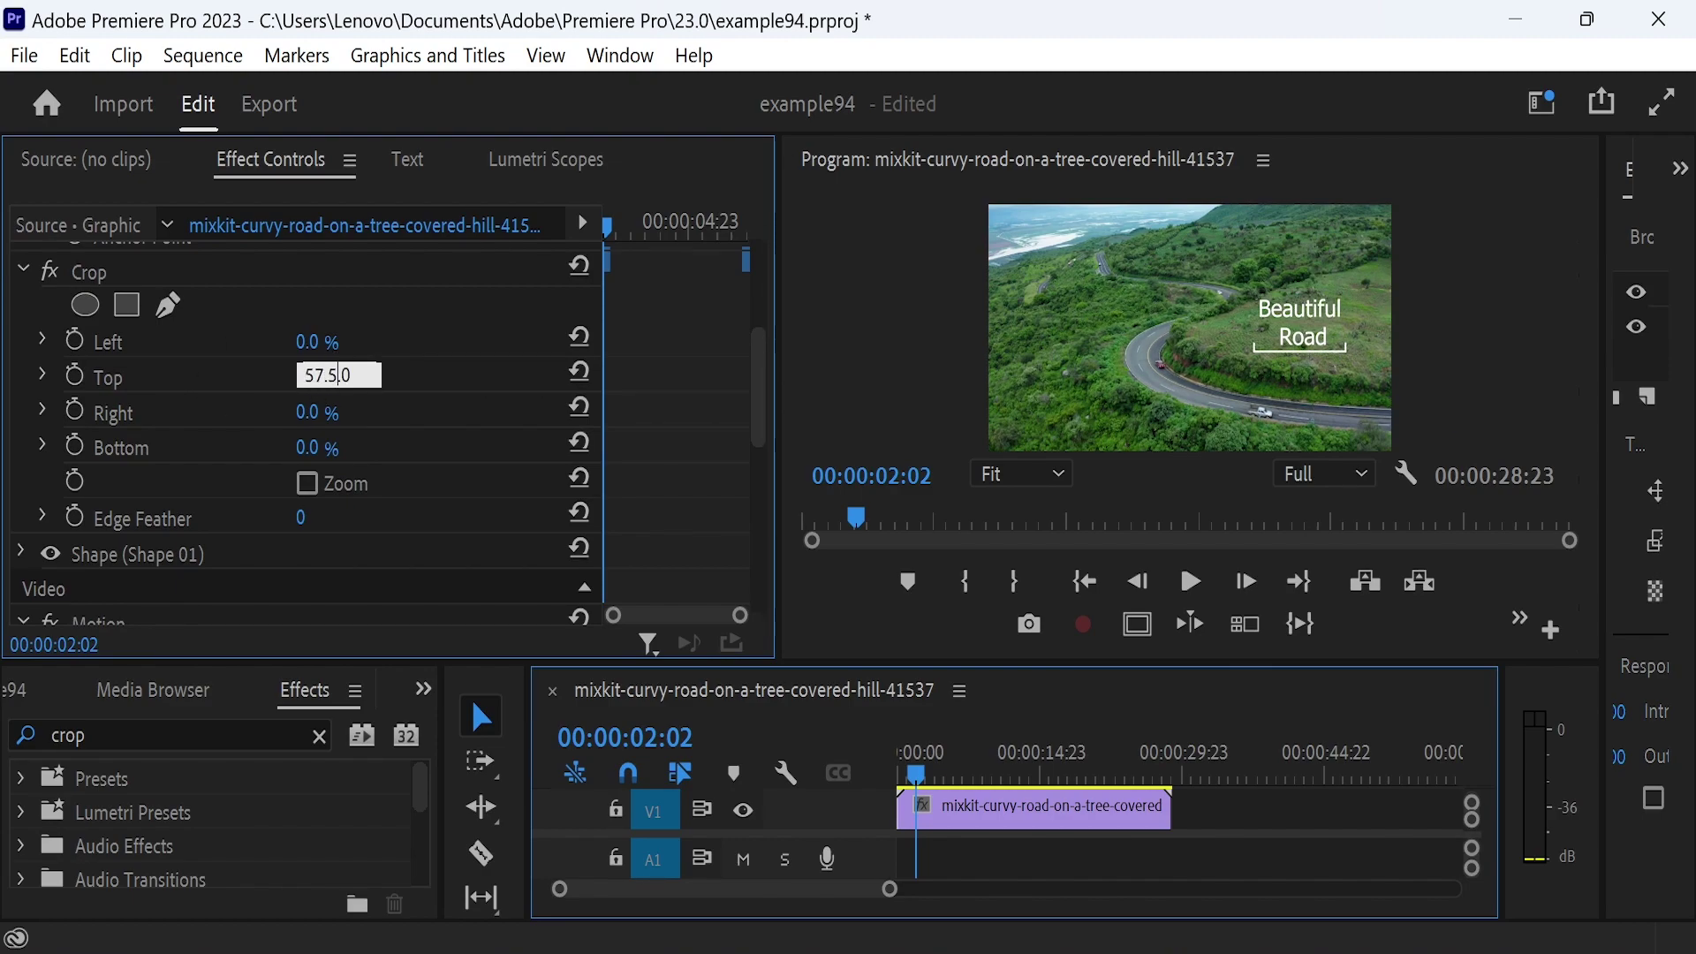
key(Return)
click(338, 365)
text(58)
key(Return)
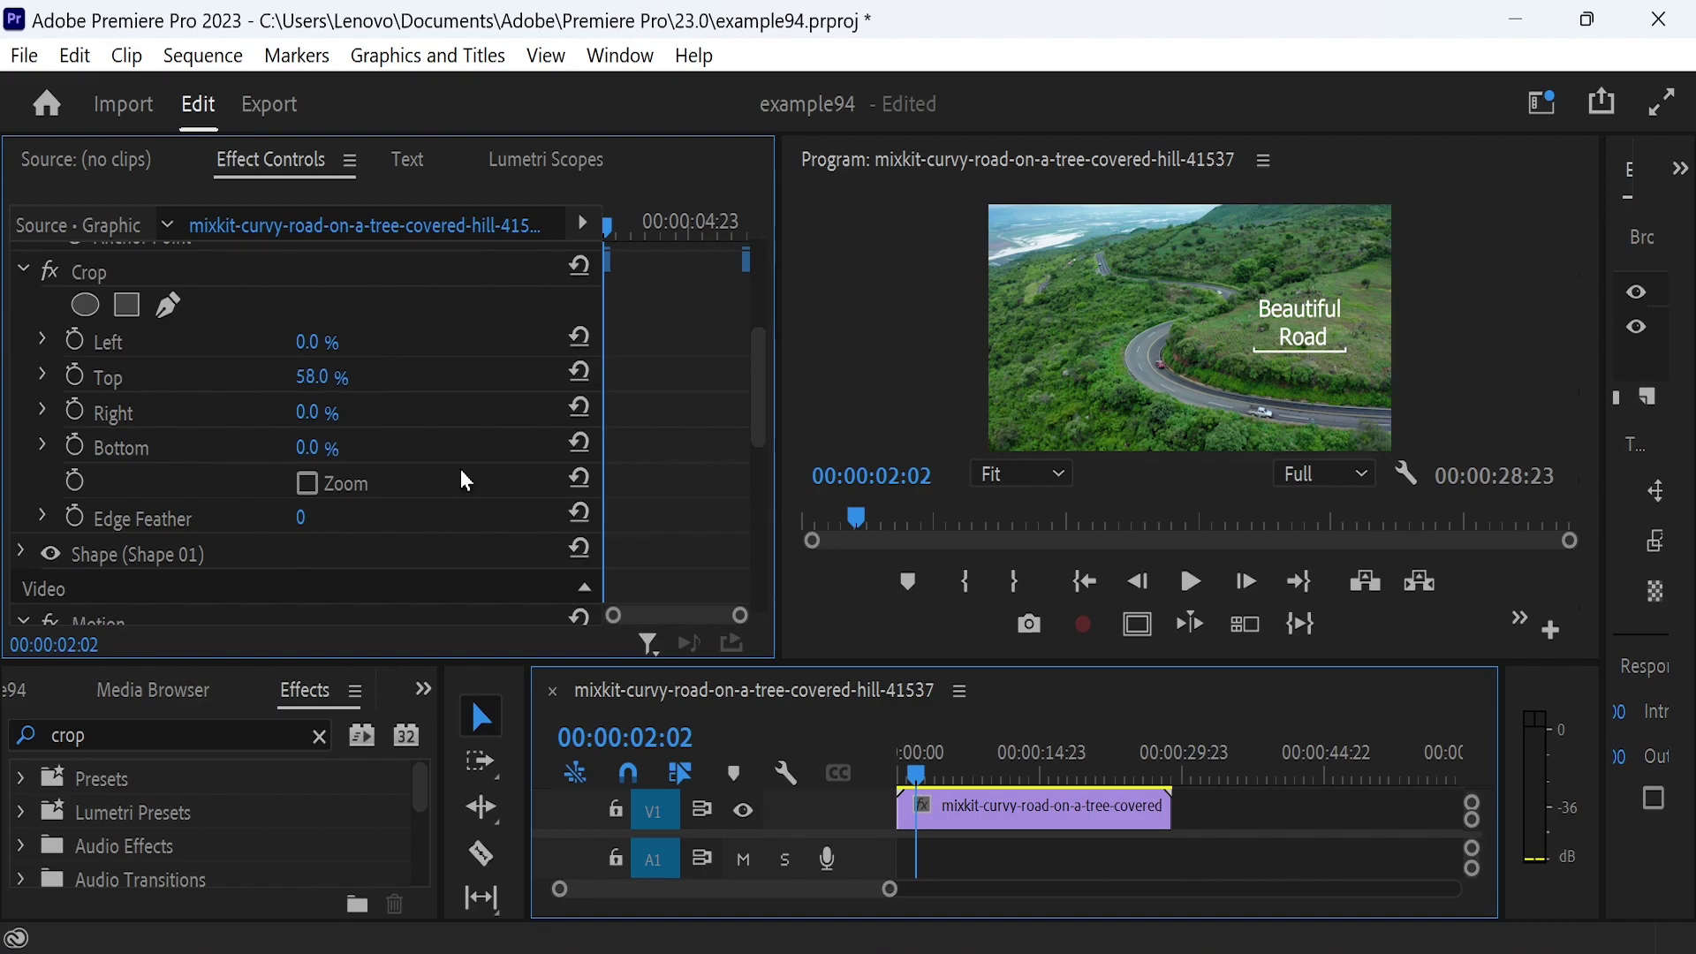
click(339, 366)
key(Return)
drag(318, 377, 324, 377)
click(323, 375)
key(Return)
- Set the crop Left value to 90%
click(316, 341)
text(48)
key(Return)
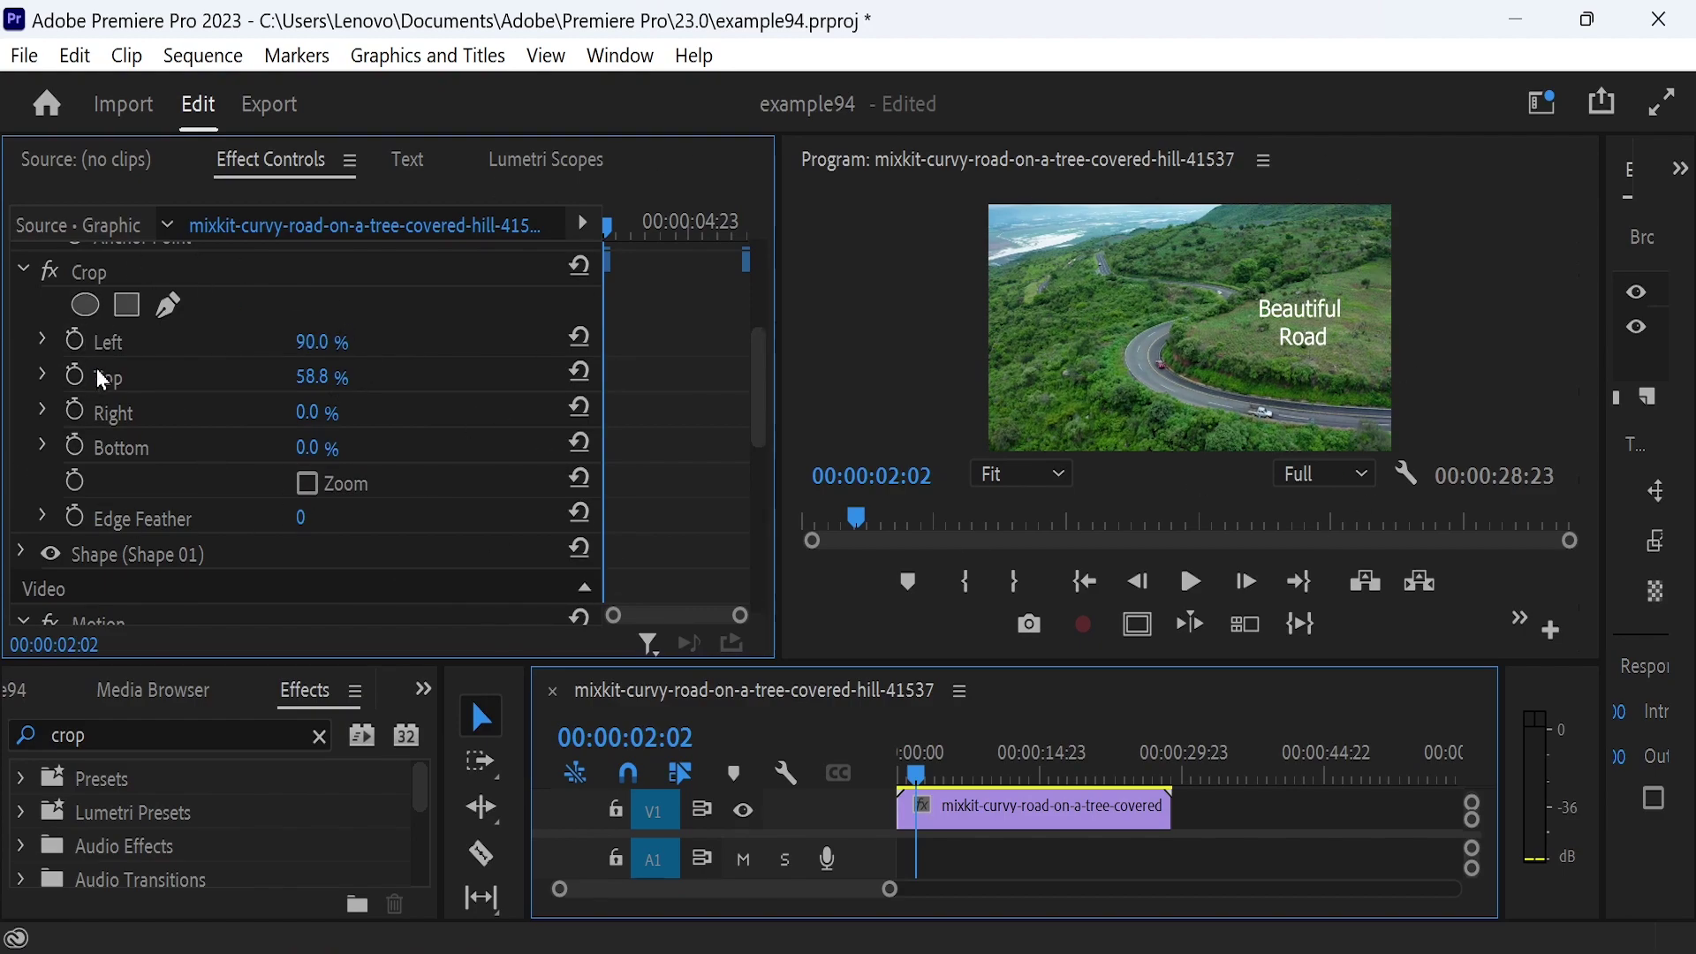
- Keyframe crop Left from 90% to 0% at 00:00:02:17
click(74, 339)
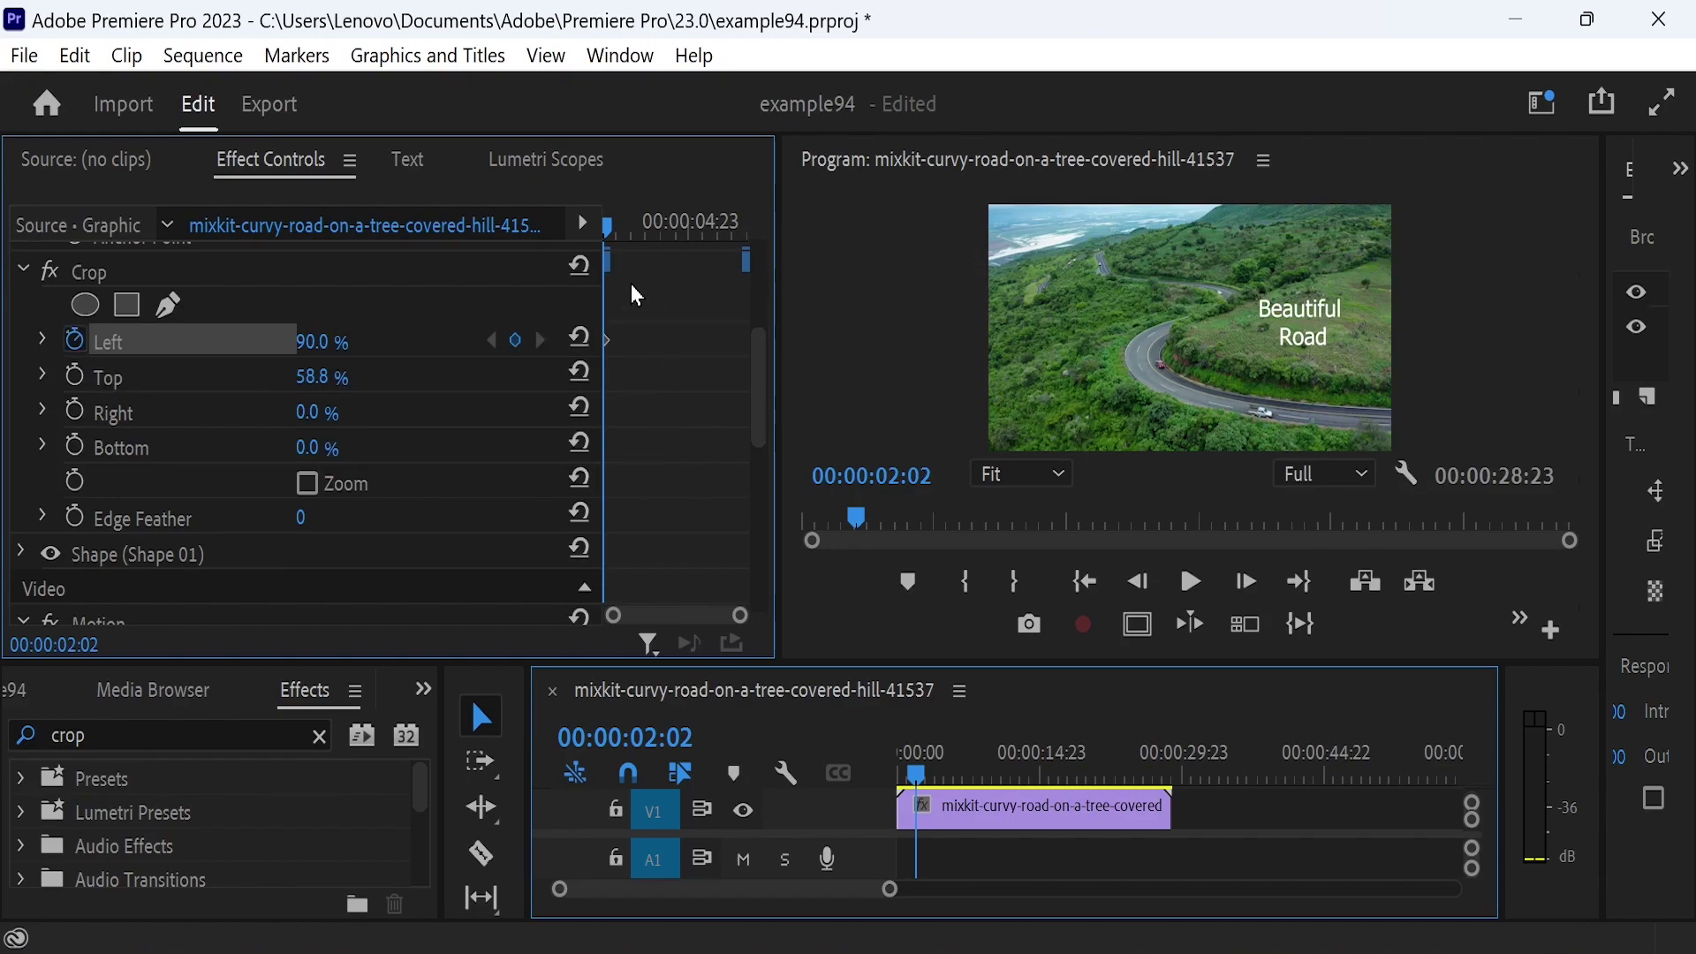
key(space)
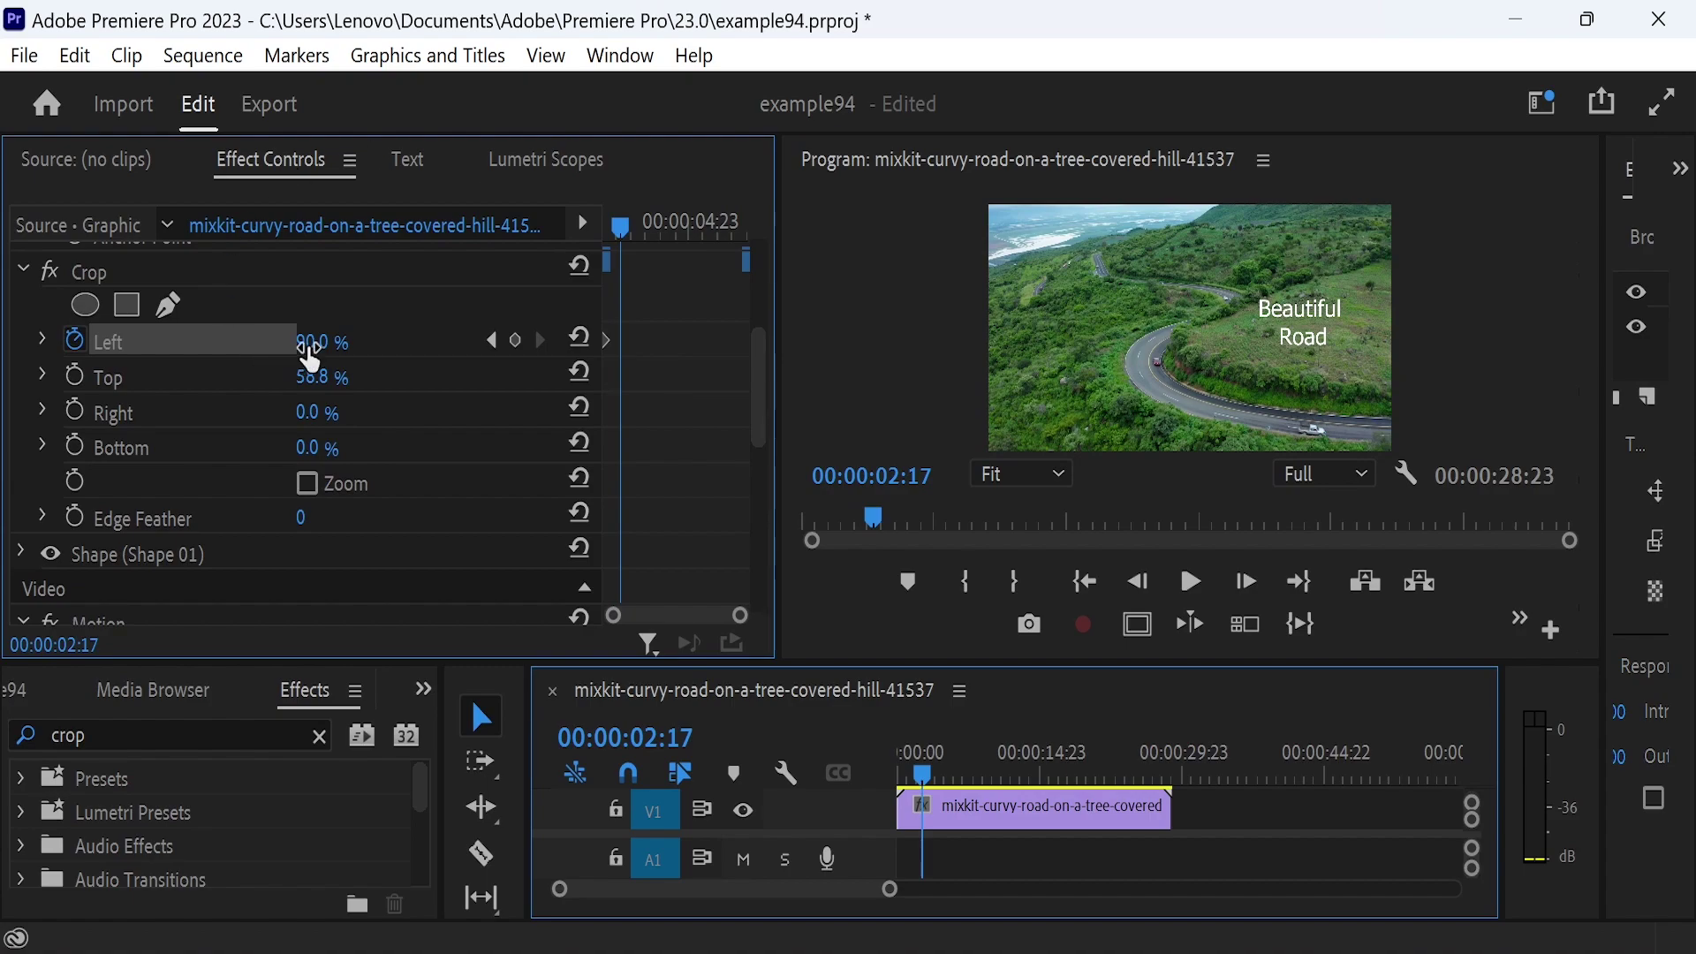
click(339, 334)
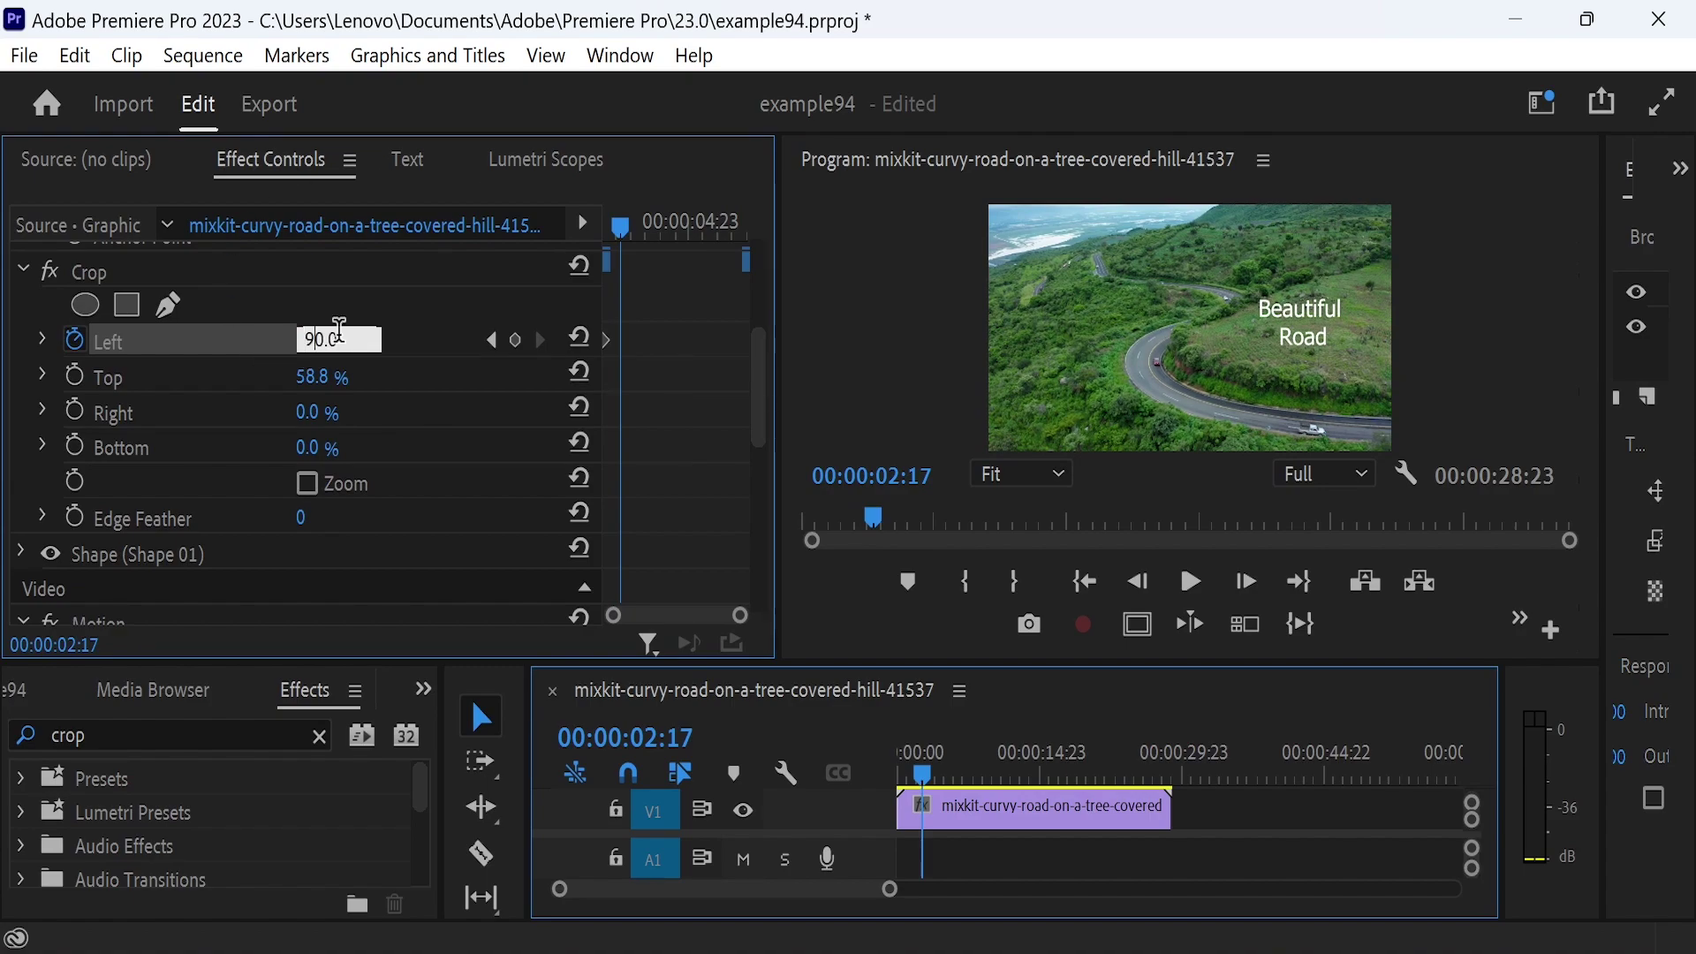
click(24, 338)
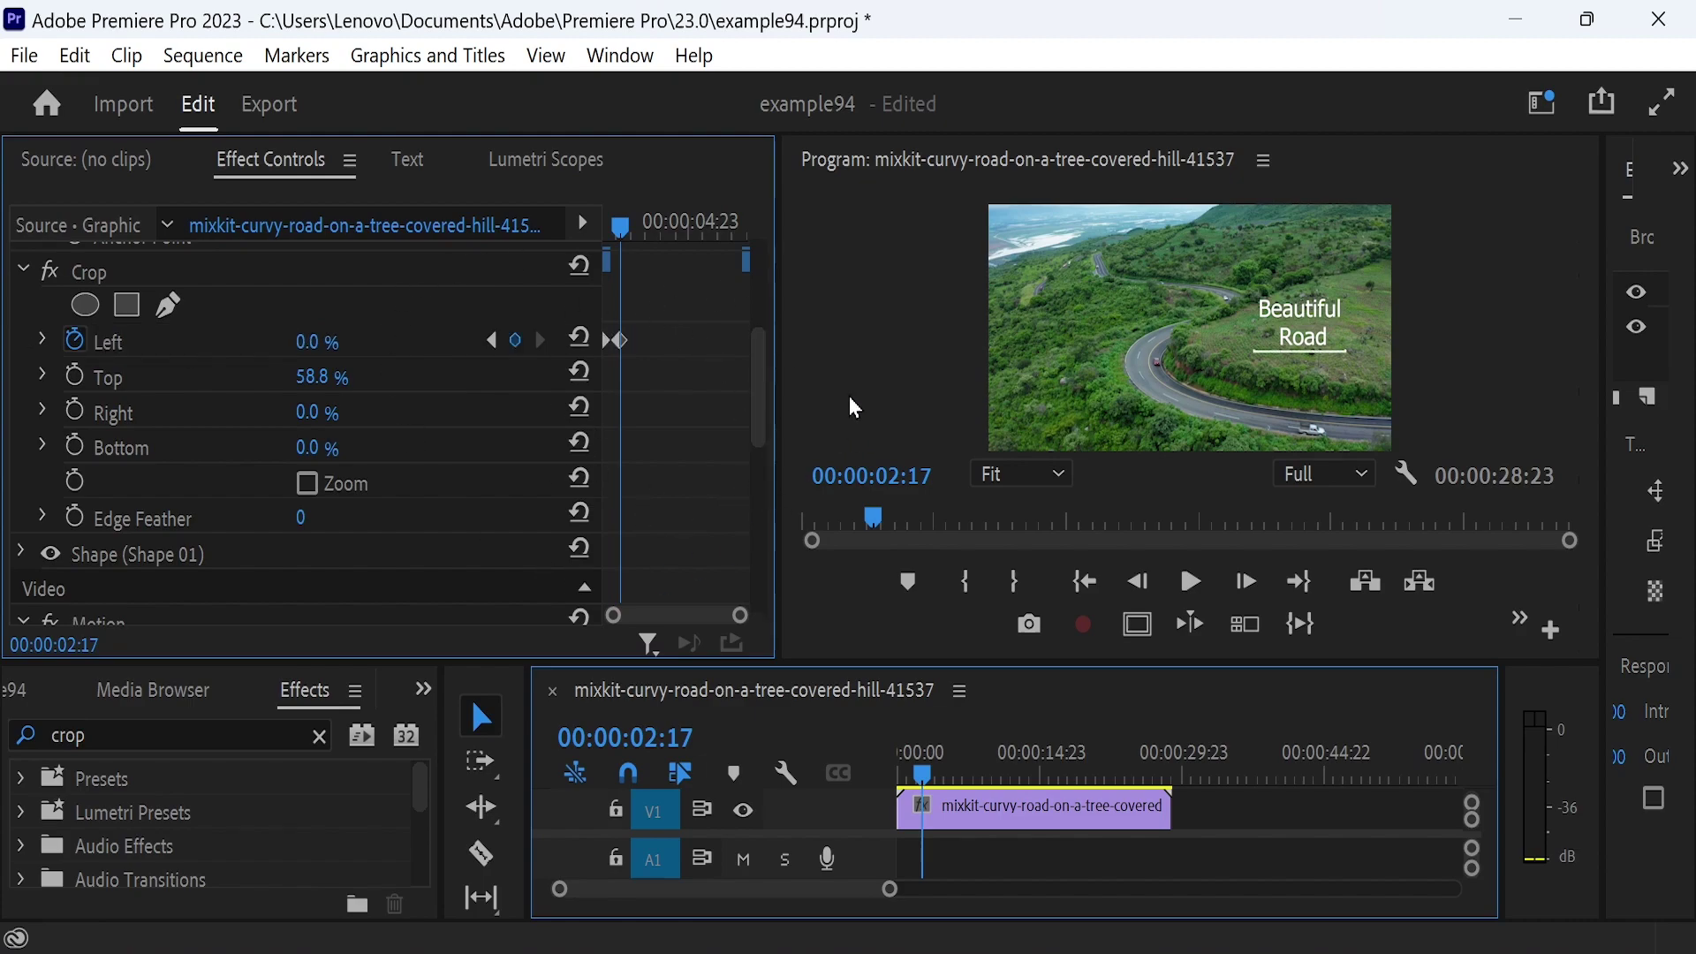
- Apply Ease In and Ease Out to the Left crop keyframe
right_click(621, 341)
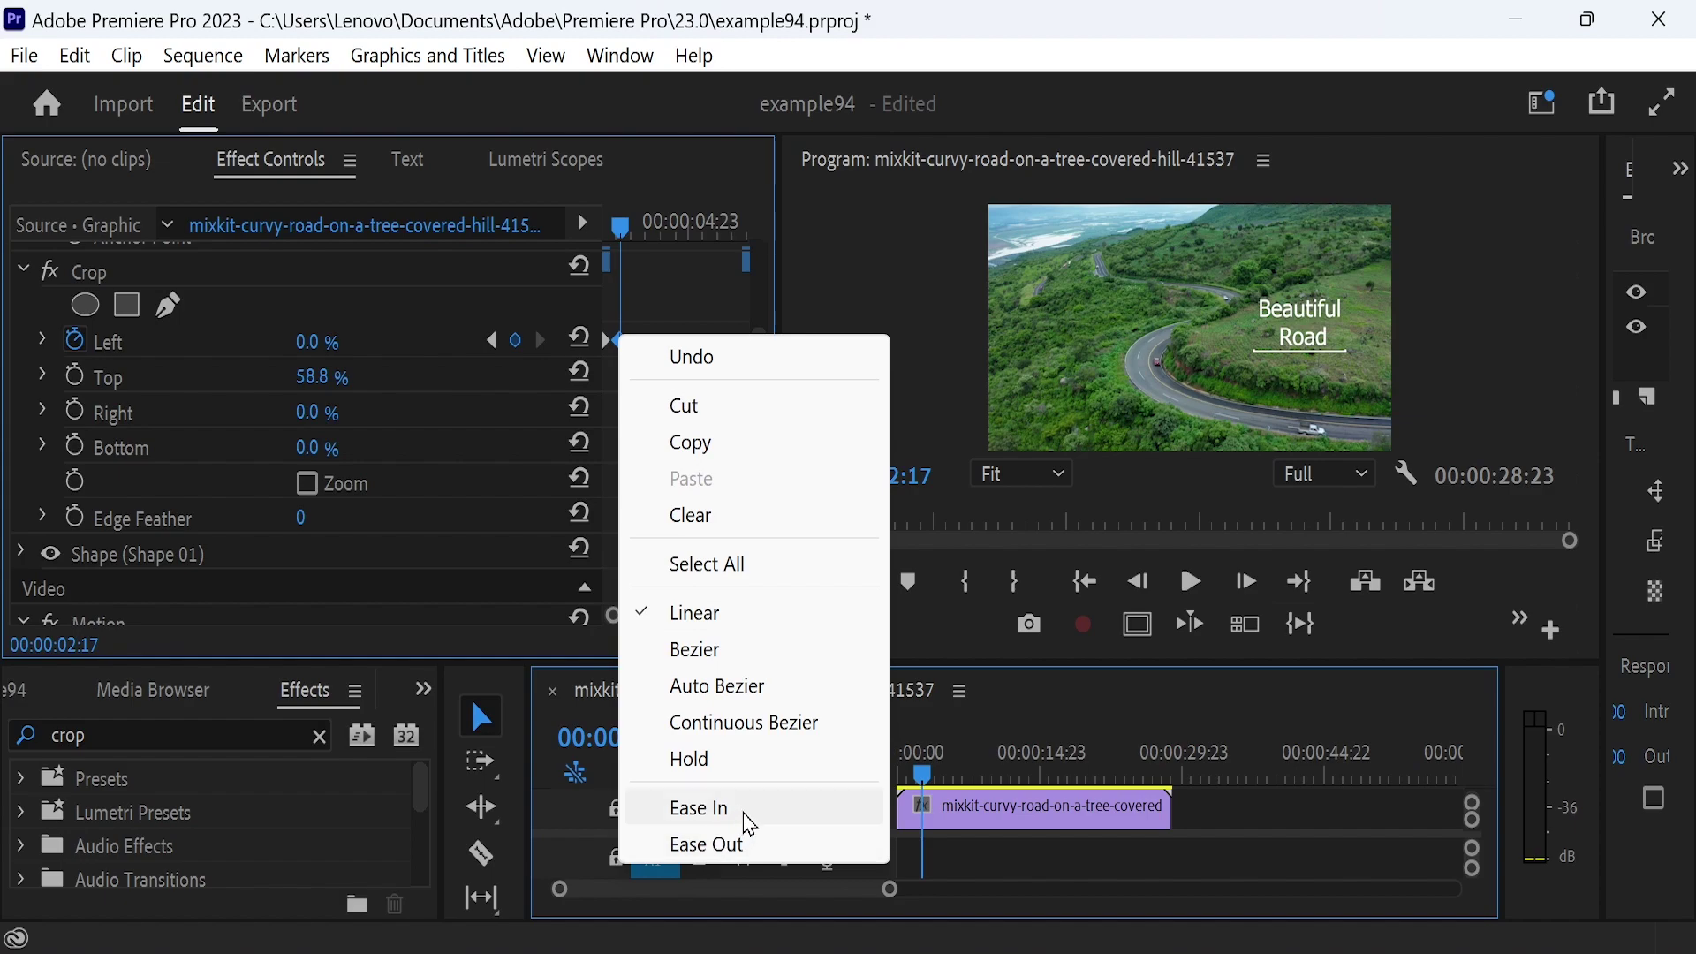
click(750, 824)
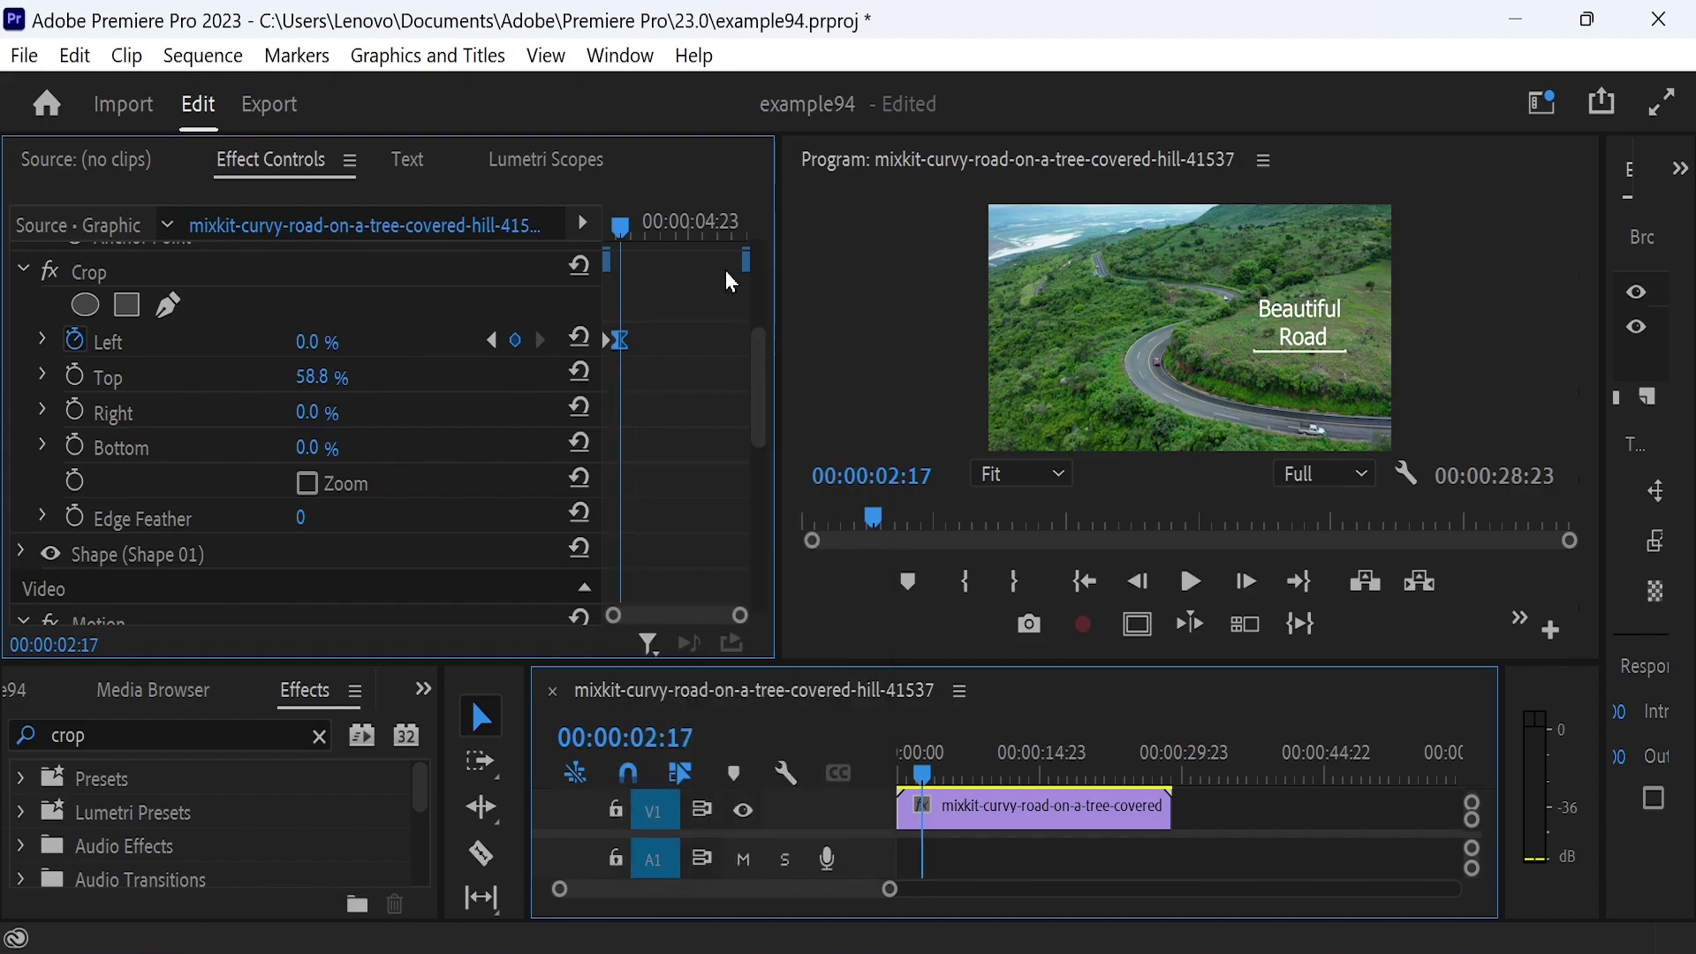
right_click(609, 348)
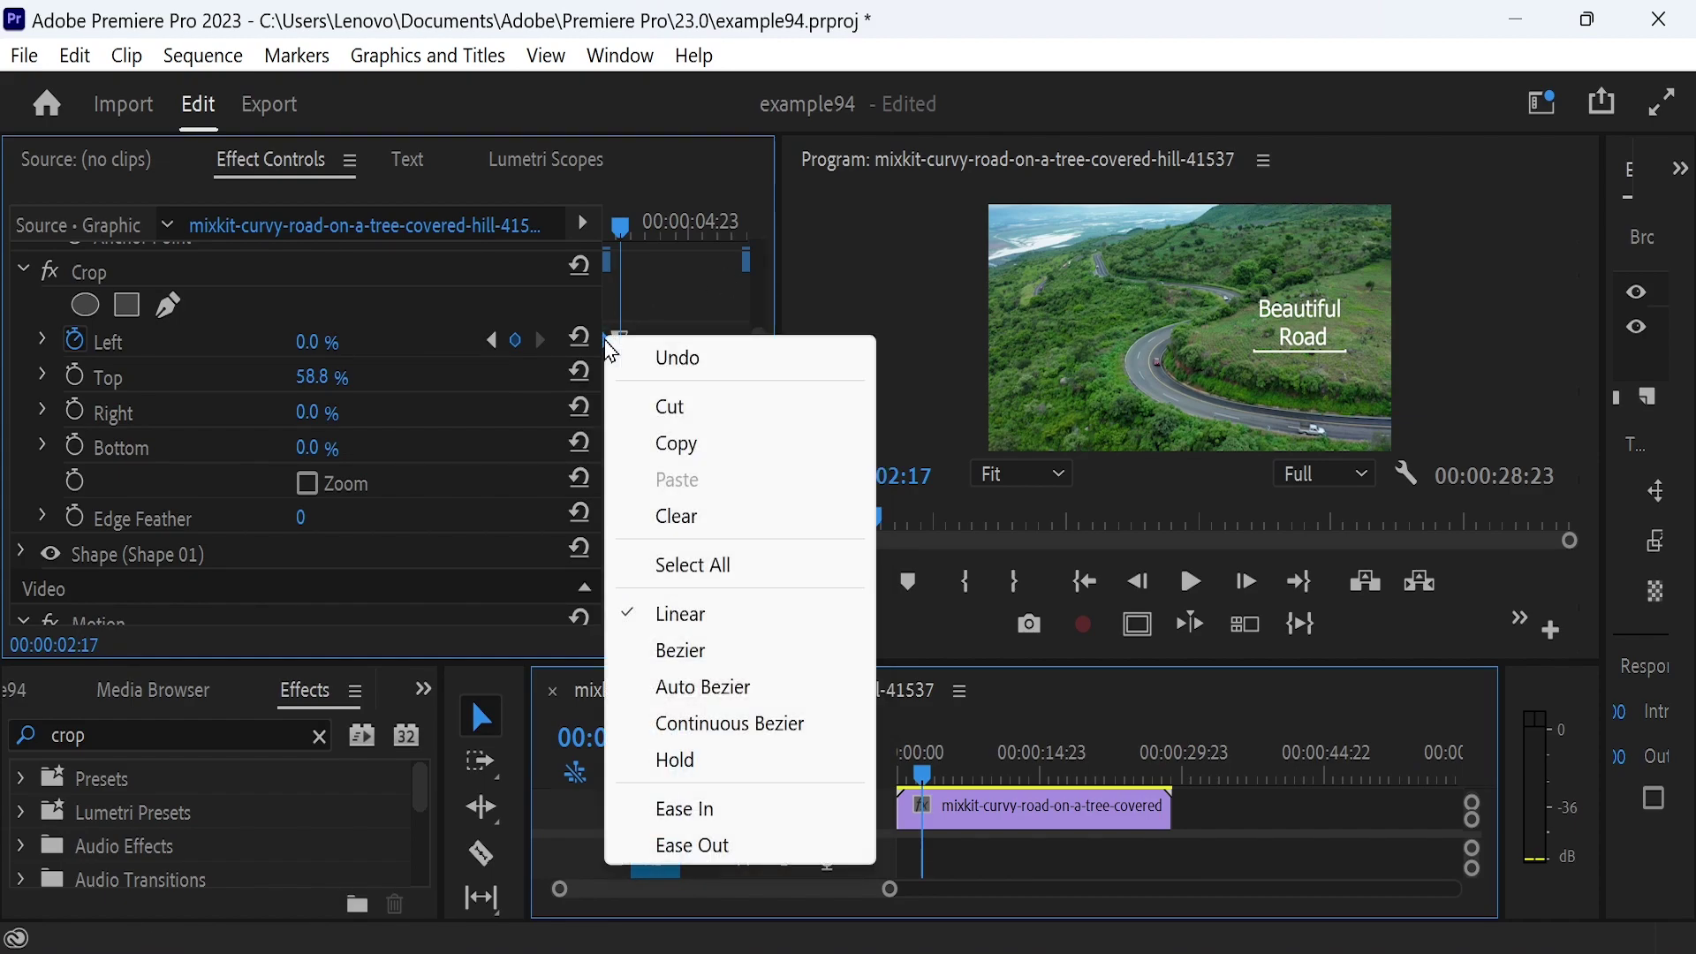
click(733, 850)
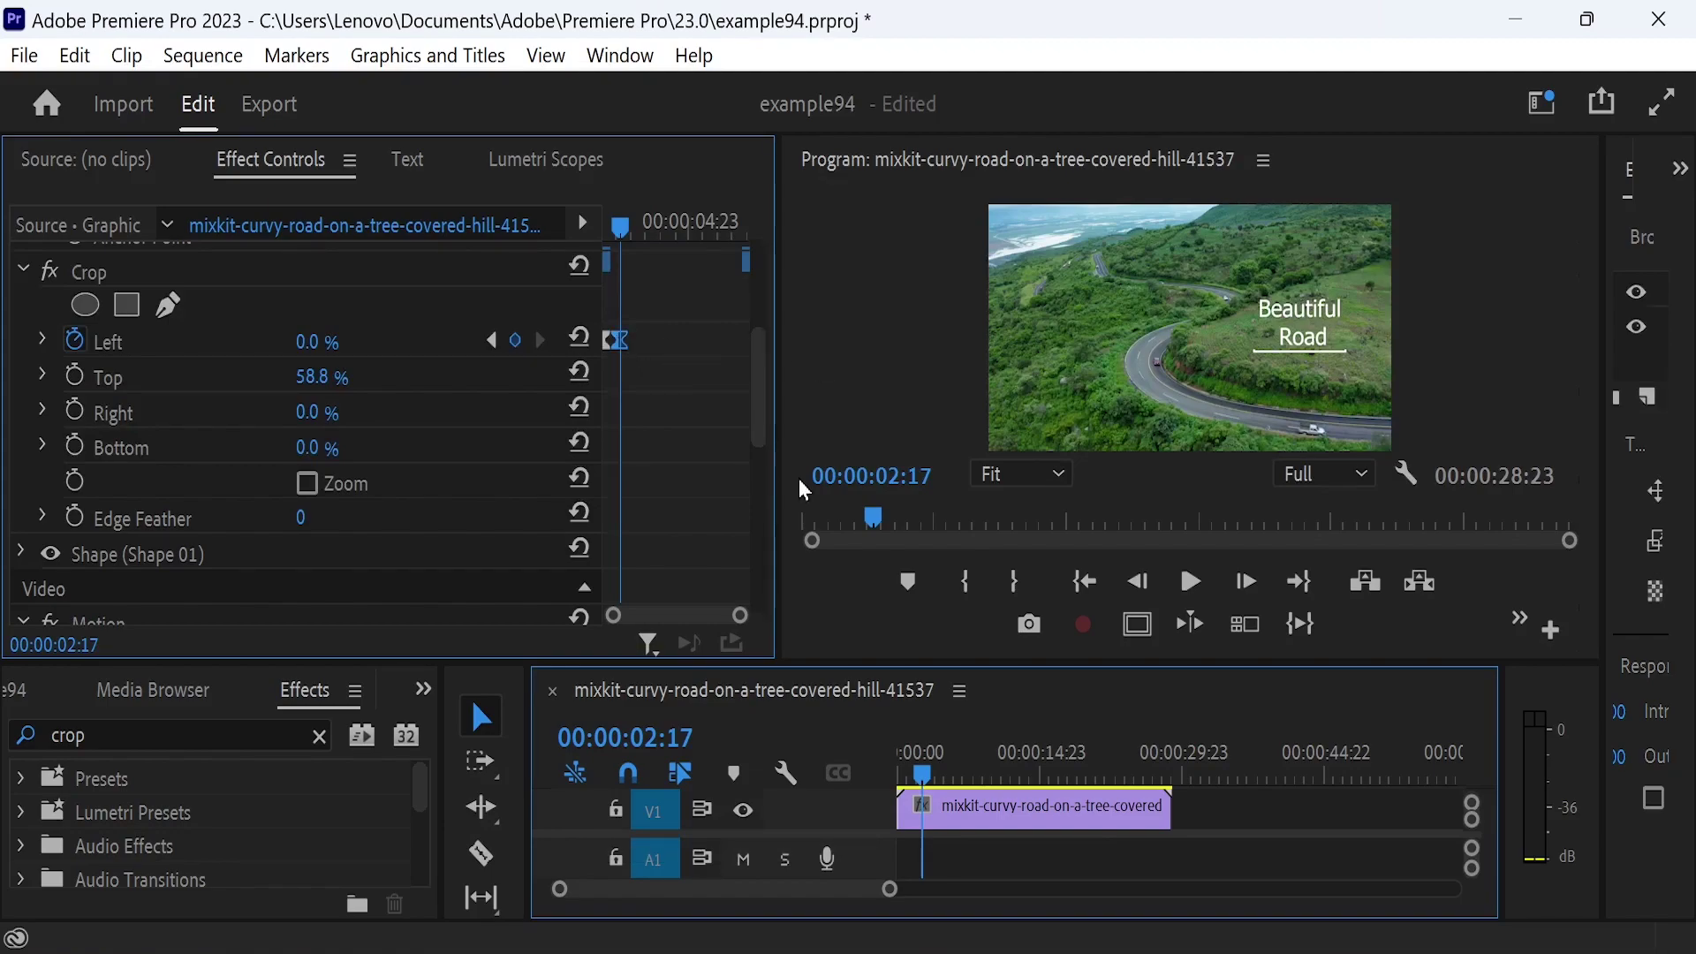
drag(1029, 661, 994, 190)
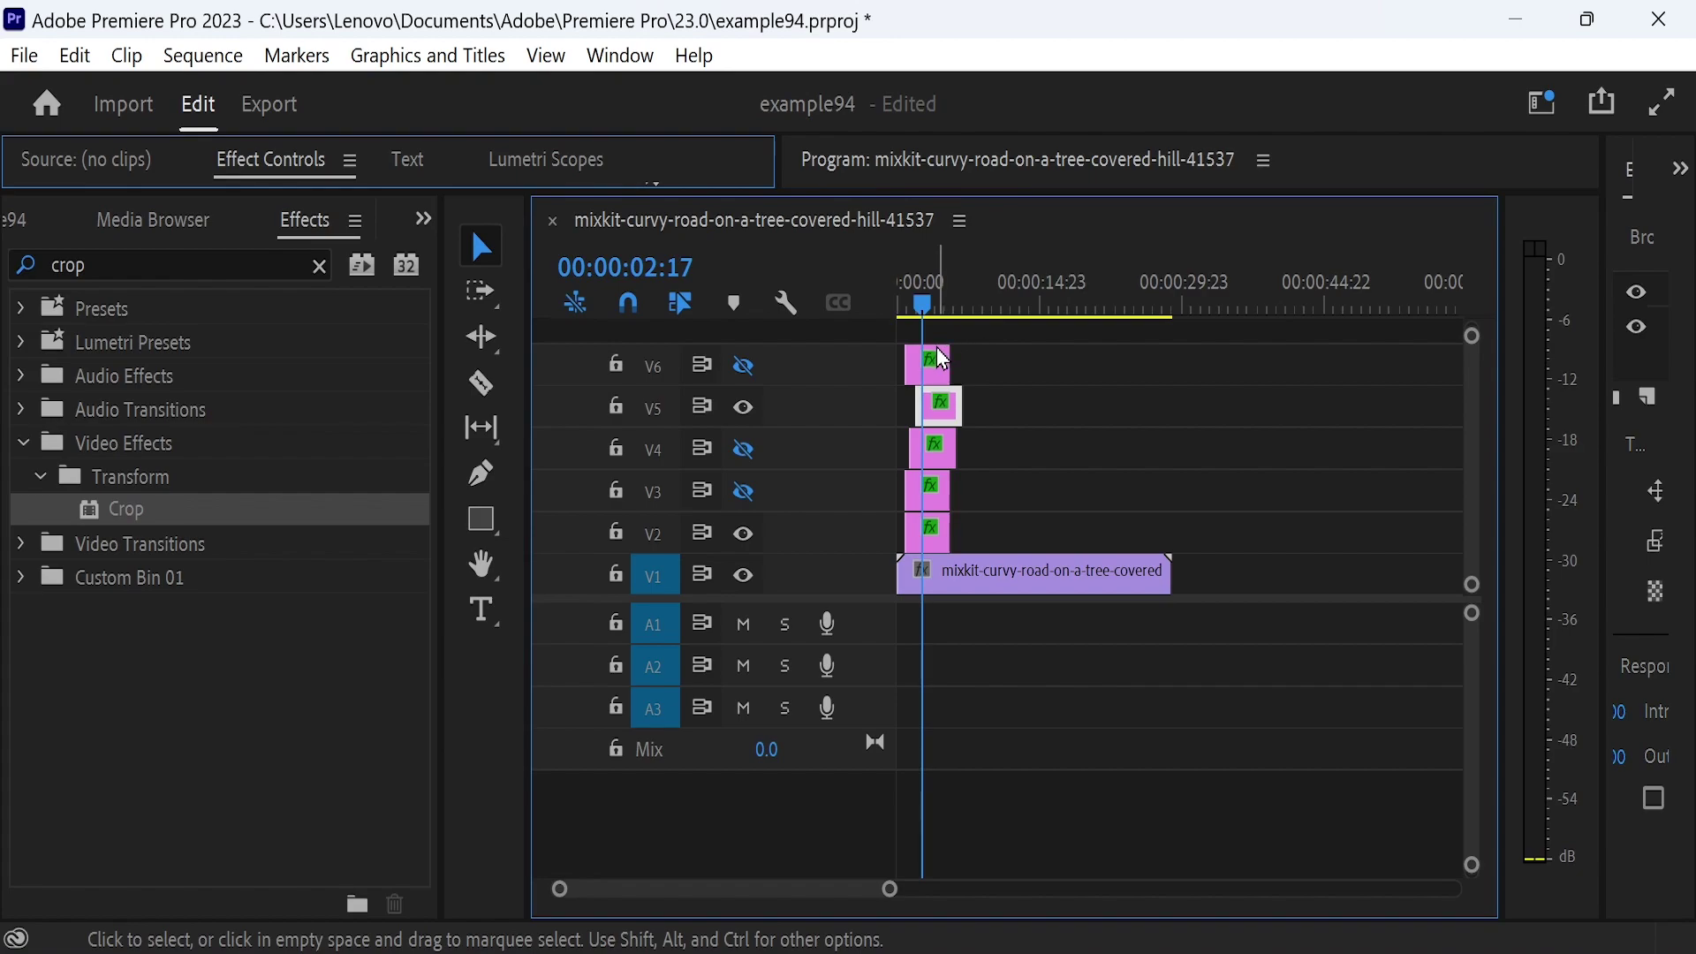
- Move the V6 graphic clip +00:00:01:06 later
drag(941, 357, 954, 360)
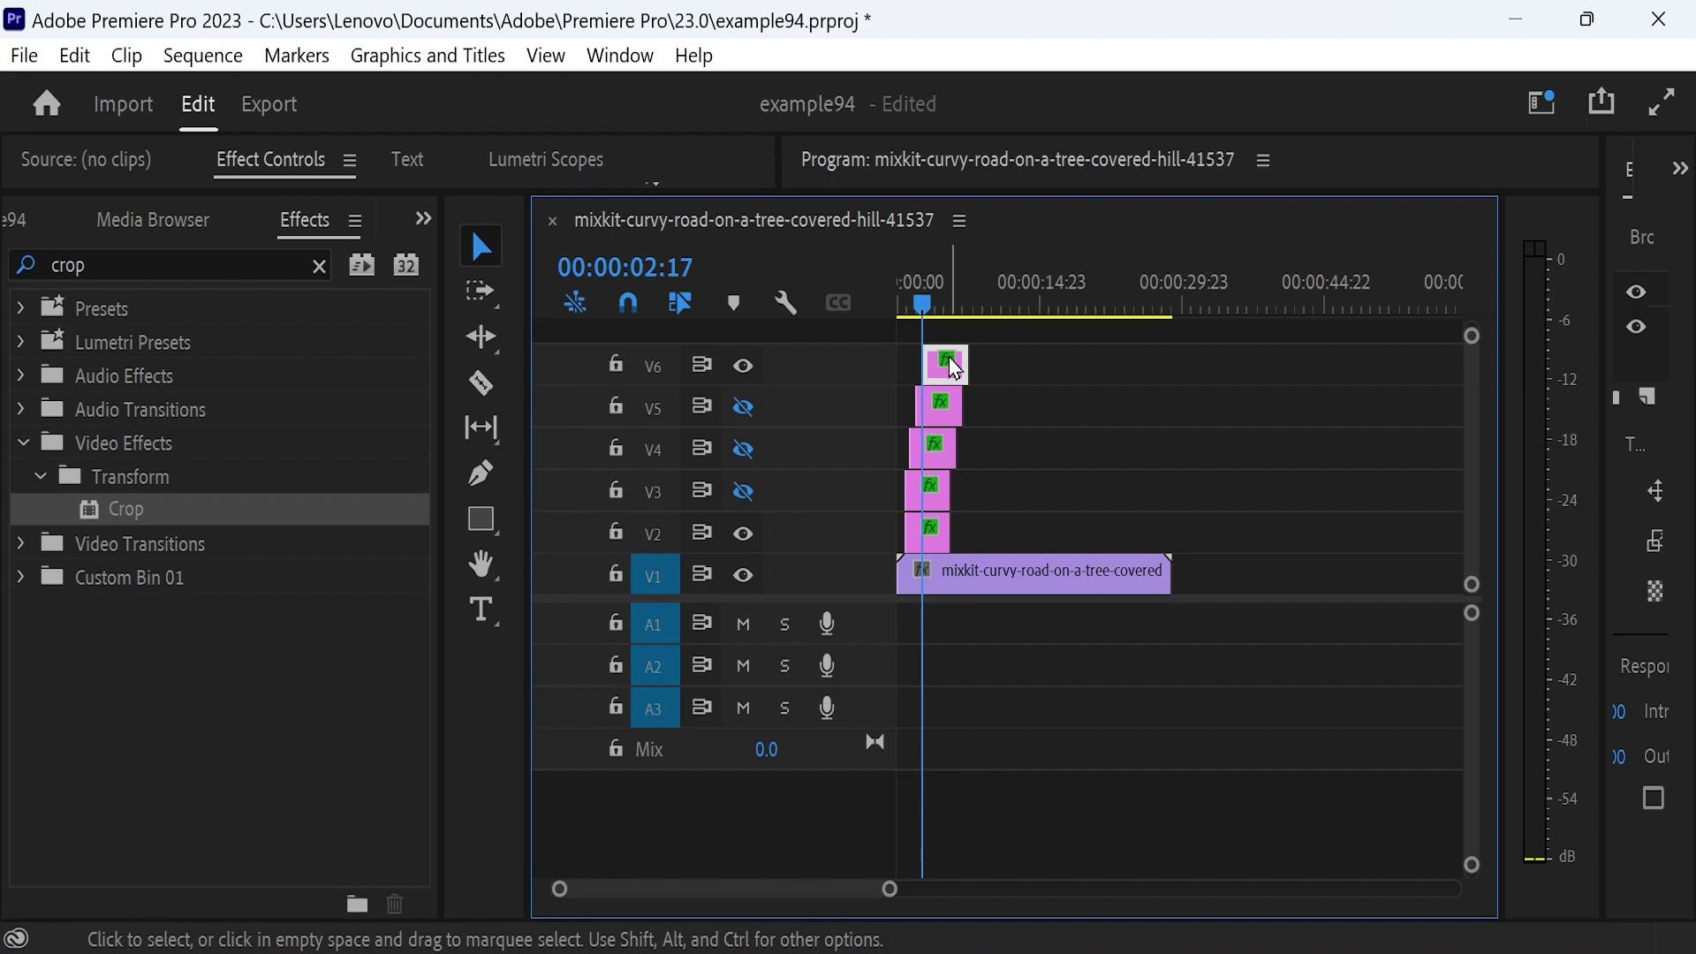
drag(1014, 189, 1033, 658)
- Set the V6 copy's crop Right to 34%
drag(757, 292, 759, 389)
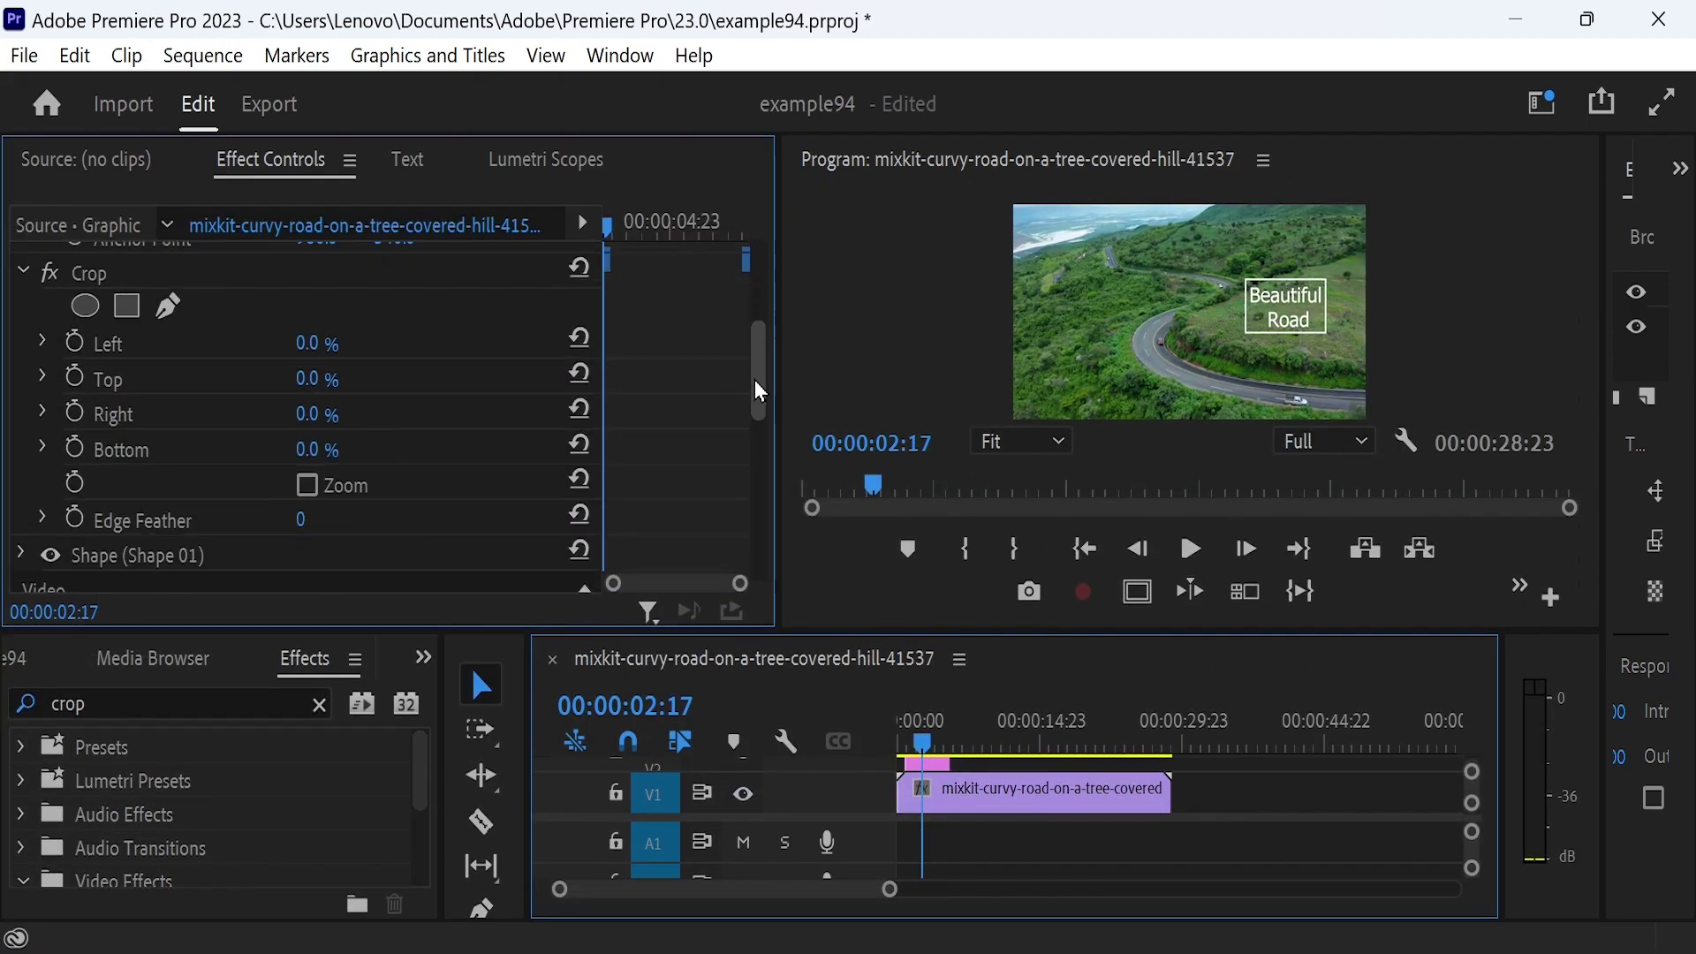
scroll(759, 390, down, 1)
scroll(760, 389, up, 1)
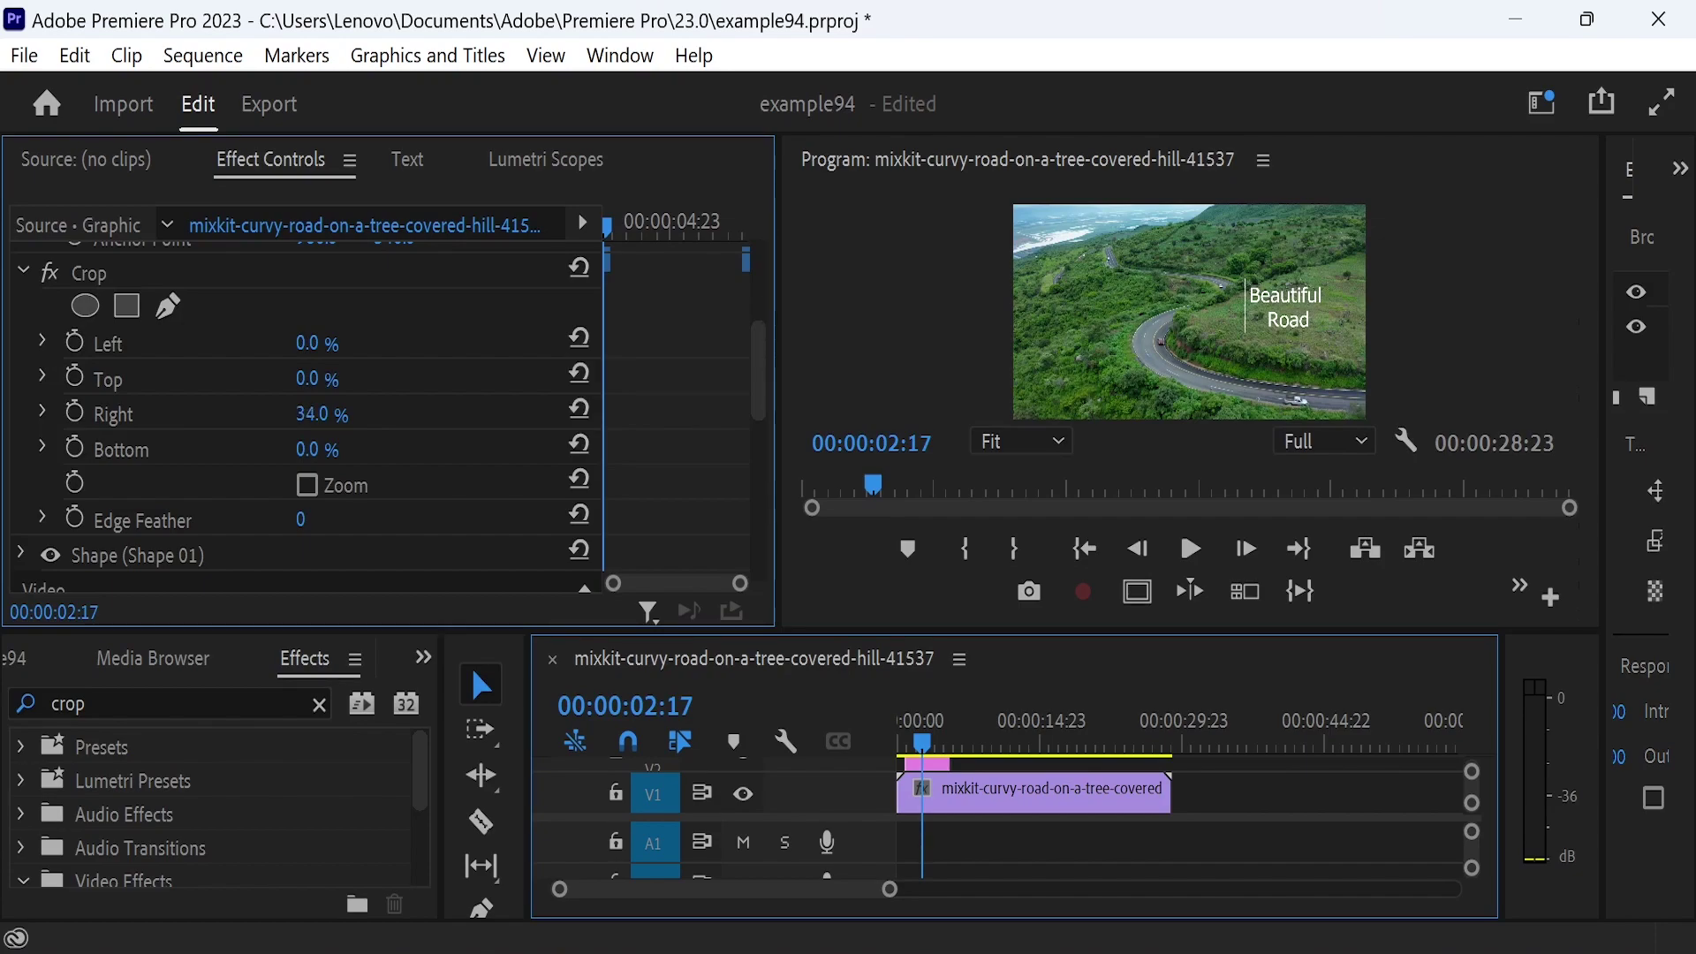
drag(329, 415, 320, 423)
click(336, 412)
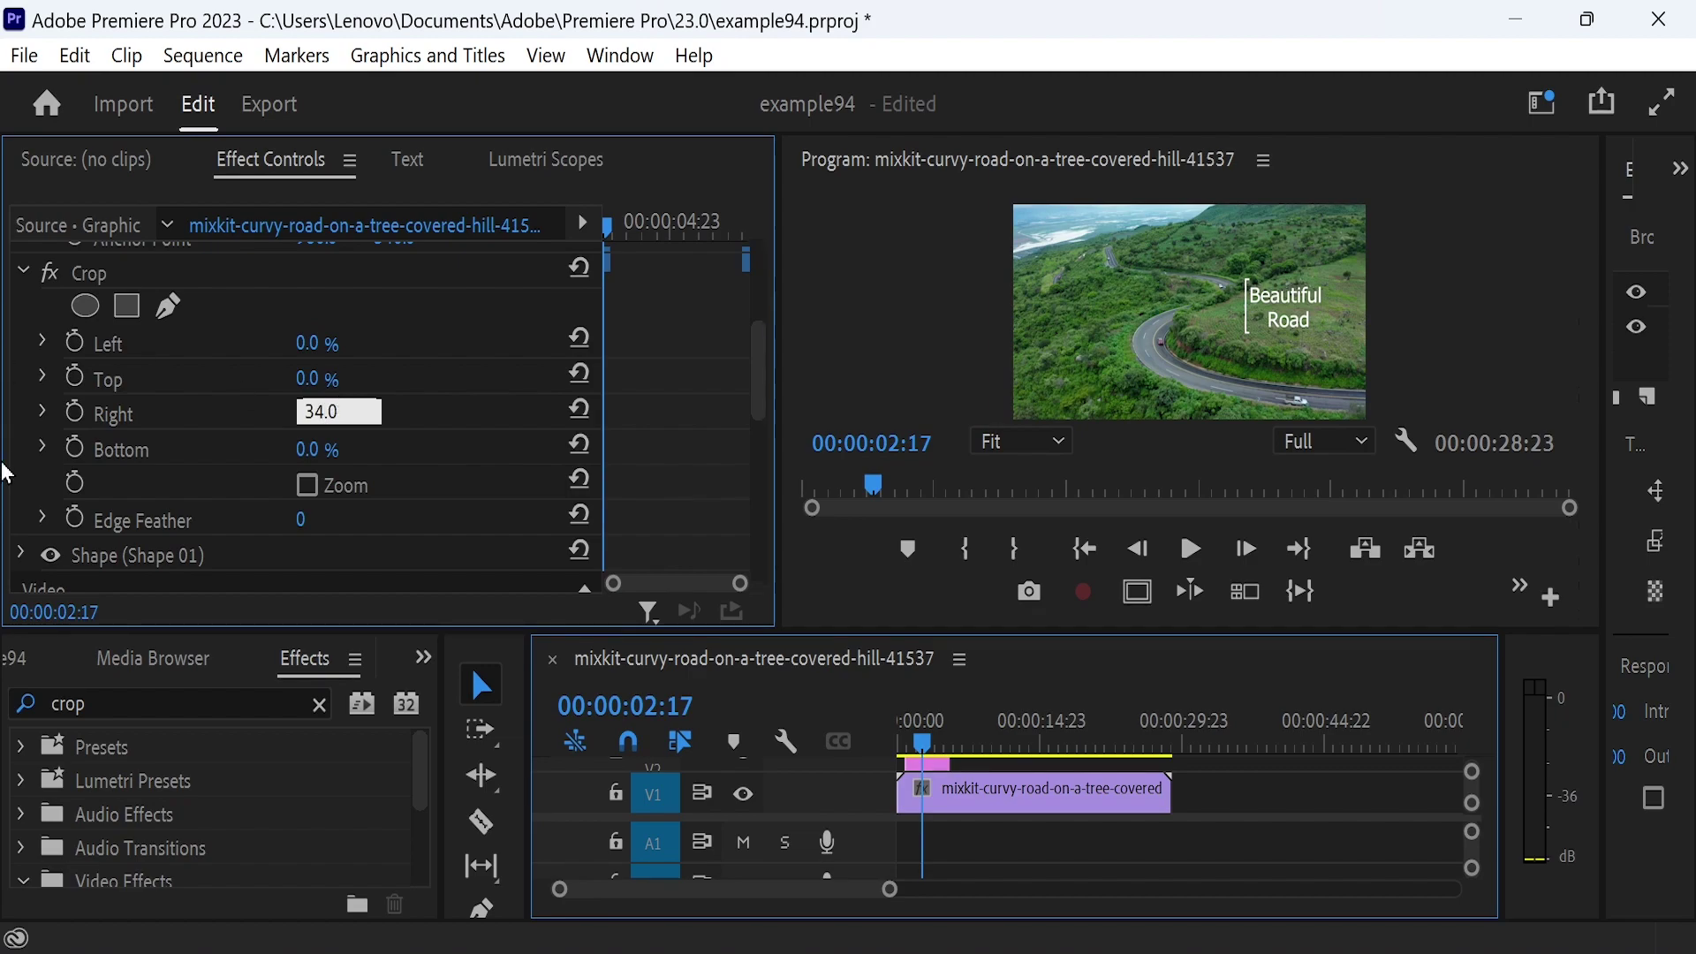
key(Return)
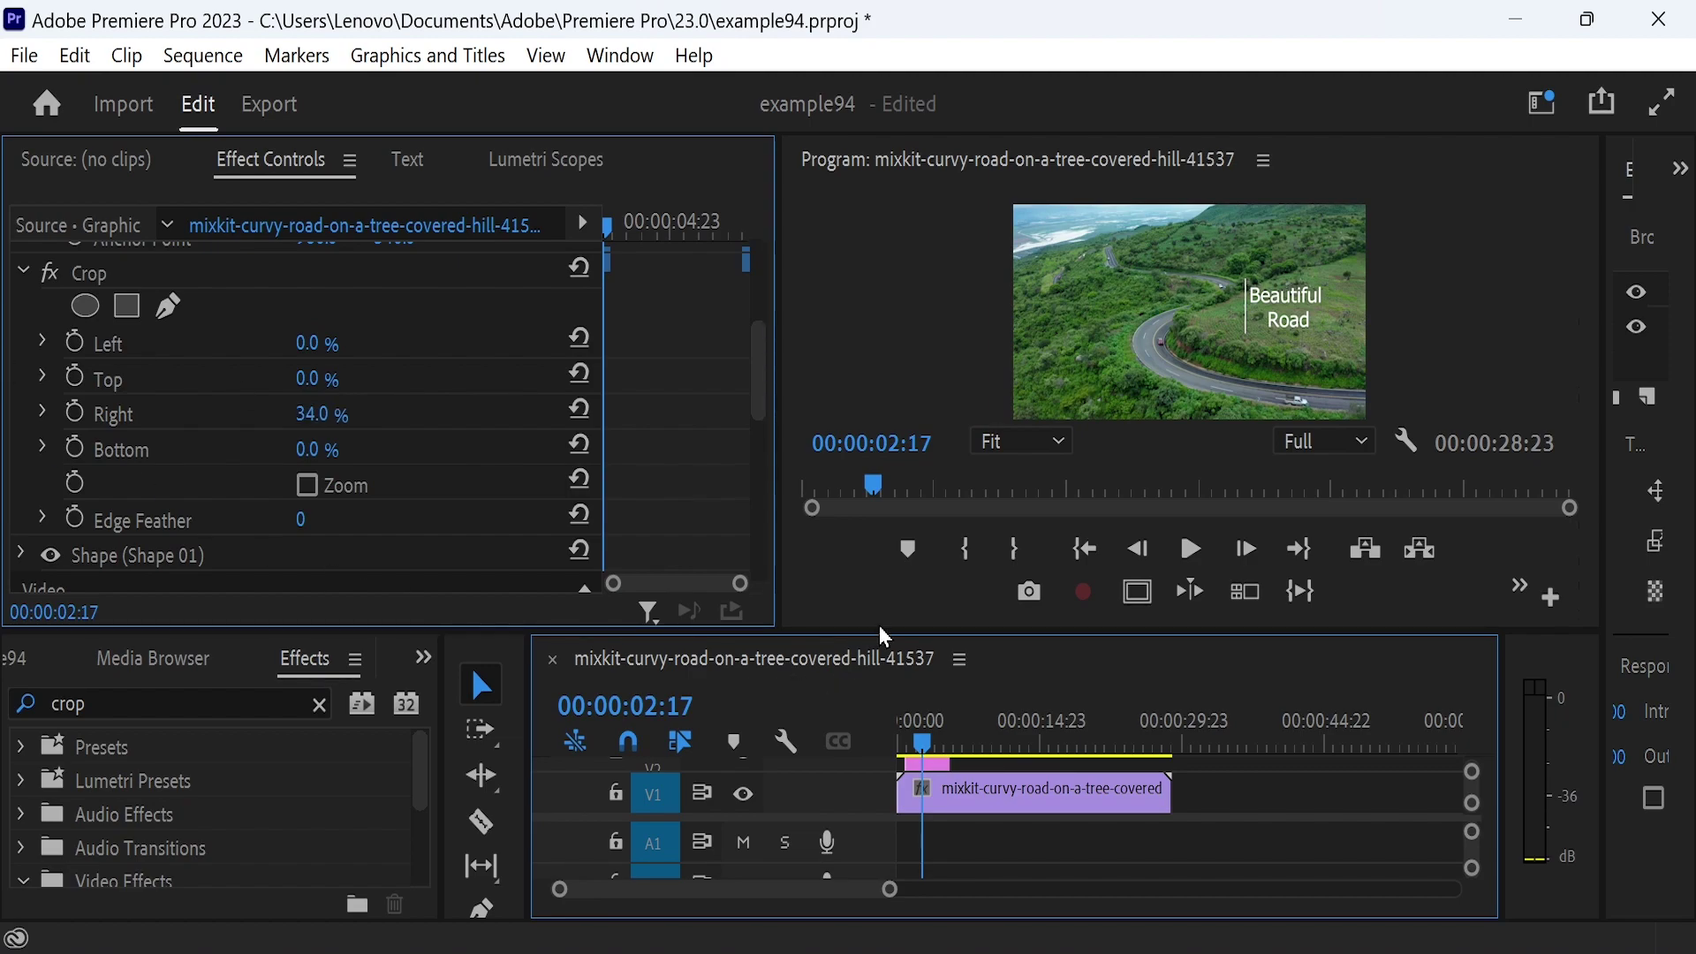
- Set the crop Top to 61%
drag(881, 633, 884, 738)
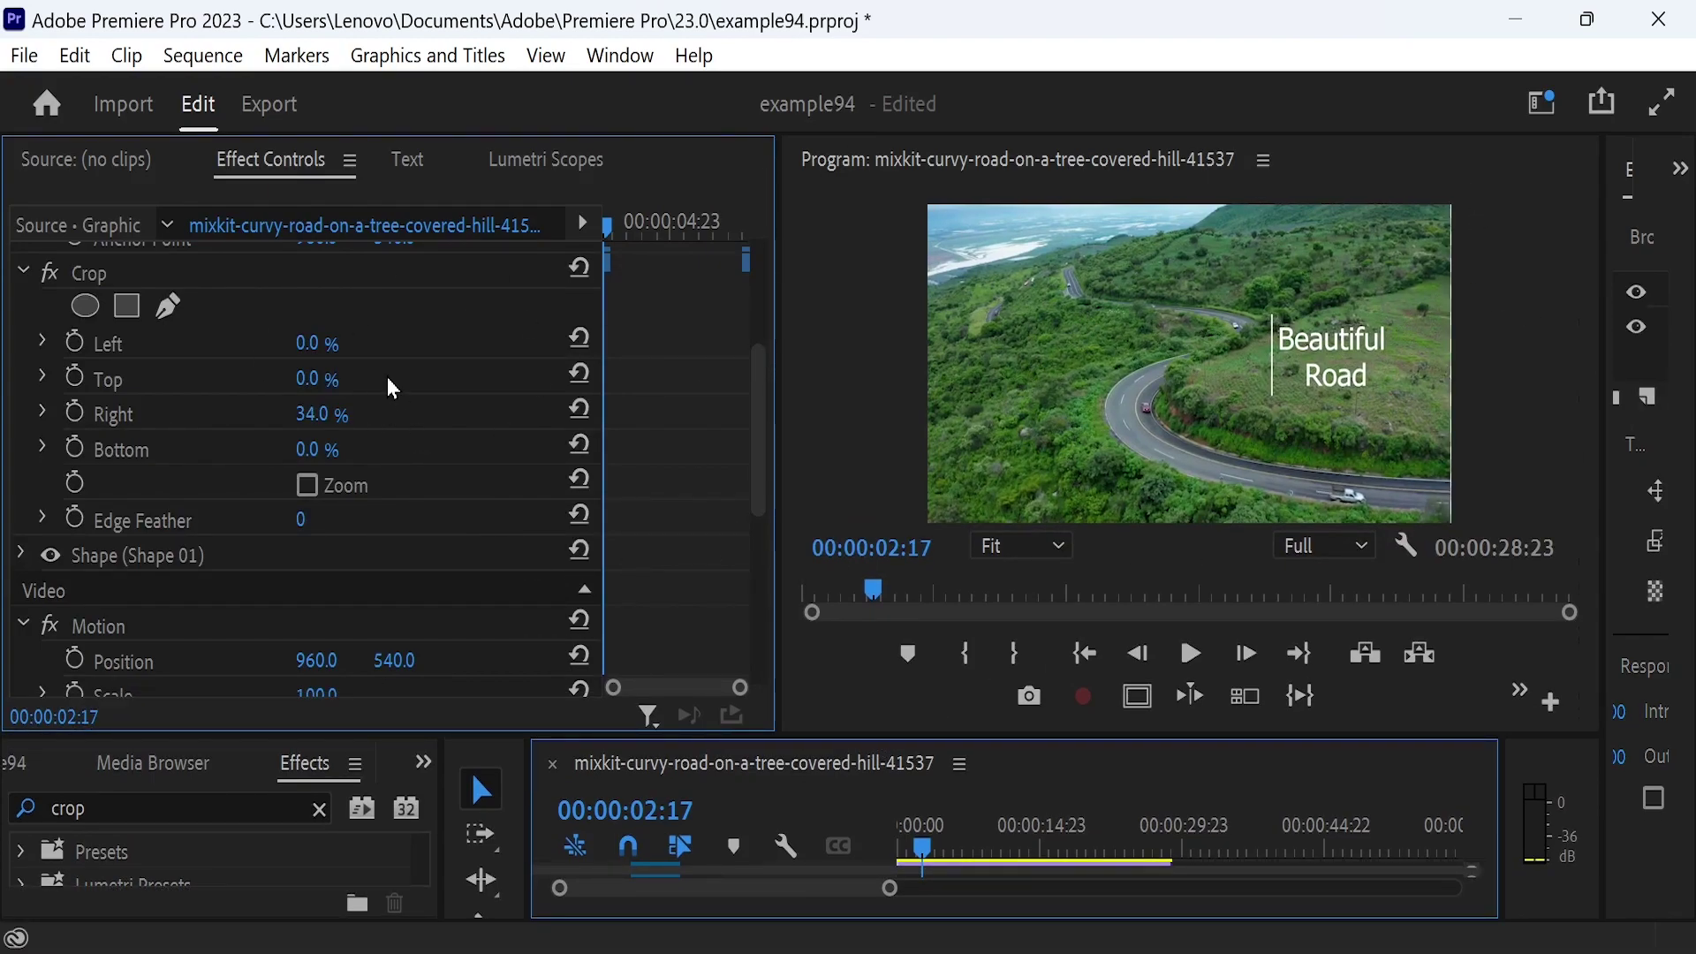
click(309, 379)
text(24)
key(Return)
- Keyframe crop Top from 61% to 0% at 00:00:03:08
click(76, 377)
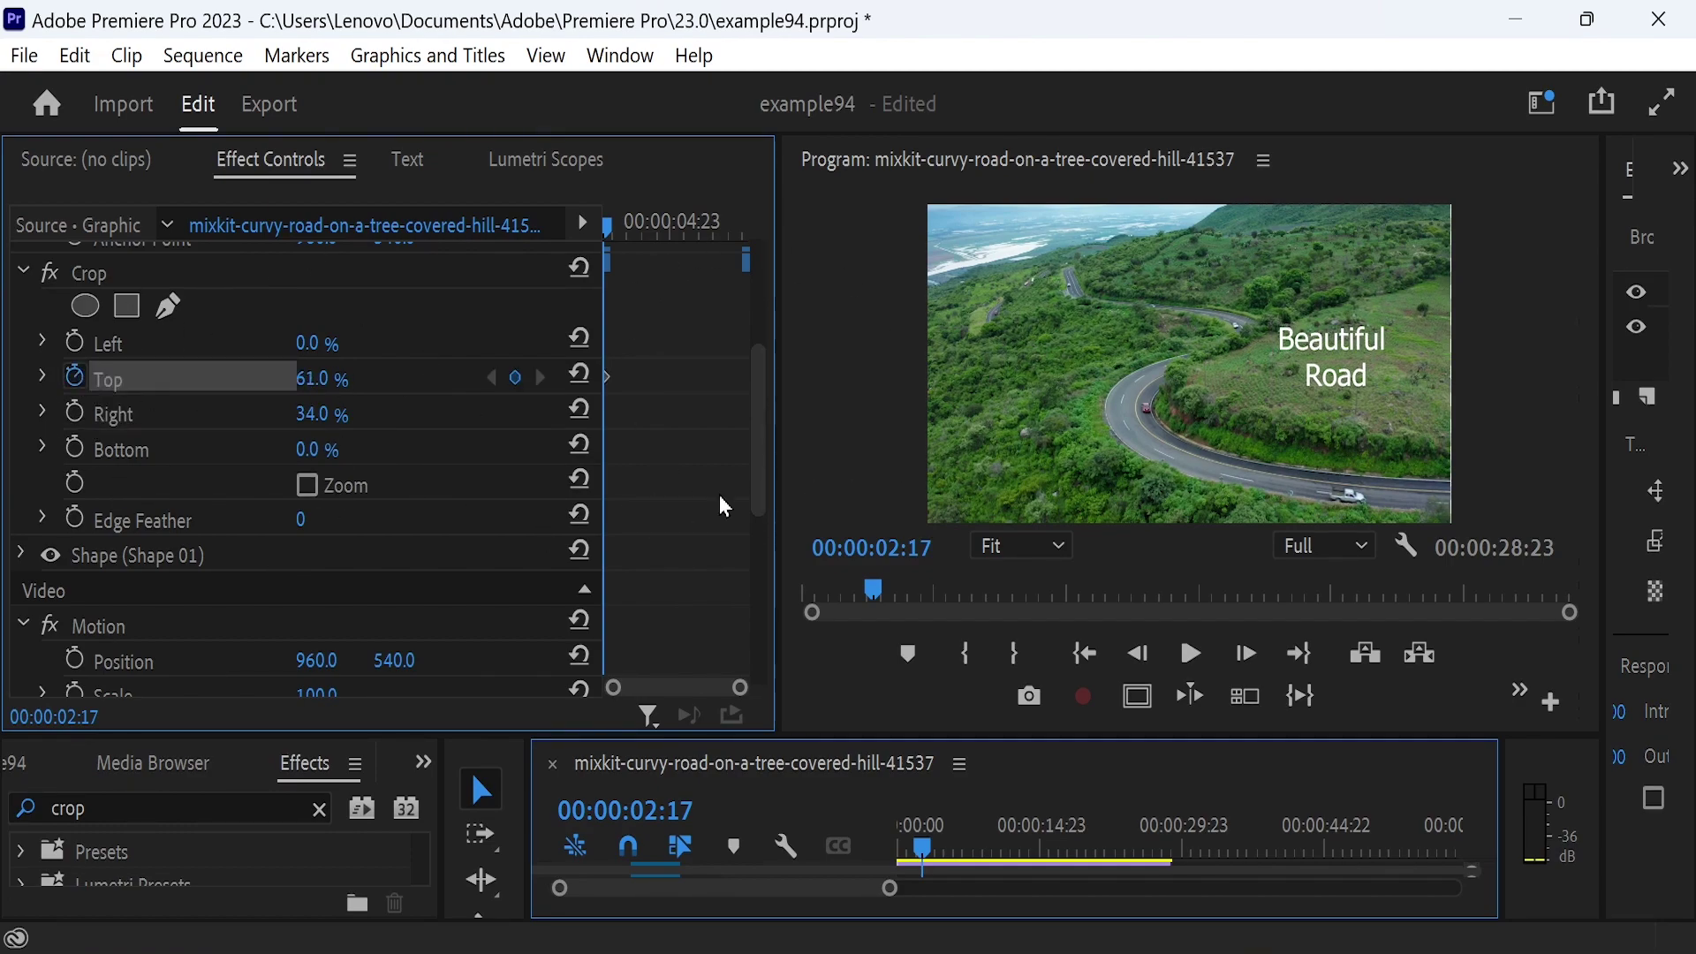
key(space)
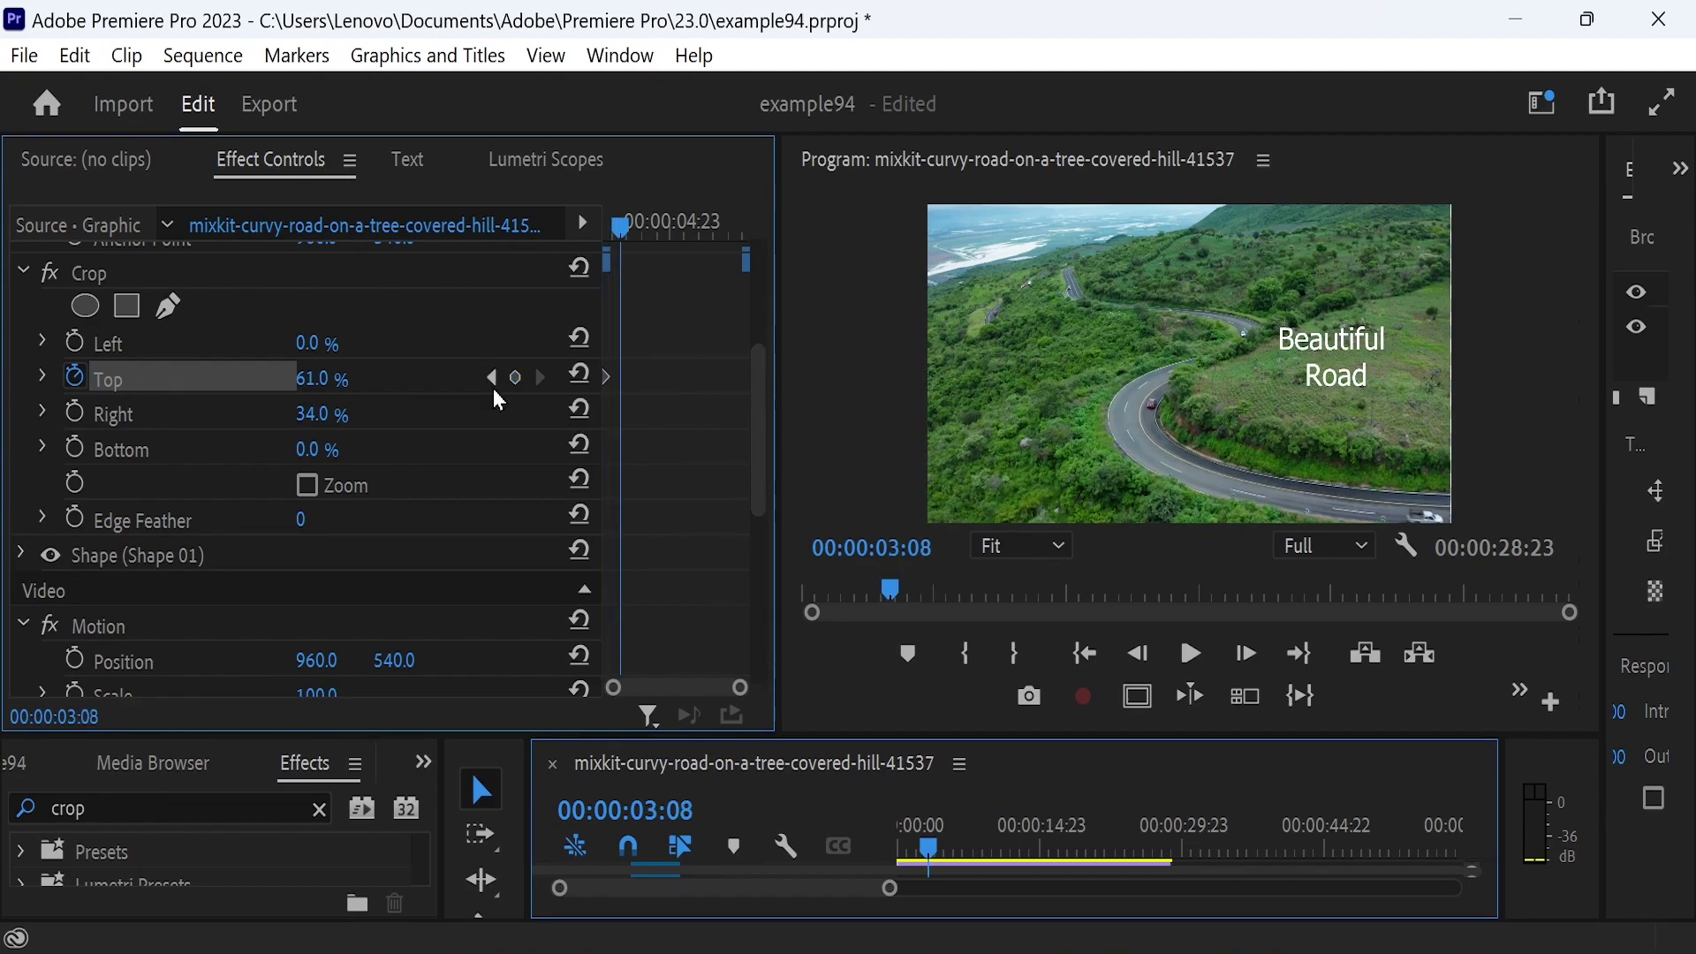
click(311, 378)
text(0)
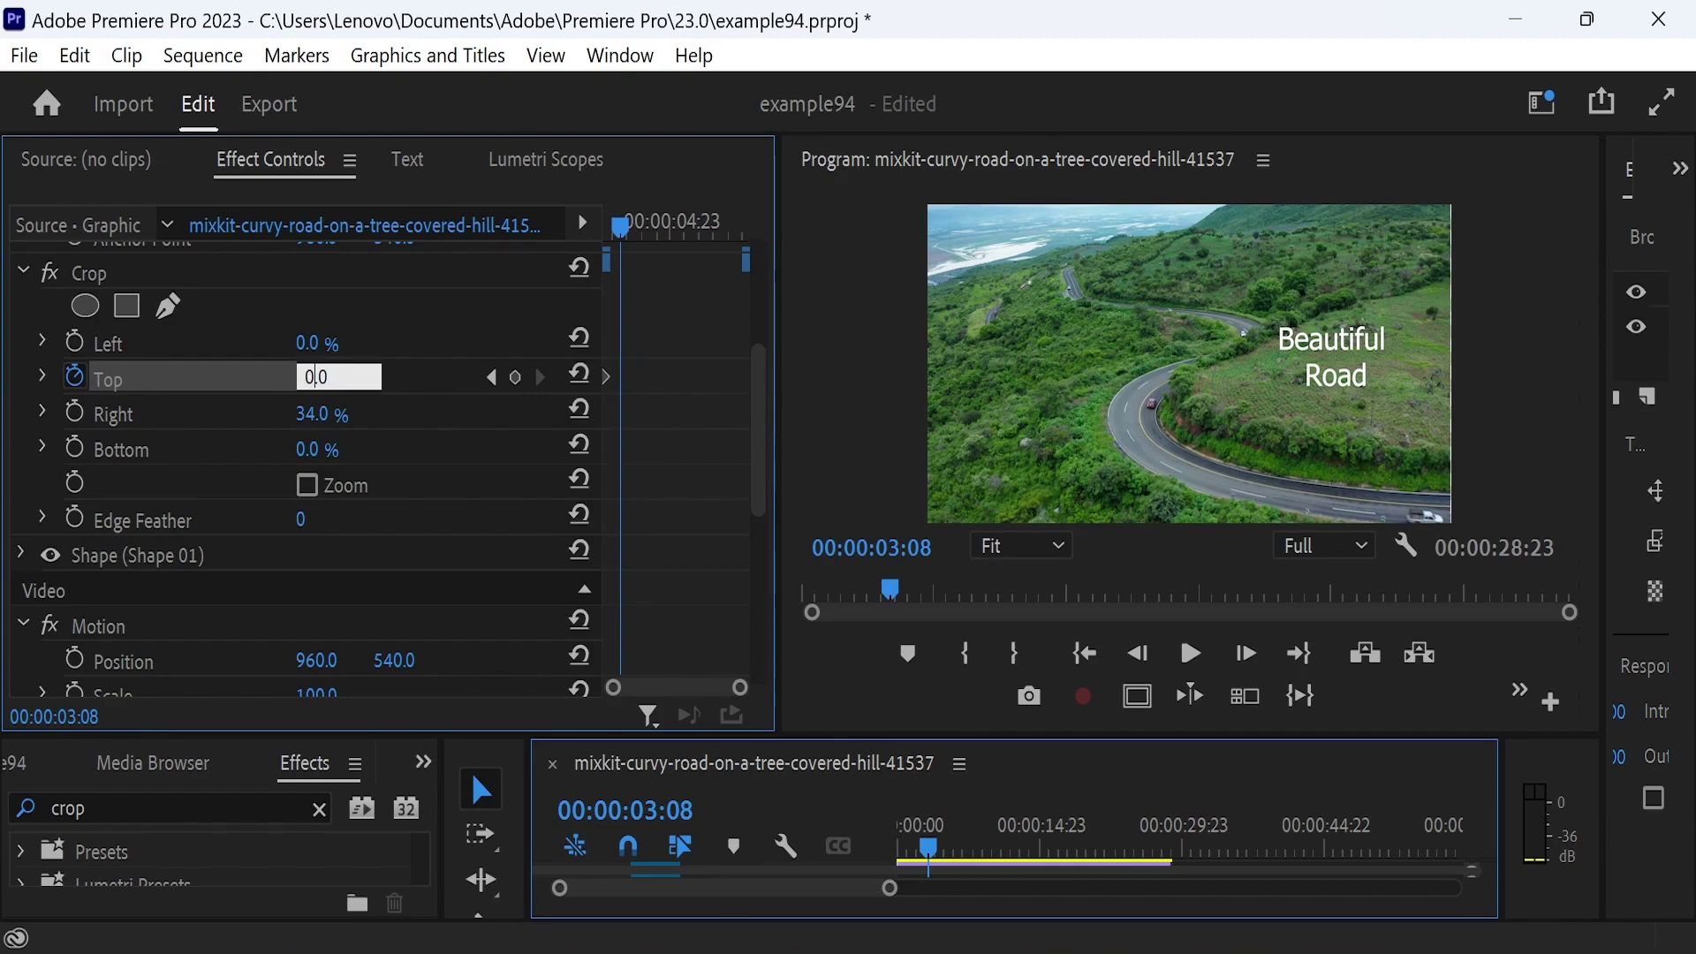
click(27, 392)
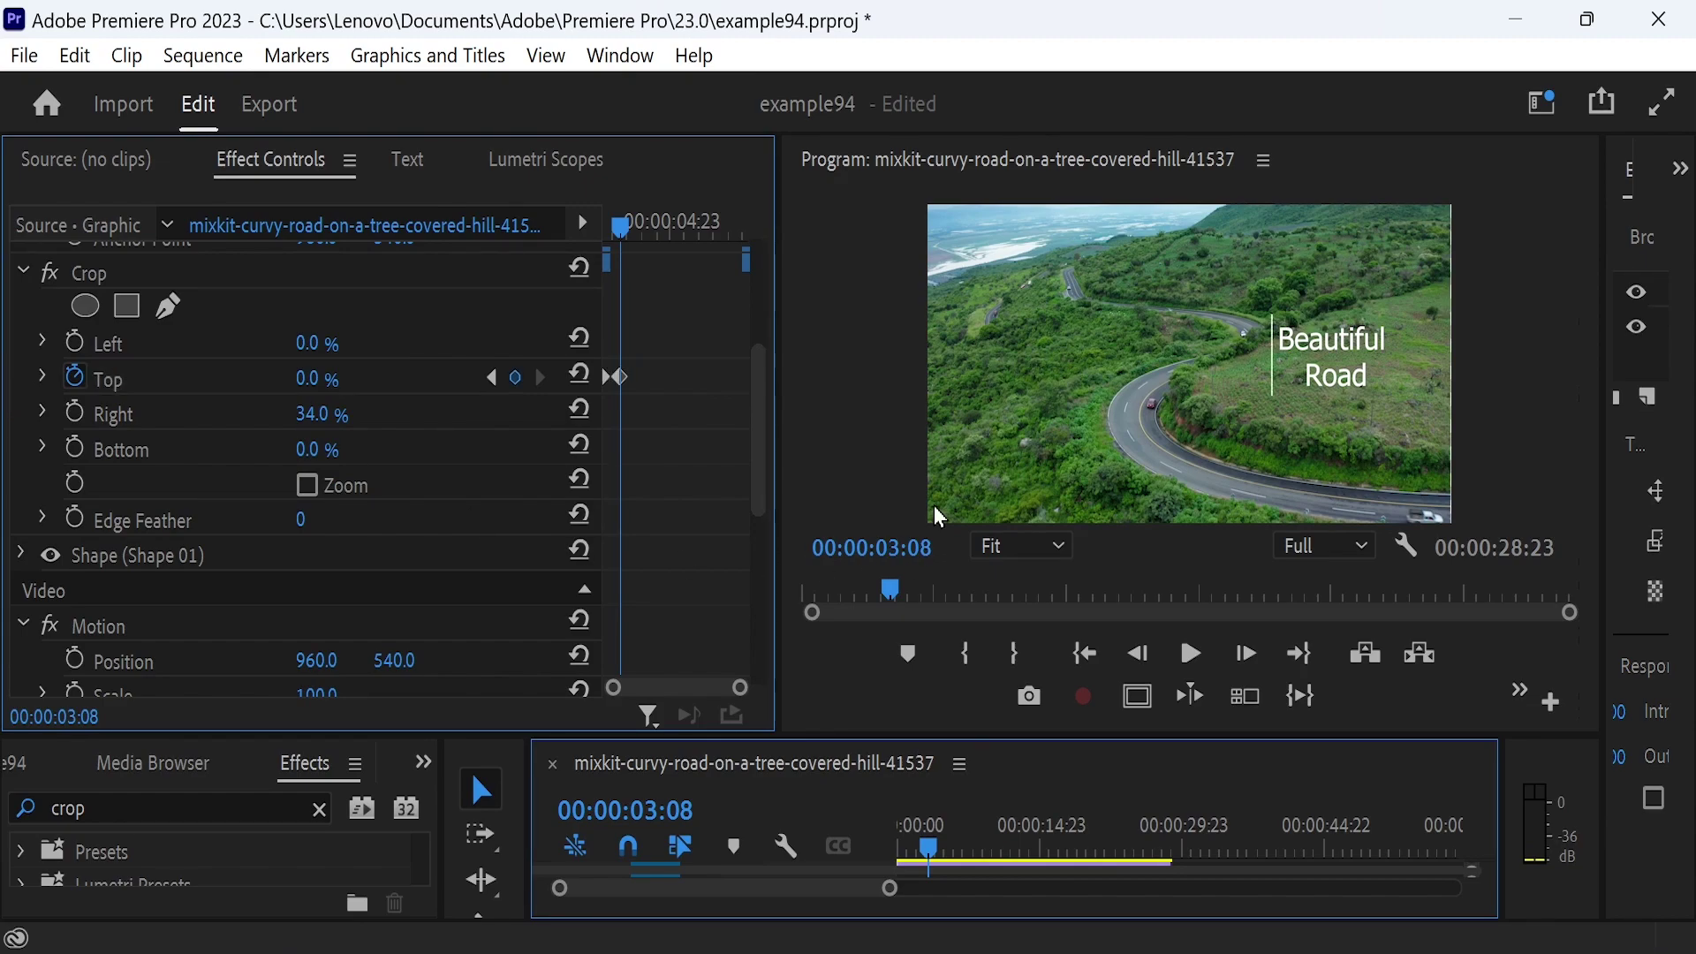
- Apply Ease In and Ease Out to the Top crop keyframe
right_click(615, 379)
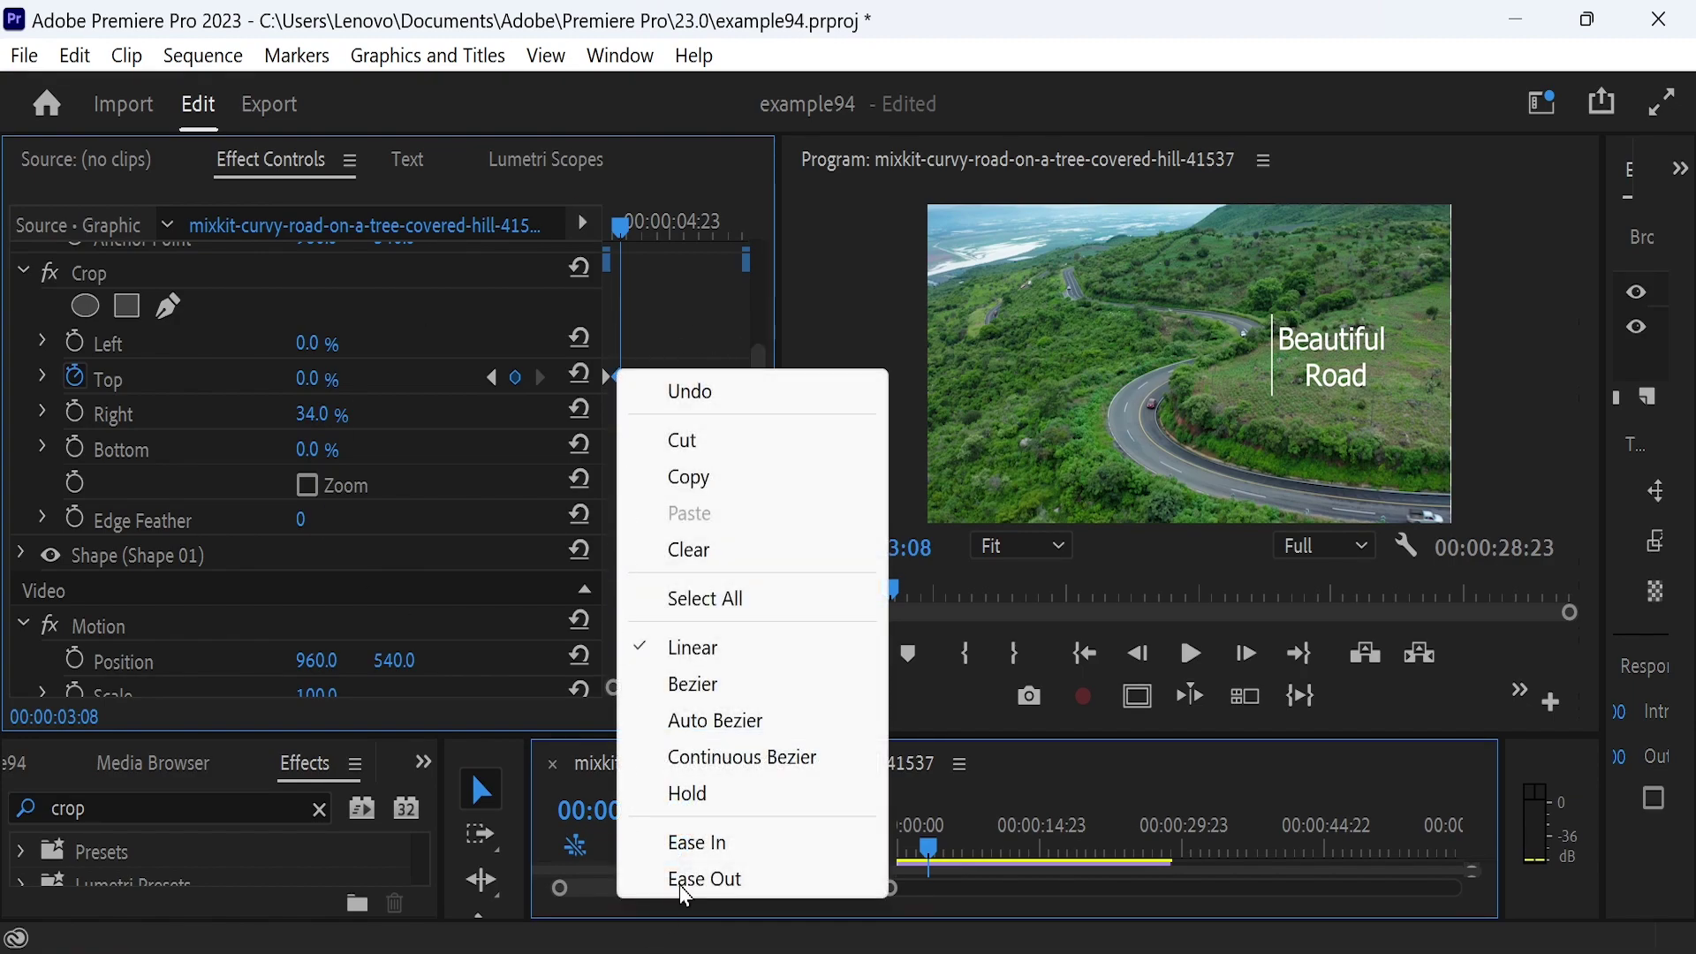
click(733, 856)
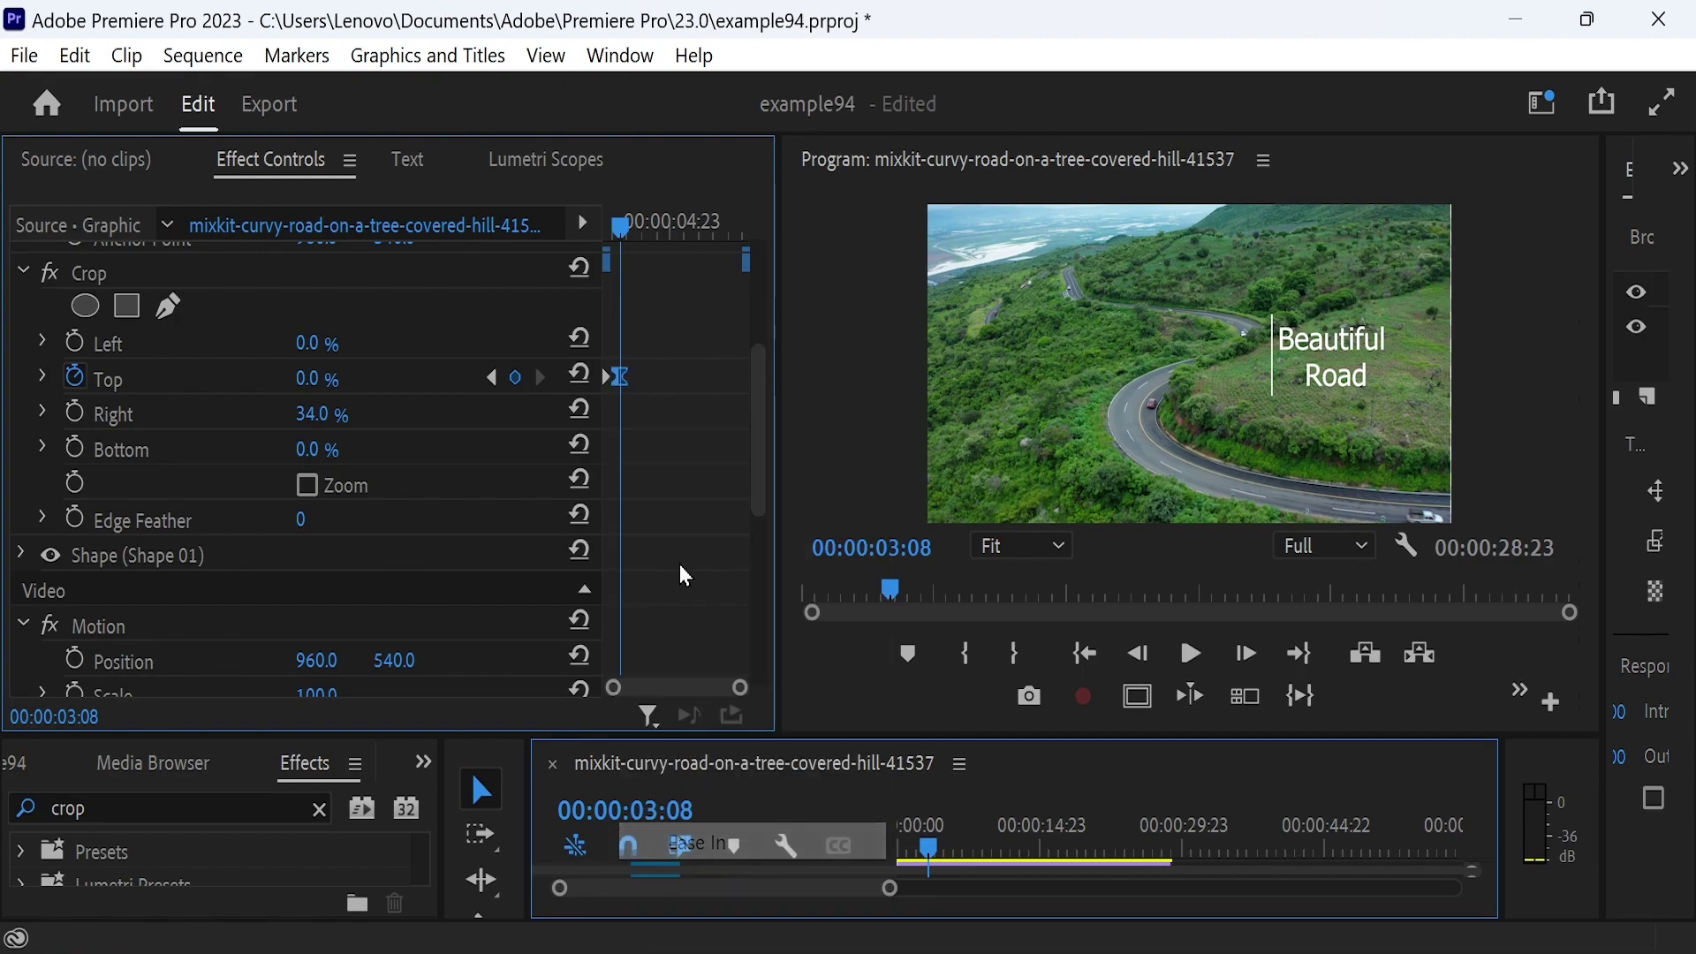
right_click(608, 380)
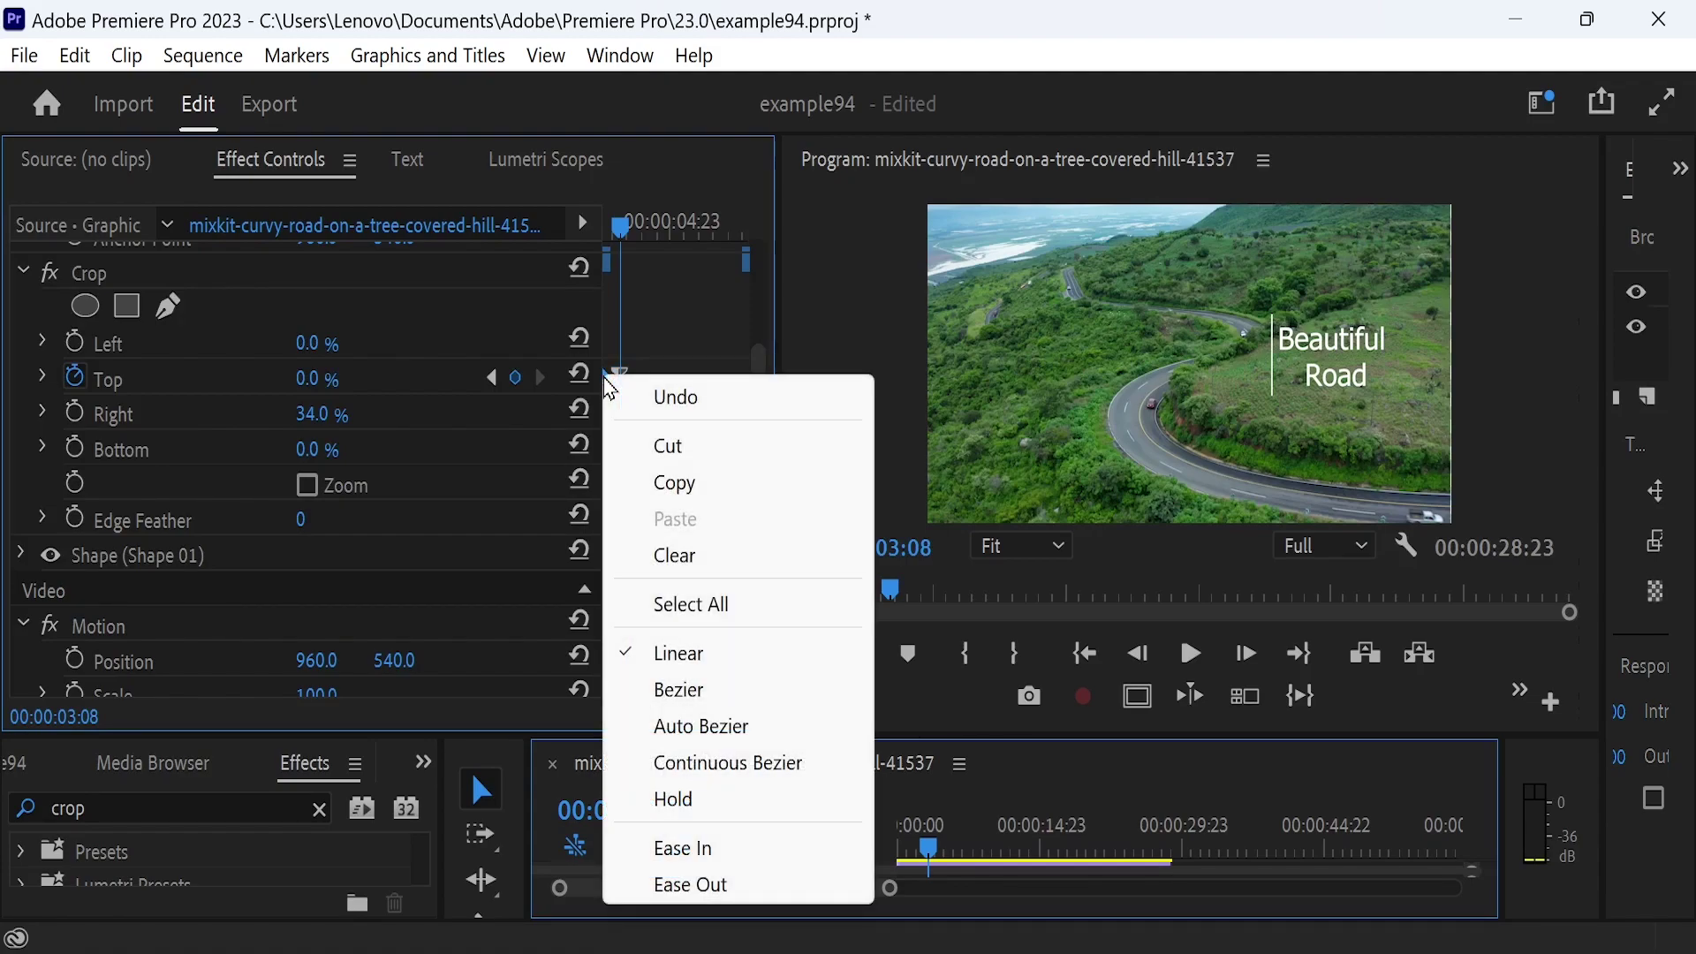
click(765, 894)
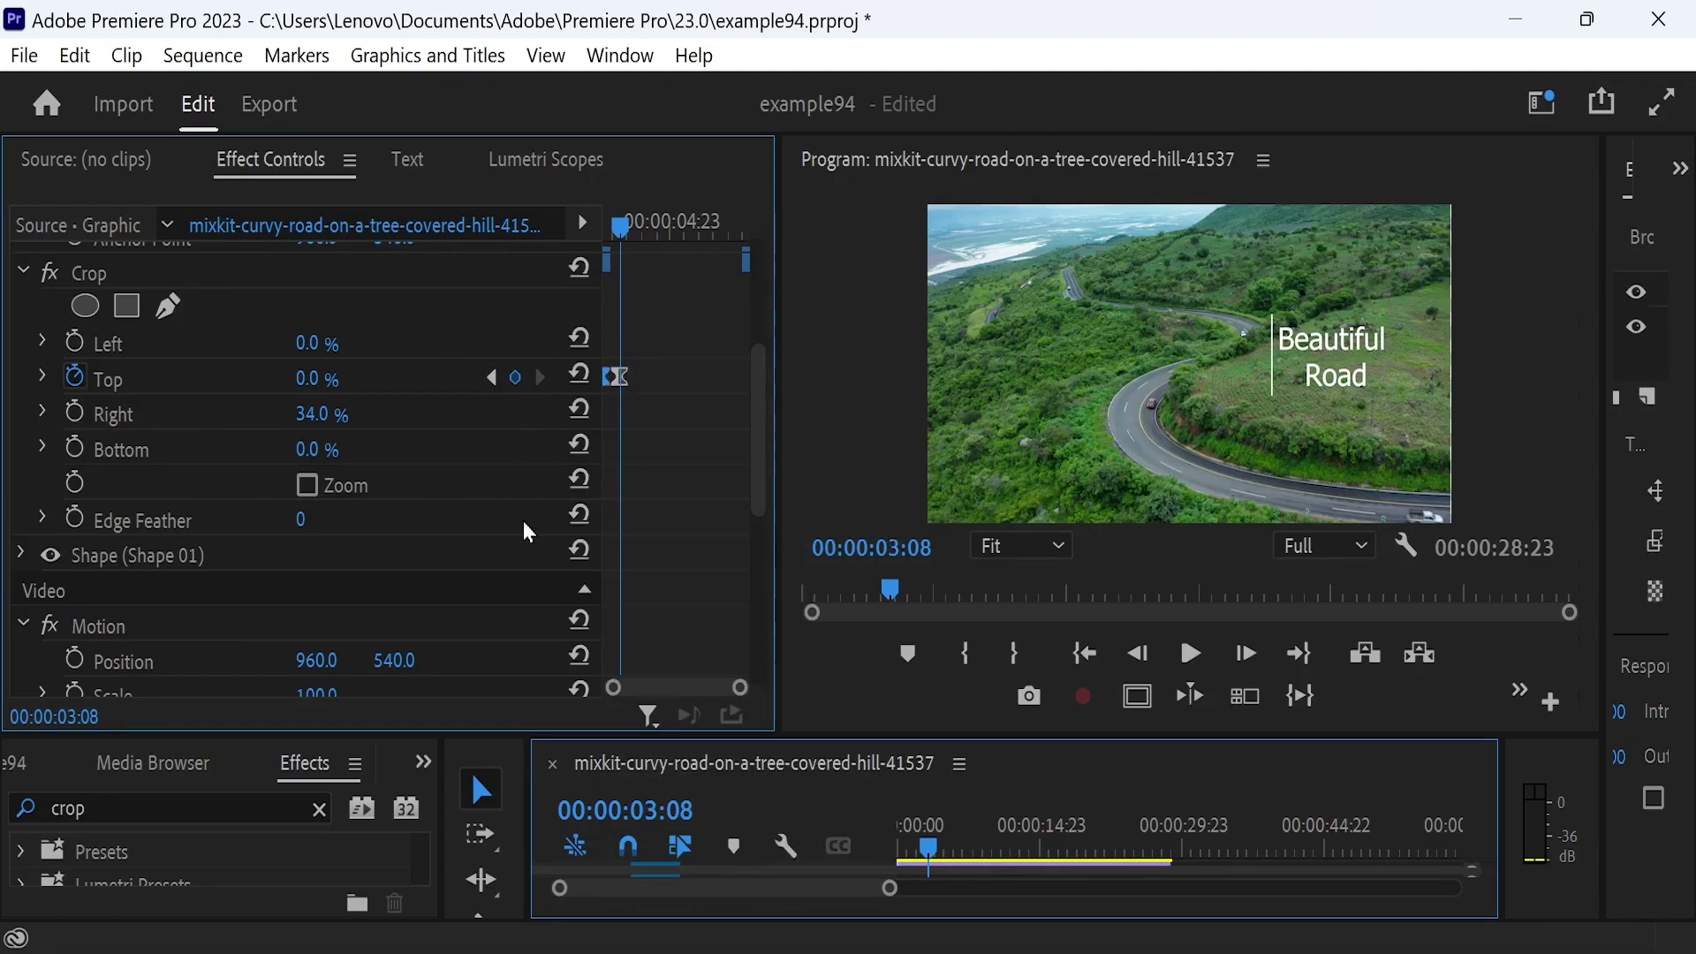
- Trim the ends of the V4 and V5 graphic clips
drag(665, 736, 664, 189)
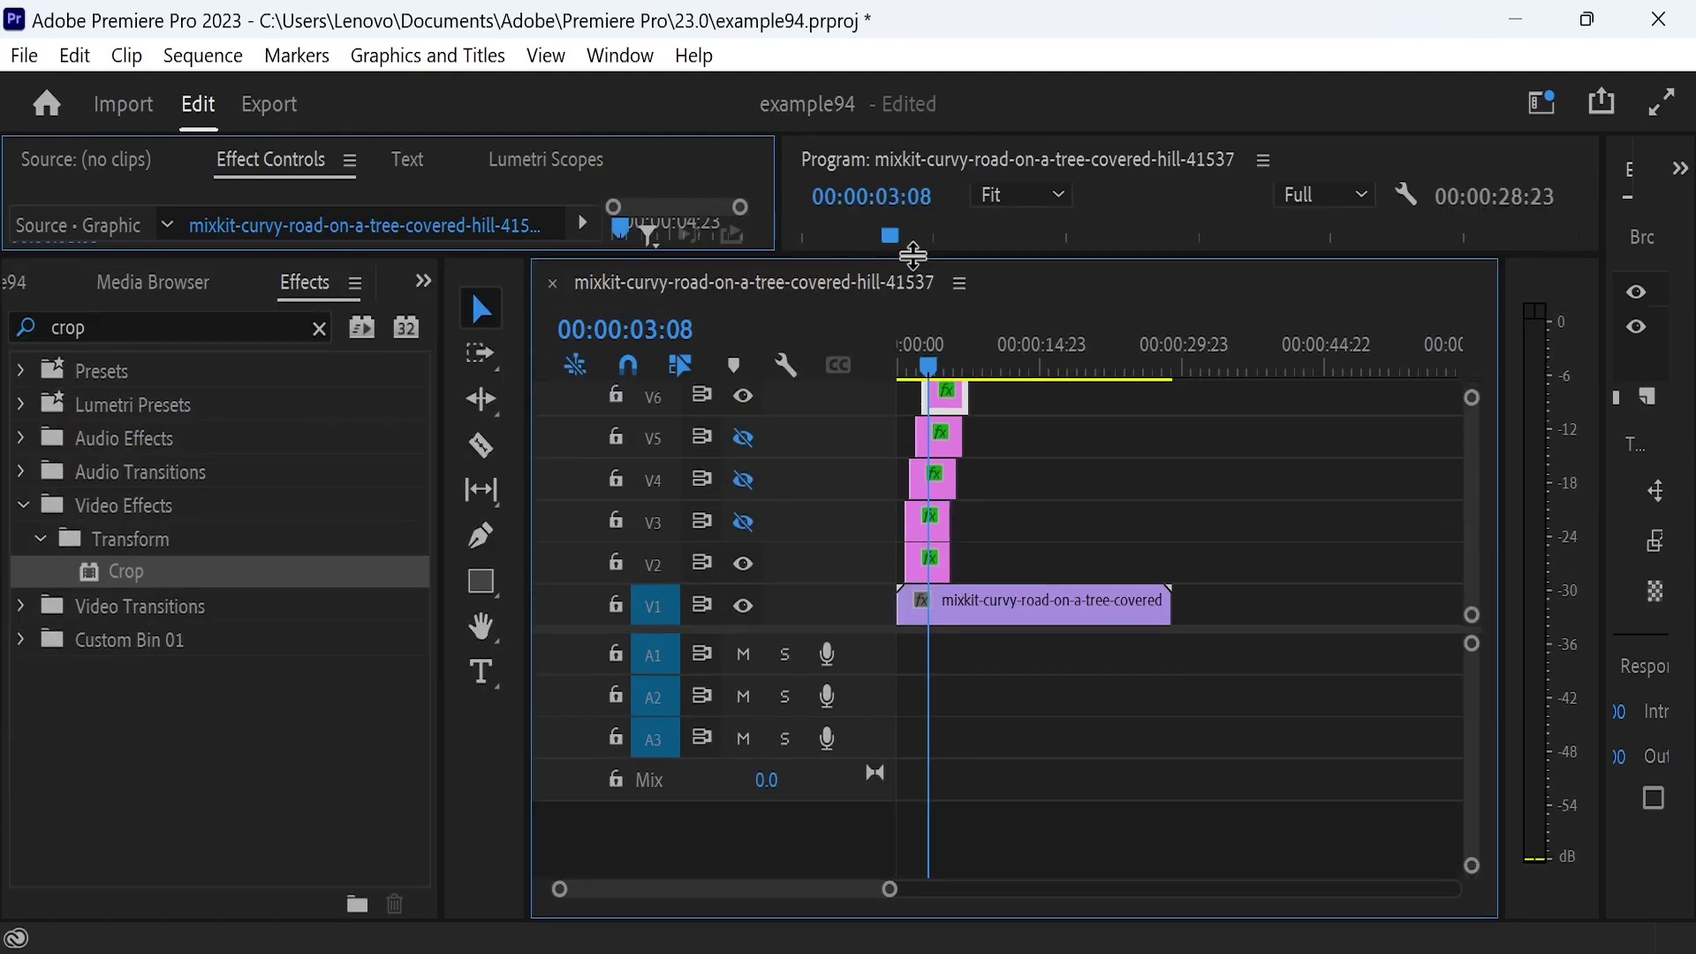
drag(952, 459, 948, 460)
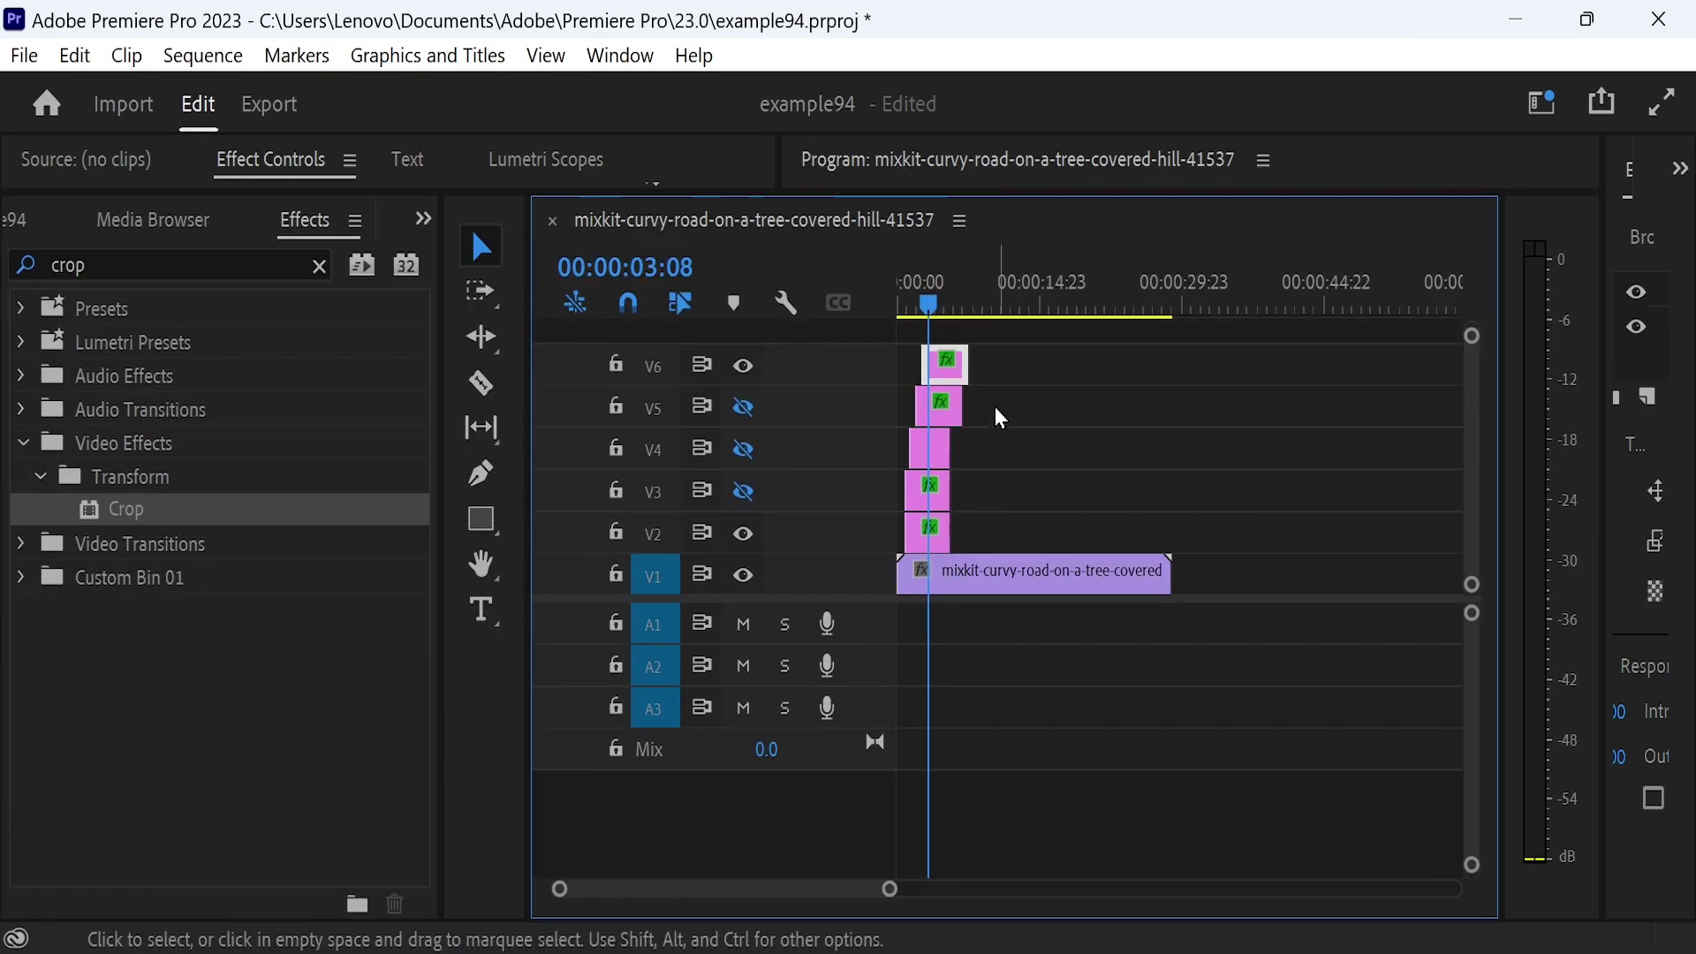
drag(960, 402, 950, 364)
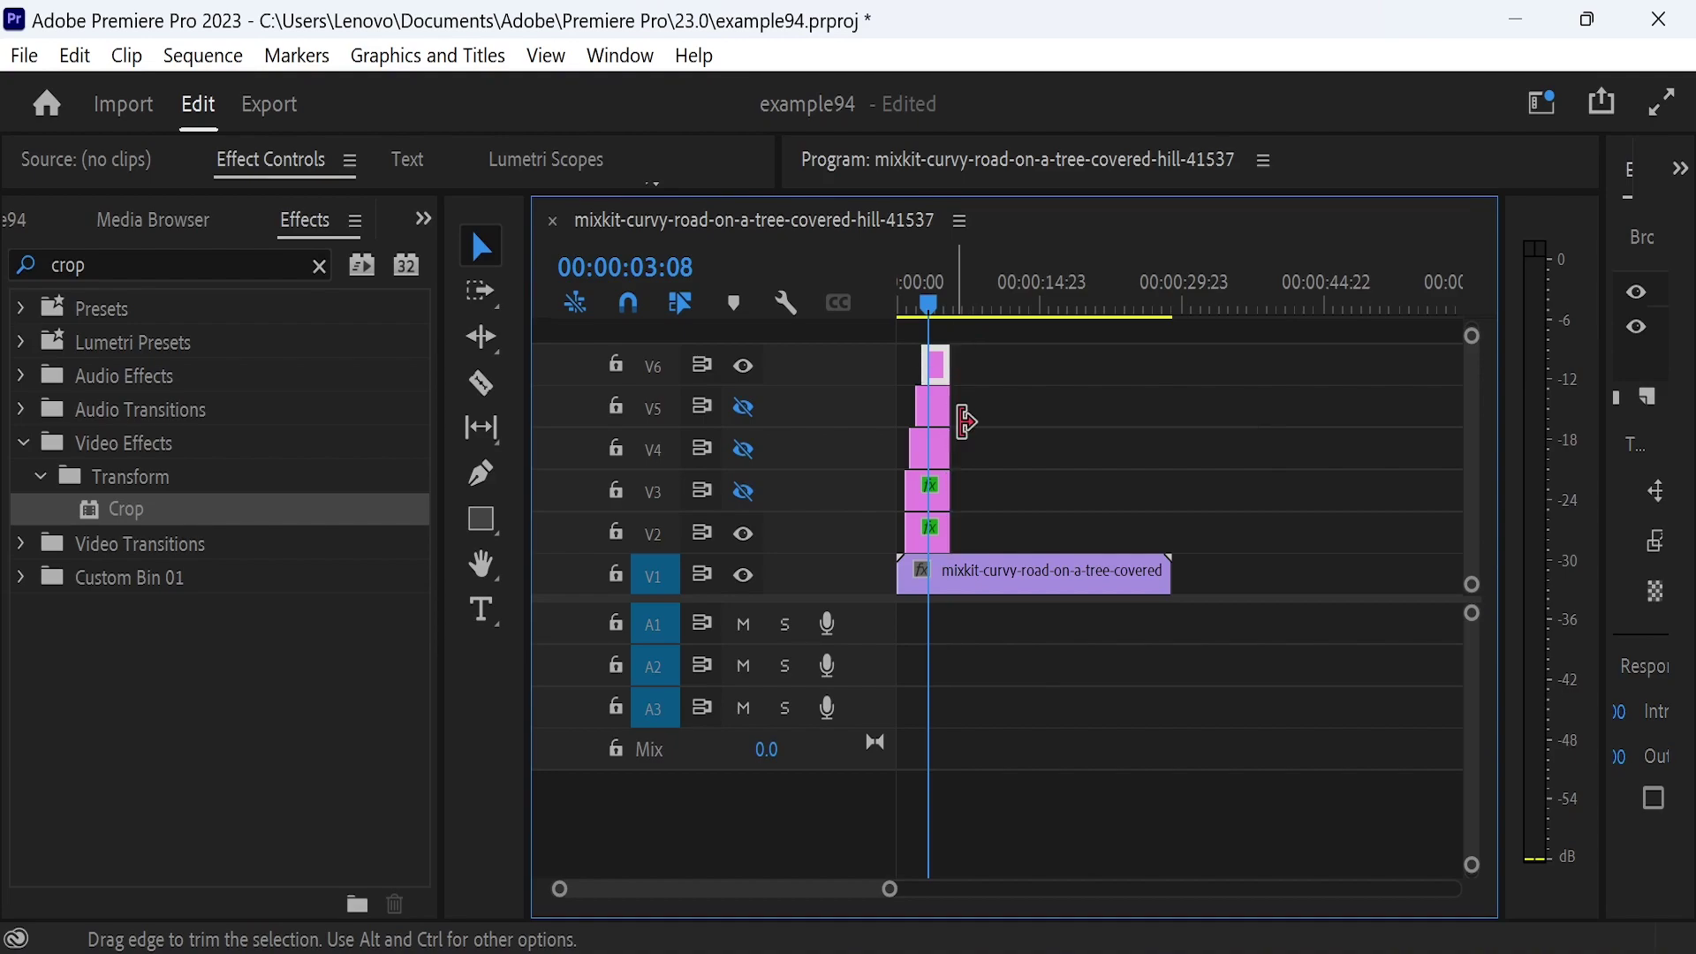
- Select the stacked title and box clips on V2 through V6
click(940, 543)
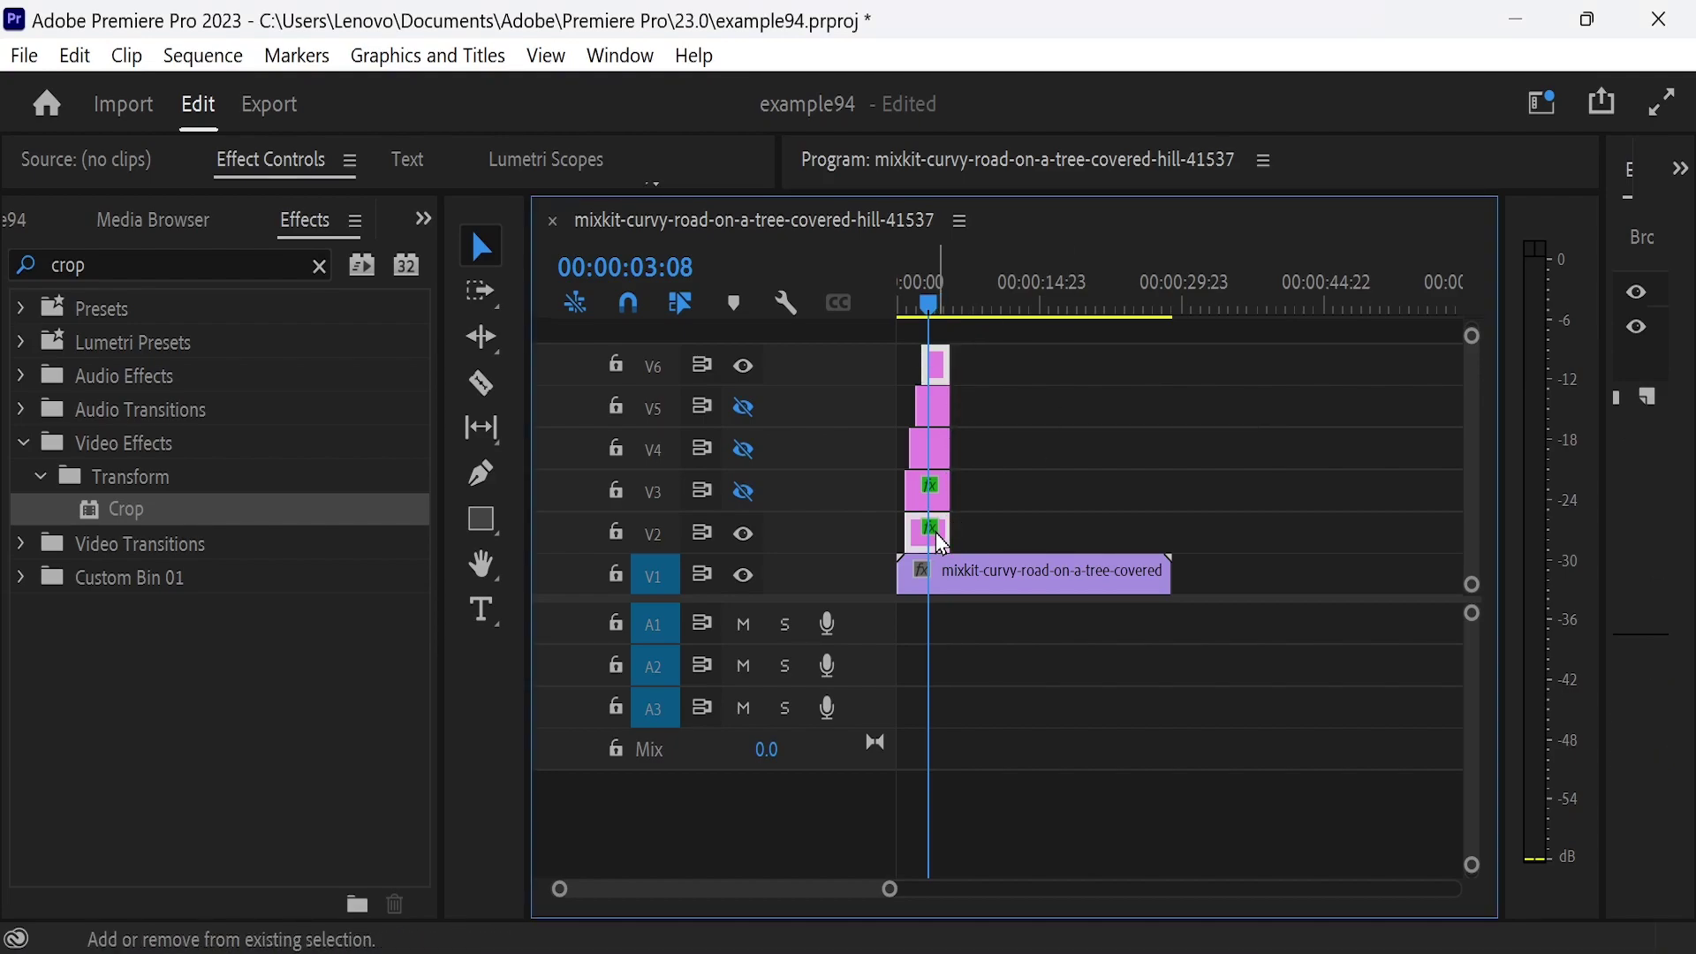
shift+click(939, 504)
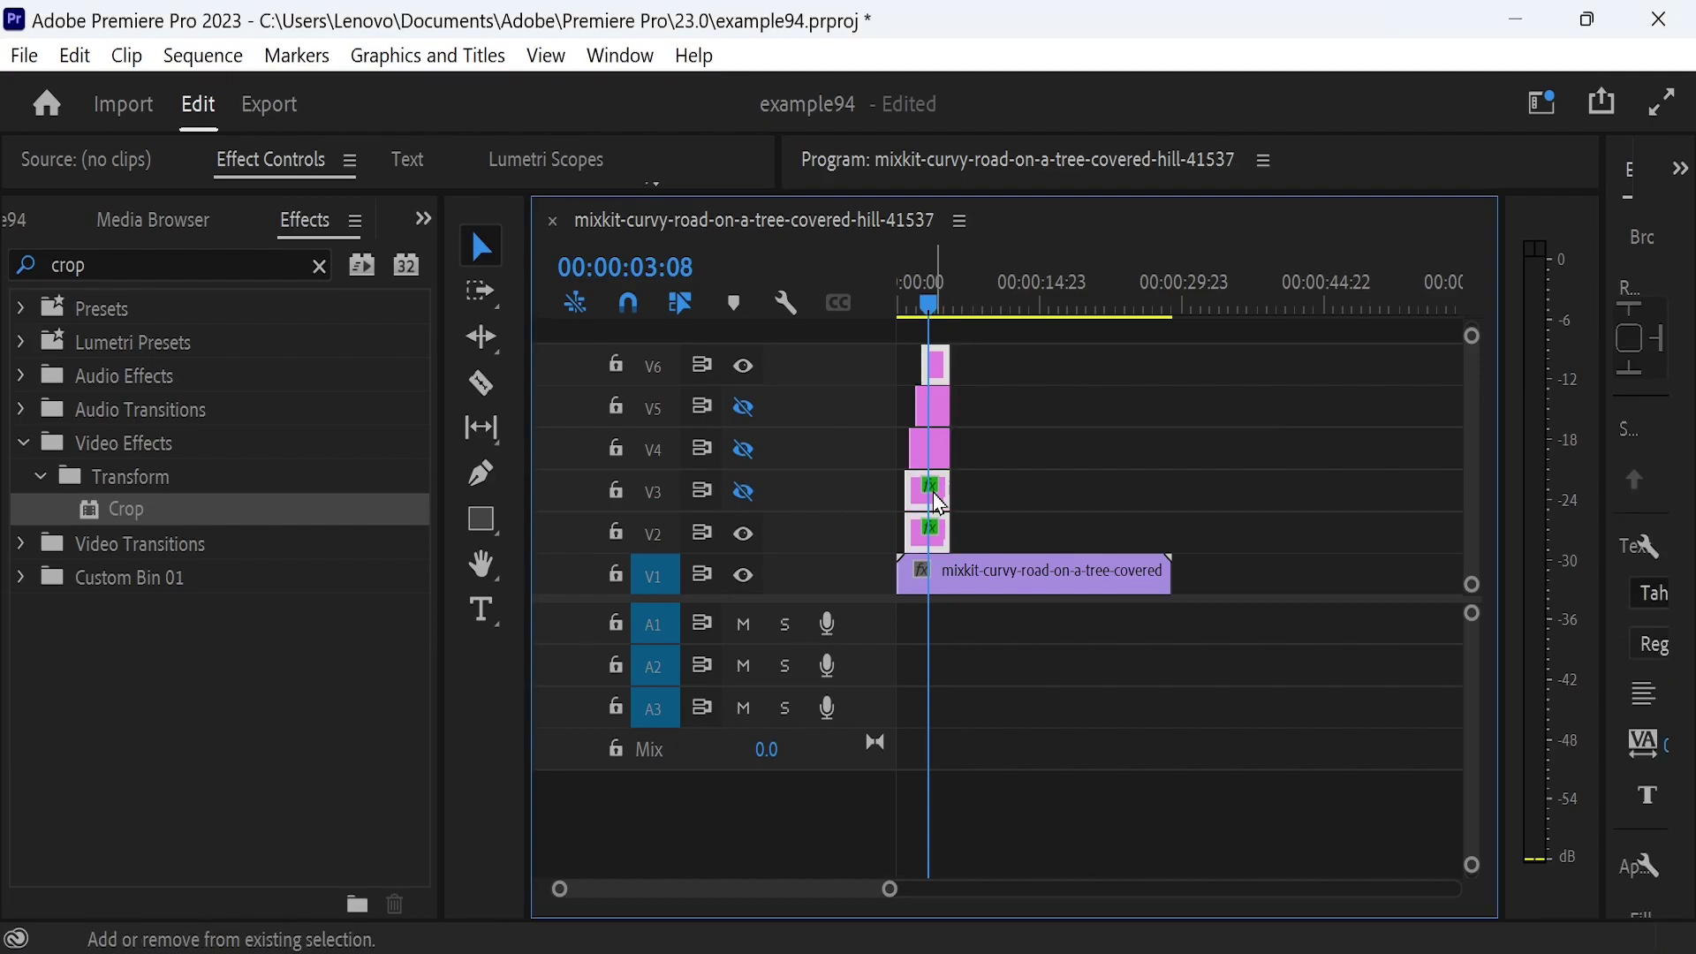
shift+click(938, 453)
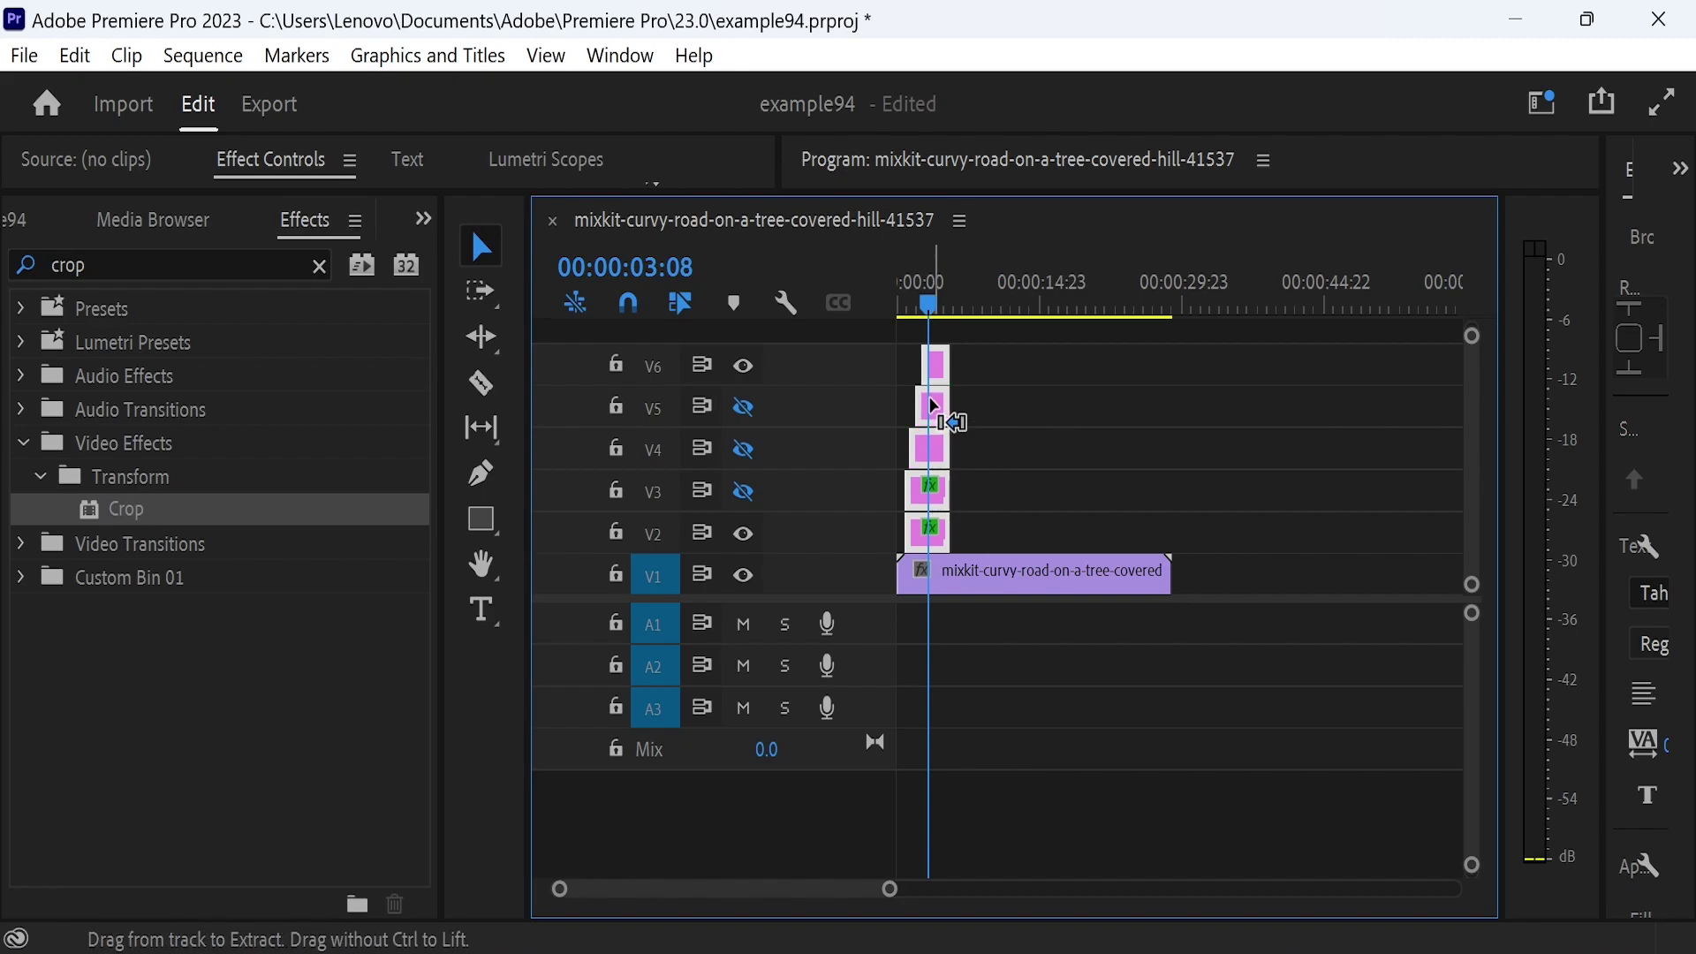
- Nest the selected clips as 'Nested Sequence 01'
right_click(938, 413)
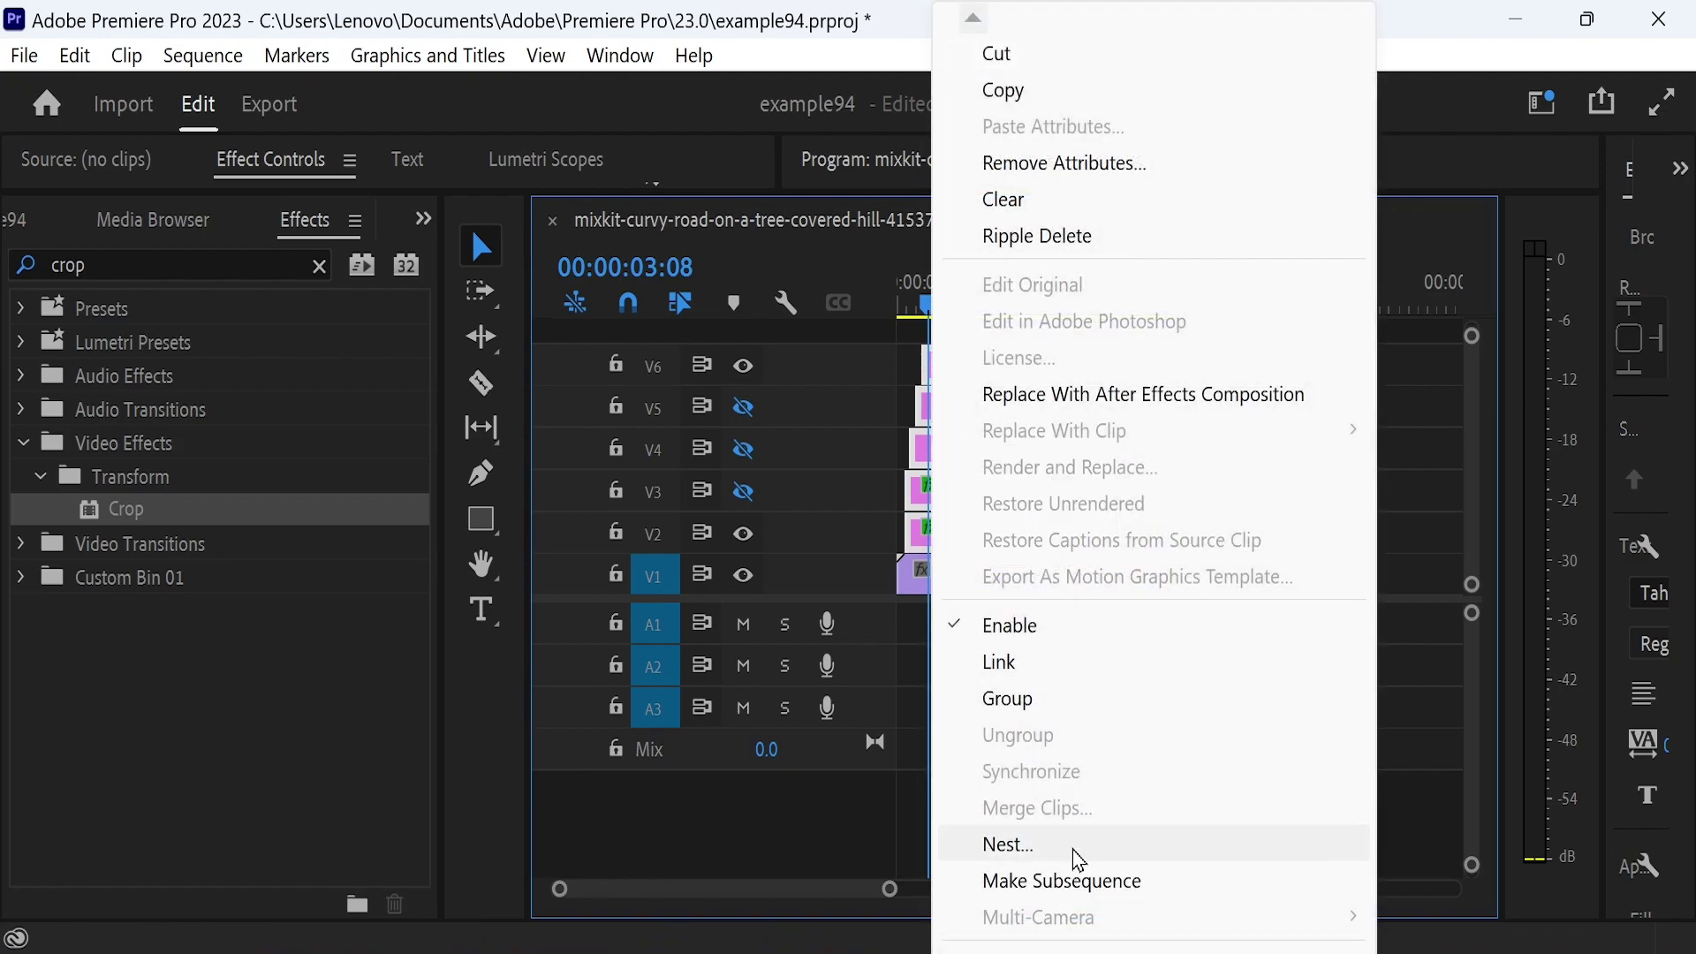
click(1081, 849)
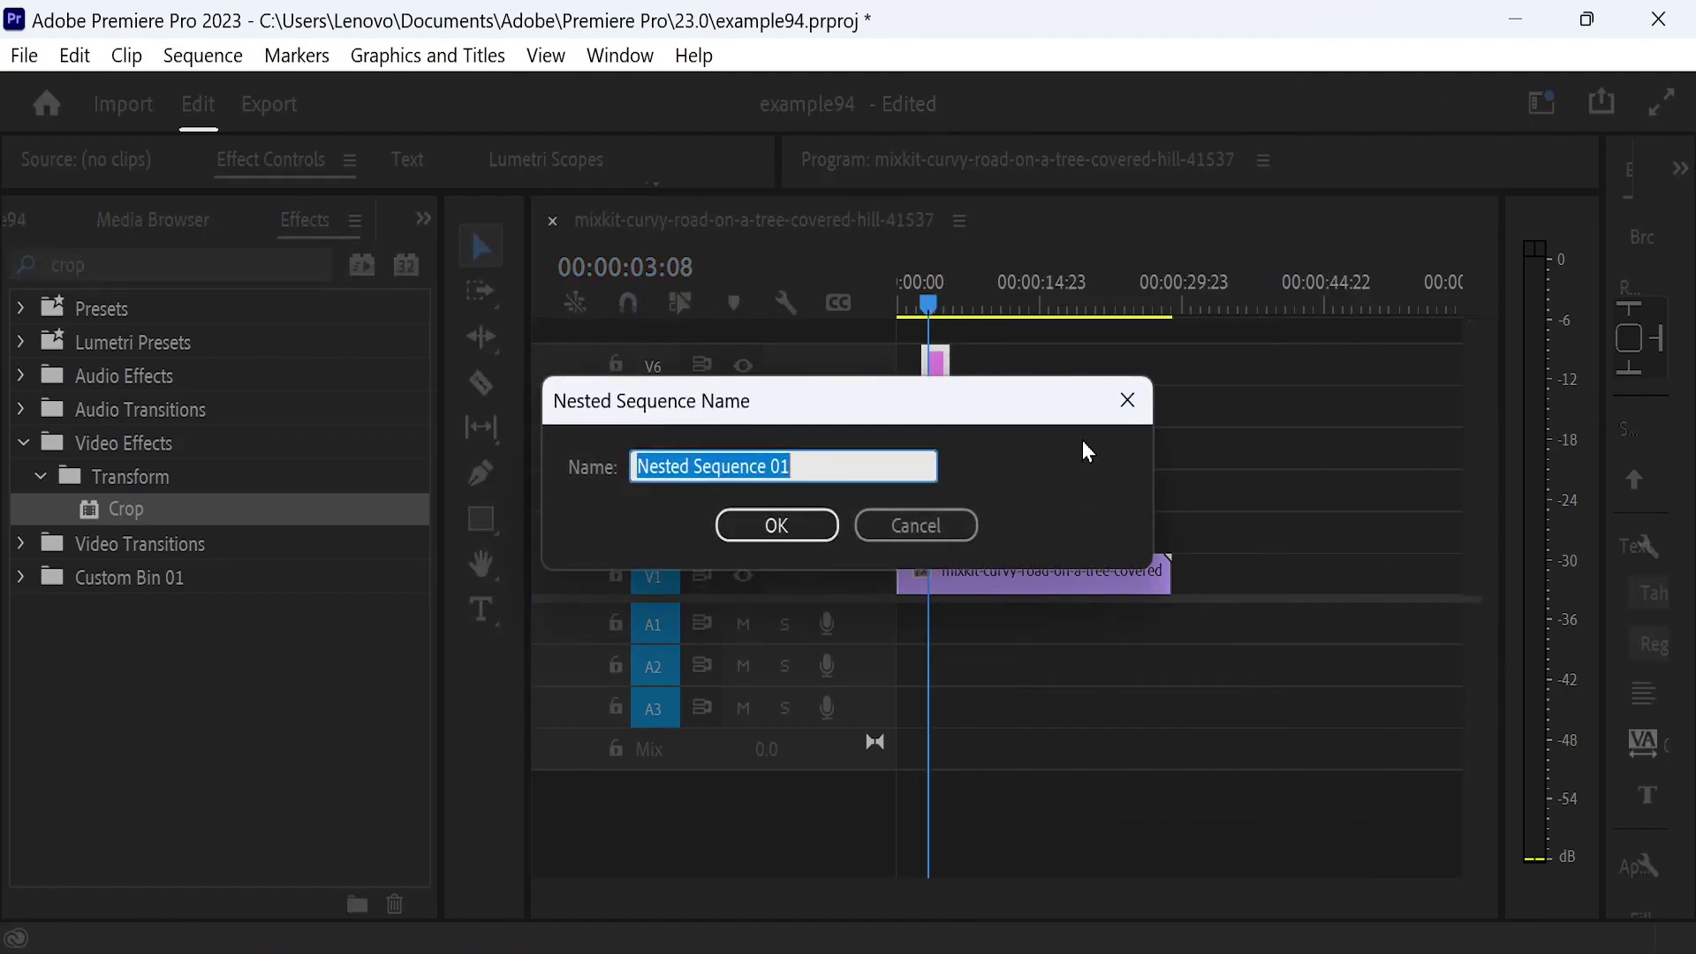
click(777, 527)
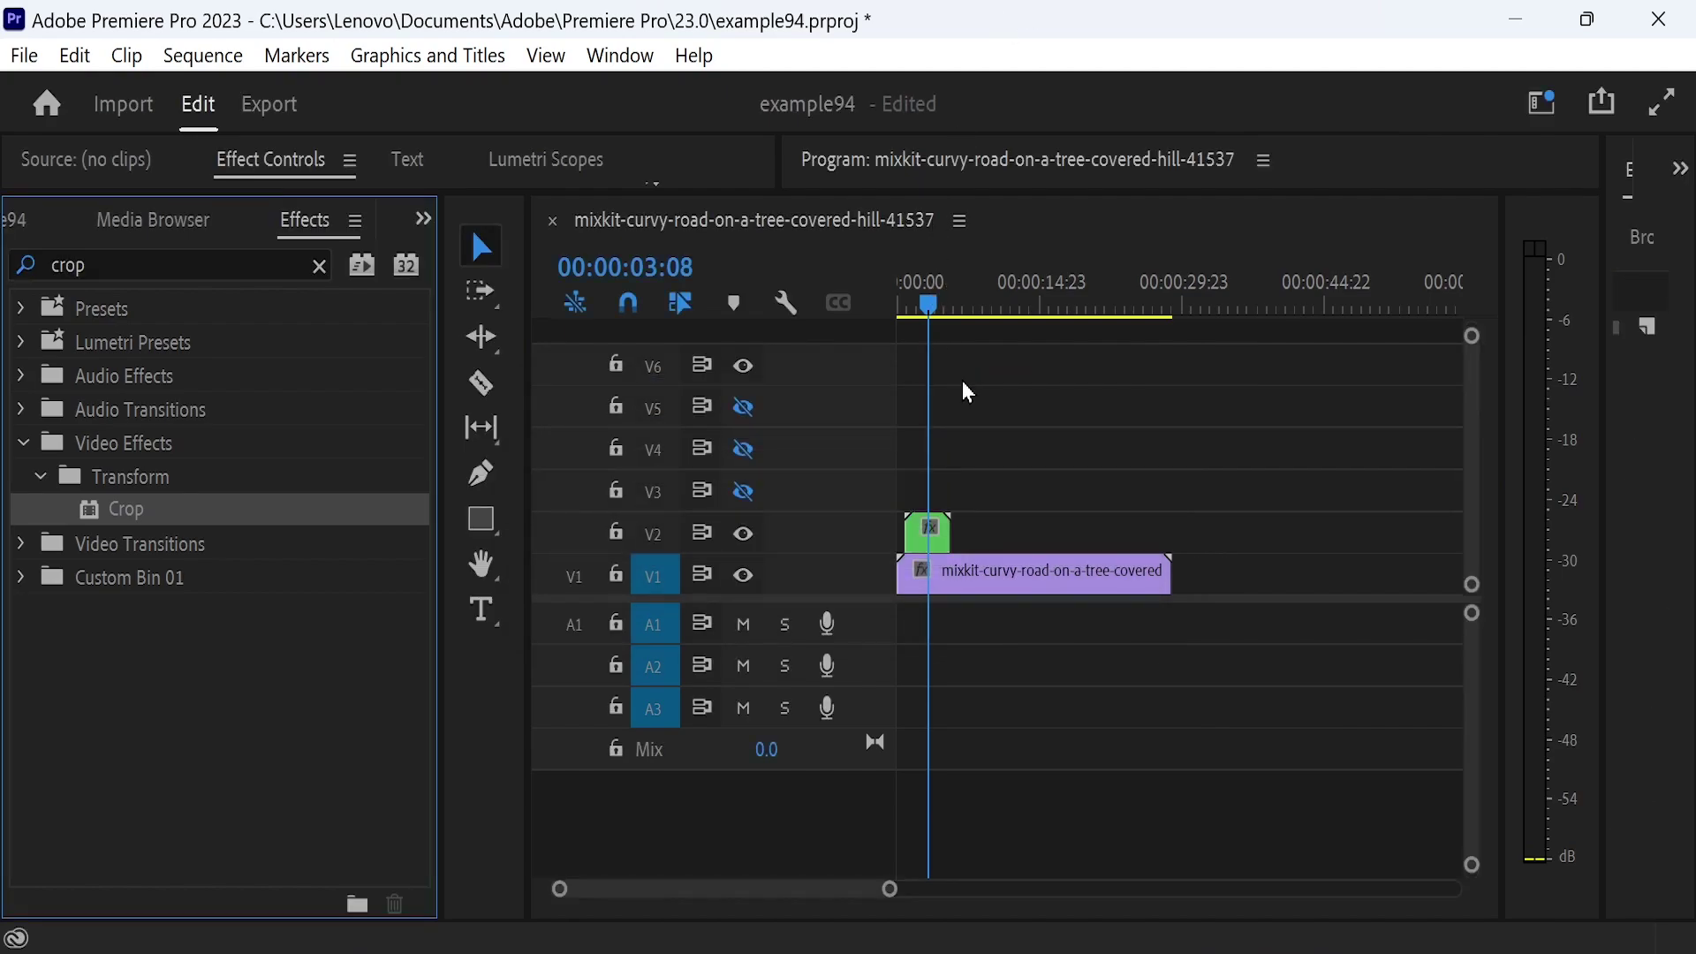
- Preview the sequence in the Program monitor, then enlarge the timeline panel
click(1191, 671)
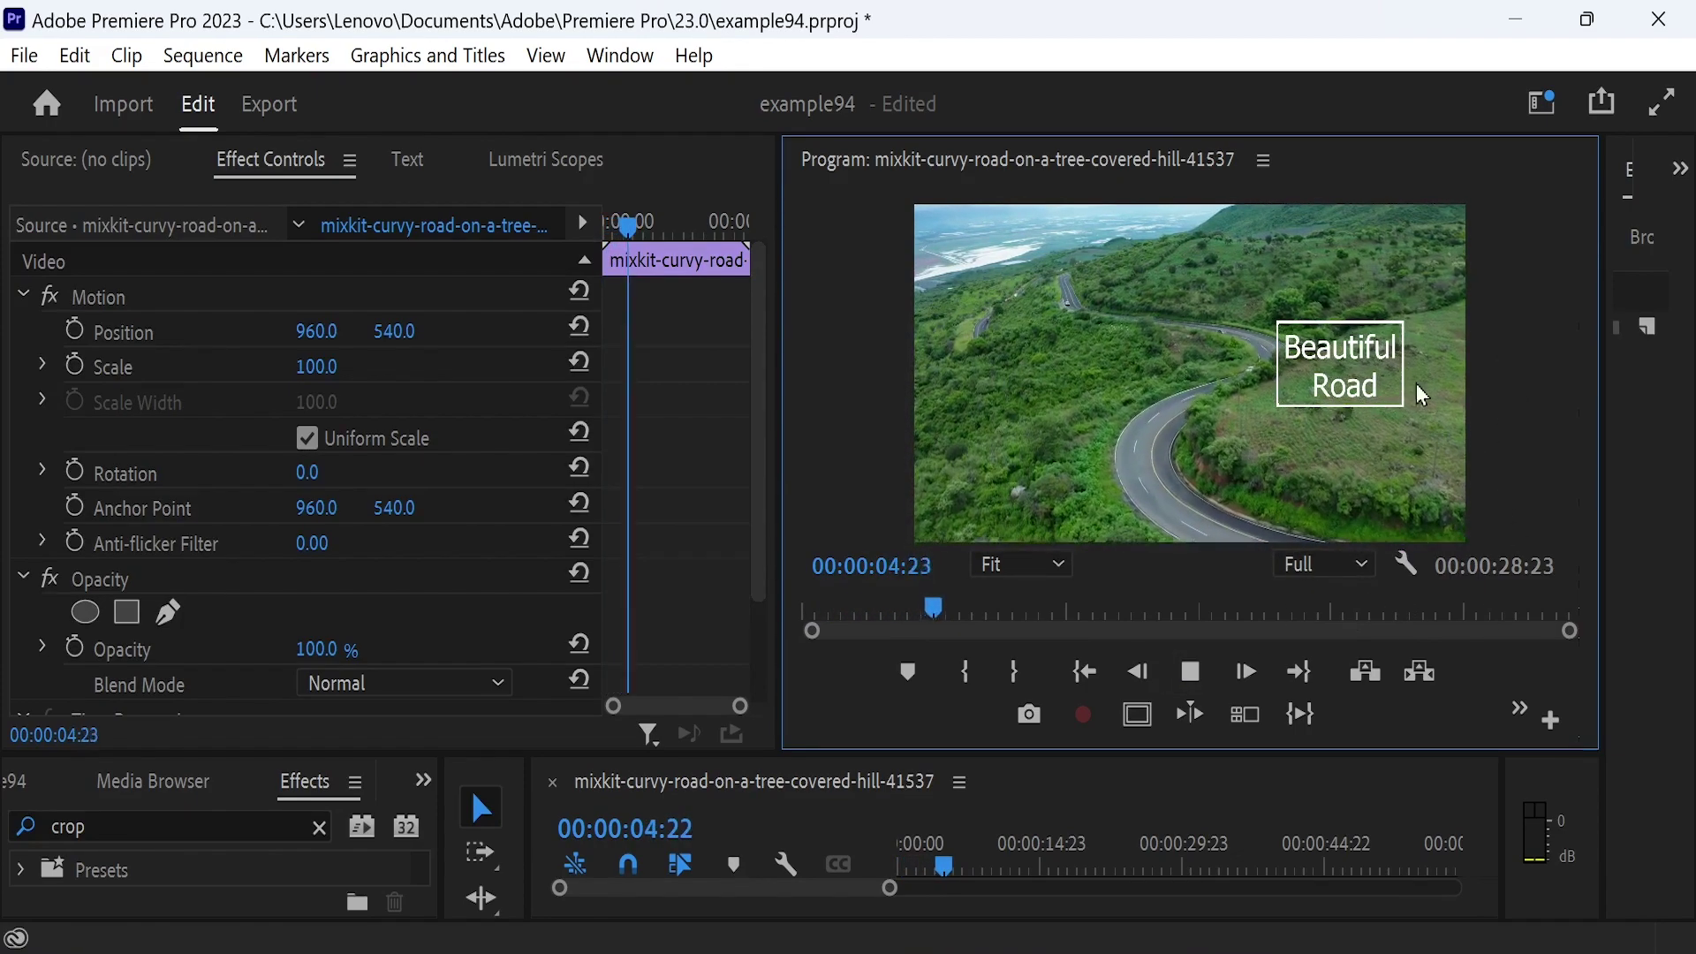
click(1179, 683)
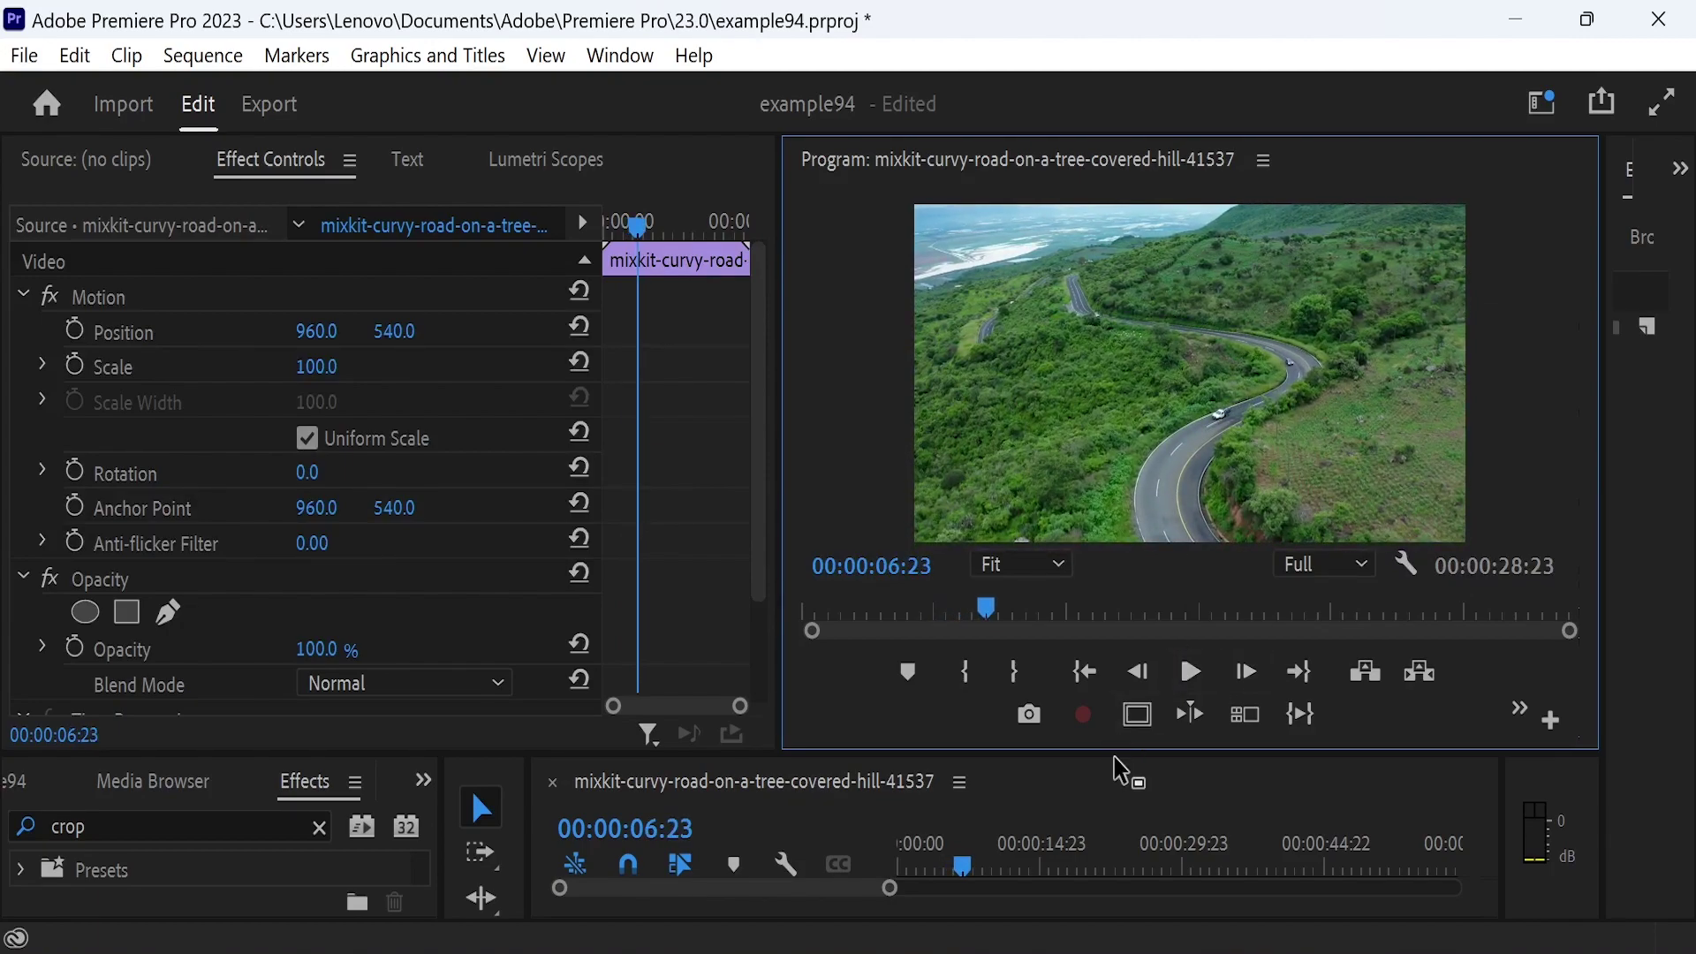
drag(1115, 758, 1100, 325)
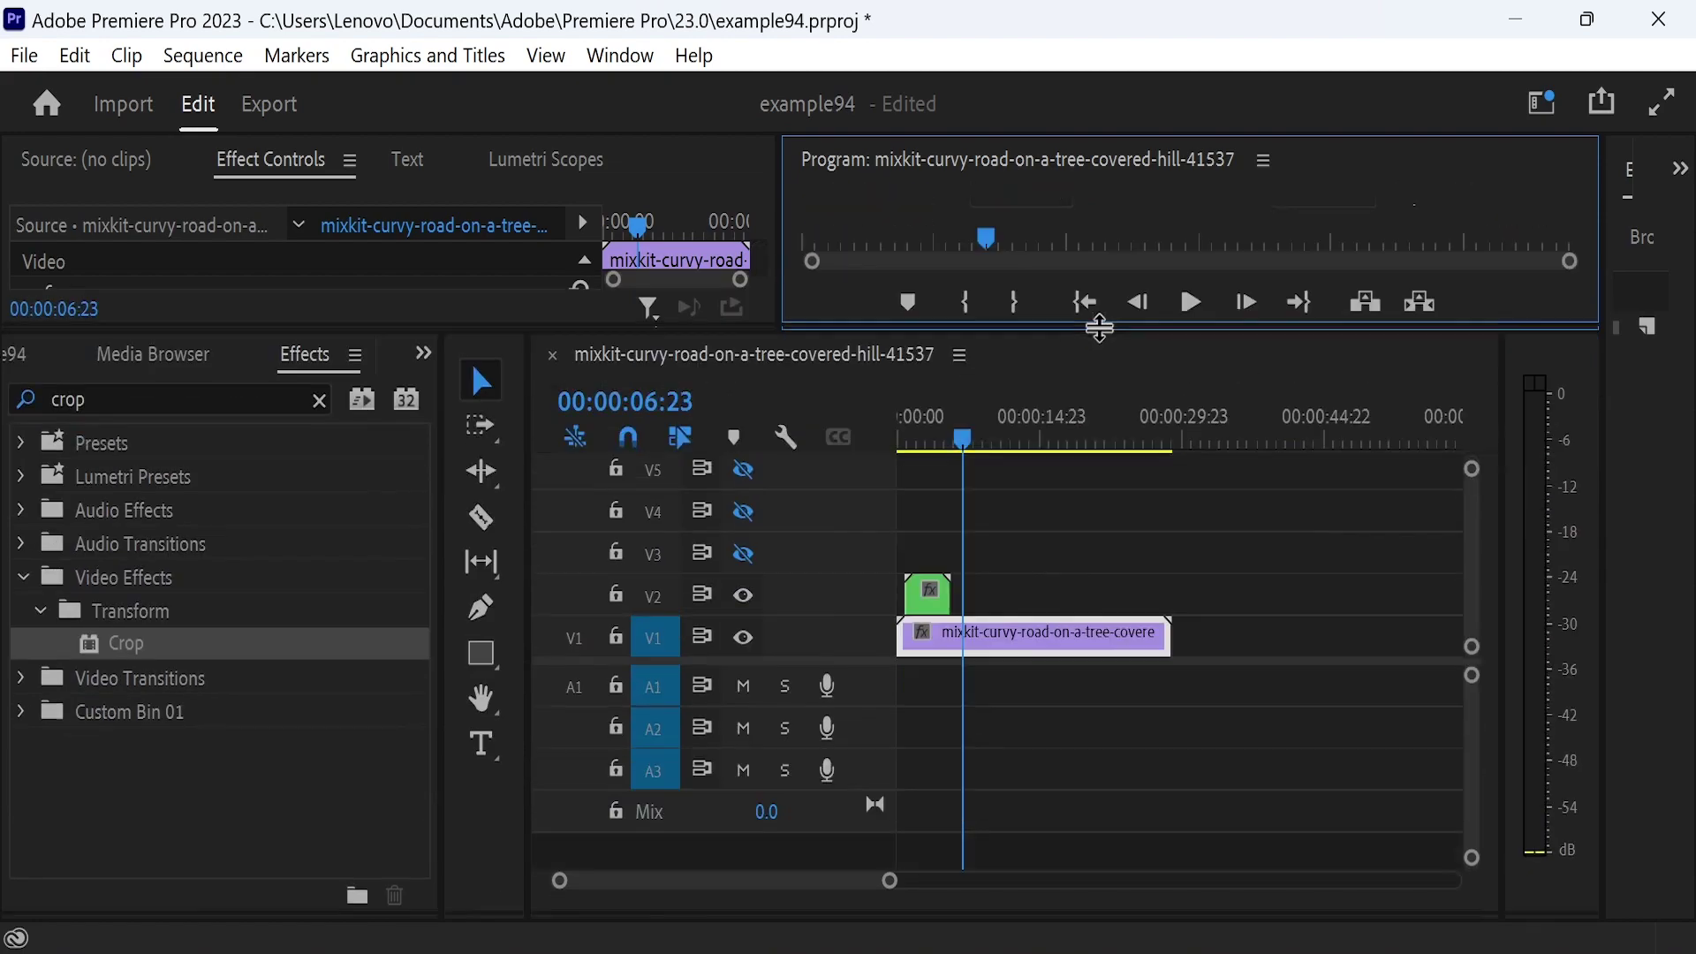
- Put the playhead at 00:00:00:20, select Nested Sequence 01, and enlarge the Effect Controls area
drag(971, 450, 912, 445)
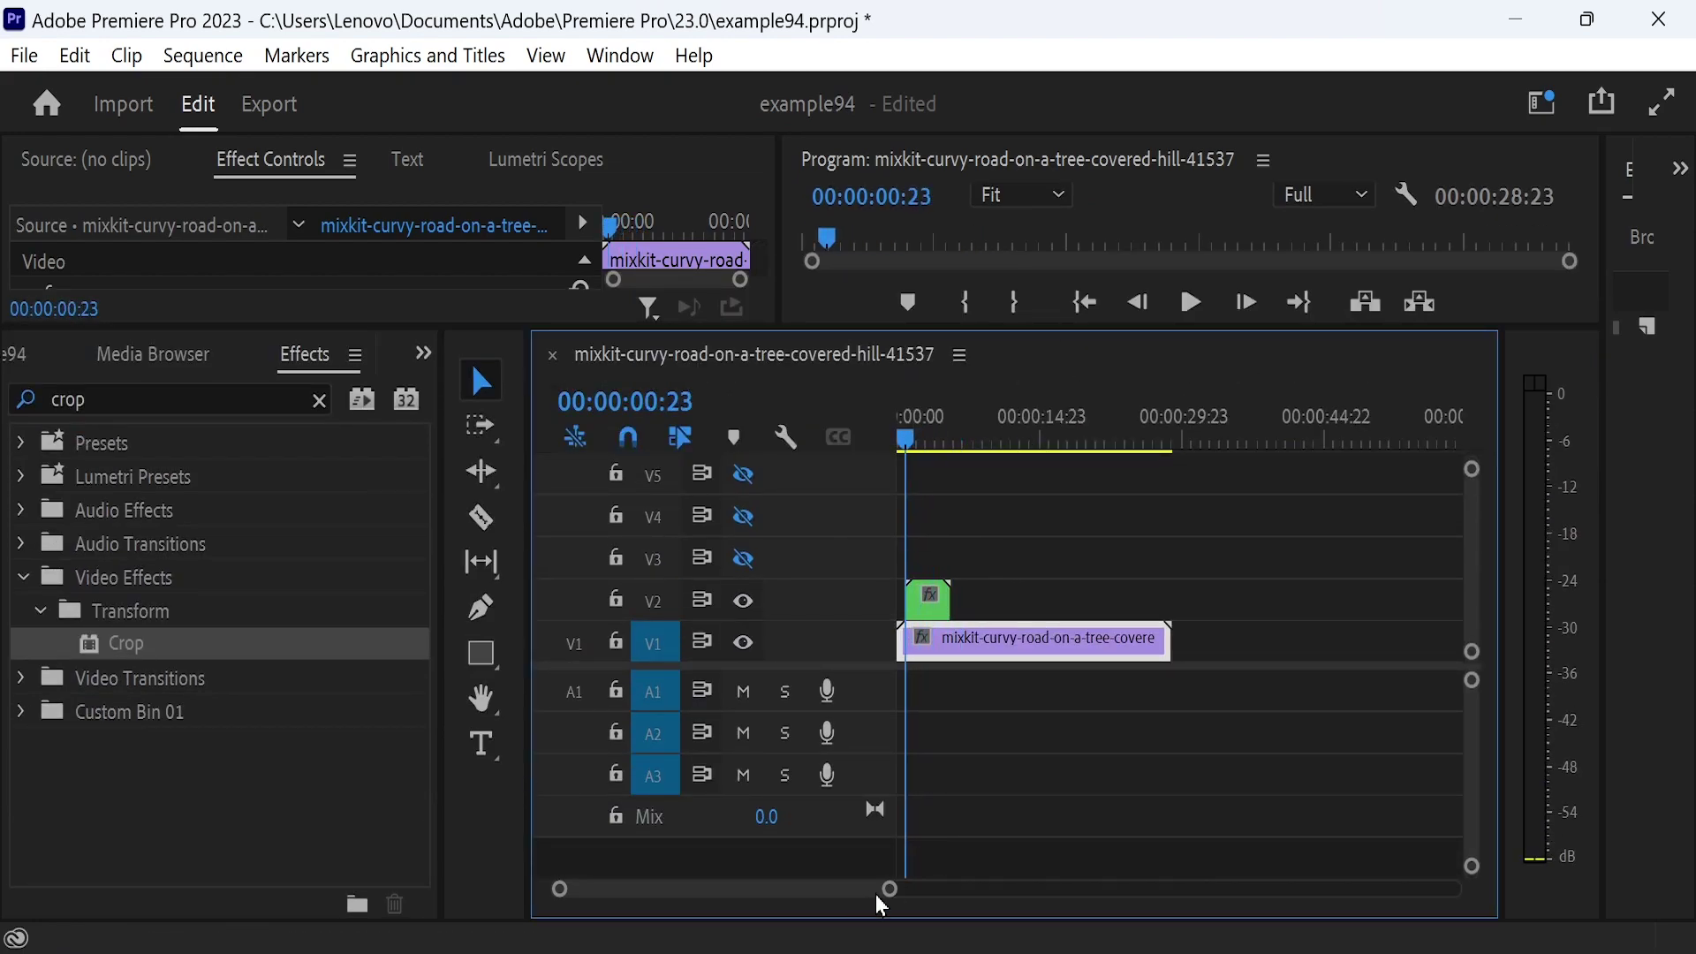
drag(883, 902, 742, 923)
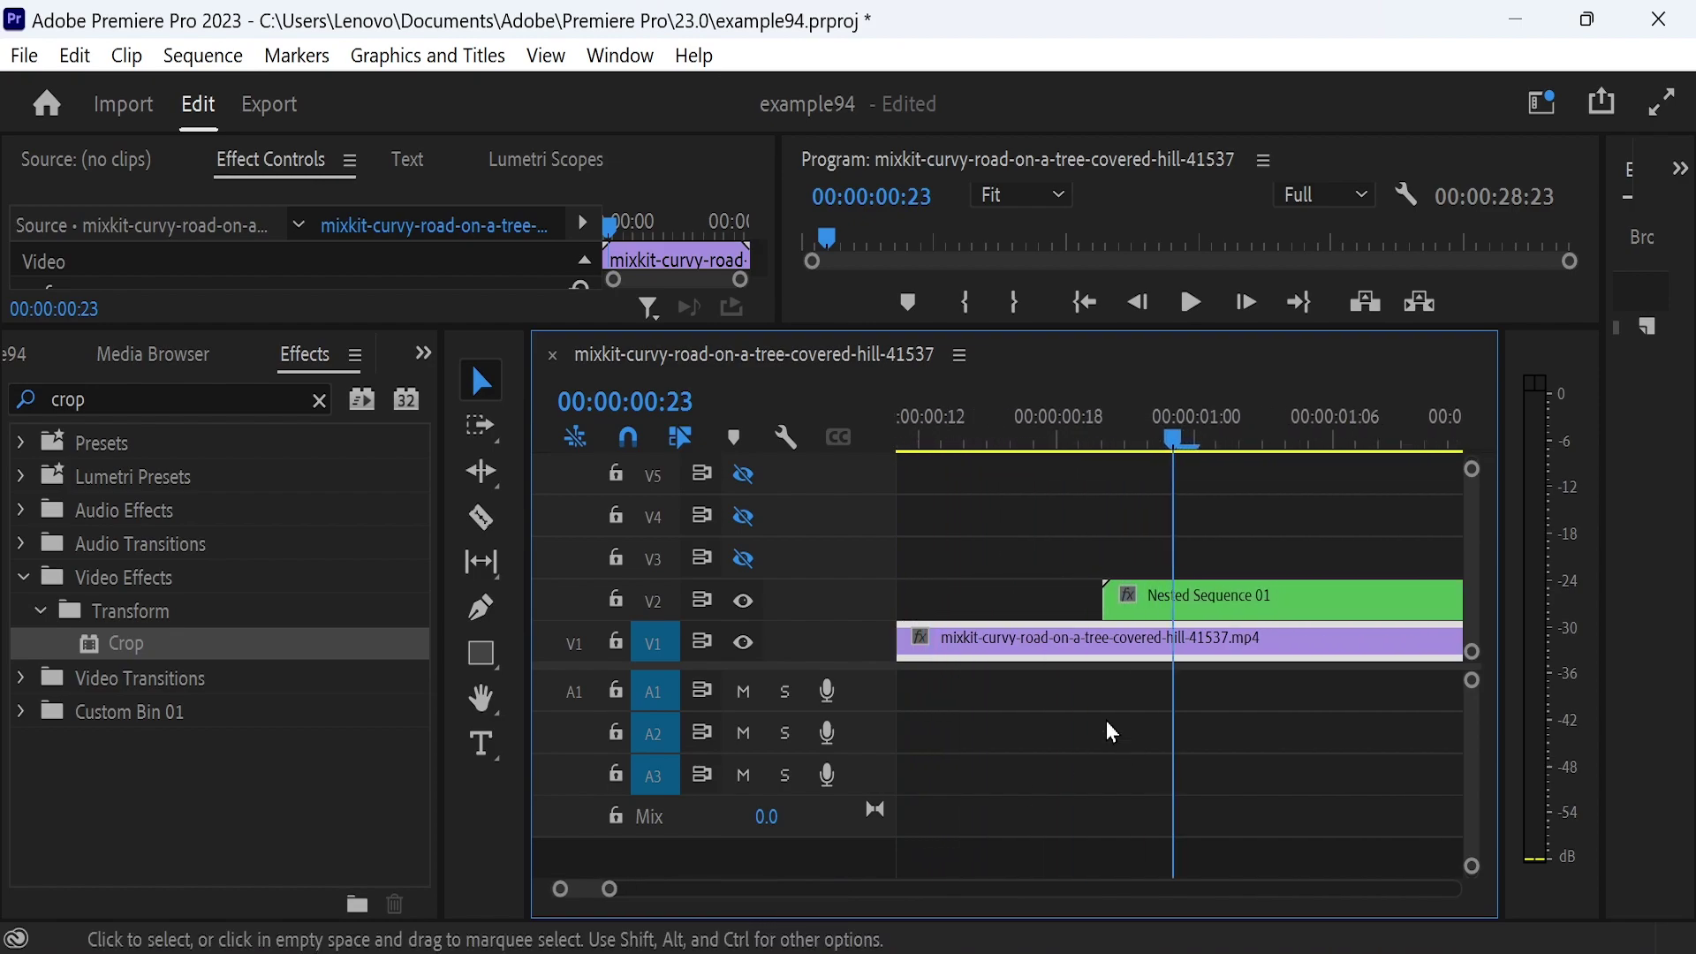
drag(1173, 448, 1110, 454)
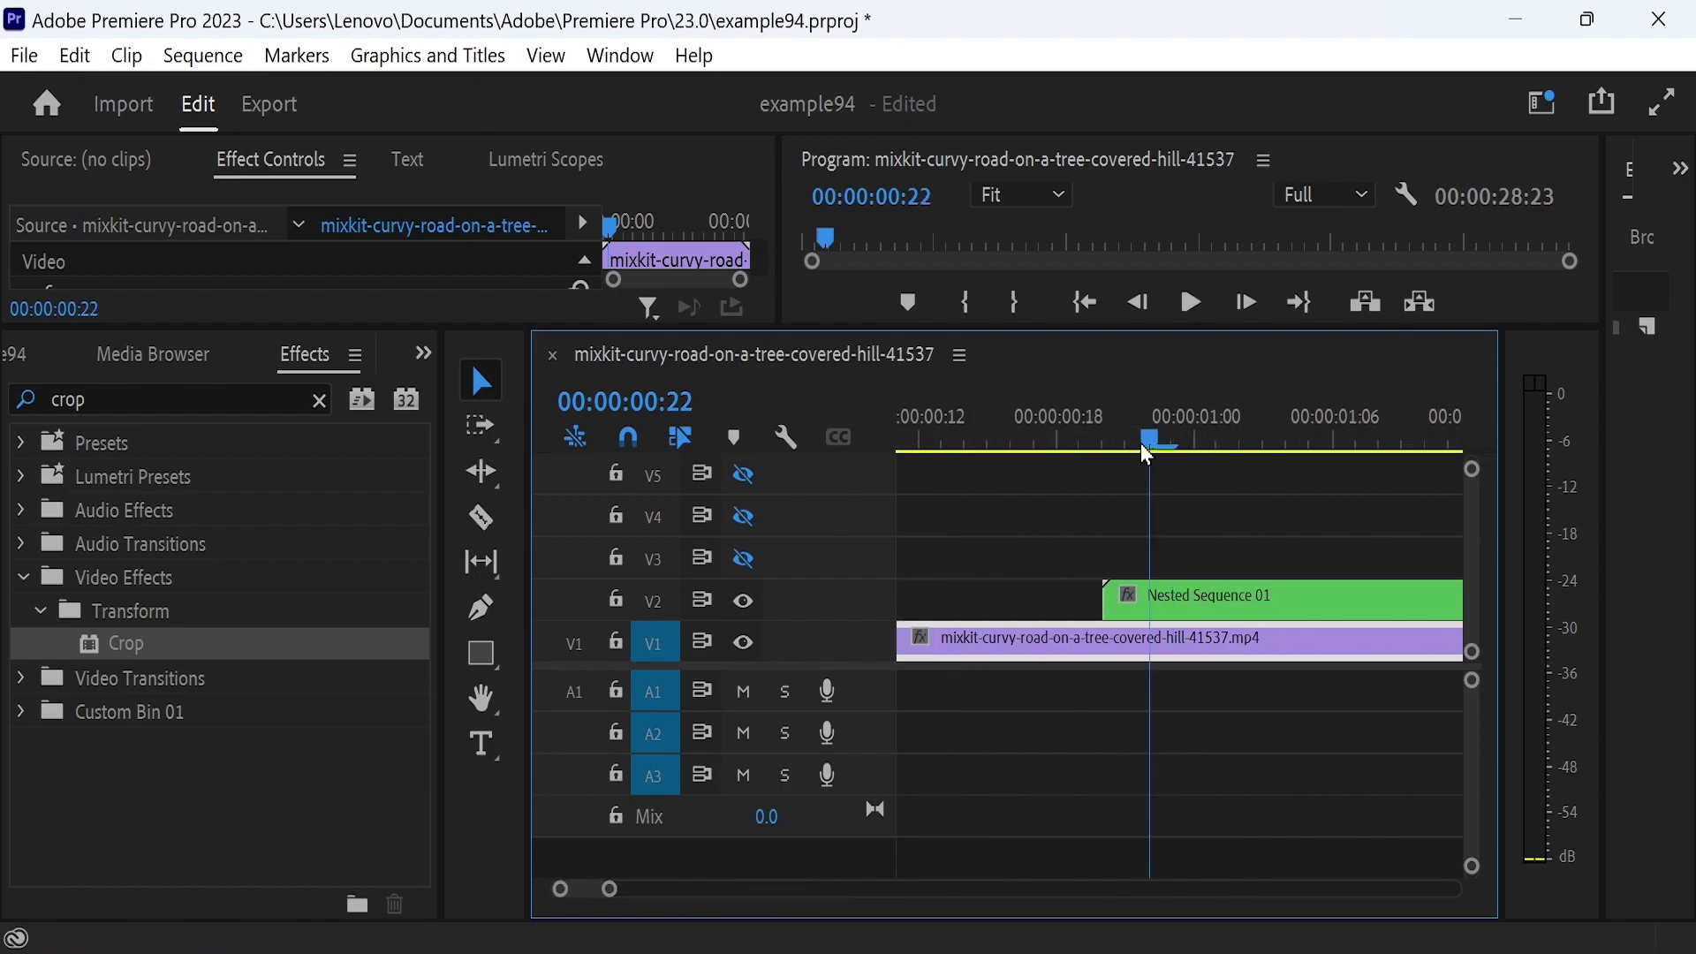
click(1142, 609)
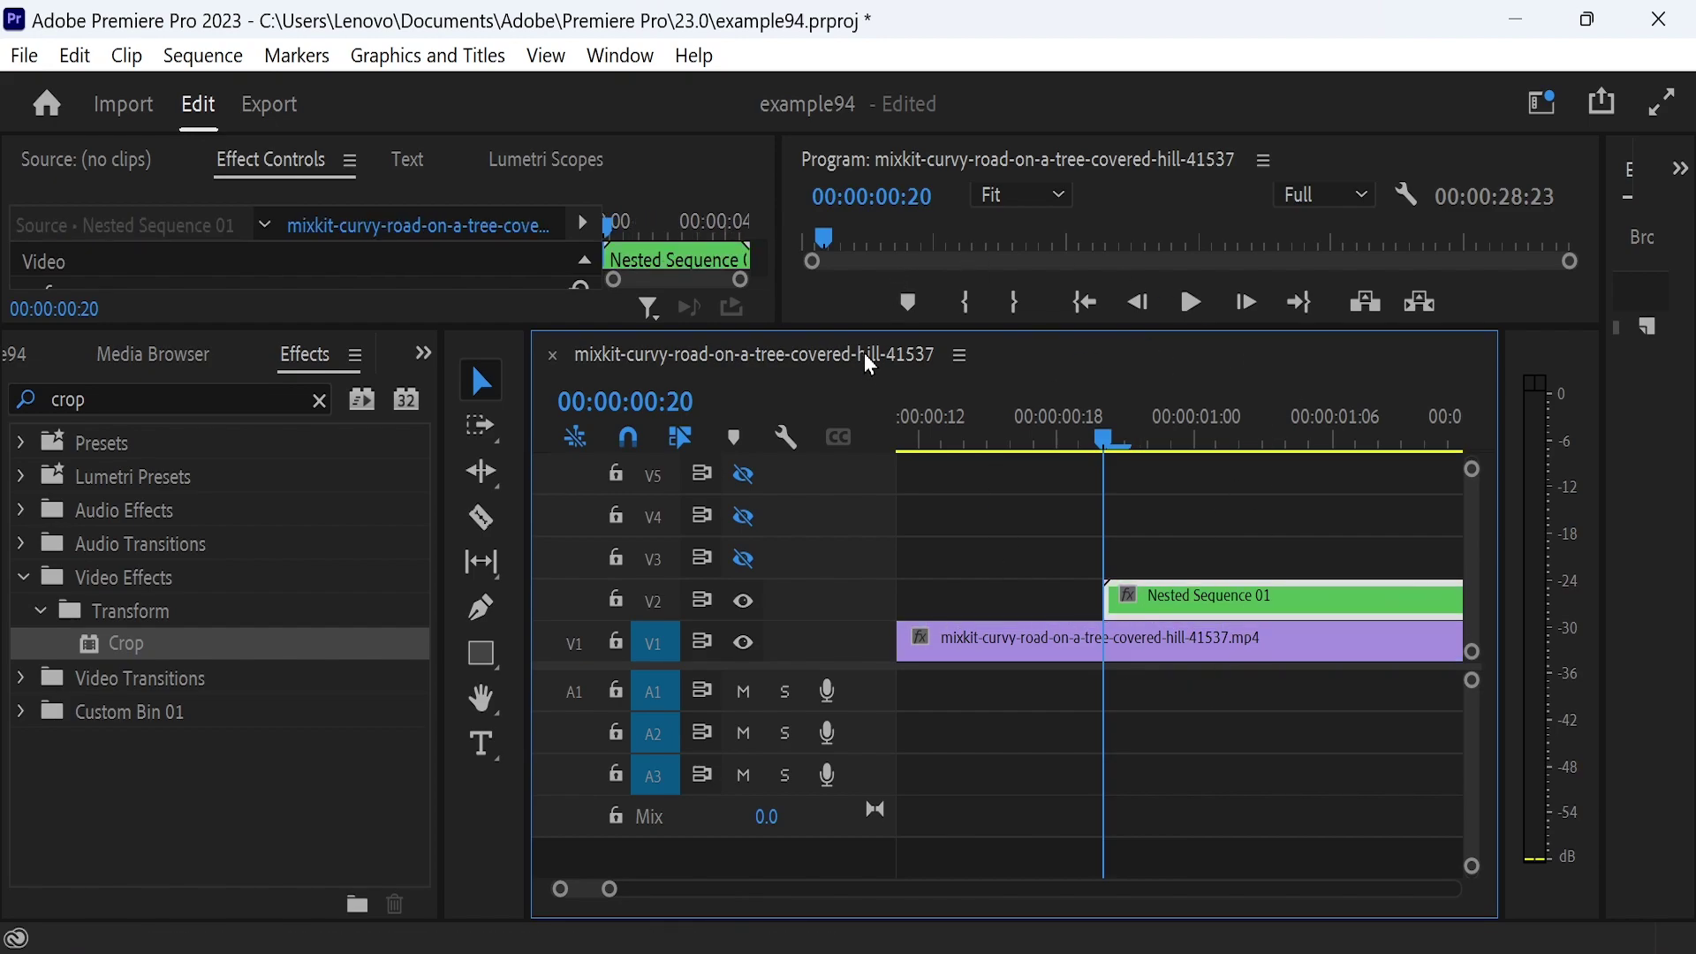
drag(854, 327, 854, 682)
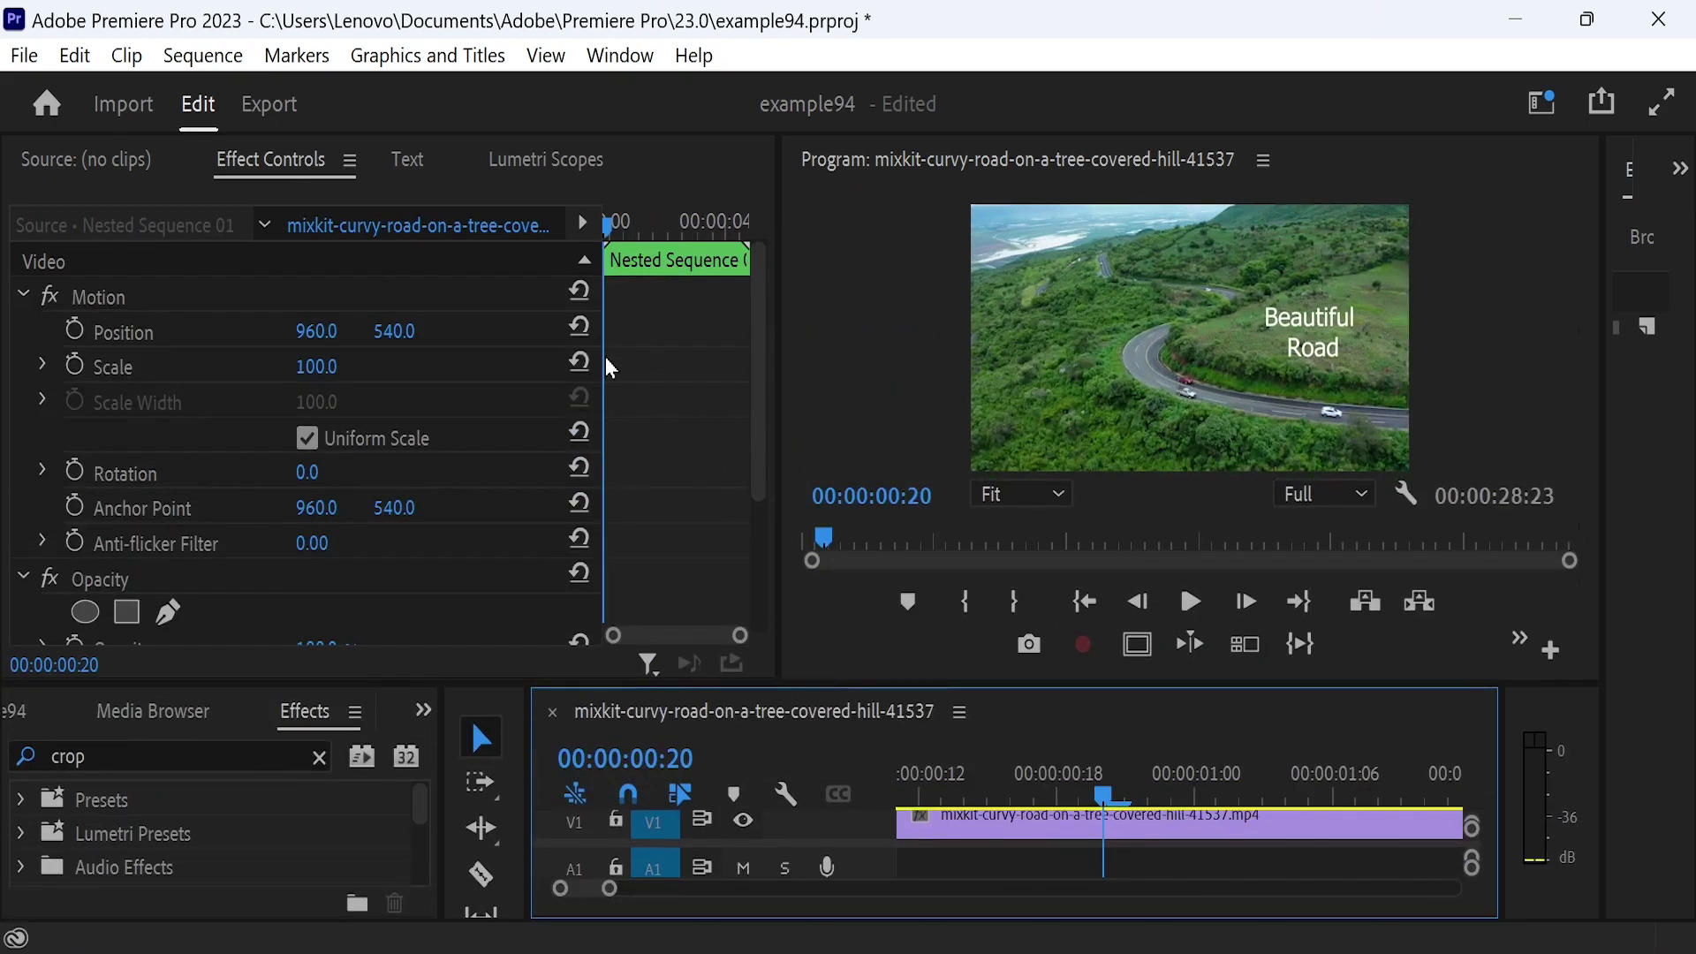
- Turn on Position keyframing and keyframe the nested title at Y 565, then Y 636
click(74, 329)
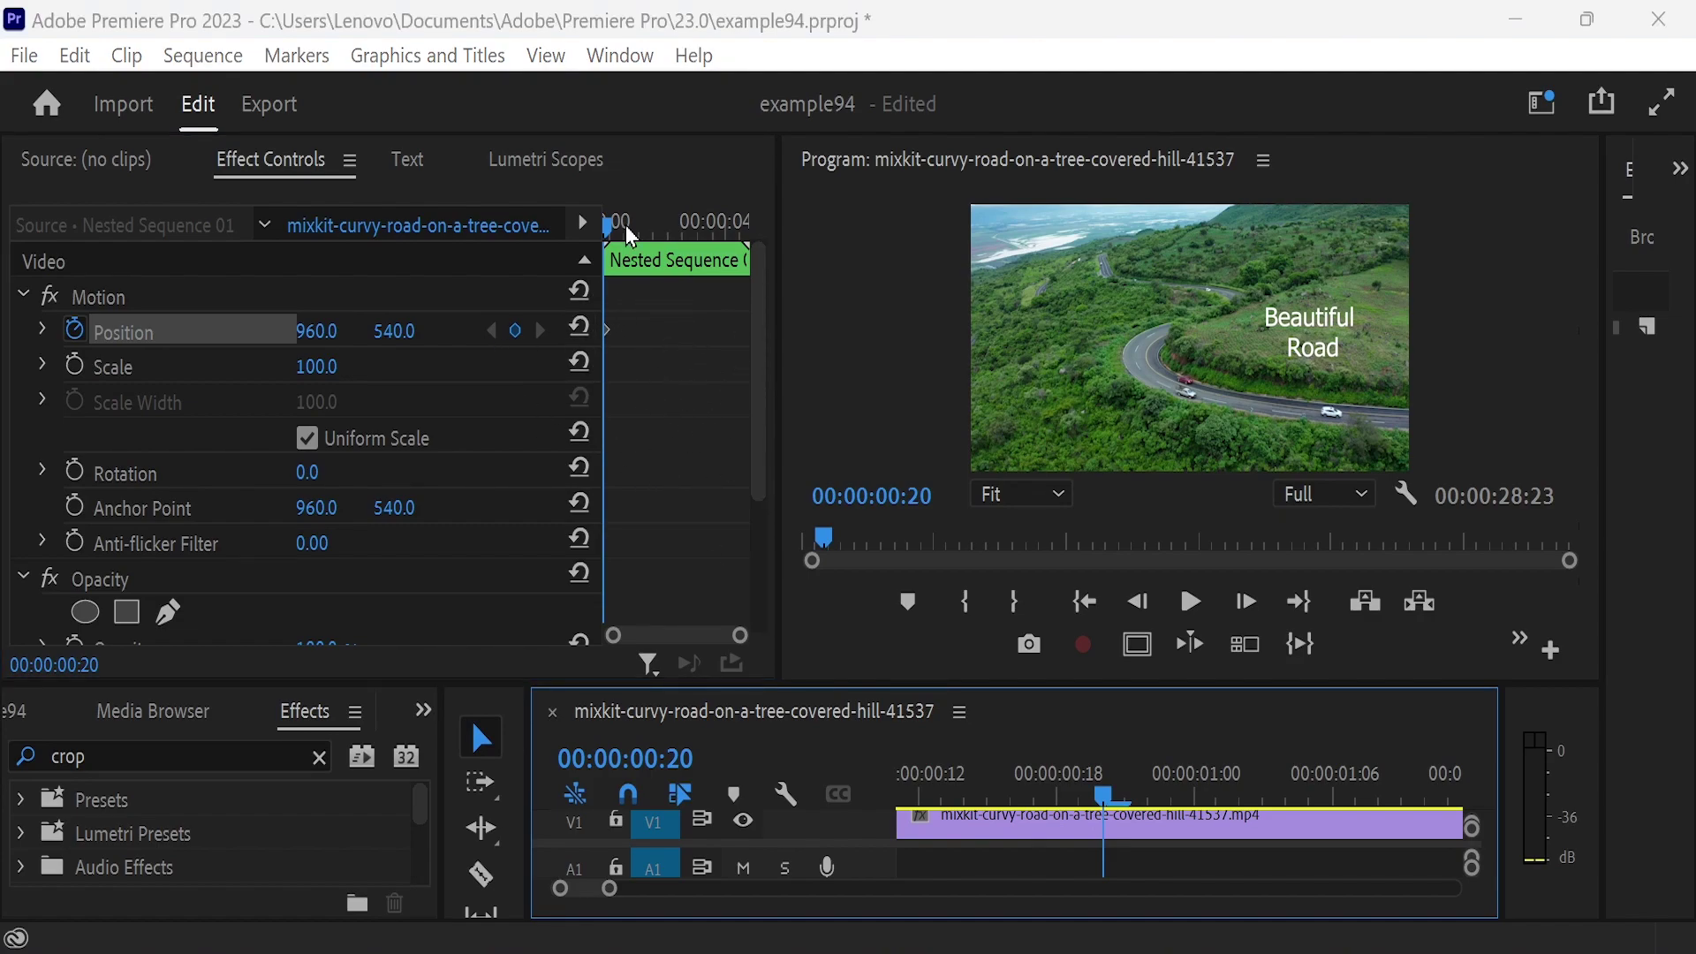
key(space)
key(shift+Left)
key(shift+Left)
key(shift+Left)
key(shift+Left)
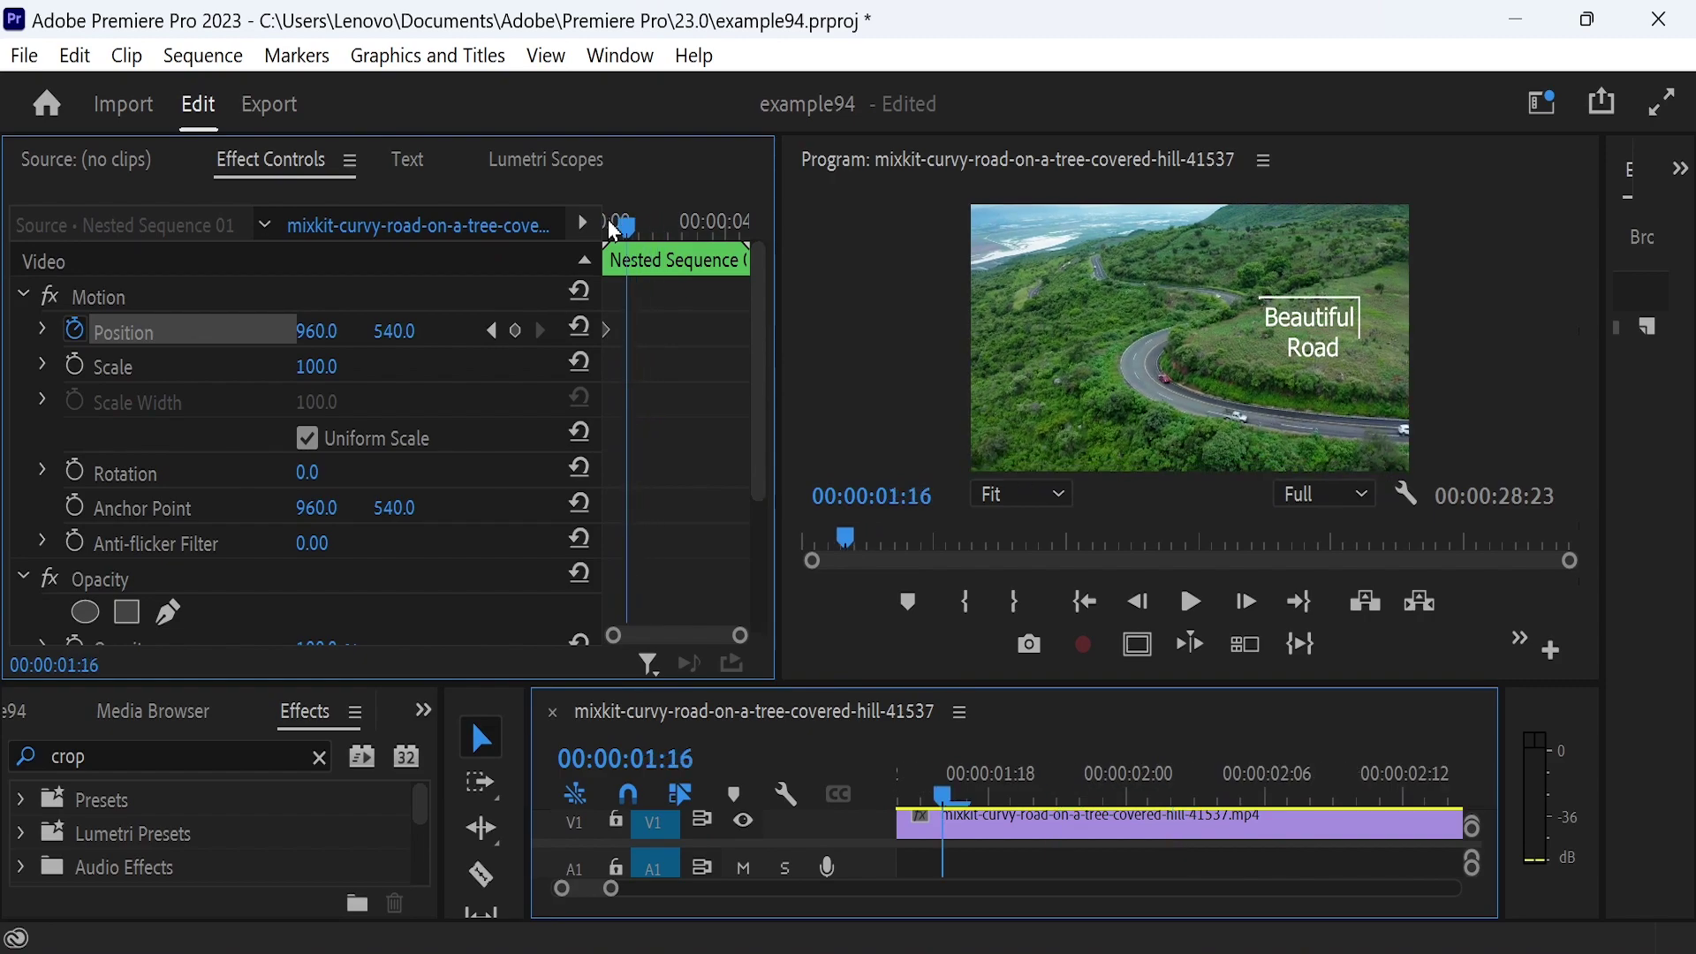
drag(394, 330, 711, 413)
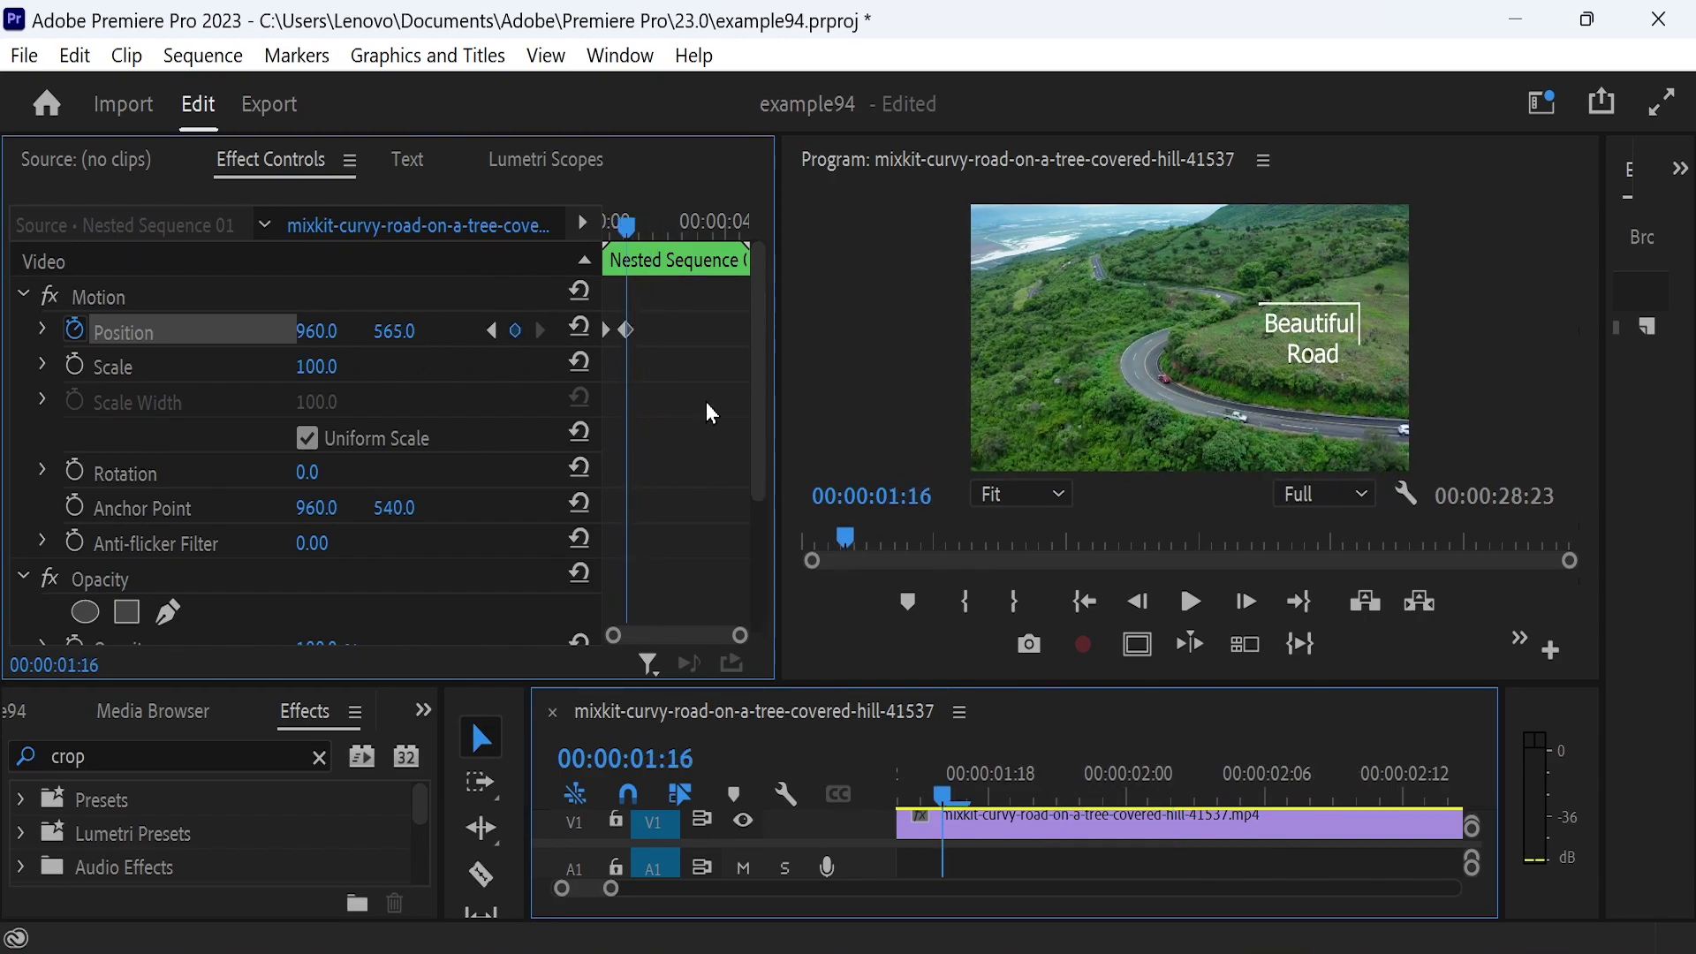
key(shift+Right)
- Keyframe Position Y at about 736 at 00:00:04:04, then play from the start
key(shift+Right)
key(shift+Right)
key(shift+Right)
drag(394, 330, 731, 432)
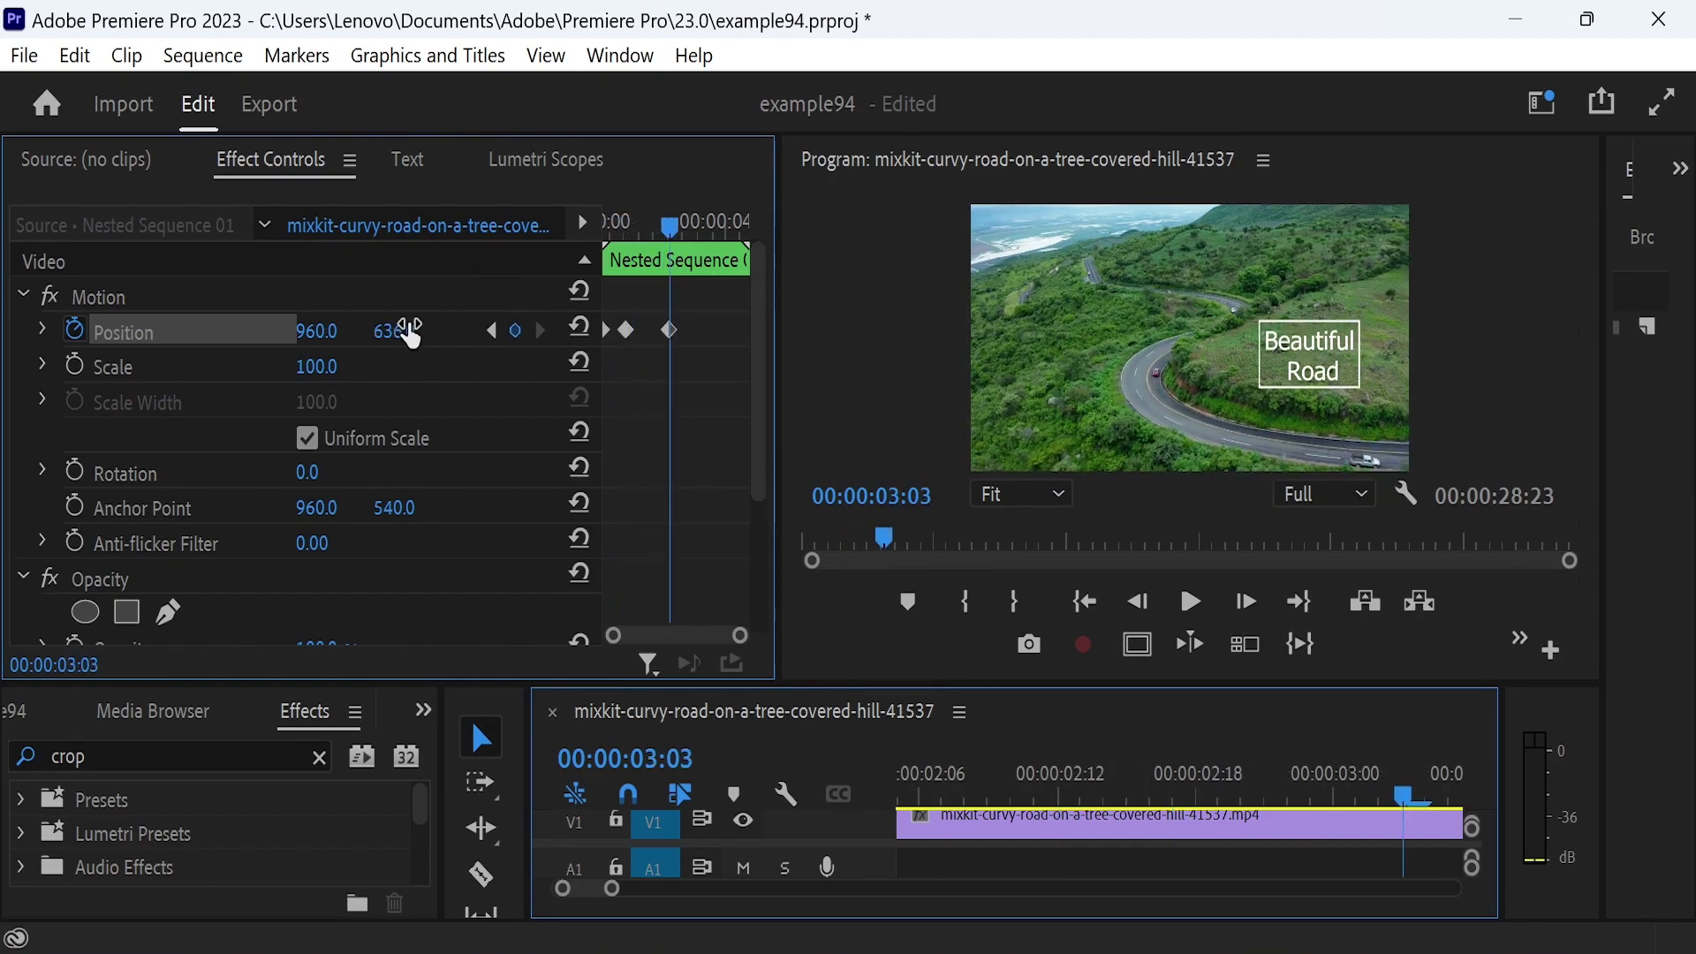
key(shift+Right)
key(shift+Right)
key(shift+Right)
key(space)
key(space)
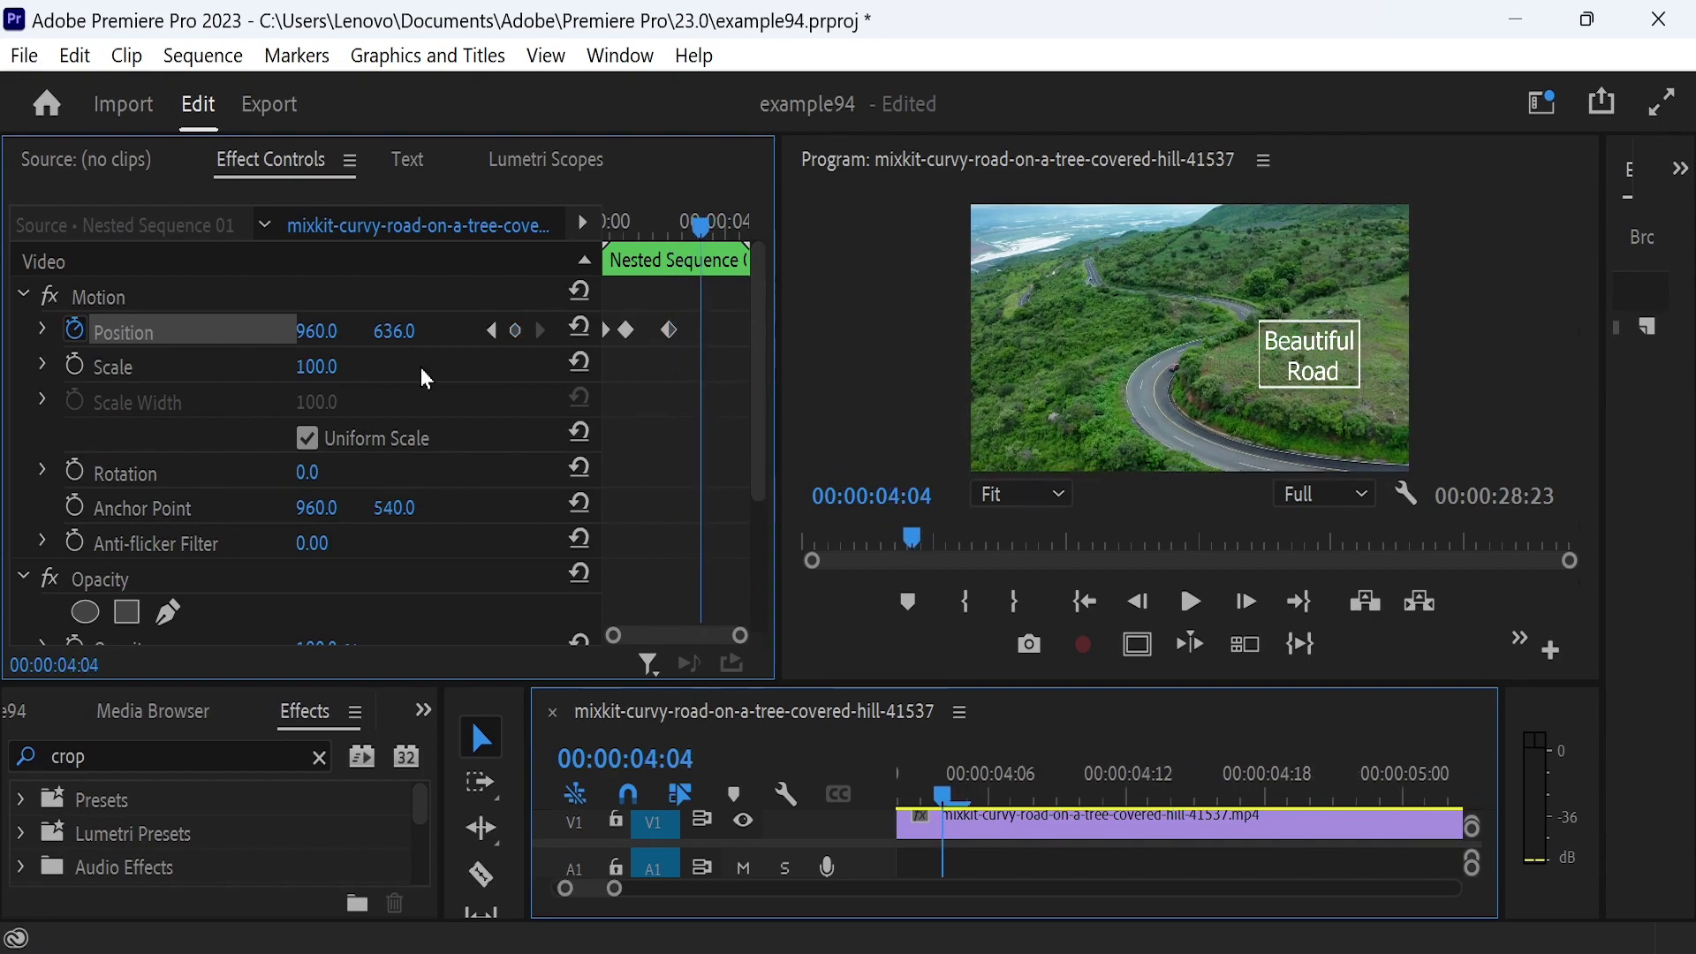
key(shift+Right)
key(shift+Right)
key(shift+Right)
drag(394, 330, 452, 334)
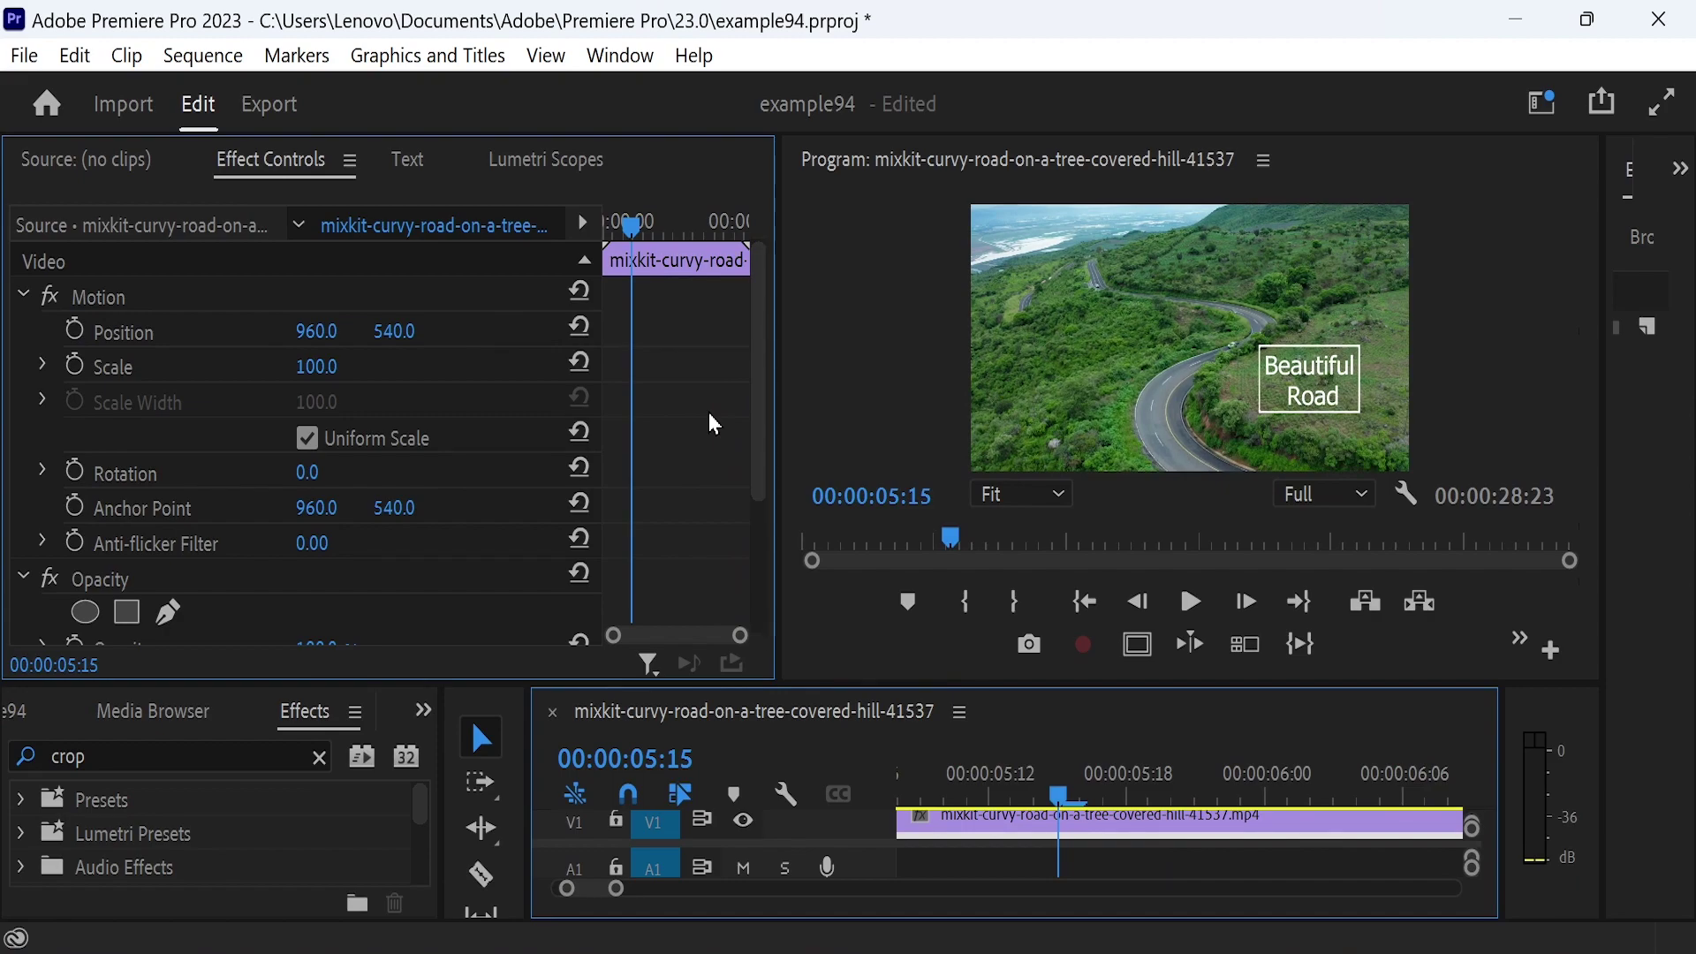
key(Home)
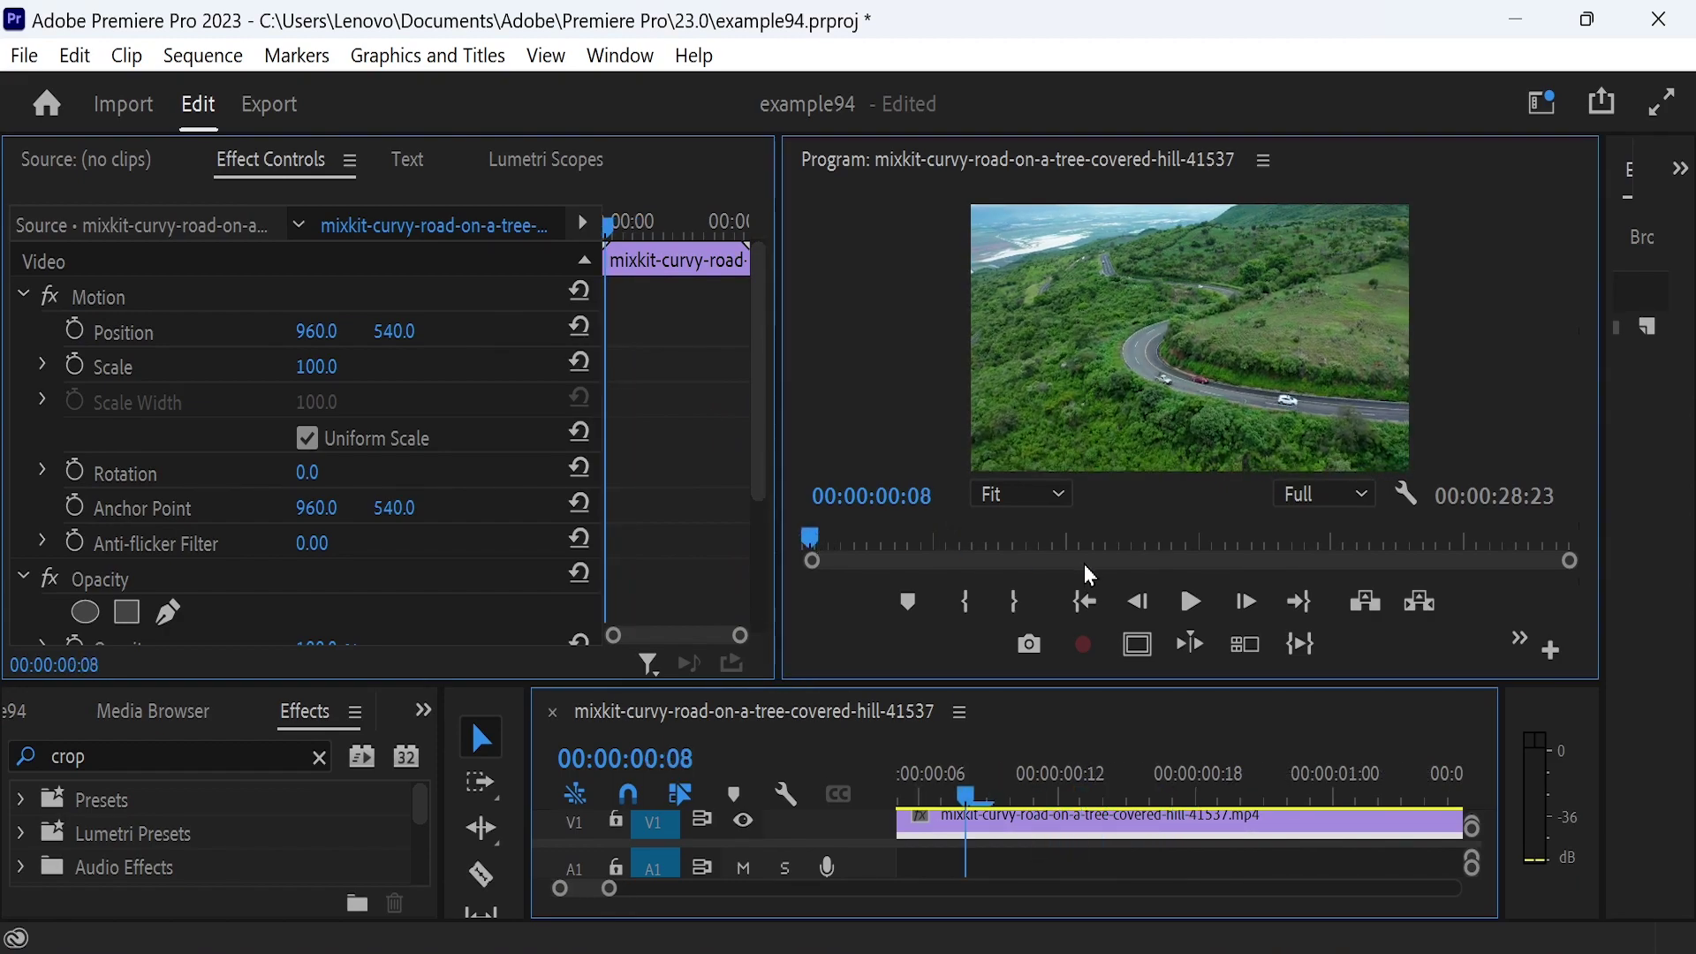
click(1197, 608)
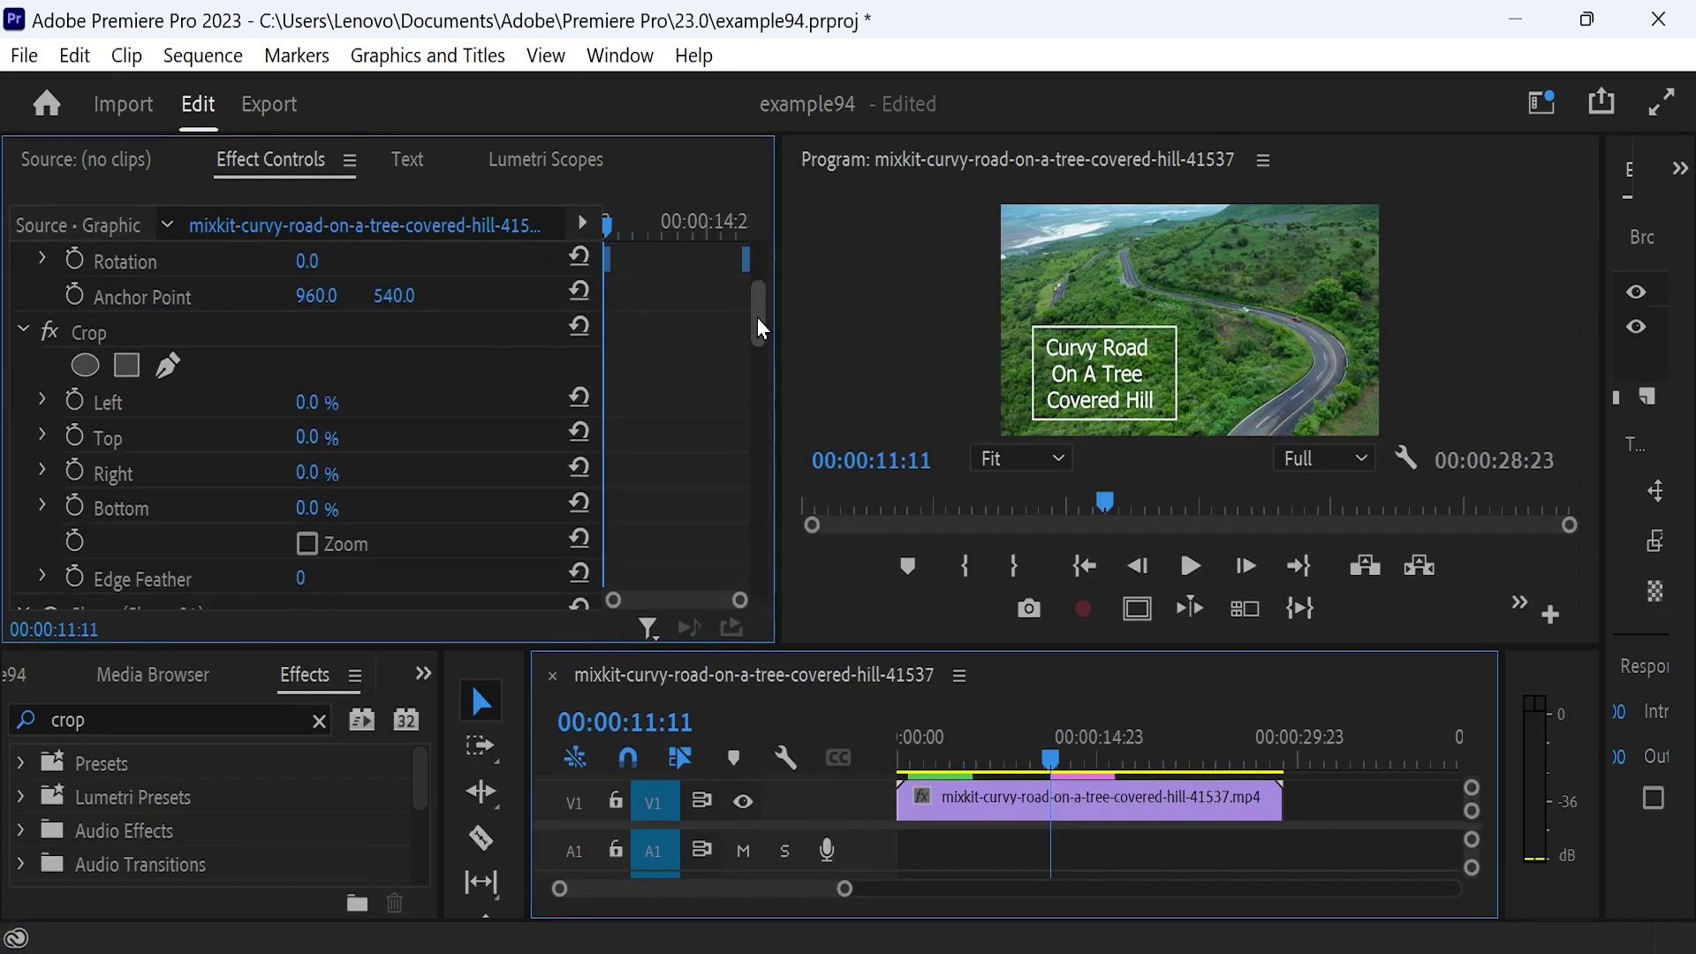
- Set the outline layer's crops to Bottom 46.5%, Right 92.0% and Left 46.0%
click(309, 508)
text(46.5)
key(Return)
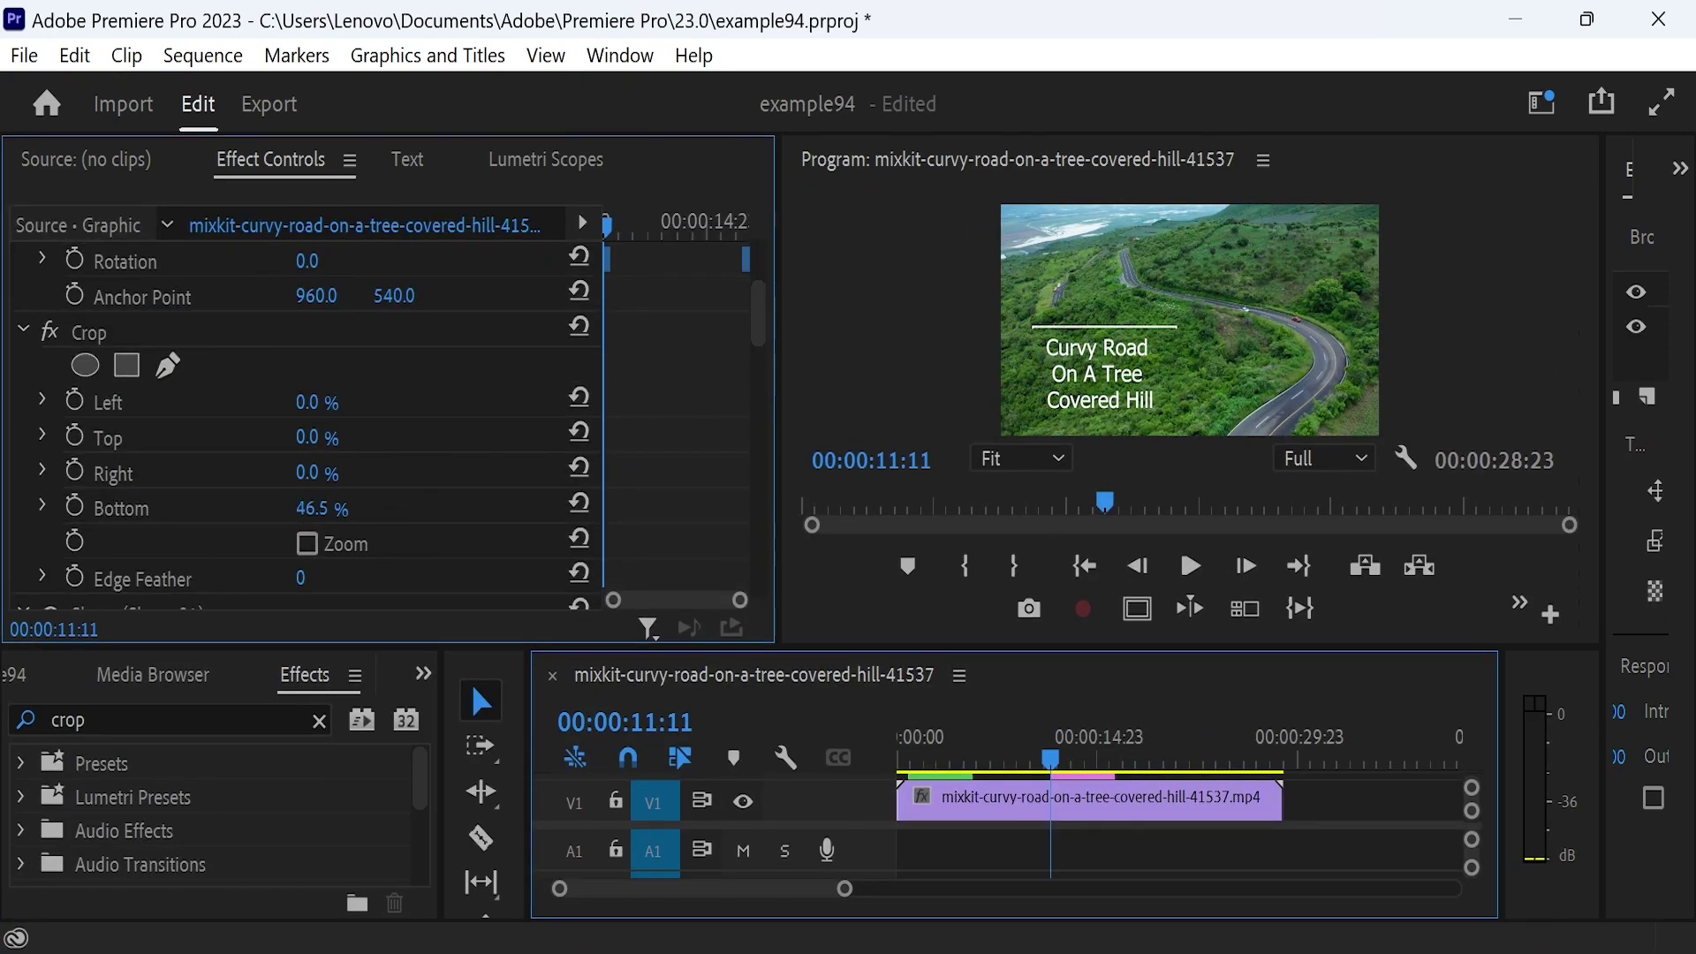
click(308, 472)
text(92.0)
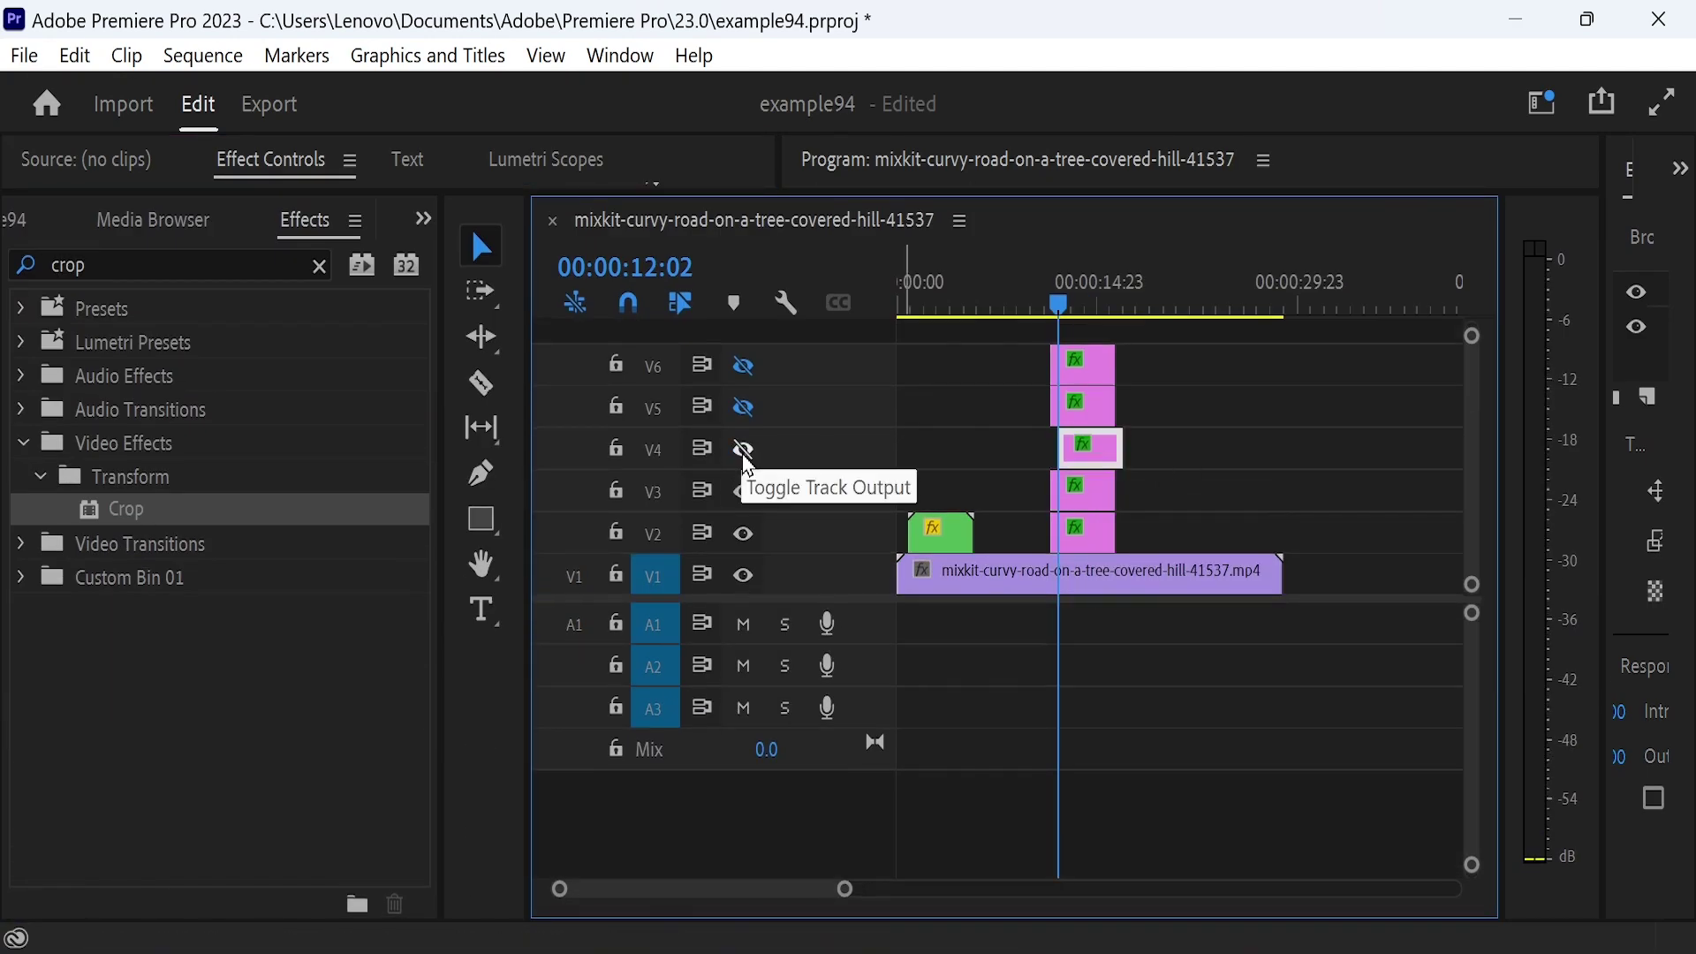
click(308, 309)
text(46.0)
key(Return)
- Keyframe the bottom crop, then set Top 92.2%, Right 91.2% and Bottom 50.0%
click(74, 413)
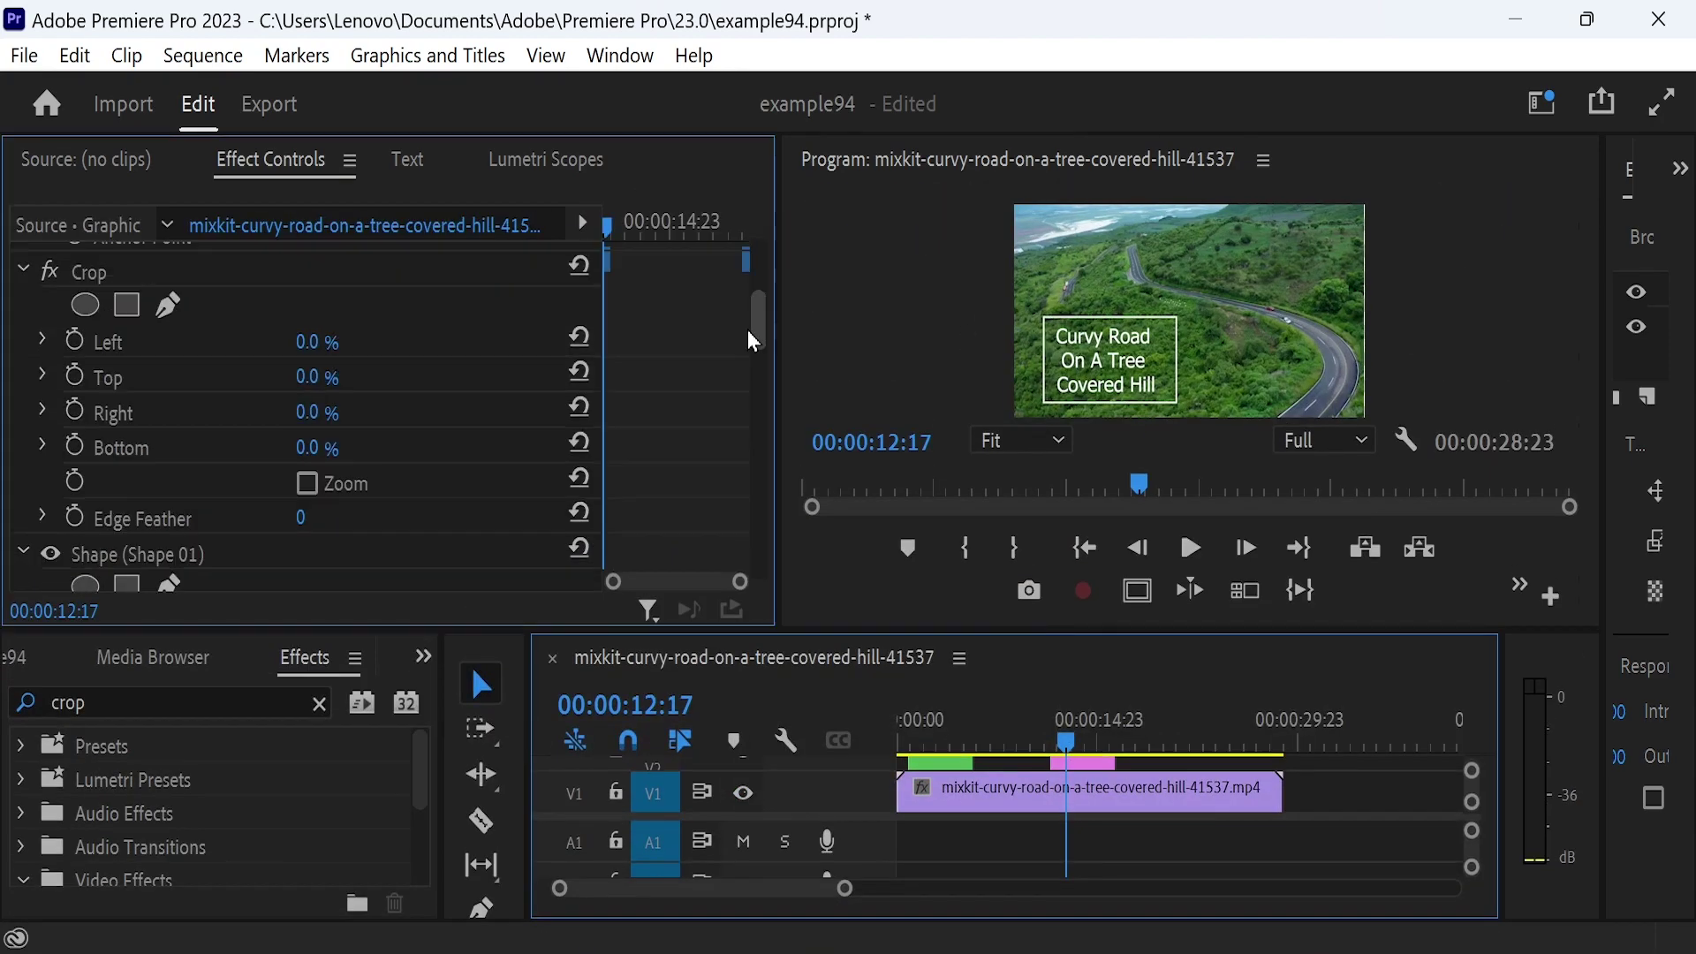
click(307, 386)
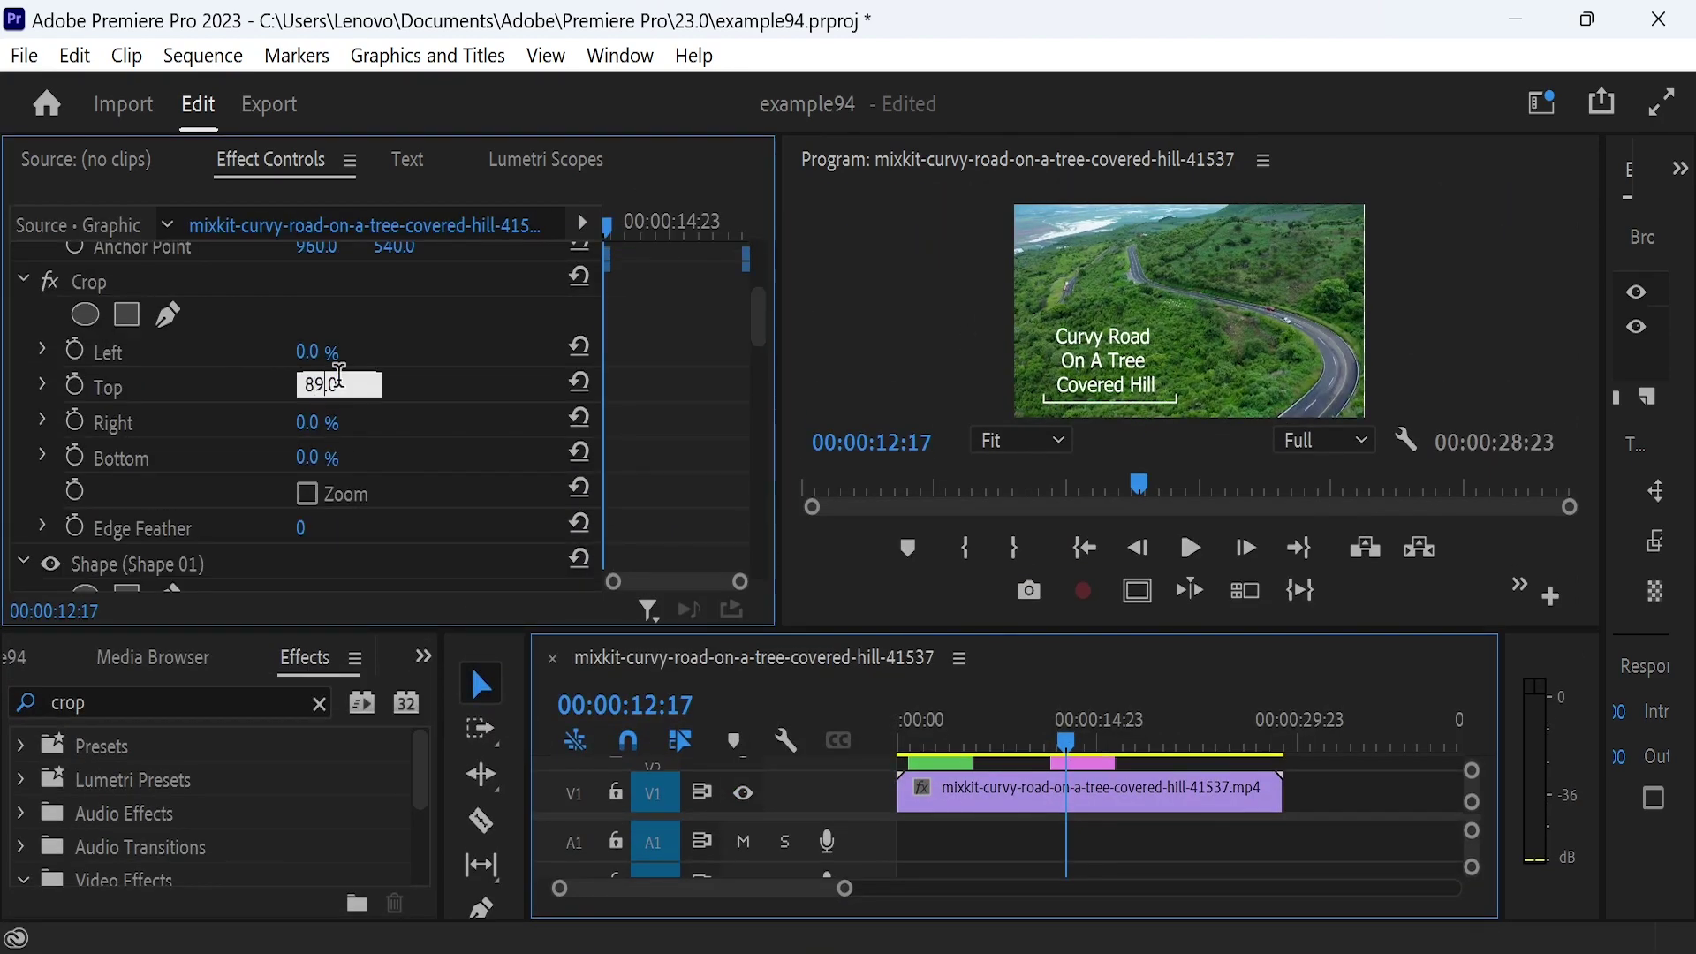
text(92.2)
key(Return)
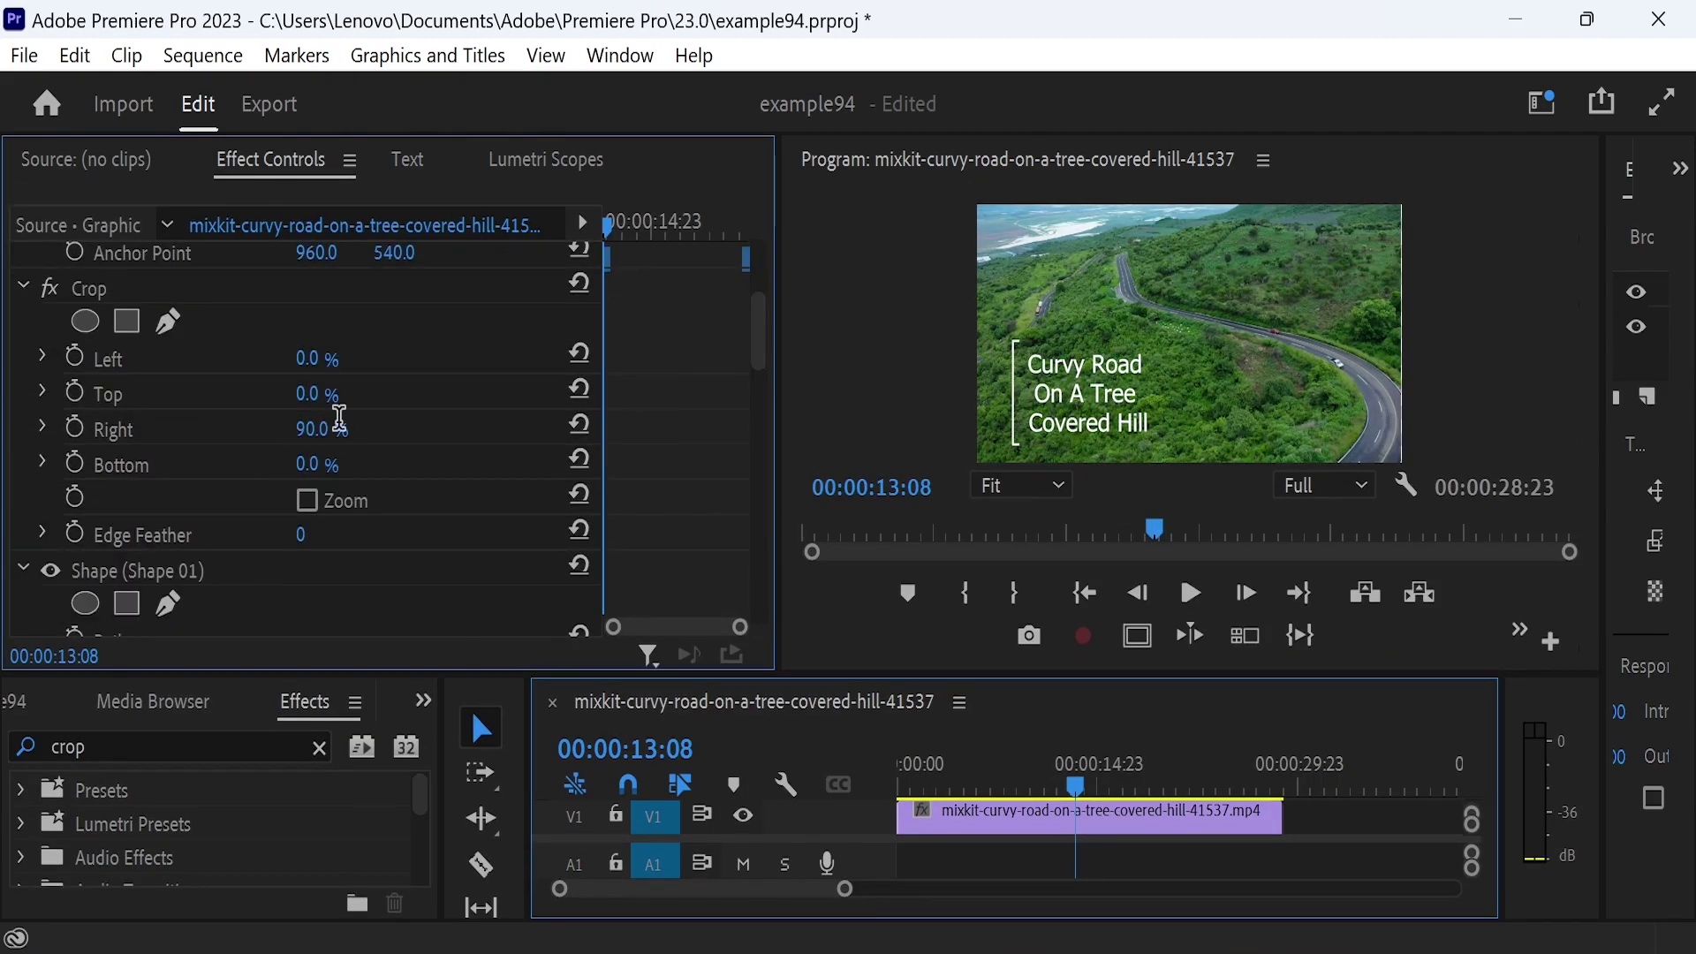
click(311, 429)
text(91.2)
key(Return)
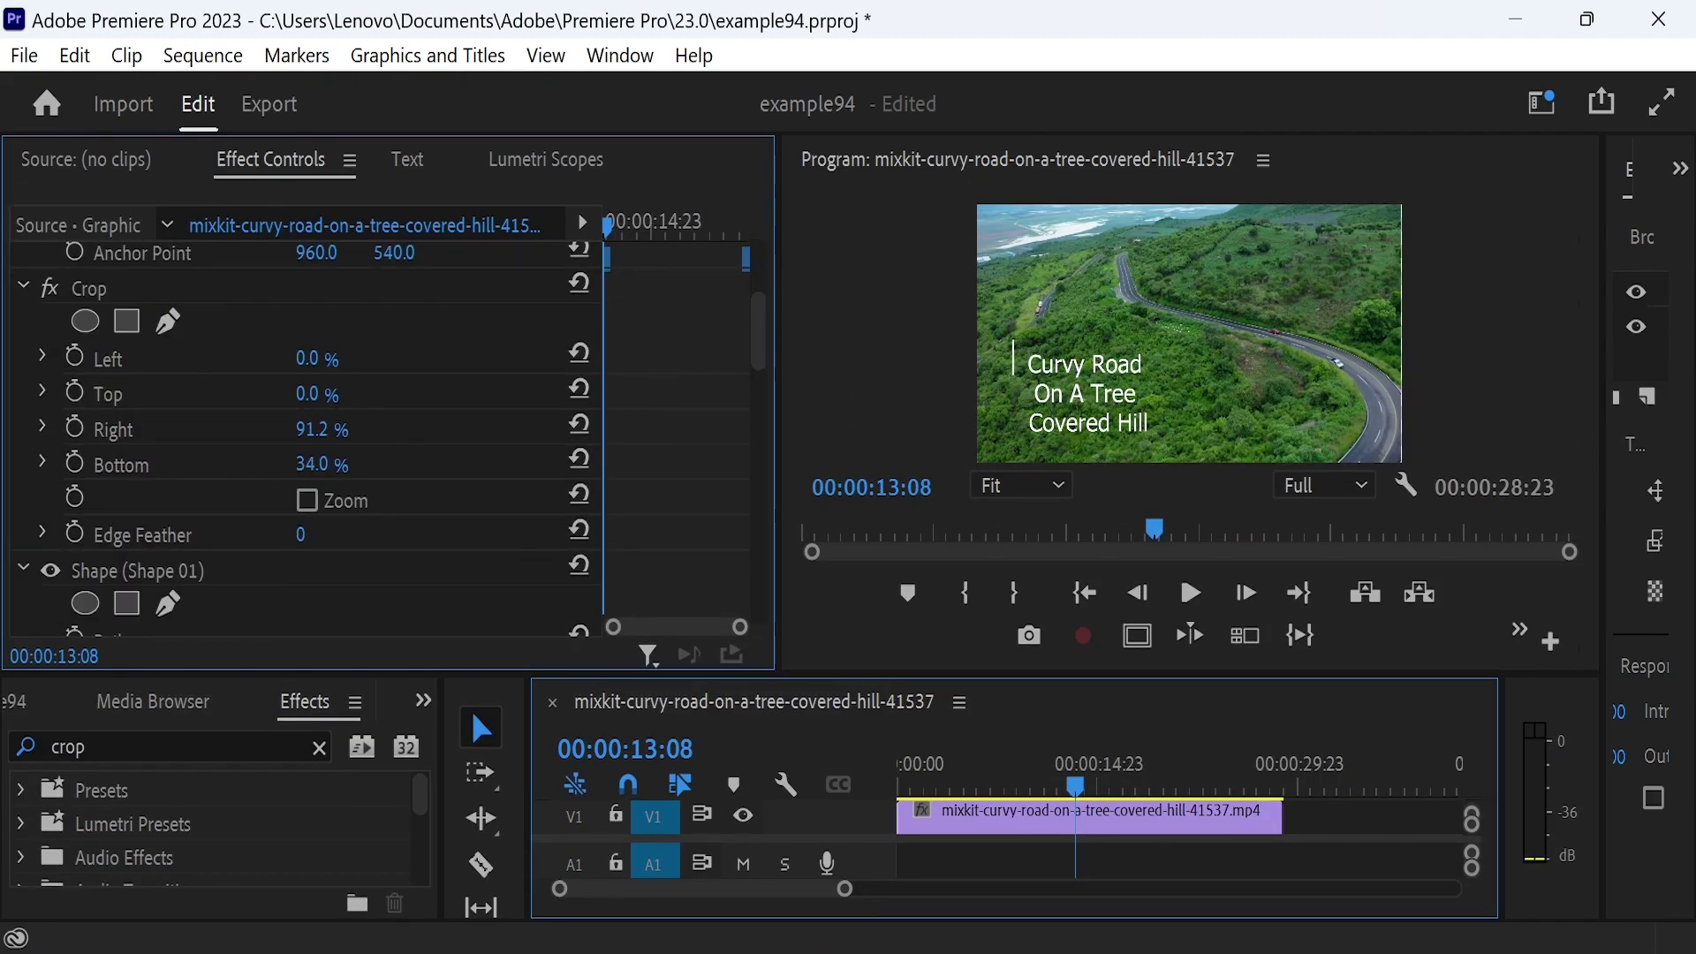
click(316, 463)
text(50.0)
key(Return)
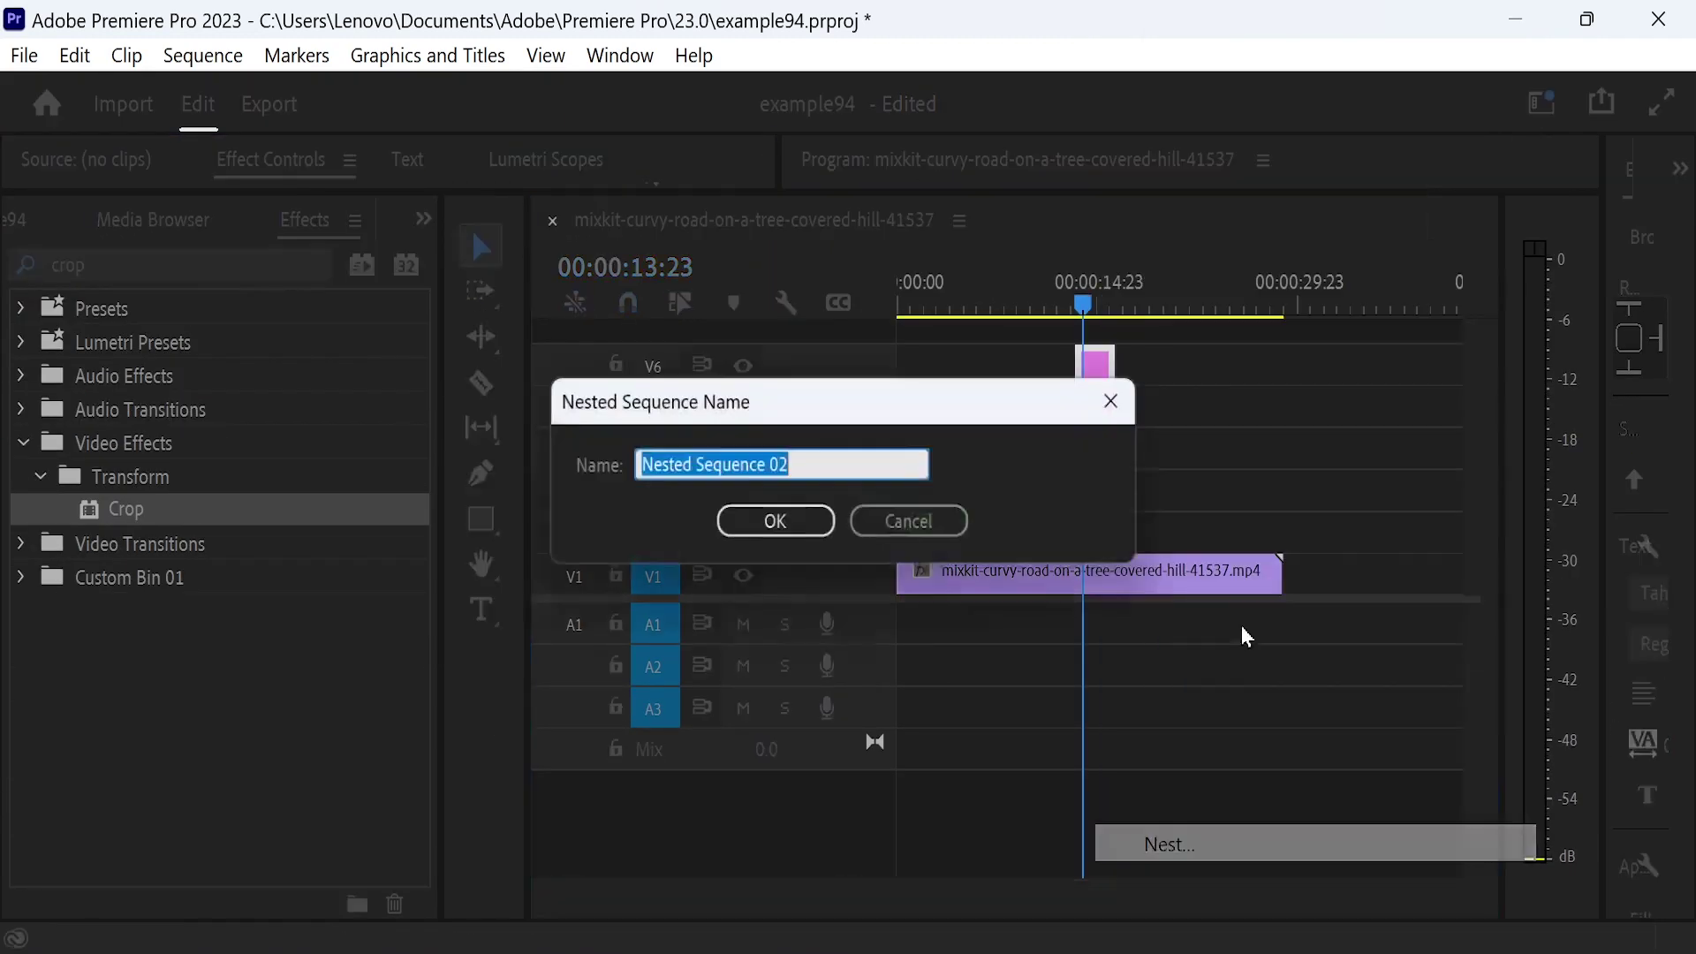
- Jump to the sequence start, enlarge the preview area, and play both boxed titles
click(907, 309)
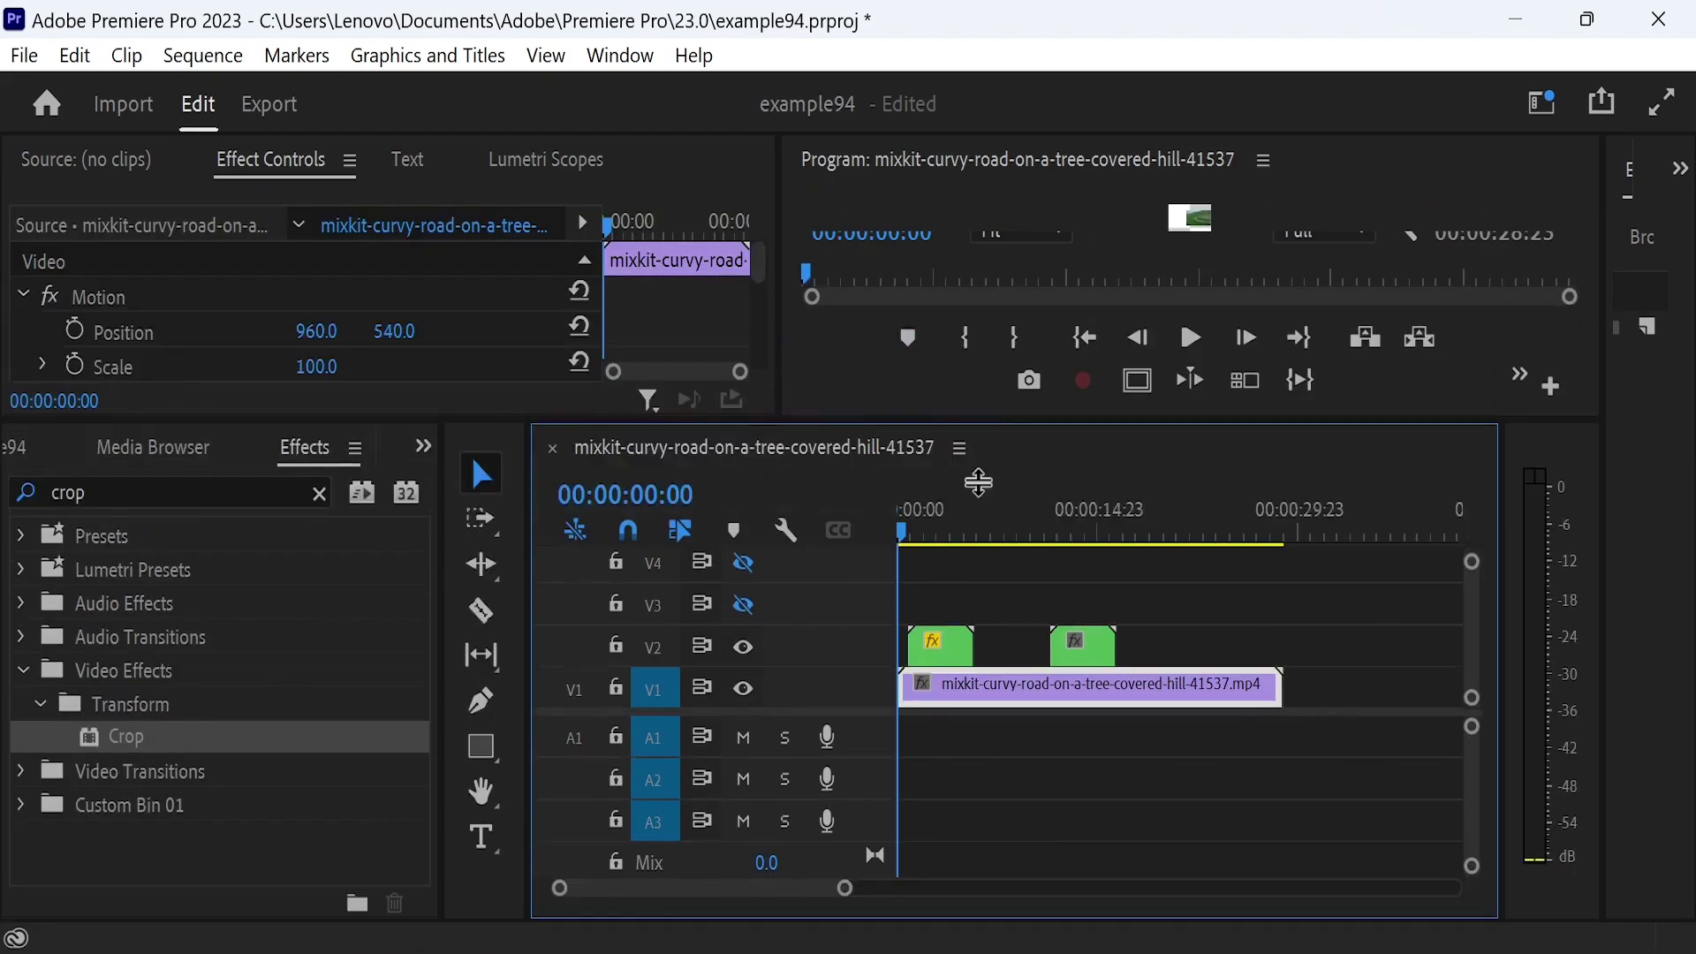
drag(952, 193, 952, 659)
click(1192, 580)
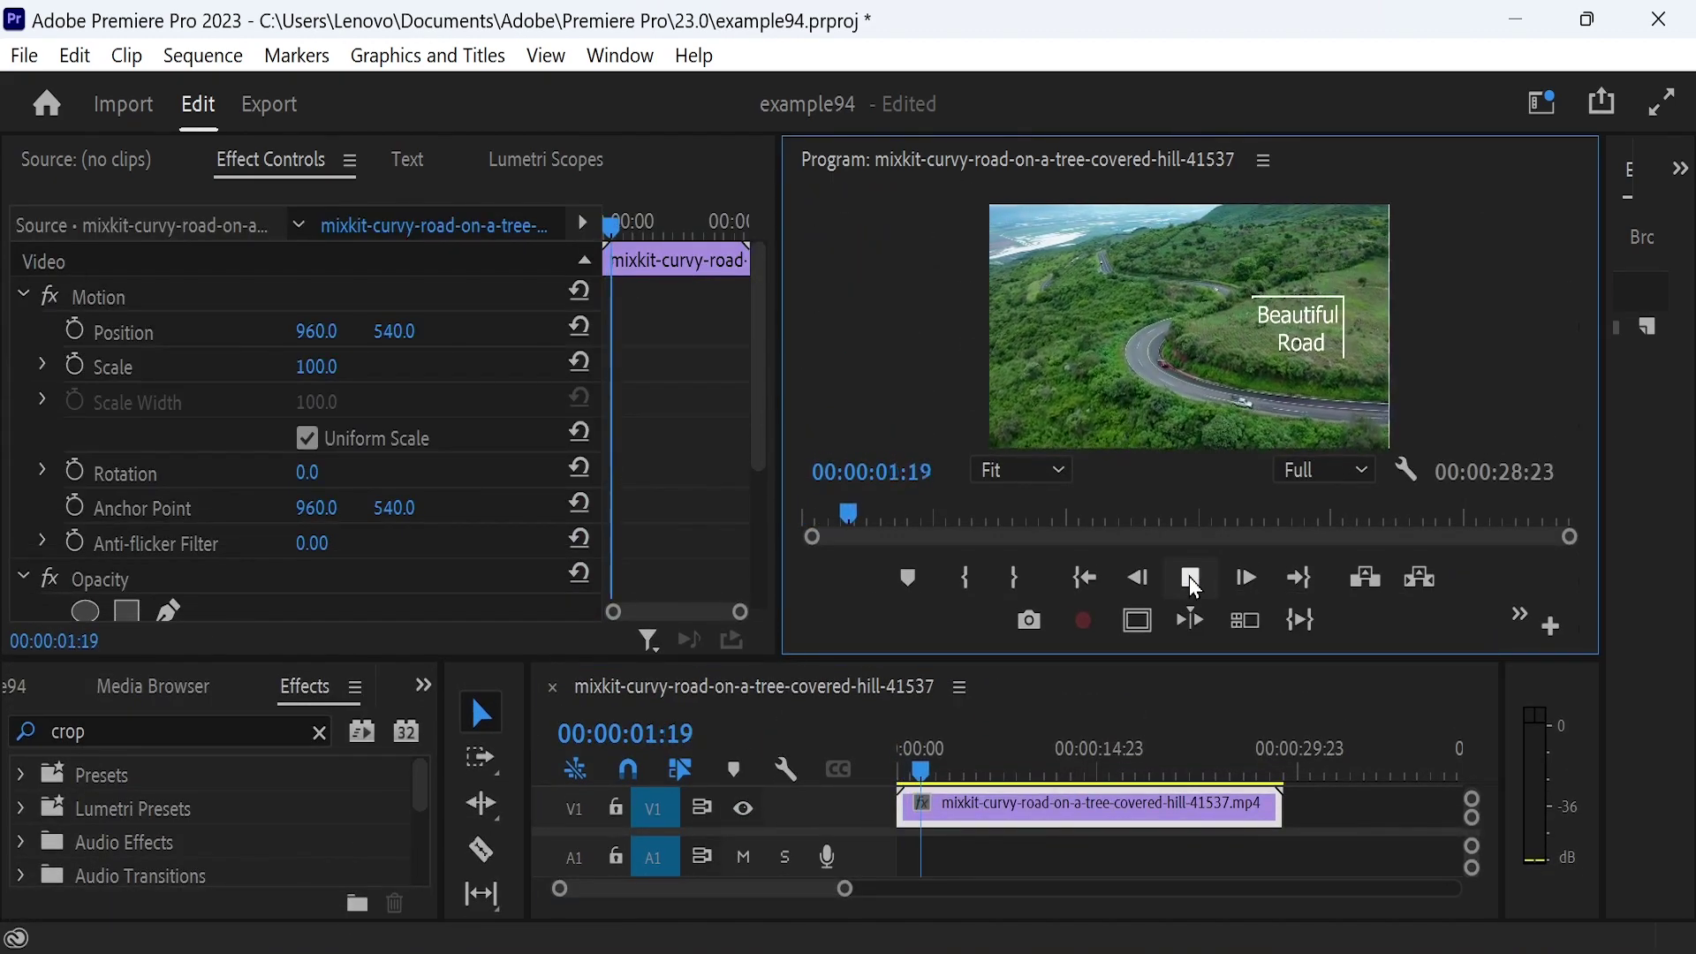